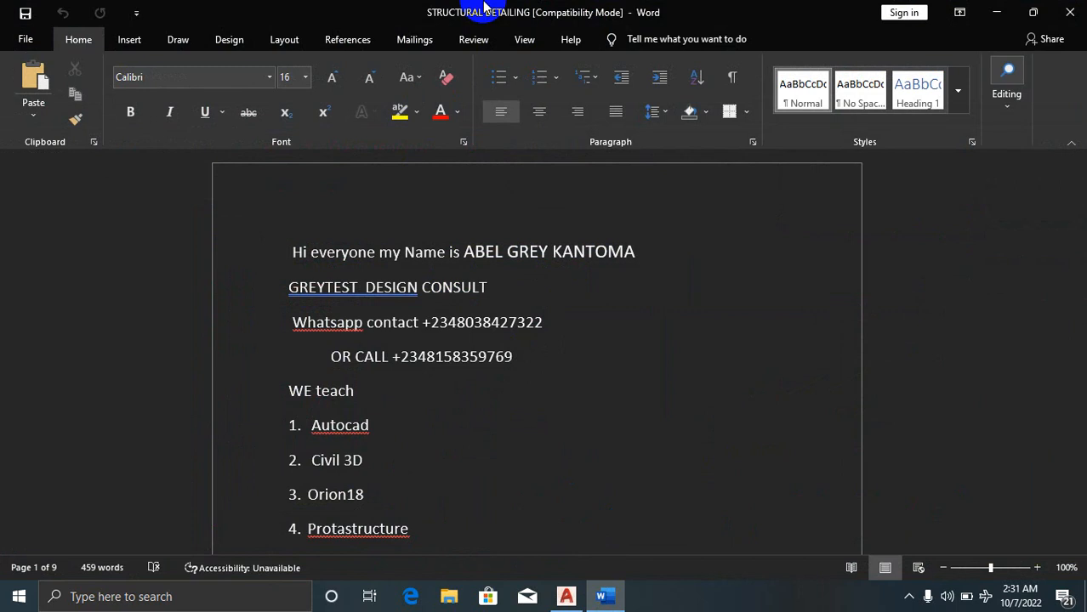
Step: Switch from Word to the AutoCAD staircase drawing and examine the reinforcement plan together with its bar schedule, marks 01 to 07
{"action": "left_click", "coordinate": [997, 13]}
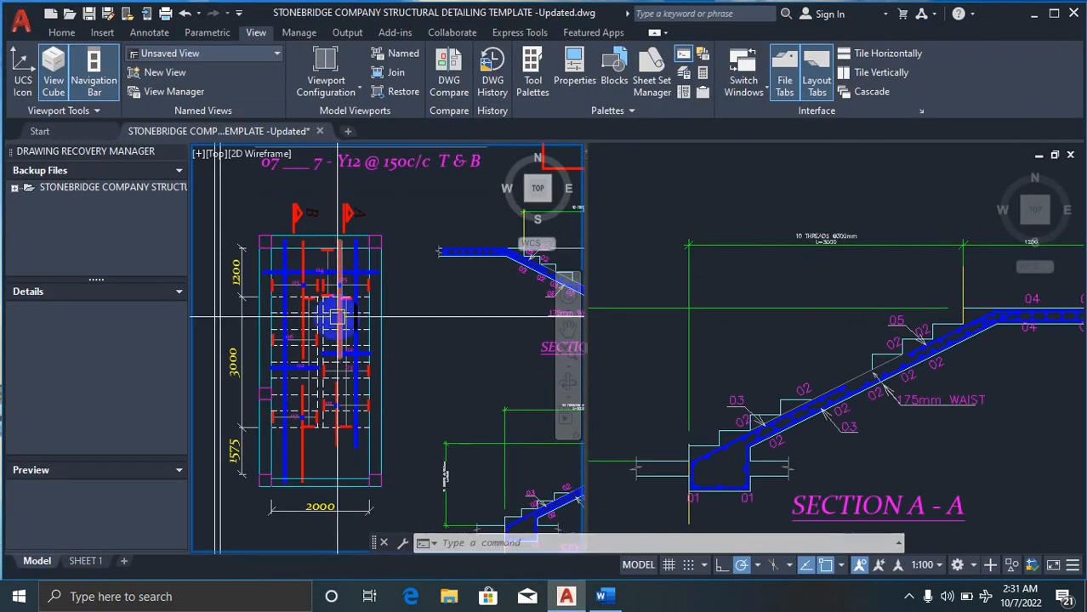
{"action": "scroll", "coordinate": [244, 310], "scroll_direction": "up", "scroll_amount": 3}
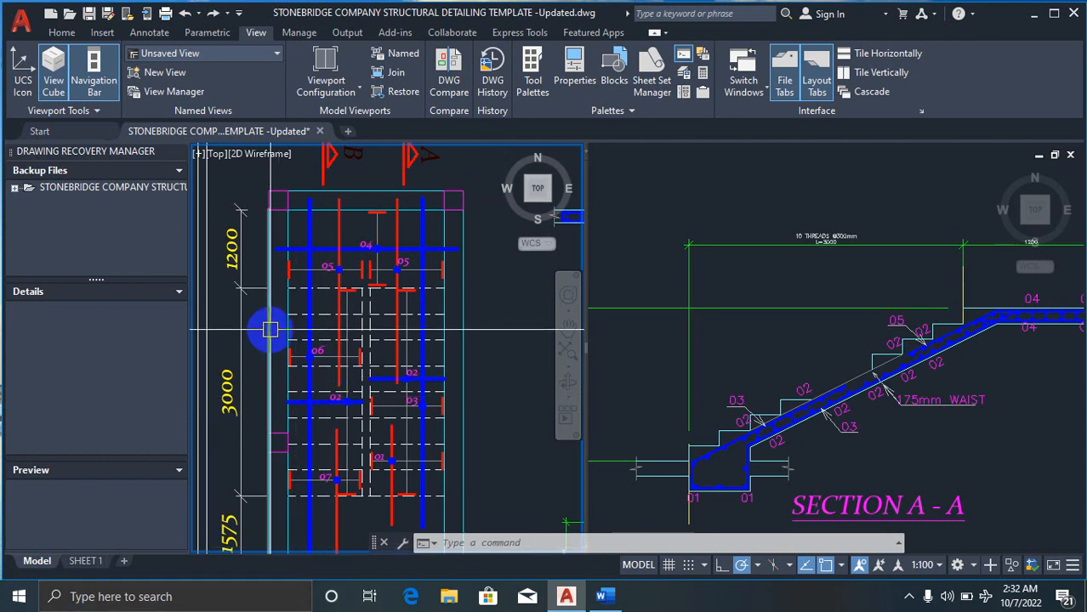
{"action": "scroll", "coordinate": [296, 358], "scroll_direction": "down", "scroll_amount": 3}
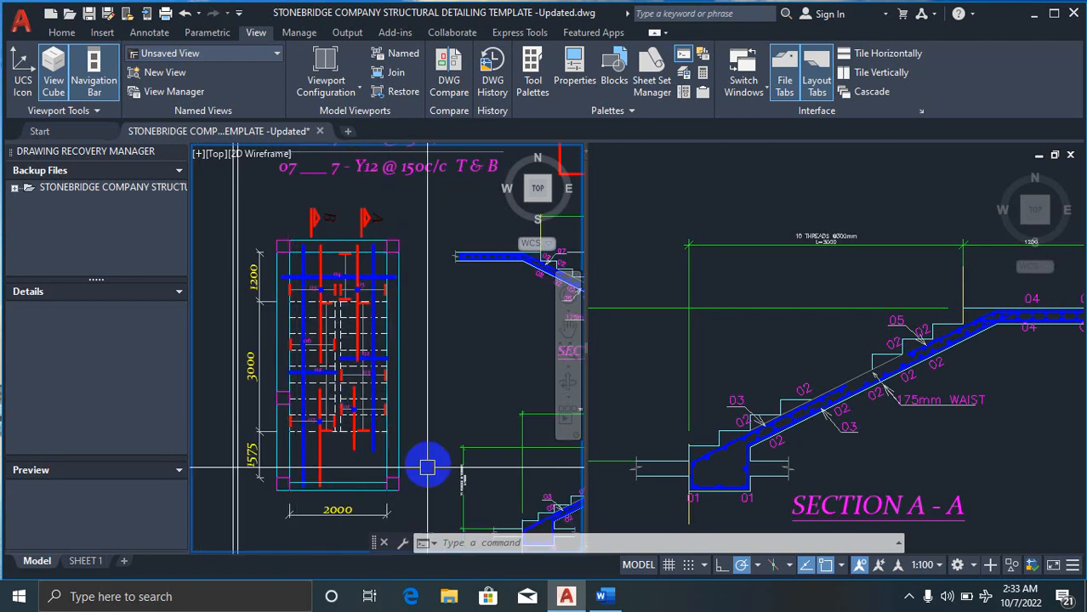
{"action": "scroll", "coordinate": [286, 379], "scroll_direction": "up", "scroll_amount": 3}
{"action": "scroll", "coordinate": [352, 246], "scroll_direction": "down", "scroll_amount": 2}
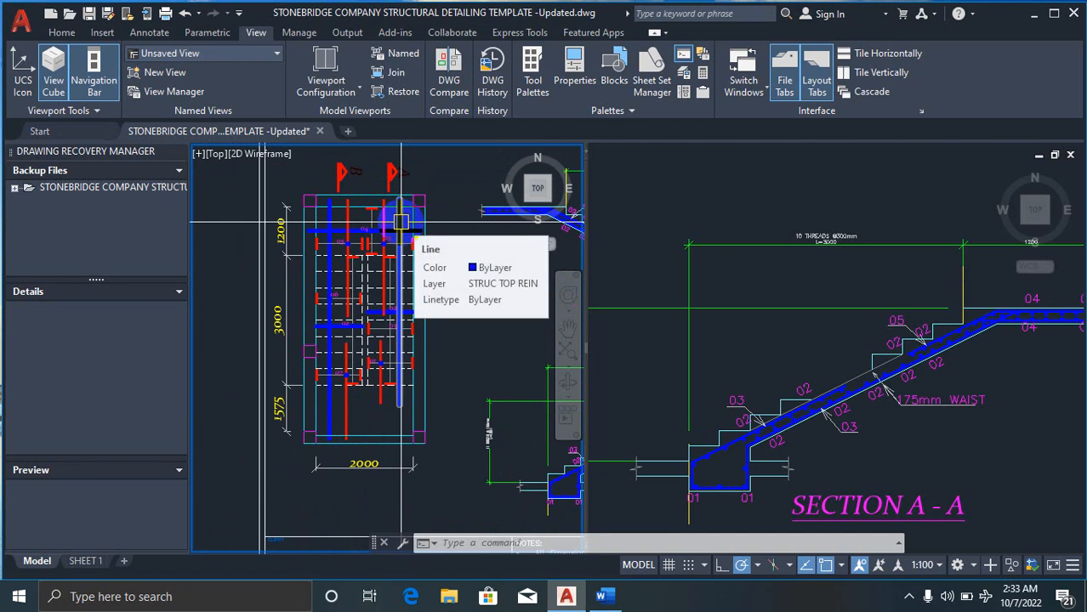
{"action": "scroll", "coordinate": [306, 303], "scroll_direction": "up", "scroll_amount": 3}
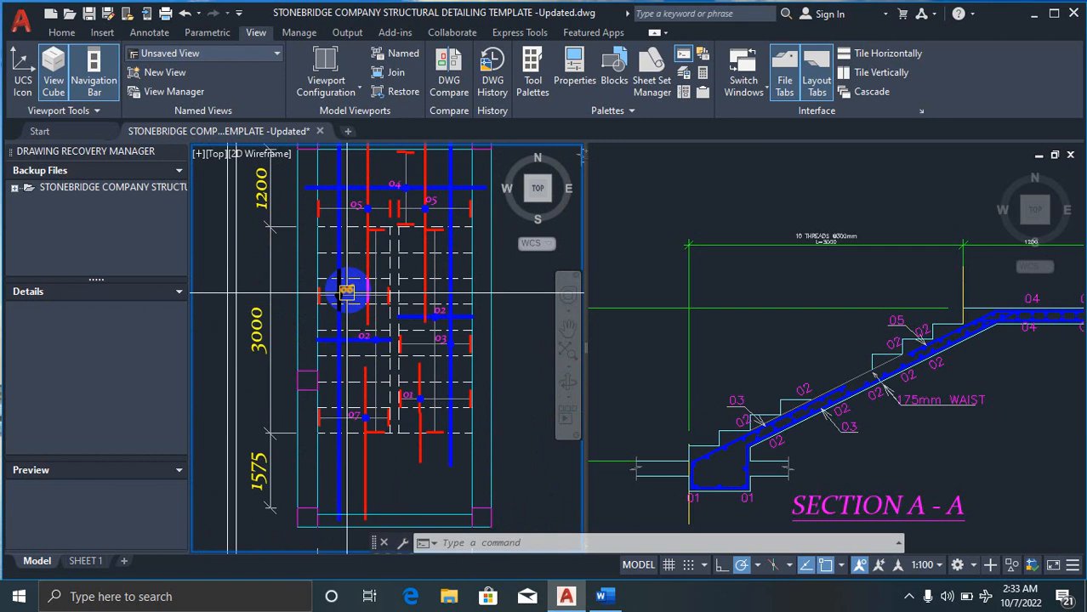
{"action": "scroll", "coordinate": [298, 319], "scroll_direction": "down", "scroll_amount": 3}
{"action": "scroll", "coordinate": [298, 320], "scroll_direction": "up", "scroll_amount": 8}
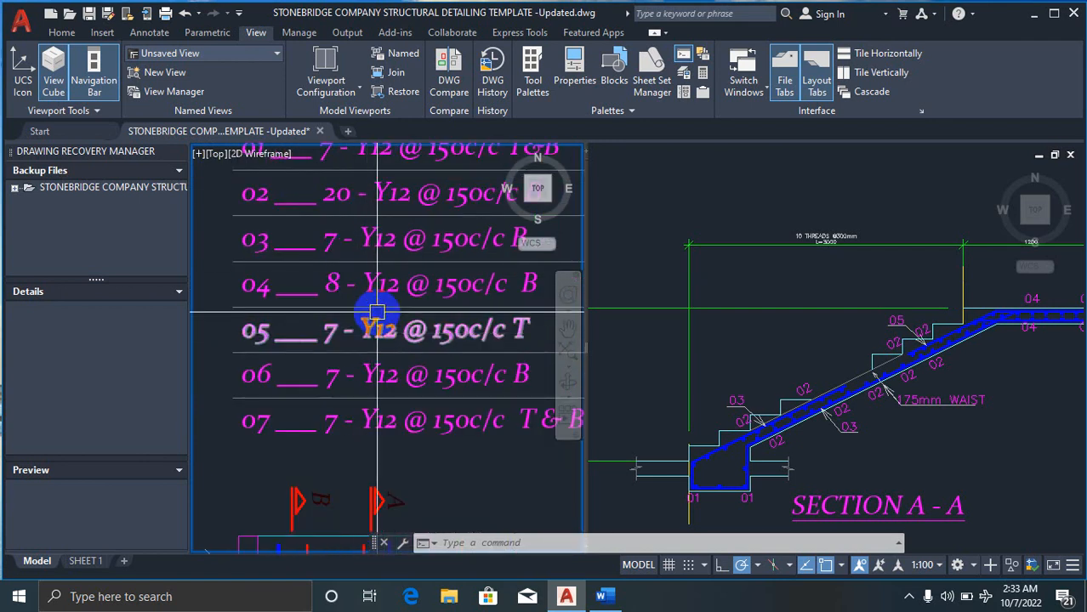
{"action": "scroll", "coordinate": [394, 346], "scroll_direction": "down", "scroll_amount": 7}
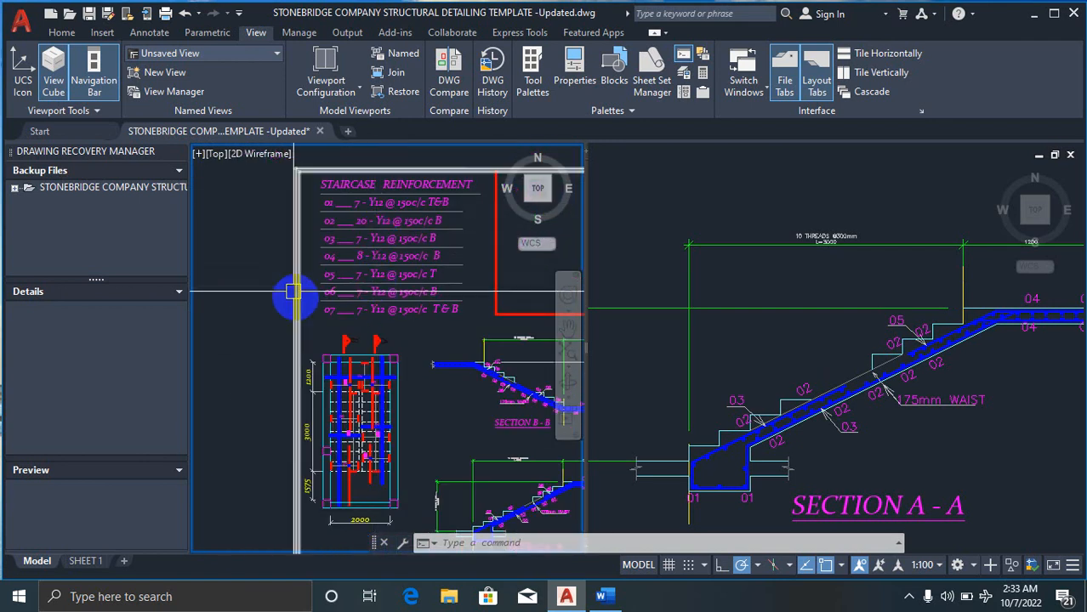
Step: Examine the longitudinal and transverse reinforcement bars across both flights and the landings in the staircase plan
{"action": "scroll", "coordinate": [296, 296], "scroll_direction": "up", "scroll_amount": 5}
{"action": "scroll", "coordinate": [383, 383], "scroll_direction": "down", "scroll_amount": 3}
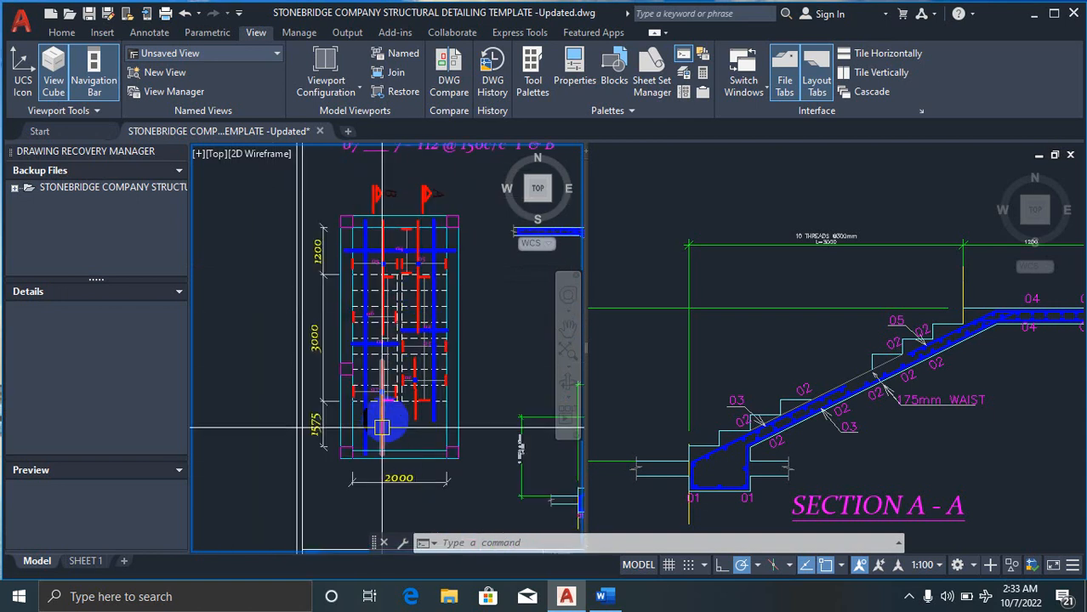
{"action": "scroll", "coordinate": [419, 307], "scroll_direction": "up", "scroll_amount": 3}
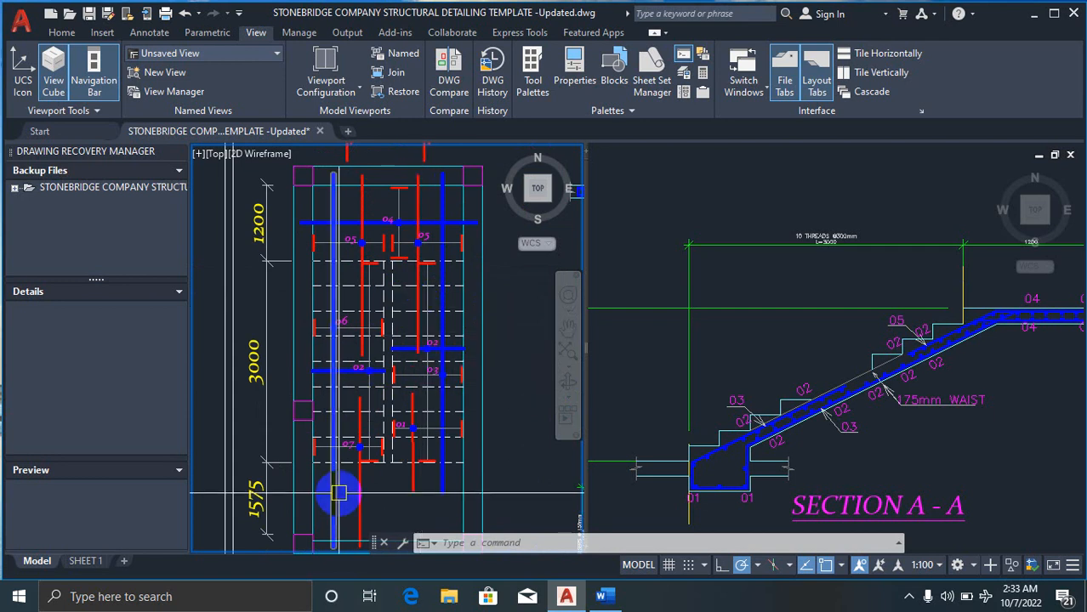
{"action": "scroll", "coordinate": [356, 510], "scroll_direction": "up", "scroll_amount": 2}
{"action": "scroll", "coordinate": [374, 383], "scroll_direction": "down", "scroll_amount": 5}
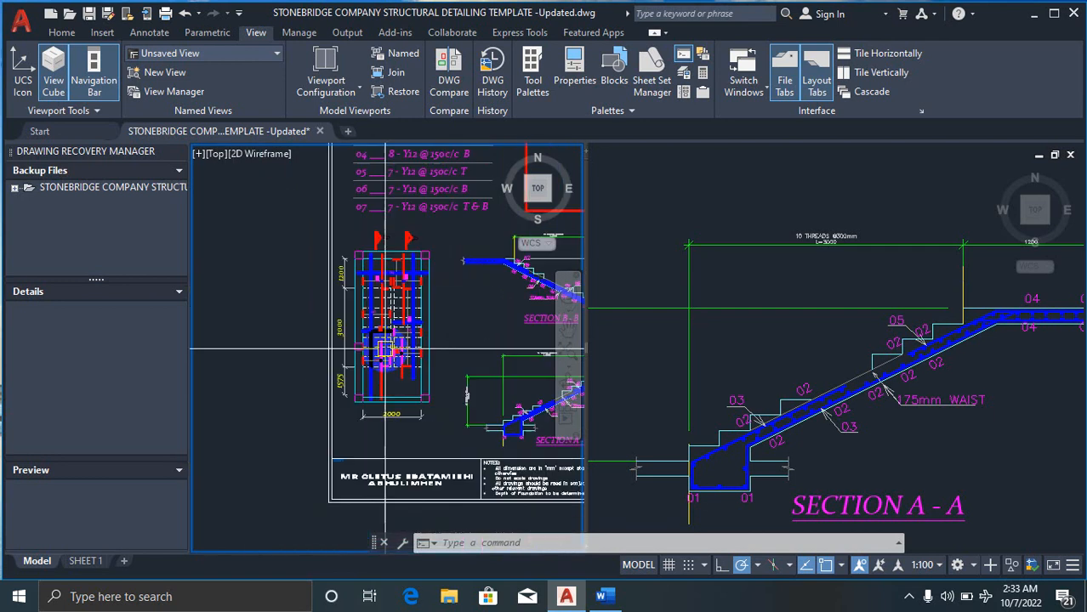
{"action": "scroll", "coordinate": [430, 395], "scroll_direction": "up", "scroll_amount": 3}
{"action": "scroll", "coordinate": [432, 395], "scroll_direction": "down", "scroll_amount": 3}
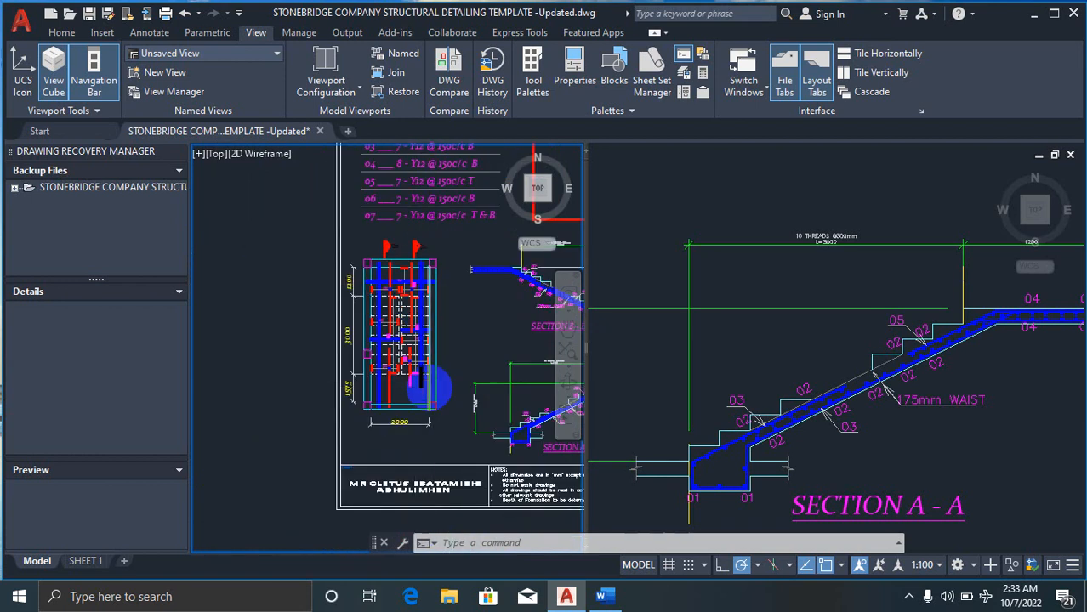
{"action": "scroll", "coordinate": [404, 340], "scroll_direction": "up", "scroll_amount": 3}
{"action": "scroll", "coordinate": [411, 359], "scroll_direction": "down", "scroll_amount": 2}
{"action": "scroll", "coordinate": [411, 359], "scroll_direction": "up", "scroll_amount": 2}
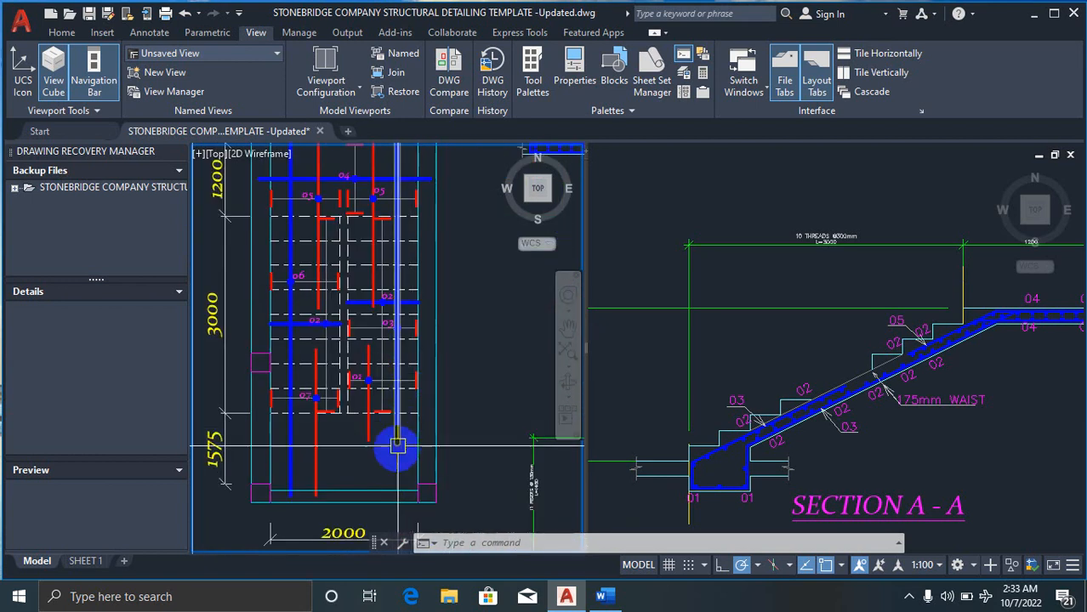
{"action": "scroll", "coordinate": [395, 374], "scroll_direction": "up", "scroll_amount": 2}
{"action": "scroll", "coordinate": [379, 463], "scroll_direction": "down", "scroll_amount": 2}
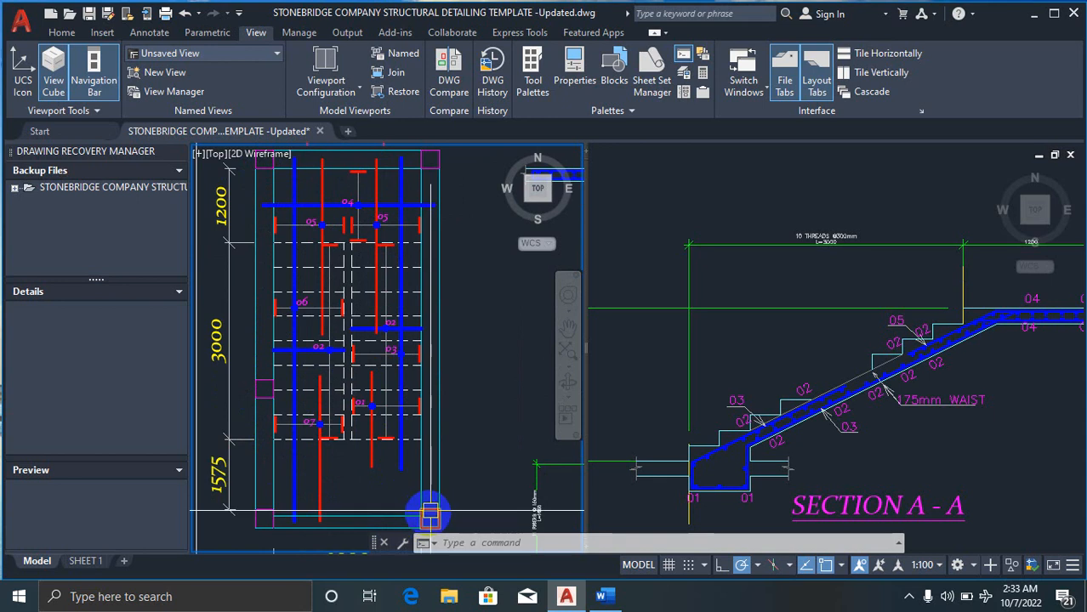
{"action": "mouse_move", "coordinate": [438, 331]}
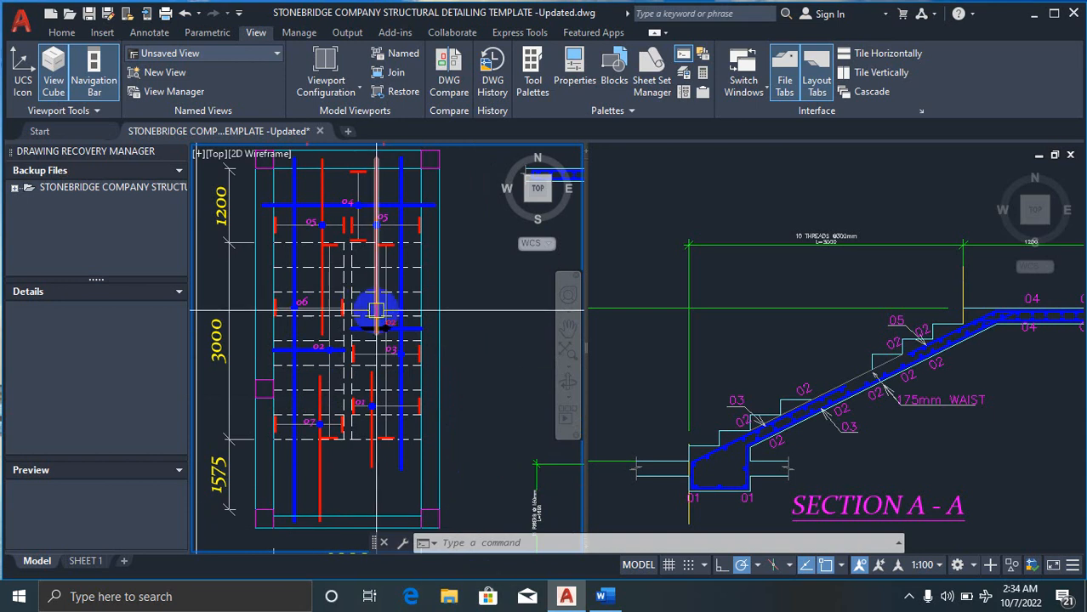
{"action": "mouse_move", "coordinate": [379, 311]}
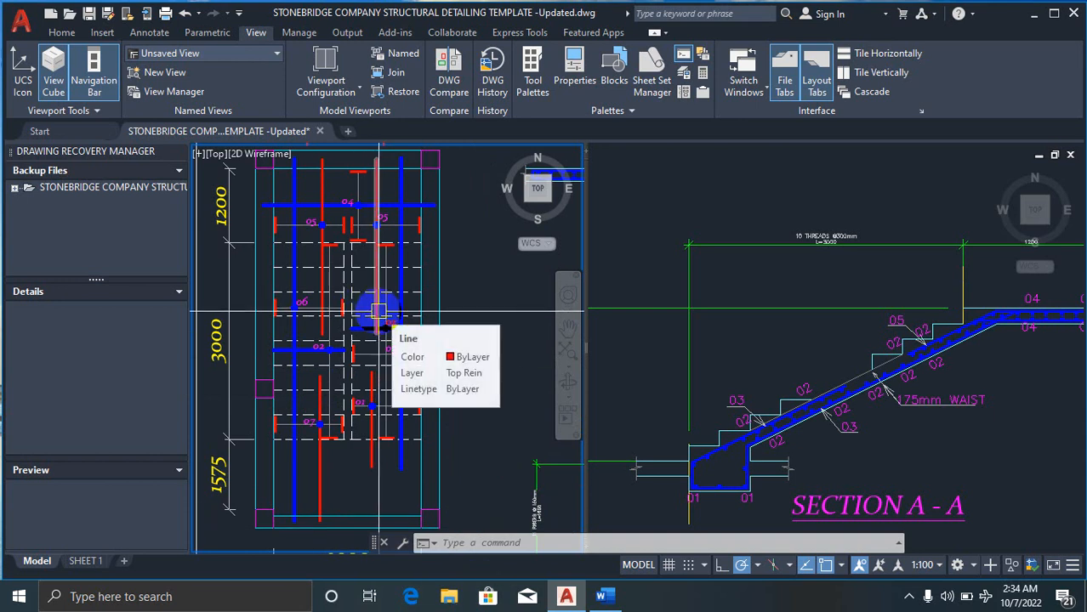
{"action": "mouse_move", "coordinate": [389, 351]}
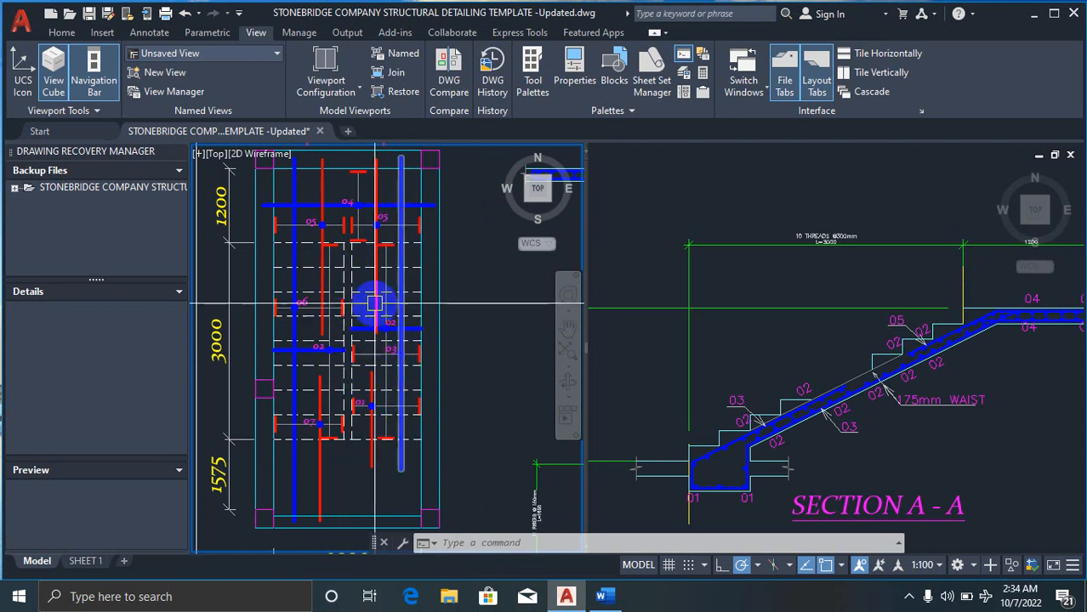
{"action": "mouse_move", "coordinate": [338, 397]}
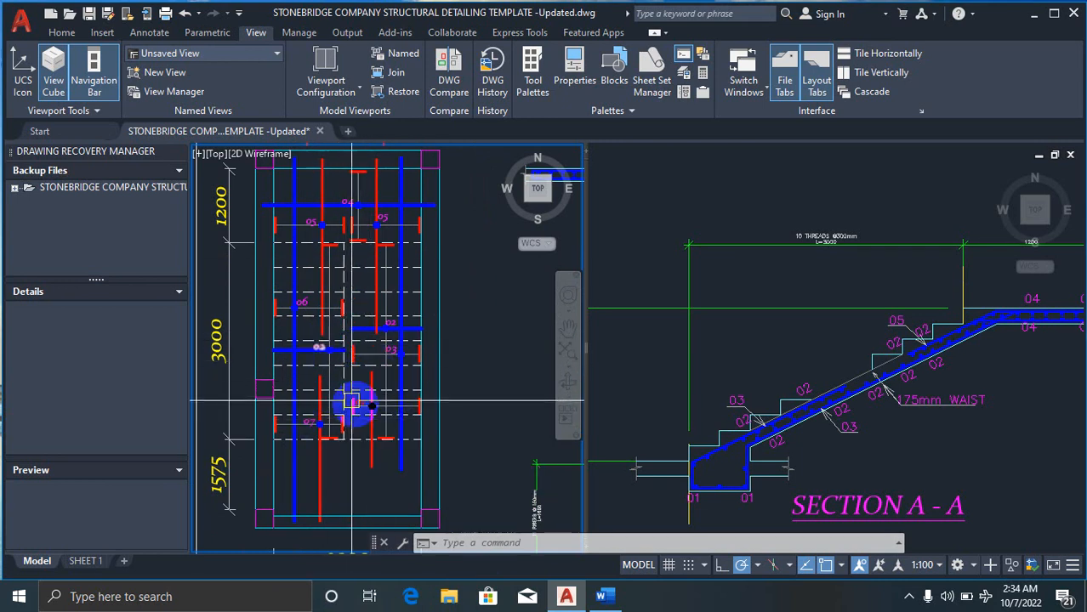
{"action": "mouse_move", "coordinate": [323, 330]}
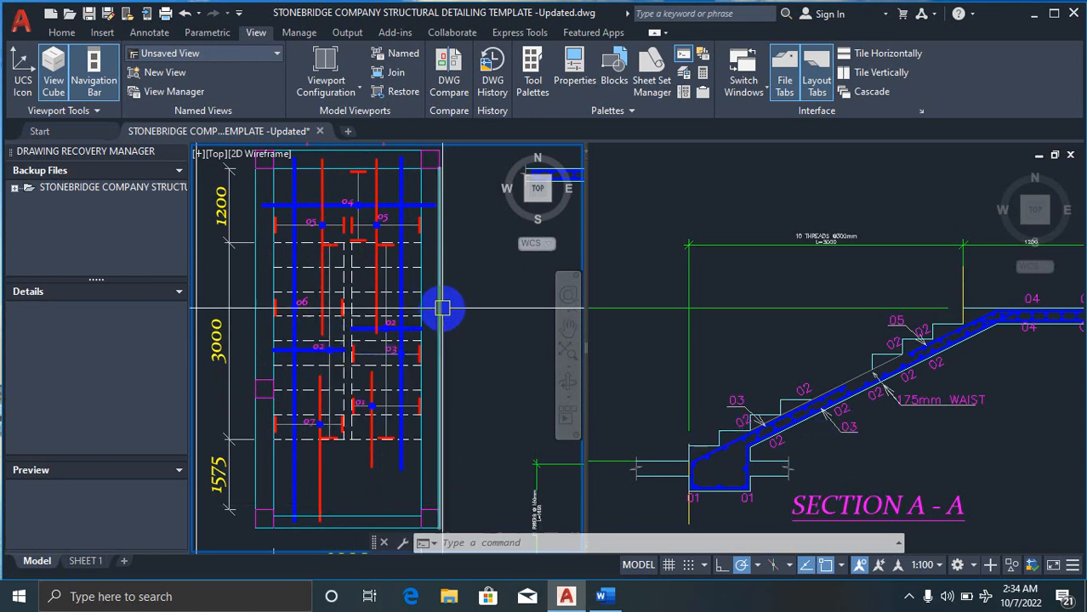
Step: Examine section marks A and B above the staircase plan and the flights and bars they cut through
{"action": "scroll", "coordinate": [451, 431], "scroll_direction": "down", "scroll_amount": 2}
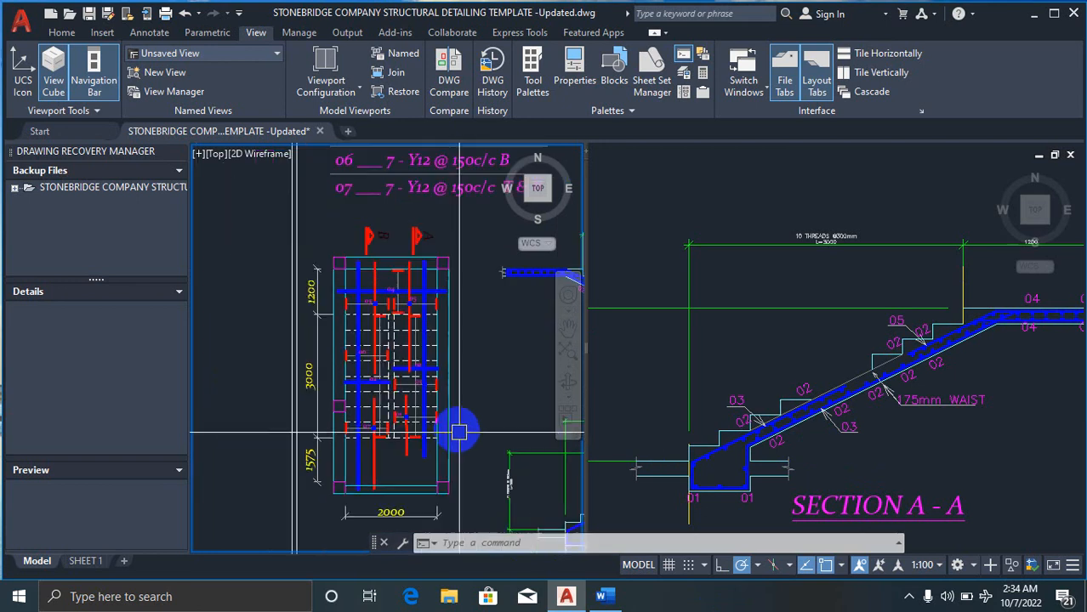
{"action": "scroll", "coordinate": [441, 231], "scroll_direction": "up", "scroll_amount": 4}
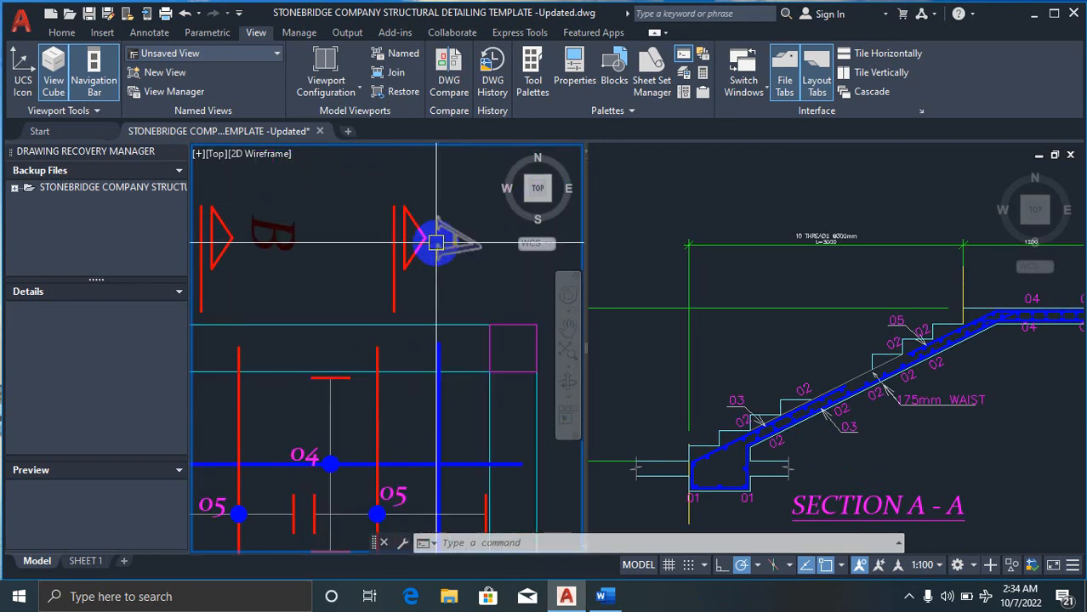
{"action": "scroll", "coordinate": [434, 235], "scroll_direction": "down", "scroll_amount": 3}
{"action": "scroll", "coordinate": [387, 242], "scroll_direction": "up", "scroll_amount": 3}
{"action": "scroll", "coordinate": [290, 235], "scroll_direction": "down", "scroll_amount": 3}
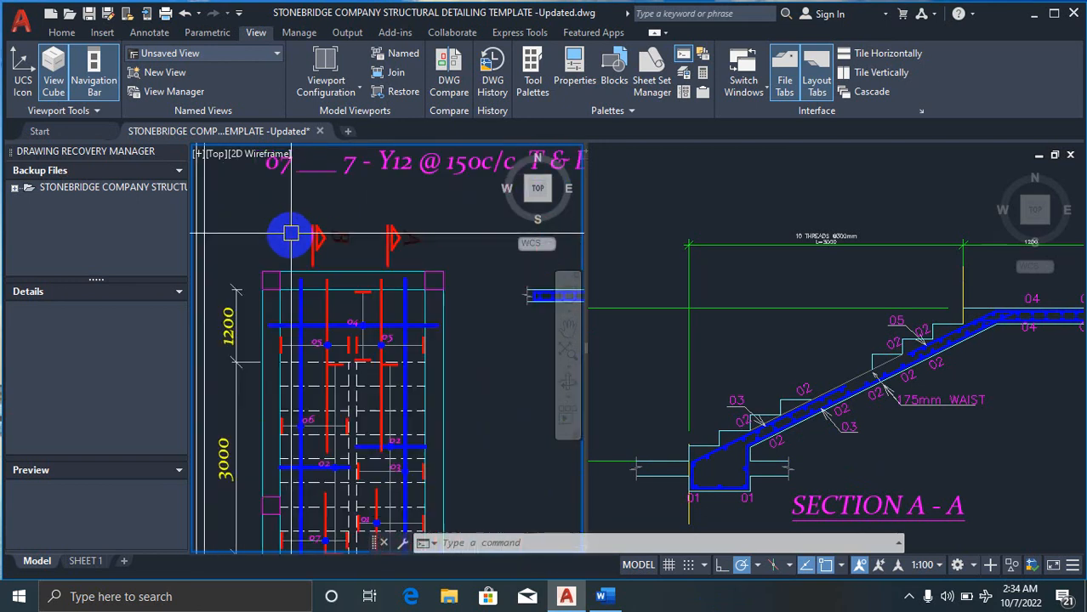
{"action": "scroll", "coordinate": [362, 276], "scroll_direction": "up", "scroll_amount": 2}
{"action": "scroll", "coordinate": [425, 303], "scroll_direction": "down", "scroll_amount": 2}
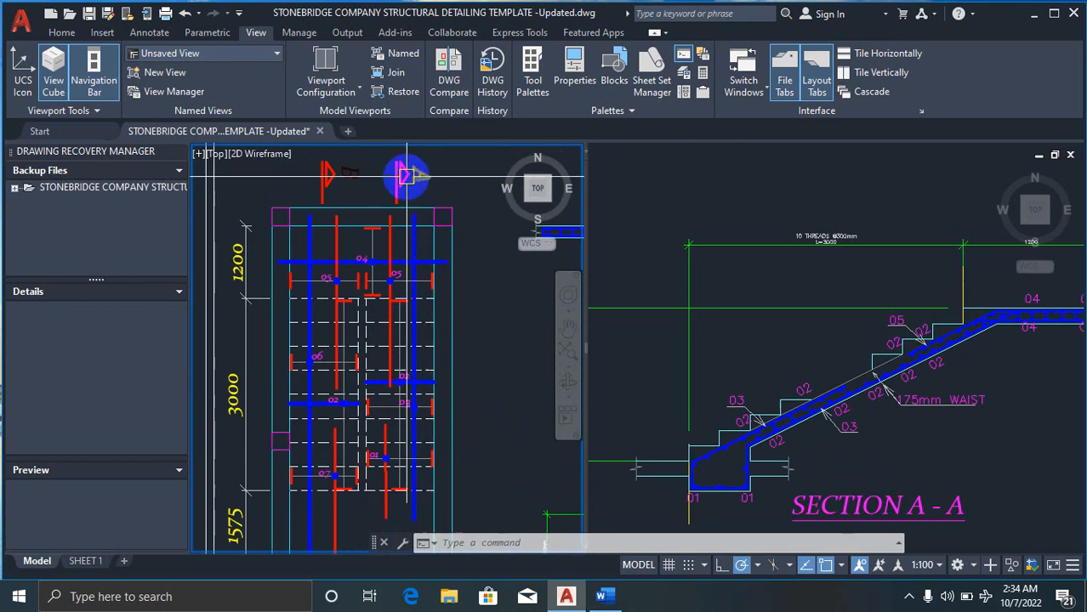
{"action": "scroll", "coordinate": [396, 446], "scroll_direction": "down", "scroll_amount": 2}
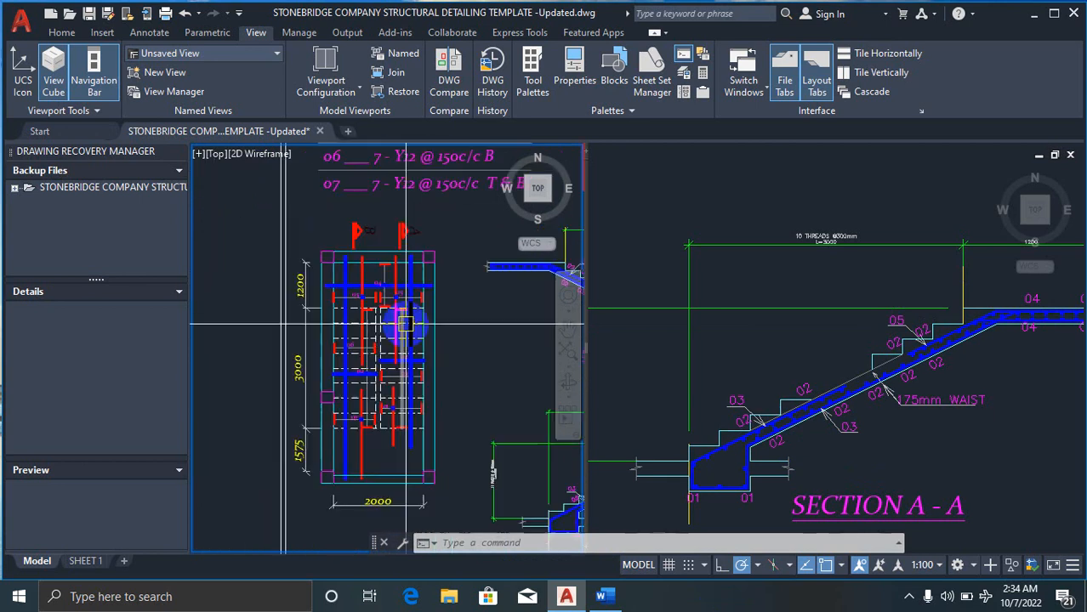
{"action": "scroll", "coordinate": [405, 441], "scroll_direction": "up", "scroll_amount": 2}
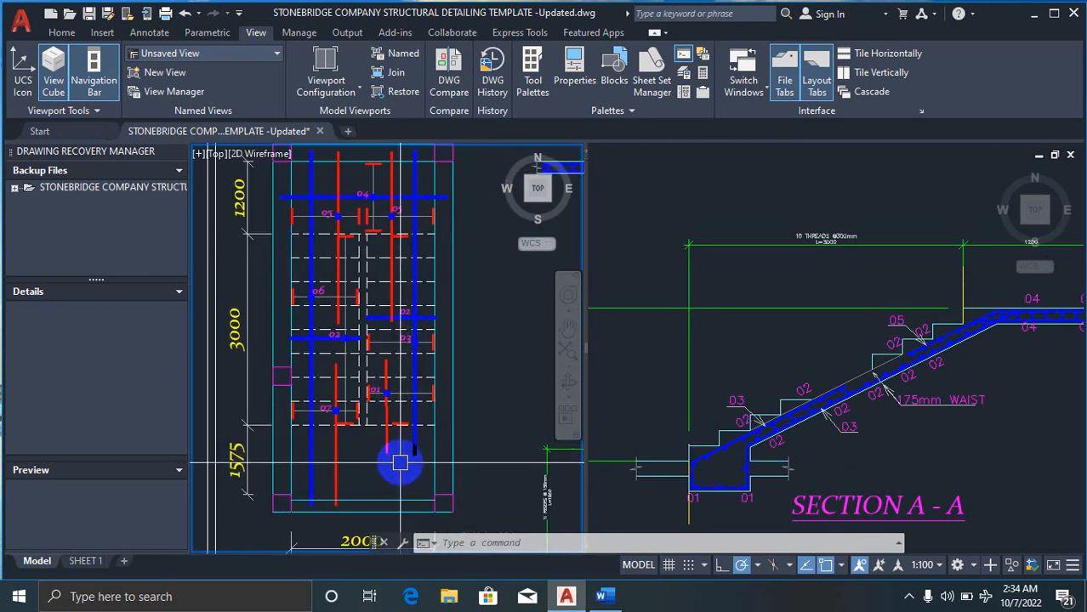
Step: Measure the ground slab's thickness beside the stair base in Section A-A with a linear dimension
{"action": "left_click", "coordinate": [739, 392]}
{"action": "scroll", "coordinate": [715, 400], "scroll_direction": "down", "scroll_amount": 3}
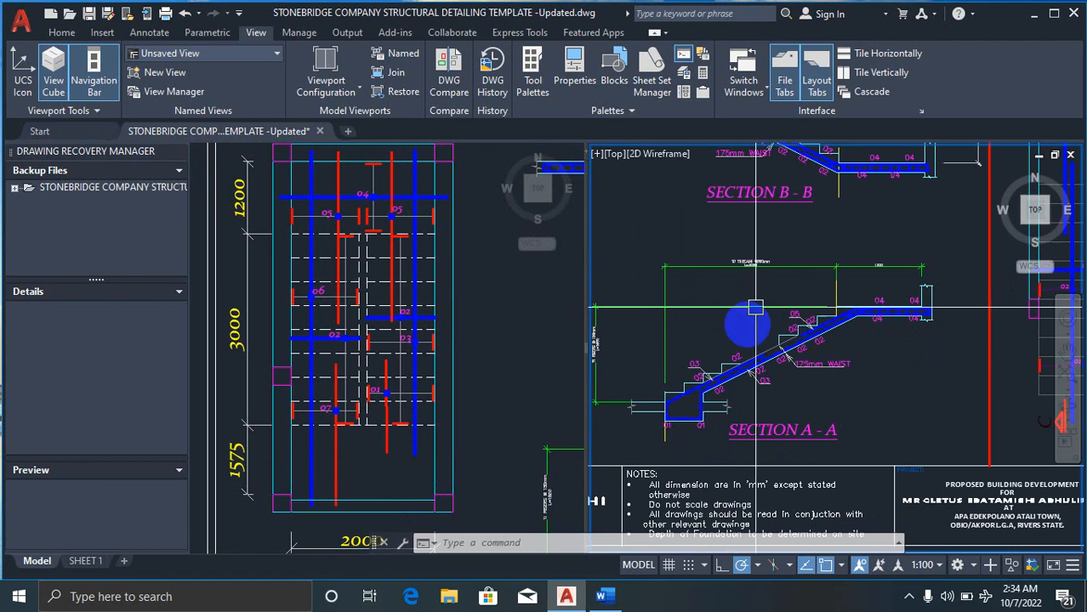
{"action": "scroll", "coordinate": [709, 406], "scroll_direction": "up", "scroll_amount": 2}
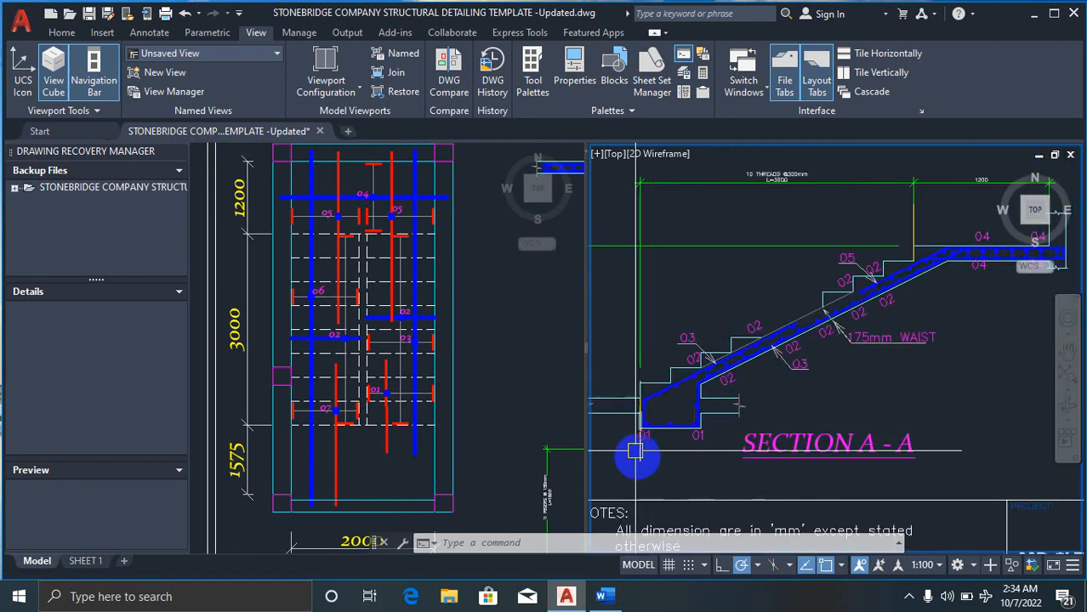
{"action": "scroll", "coordinate": [808, 403], "scroll_direction": "up", "scroll_amount": 5}
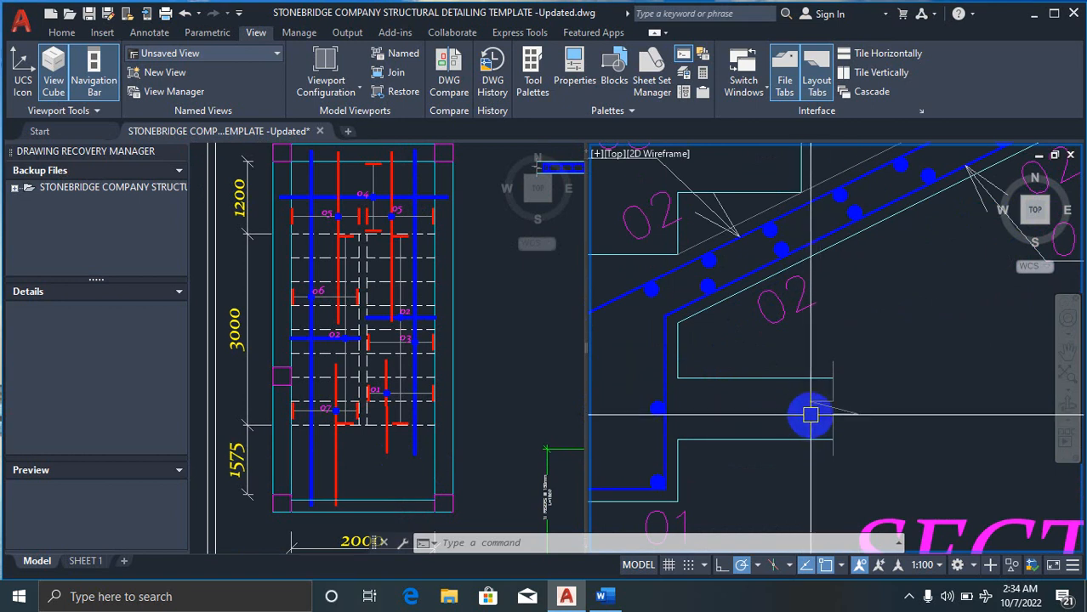
{"action": "scroll", "coordinate": [811, 415], "scroll_direction": "down", "scroll_amount": 2}
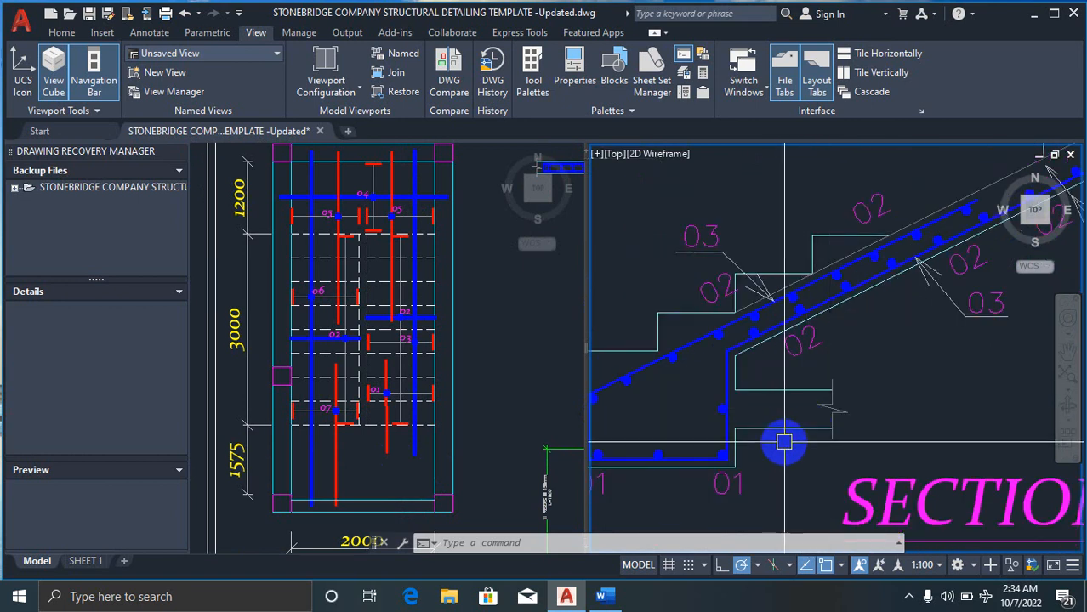
{"action": "type", "text": "li"}
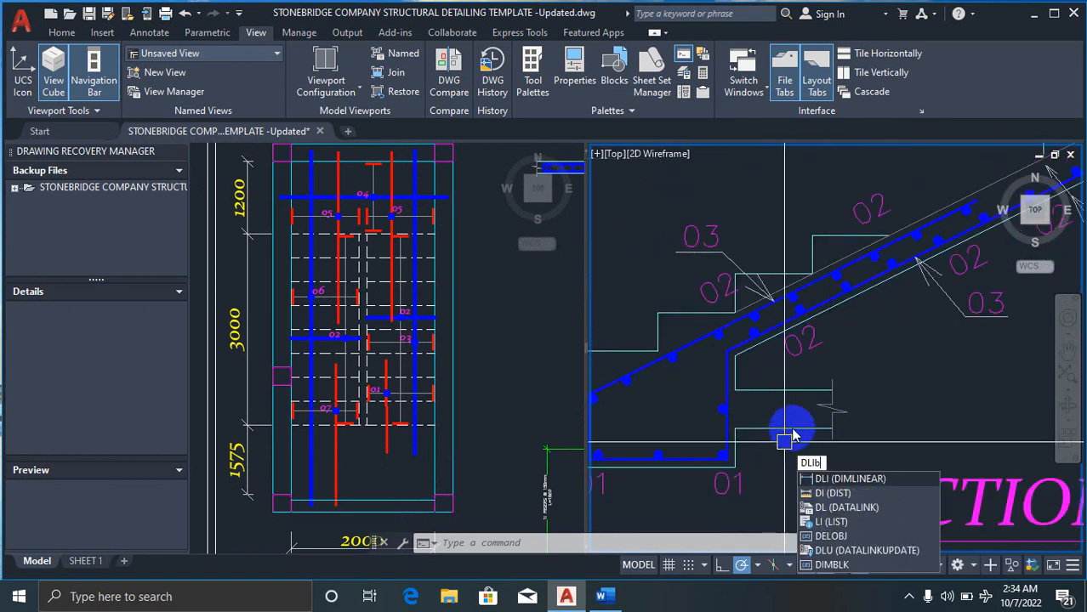
{"action": "key", "text": "Escape"}
{"action": "type", "text": "d"}
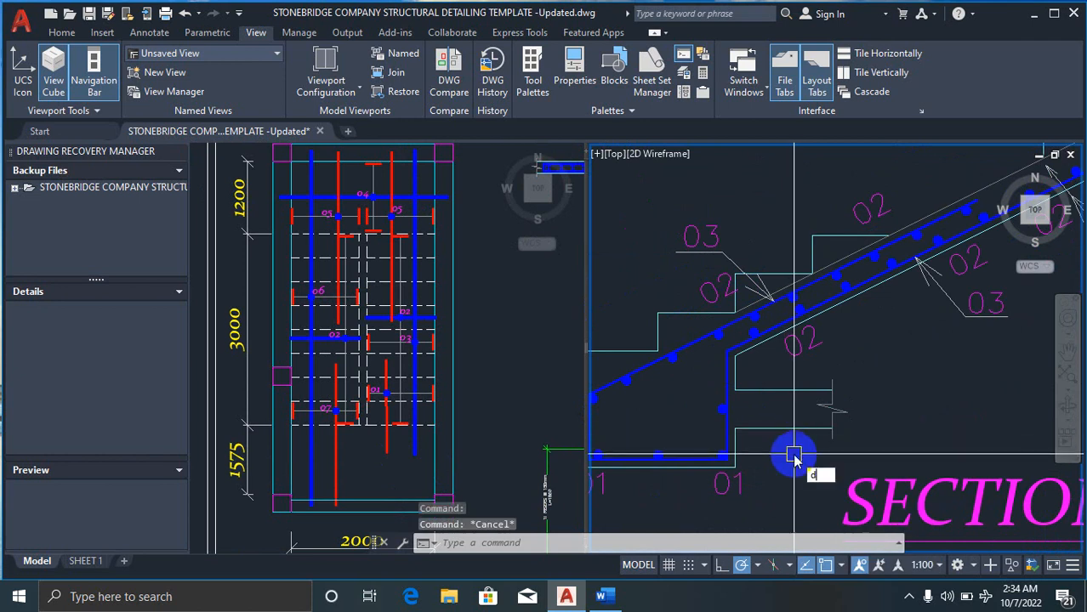
{"action": "type", "text": "li"}
{"action": "key", "text": "Return"}
{"action": "left_click", "coordinate": [800, 455]}
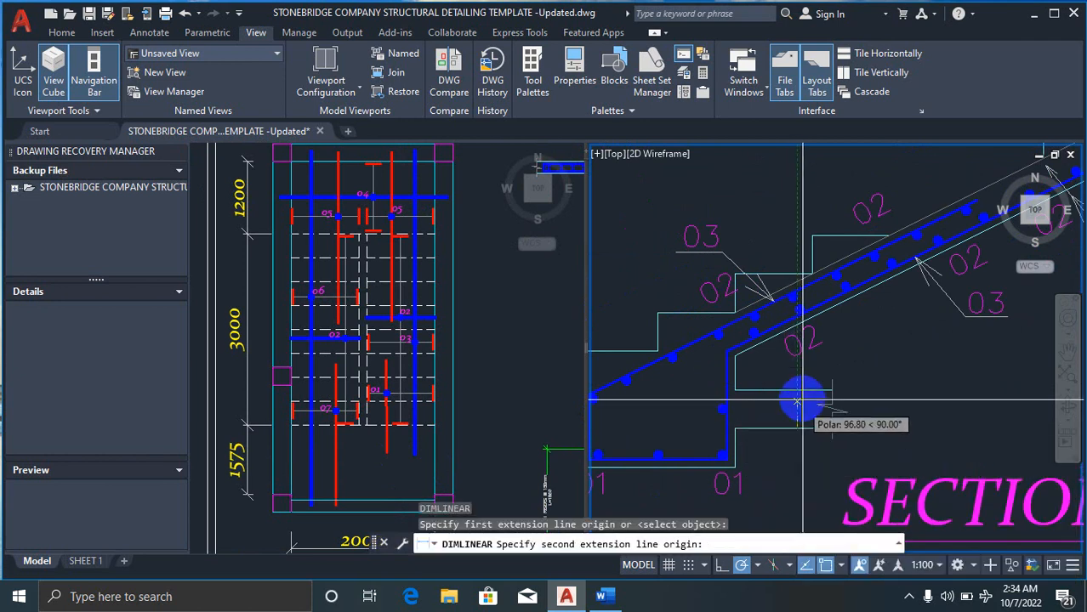
{"action": "left_click", "coordinate": [801, 393]}
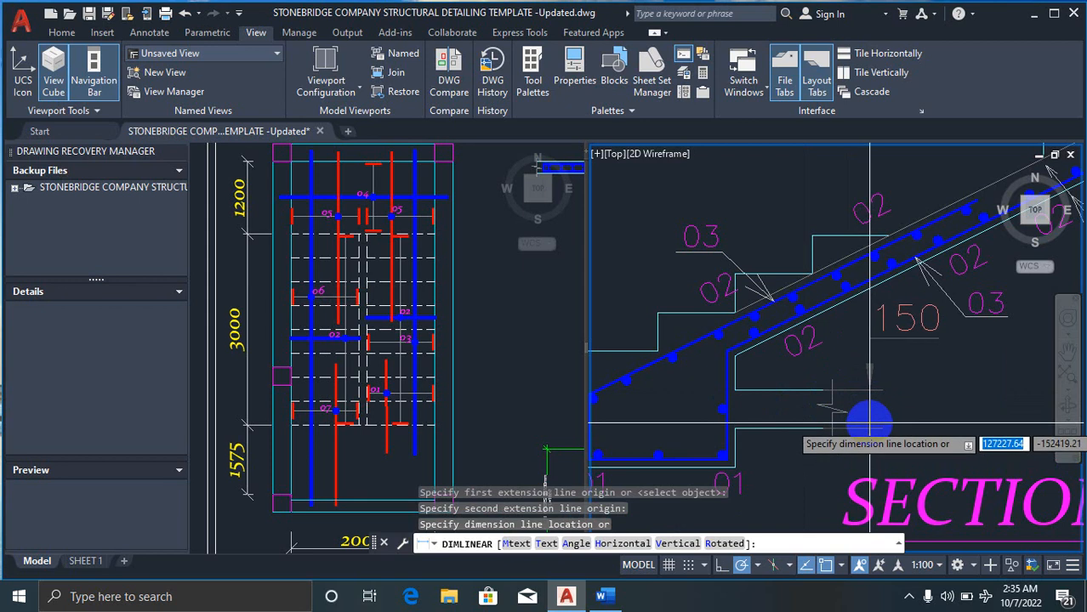
{"action": "key", "text": "Escape"}
Step: Measure how far the stair base extends below the ground slab's underside in Section A-A with a linear dimension
{"action": "scroll", "coordinate": [724, 409], "scroll_direction": "down", "scroll_amount": 2}
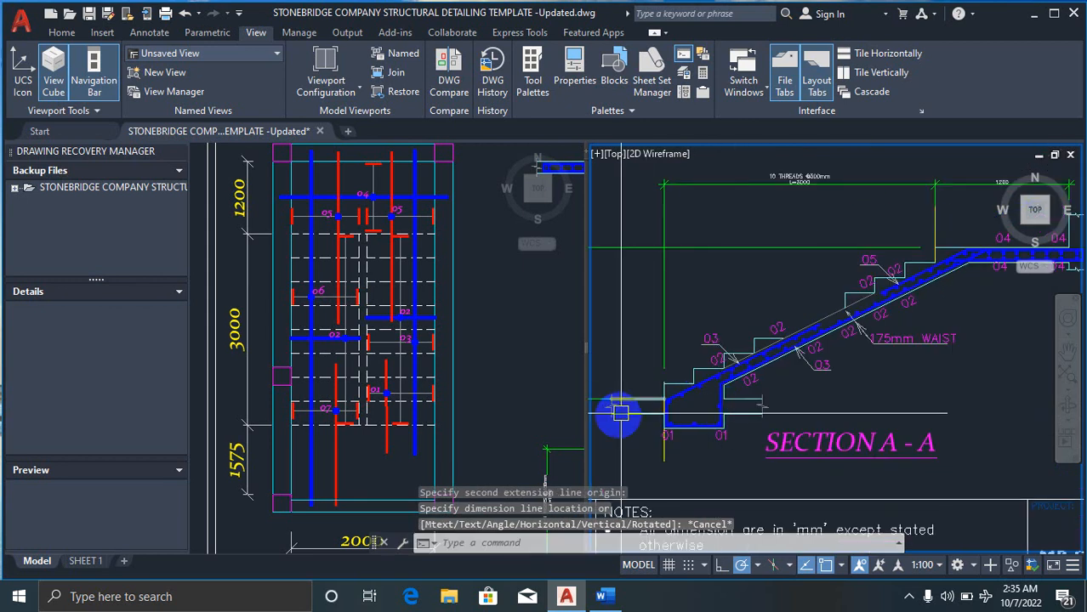
{"action": "scroll", "coordinate": [699, 436], "scroll_direction": "up", "scroll_amount": 4}
{"action": "scroll", "coordinate": [737, 439], "scroll_direction": "down", "scroll_amount": 2}
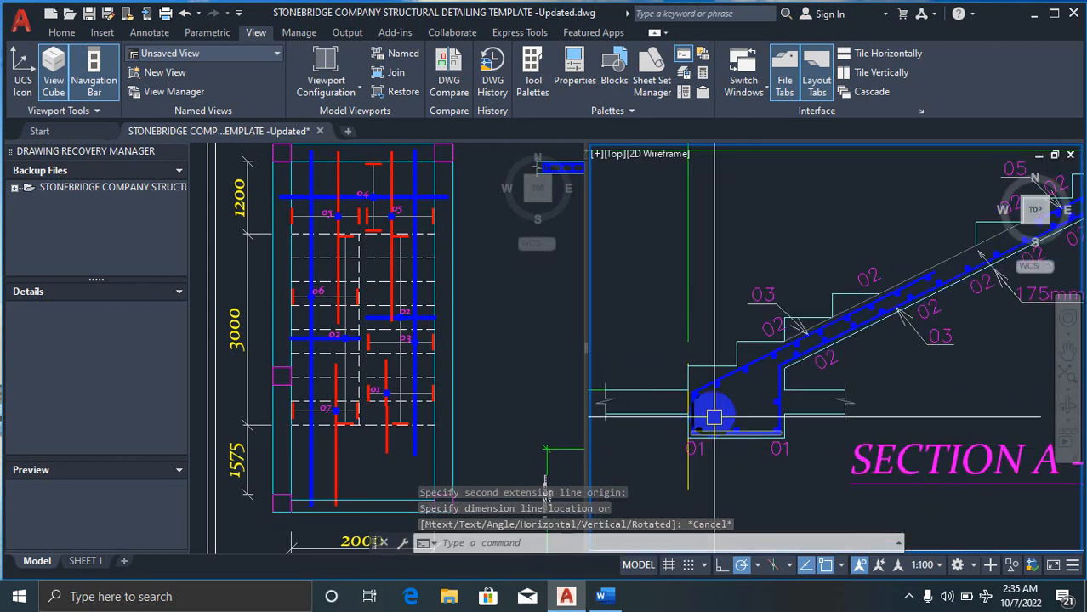
{"action": "scroll", "coordinate": [688, 415], "scroll_direction": "up", "scroll_amount": 3}
{"action": "type", "text": "dli"}
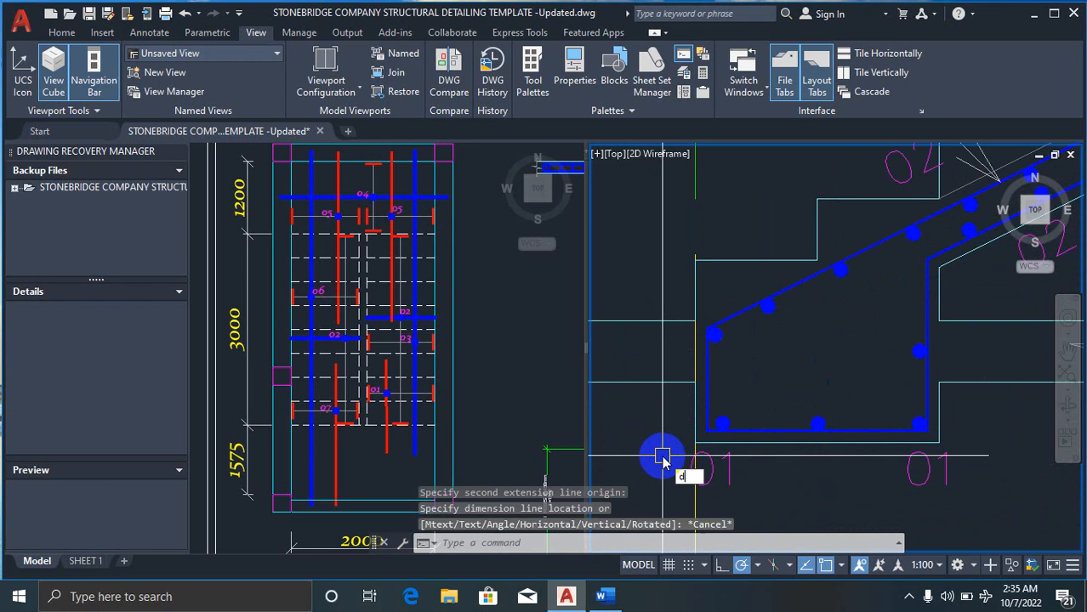
{"action": "key", "text": "Return"}
{"action": "left_click", "coordinate": [695, 441]}
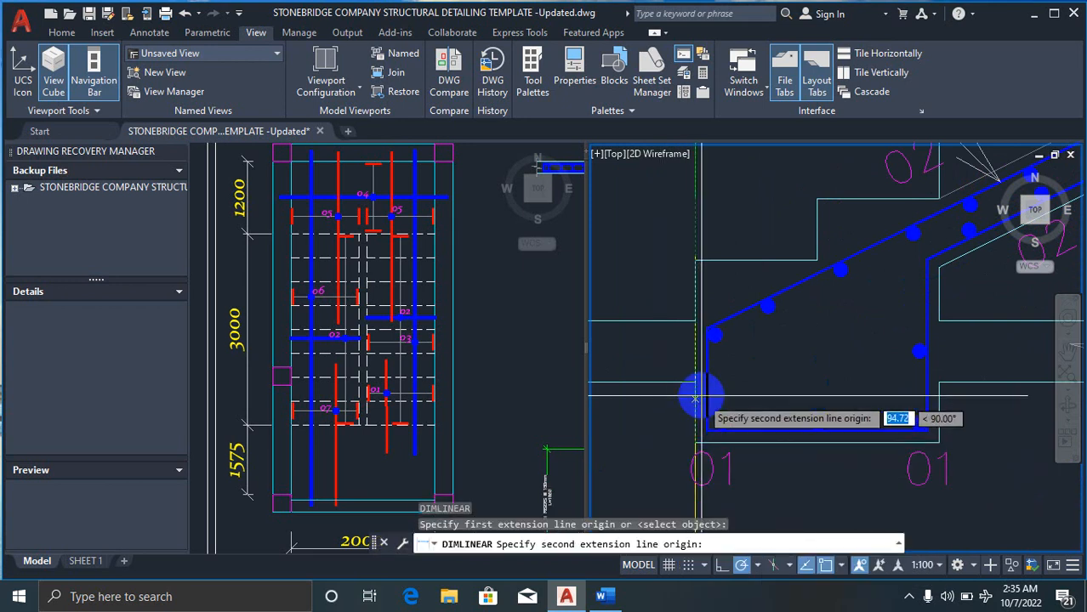
{"action": "left_click", "coordinate": [695, 382]}
{"action": "scroll", "coordinate": [699, 417], "scroll_direction": "down", "scroll_amount": 2}
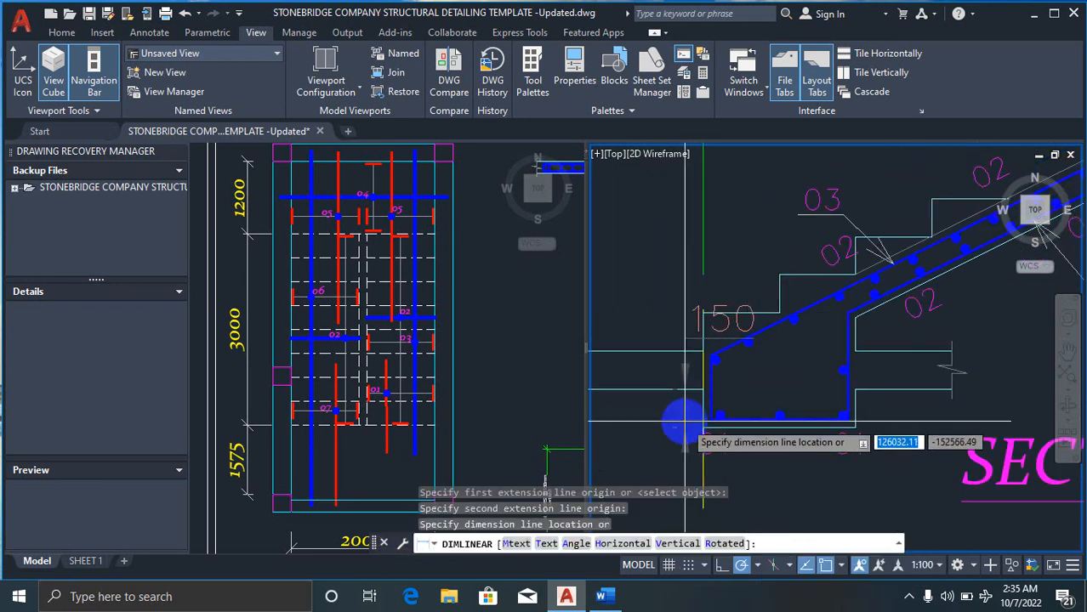
{"action": "key", "text": "Escape"}
Step: Repeat the linear measurement from the stair base's outer bottom corner up to the ground slab's underside in Section A-A
{"action": "scroll", "coordinate": [687, 419], "scroll_direction": "up", "scroll_amount": 2}
{"action": "type", "text": "dli"}
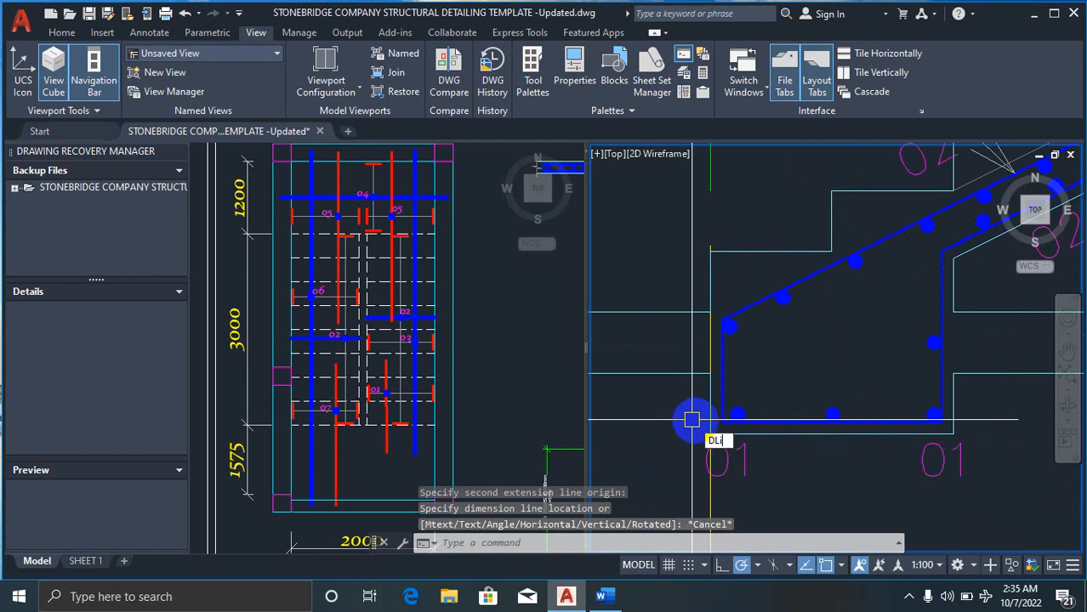
{"action": "key", "text": "Return"}
{"action": "left_click", "coordinate": [712, 436]}
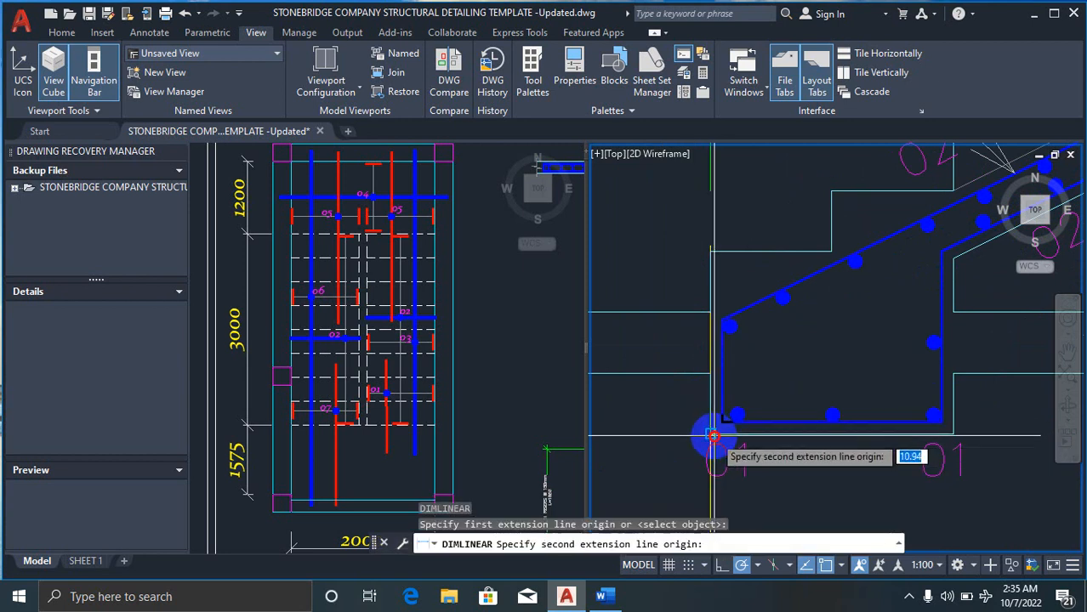
{"action": "left_click", "coordinate": [710, 373]}
{"action": "key", "text": "Escape"}
{"action": "scroll", "coordinate": [684, 459], "scroll_direction": "down", "scroll_amount": 3}
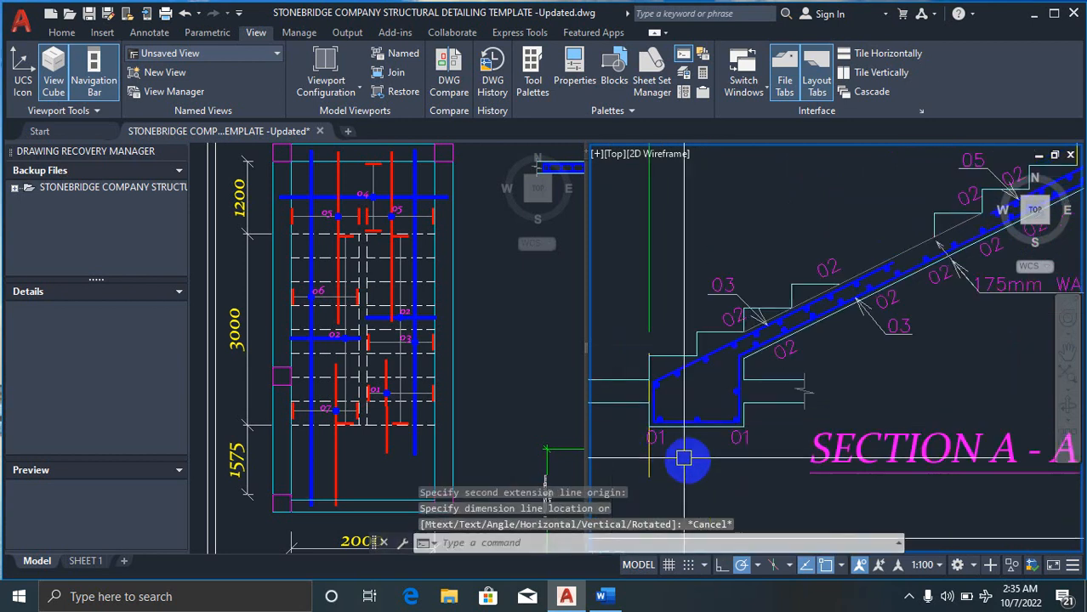
Step: Examine the stair base in Section A-A, including its mark 01 bars and its junction with the ground slab and flight
{"action": "scroll", "coordinate": [671, 441], "scroll_direction": "up", "scroll_amount": 2}
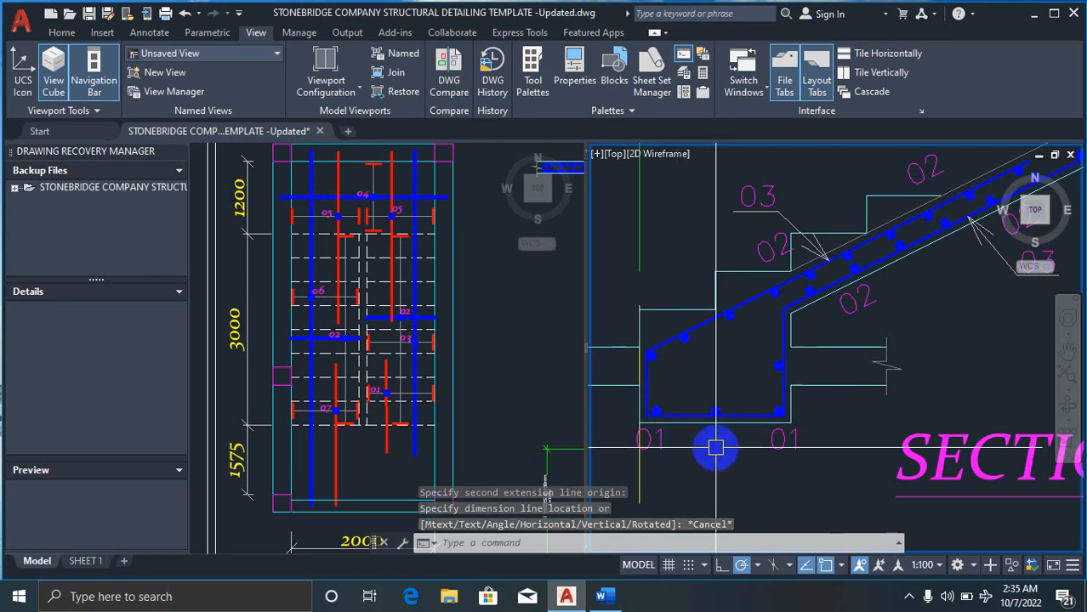
{"action": "scroll", "coordinate": [715, 448], "scroll_direction": "down", "scroll_amount": 2}
{"action": "scroll", "coordinate": [652, 401], "scroll_direction": "up", "scroll_amount": 2}
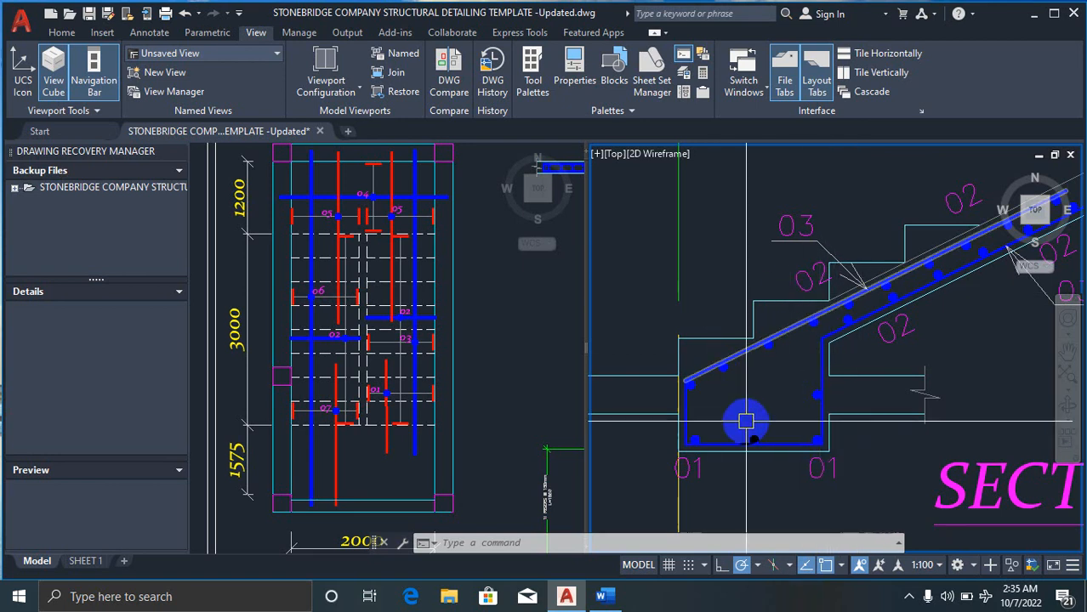
{"action": "scroll", "coordinate": [696, 392], "scroll_direction": "down", "scroll_amount": 4}
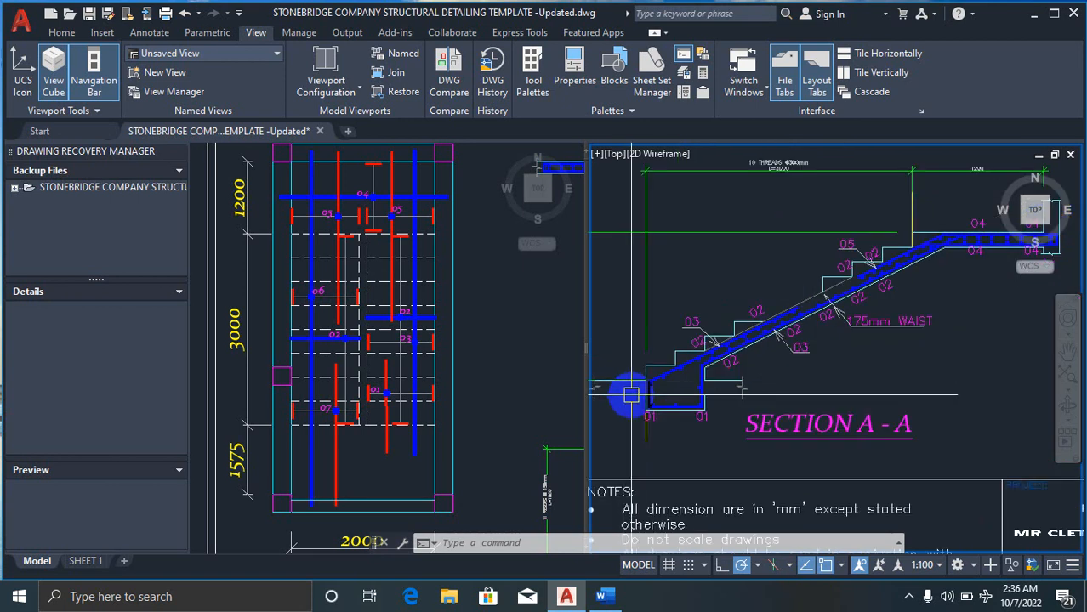
{"action": "mouse_move", "coordinate": [630, 395]}
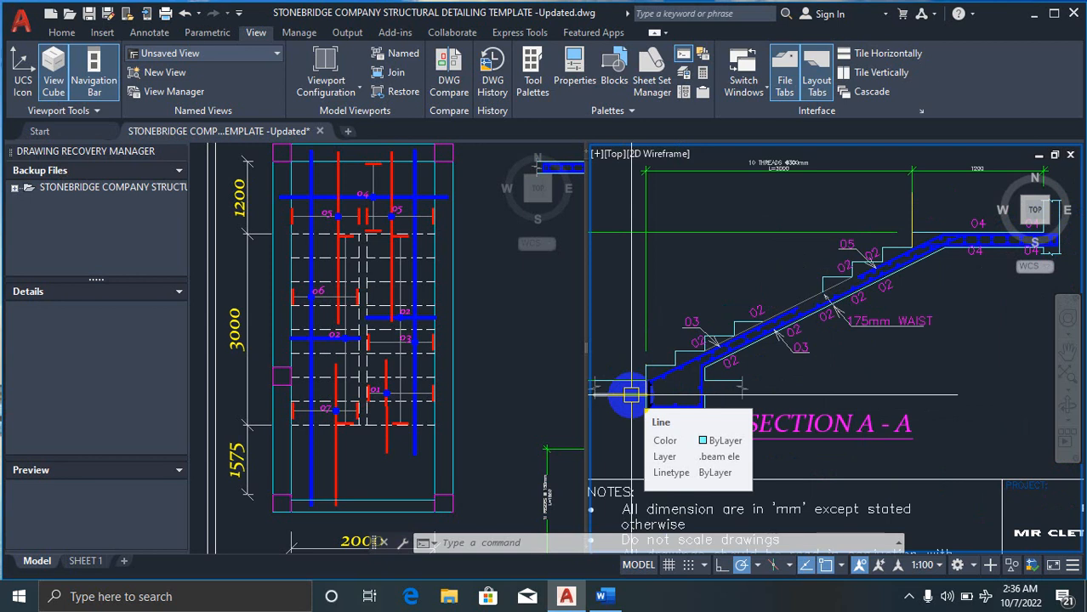
{"action": "scroll", "coordinate": [630, 394], "scroll_direction": "down", "scroll_amount": 3}
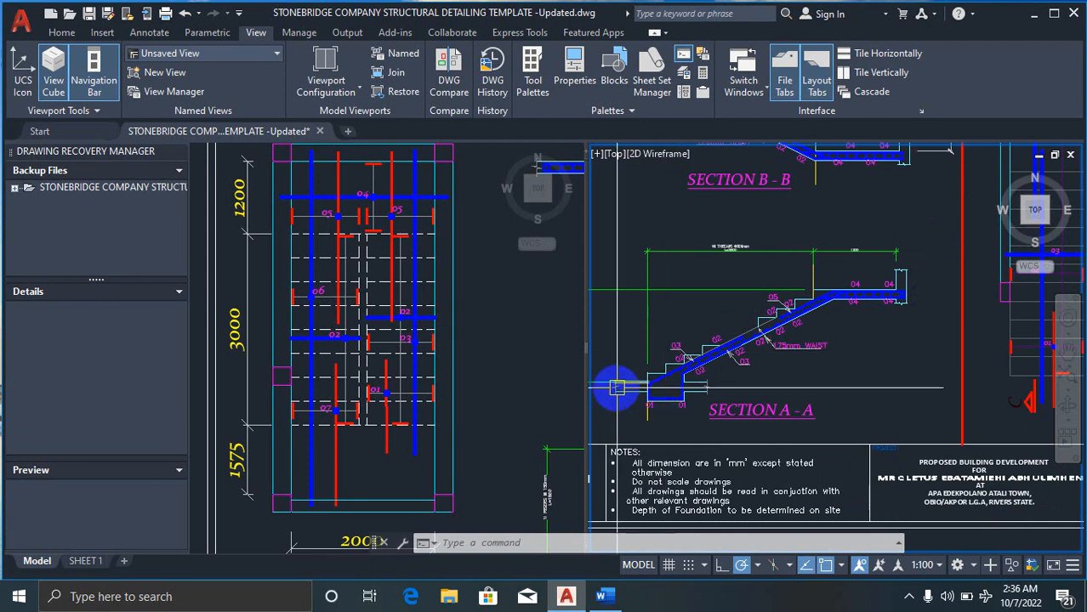
{"action": "scroll", "coordinate": [626, 388], "scroll_direction": "up", "scroll_amount": 4}
{"action": "scroll", "coordinate": [671, 392], "scroll_direction": "down", "scroll_amount": 1}
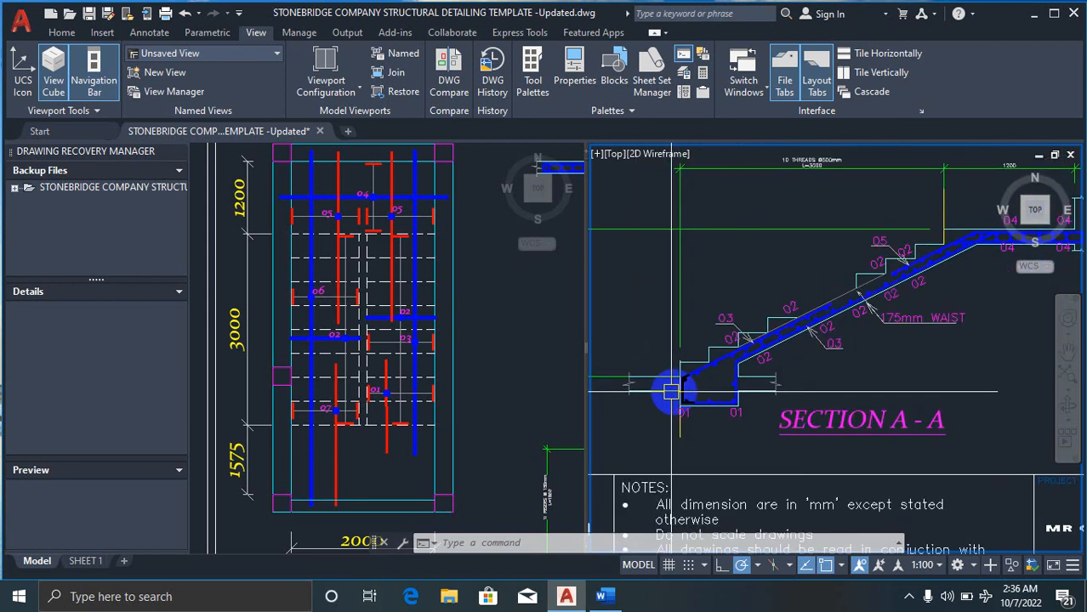
{"action": "scroll", "coordinate": [671, 392], "scroll_direction": "up", "scroll_amount": 4}
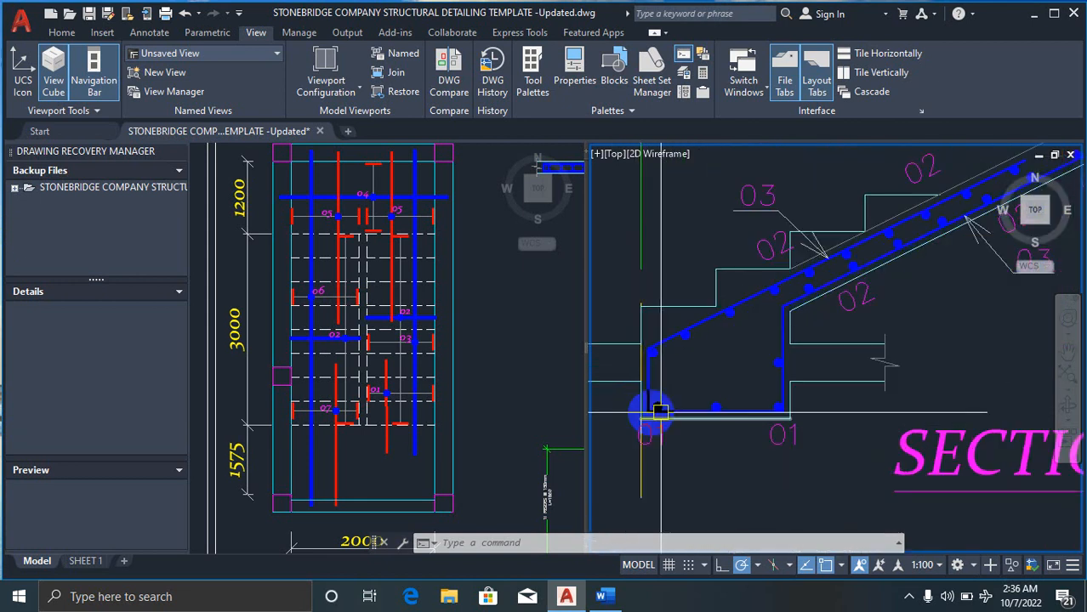
{"action": "scroll", "coordinate": [659, 411], "scroll_direction": "down", "scroll_amount": 2}
Step: Examine bar marks 01, 02, 03 and 05 in the plan along the flight cut by section A
{"action": "left_click", "coordinate": [378, 414]}
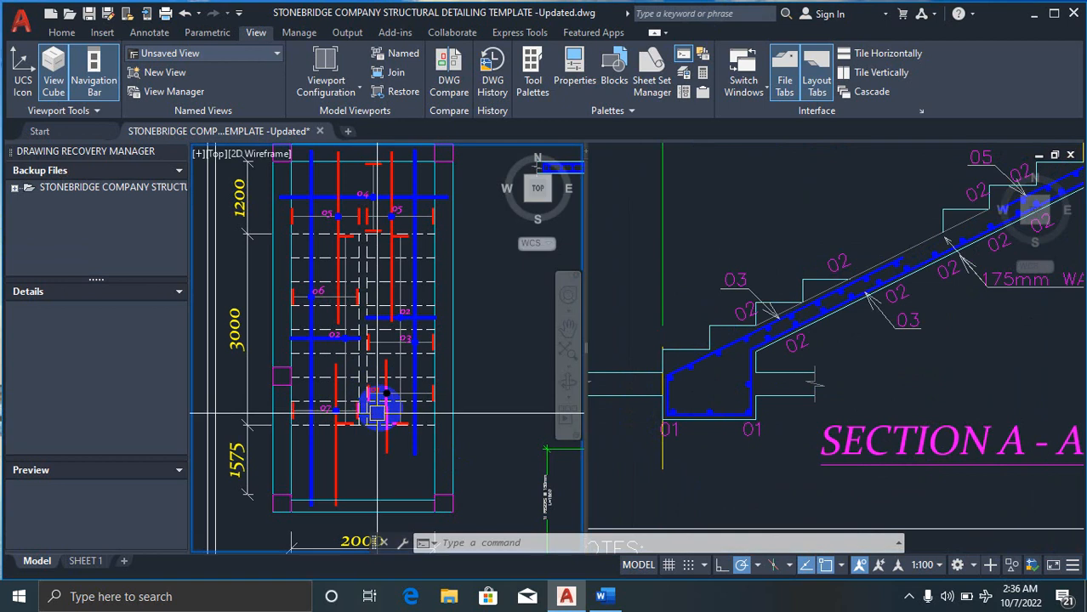
{"action": "scroll", "coordinate": [339, 223], "scroll_direction": "up", "scroll_amount": 1}
{"action": "scroll", "coordinate": [408, 310], "scroll_direction": "down", "scroll_amount": 1}
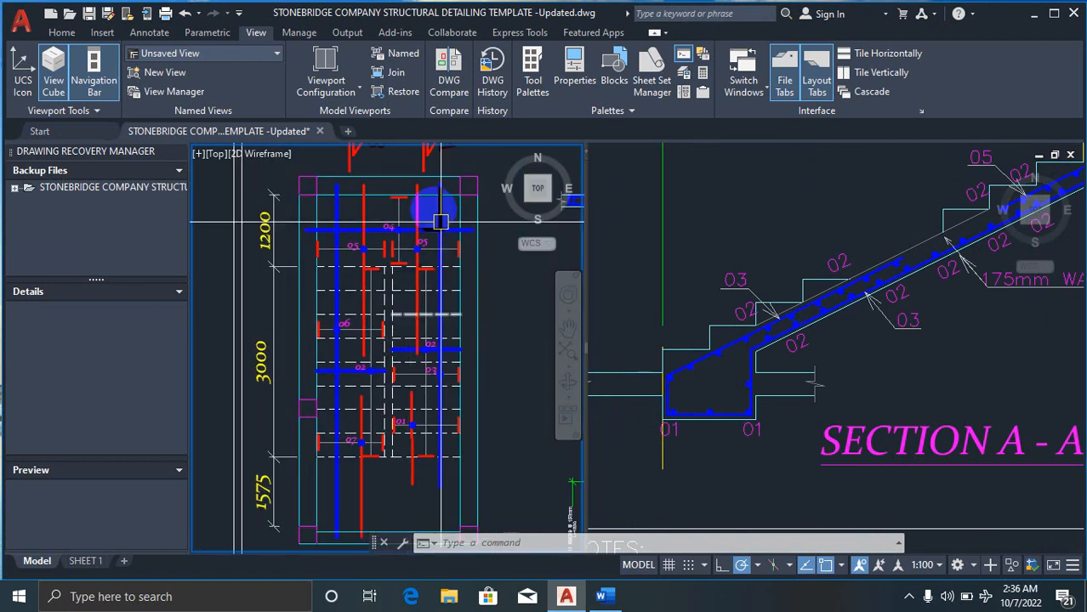
{"action": "scroll", "coordinate": [424, 420], "scroll_direction": "up", "scroll_amount": 6}
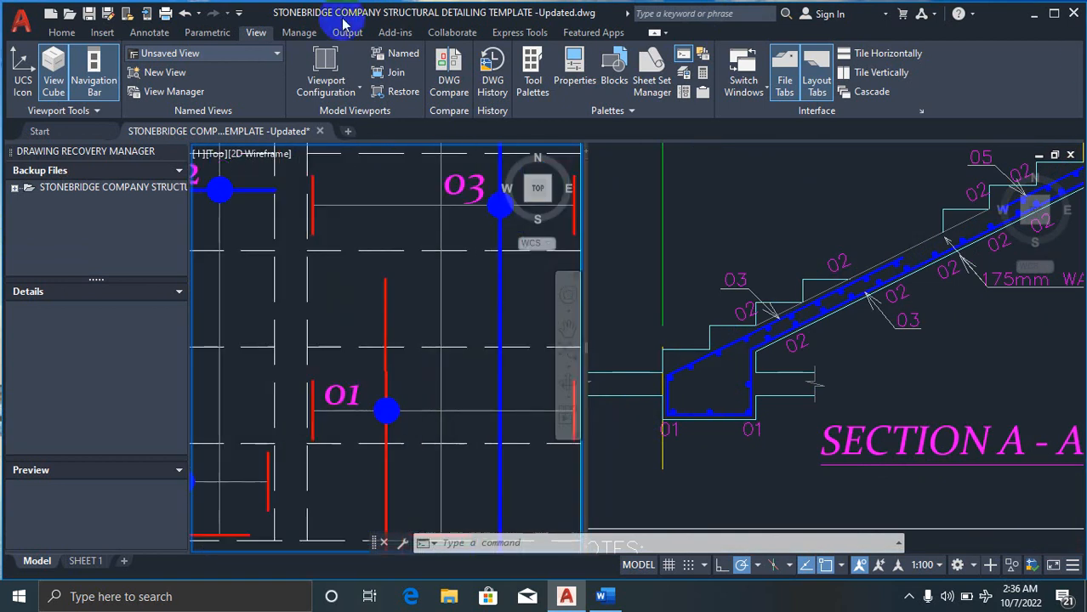
{"action": "scroll", "coordinate": [353, 444], "scroll_direction": "down", "scroll_amount": 2}
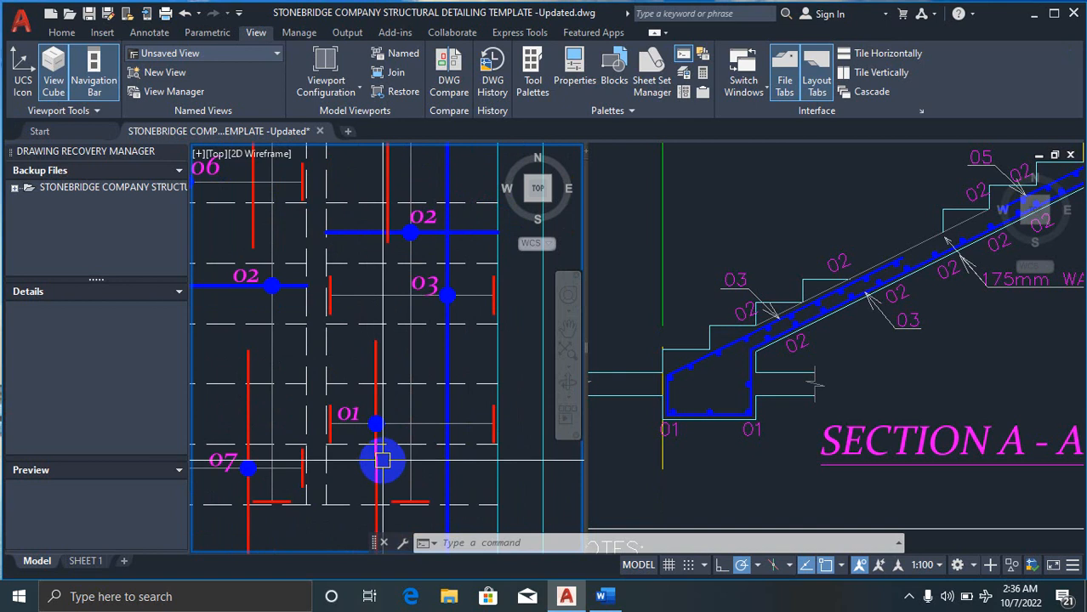
{"action": "scroll", "coordinate": [382, 460], "scroll_direction": "down", "scroll_amount": 2}
{"action": "scroll", "coordinate": [391, 460], "scroll_direction": "down", "scroll_amount": 2}
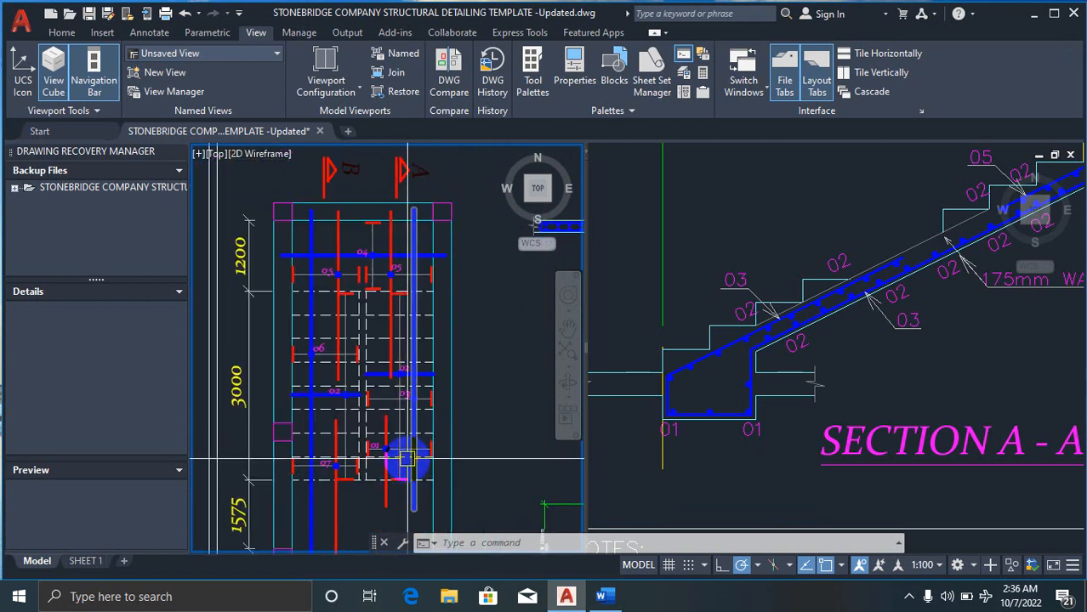
{"action": "scroll", "coordinate": [410, 468], "scroll_direction": "up", "scroll_amount": 5}
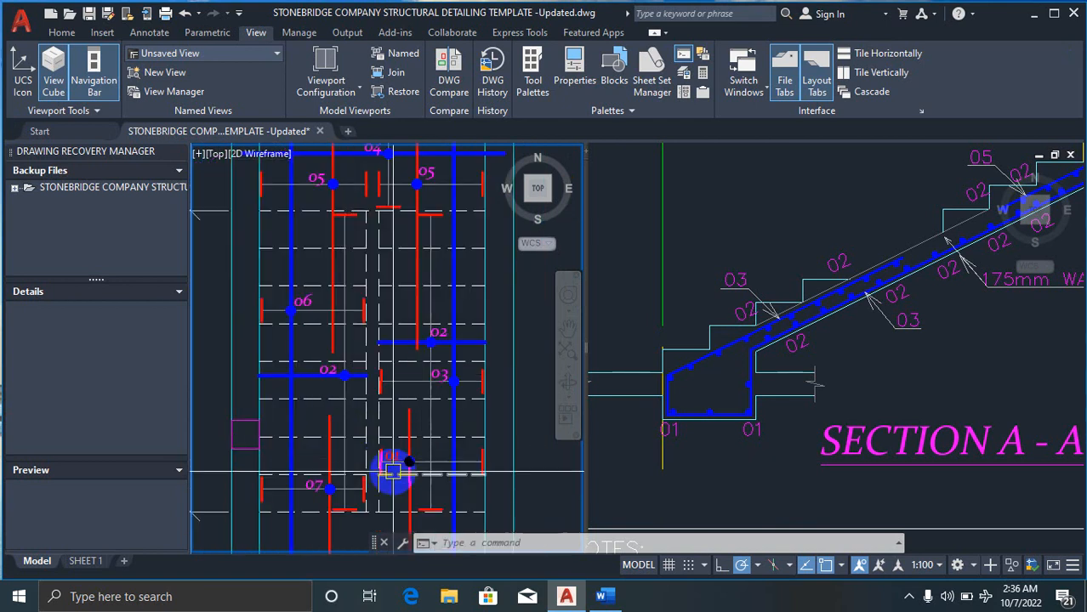
{"action": "scroll", "coordinate": [415, 464], "scroll_direction": "down", "scroll_amount": 2}
{"action": "scroll", "coordinate": [454, 328], "scroll_direction": "up", "scroll_amount": 4}
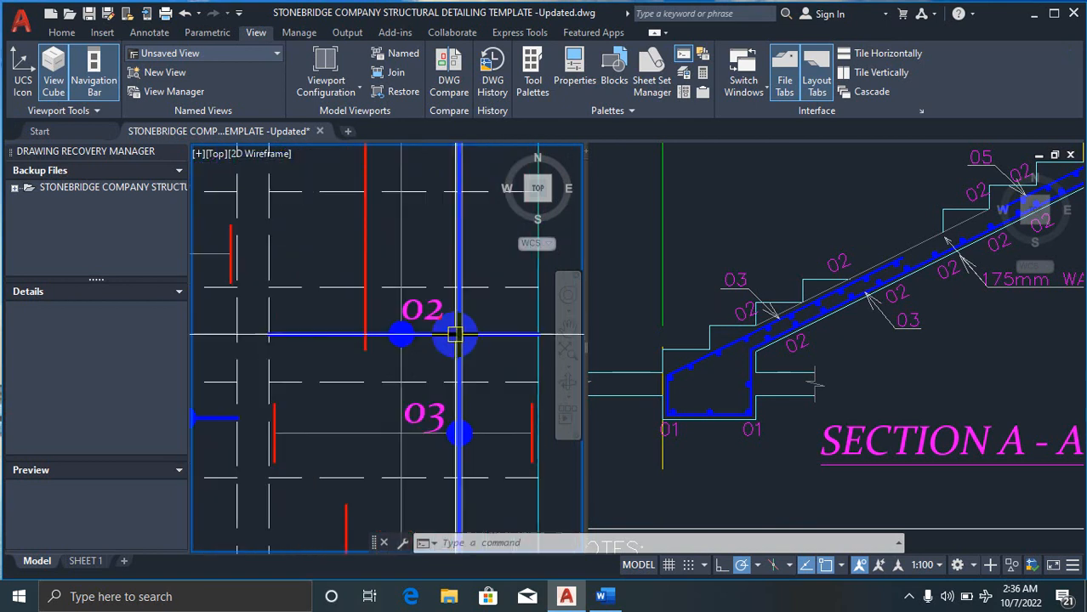
{"action": "scroll", "coordinate": [437, 434], "scroll_direction": "down", "scroll_amount": 1}
{"action": "scroll", "coordinate": [436, 434], "scroll_direction": "down", "scroll_amount": 3}
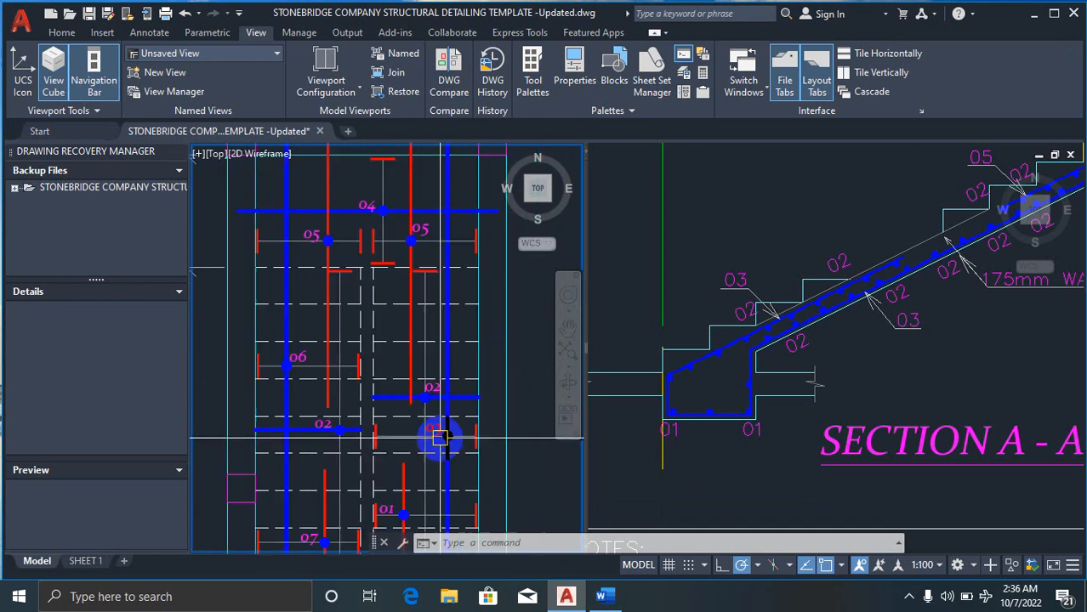
{"action": "scroll", "coordinate": [359, 208], "scroll_direction": "up", "scroll_amount": 1}
{"action": "scroll", "coordinate": [451, 235], "scroll_direction": "down", "scroll_amount": 4}
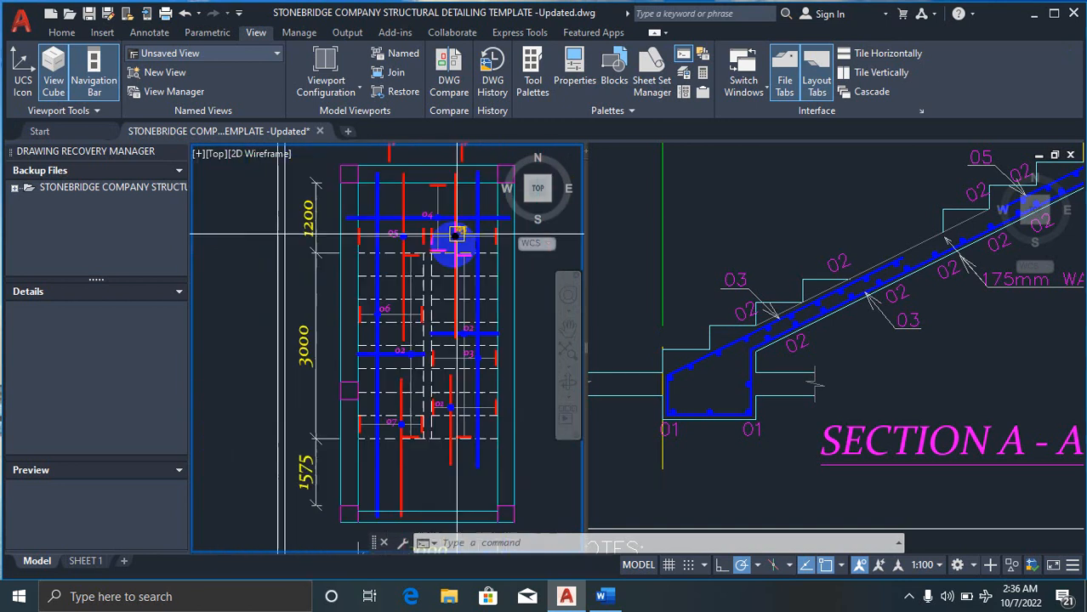
Step: Examine bar marks 07, 02, 06 and 05 in the plan along the flight cut by section B
{"action": "scroll", "coordinate": [370, 332], "scroll_direction": "up", "scroll_amount": 3}
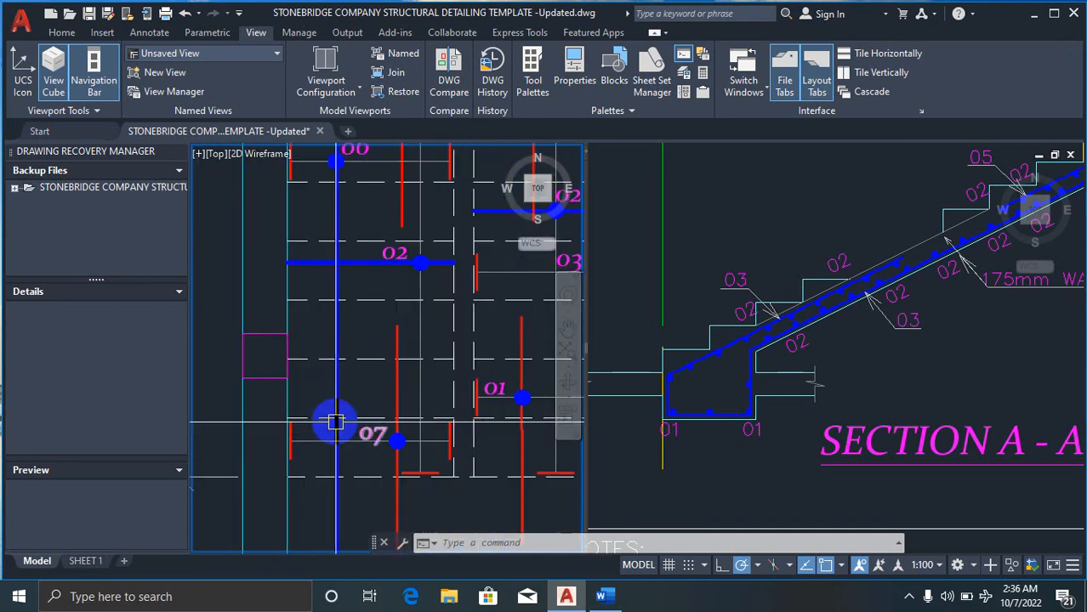
{"action": "scroll", "coordinate": [398, 400], "scroll_direction": "down", "scroll_amount": 1}
{"action": "scroll", "coordinate": [369, 255], "scroll_direction": "up", "scroll_amount": 2}
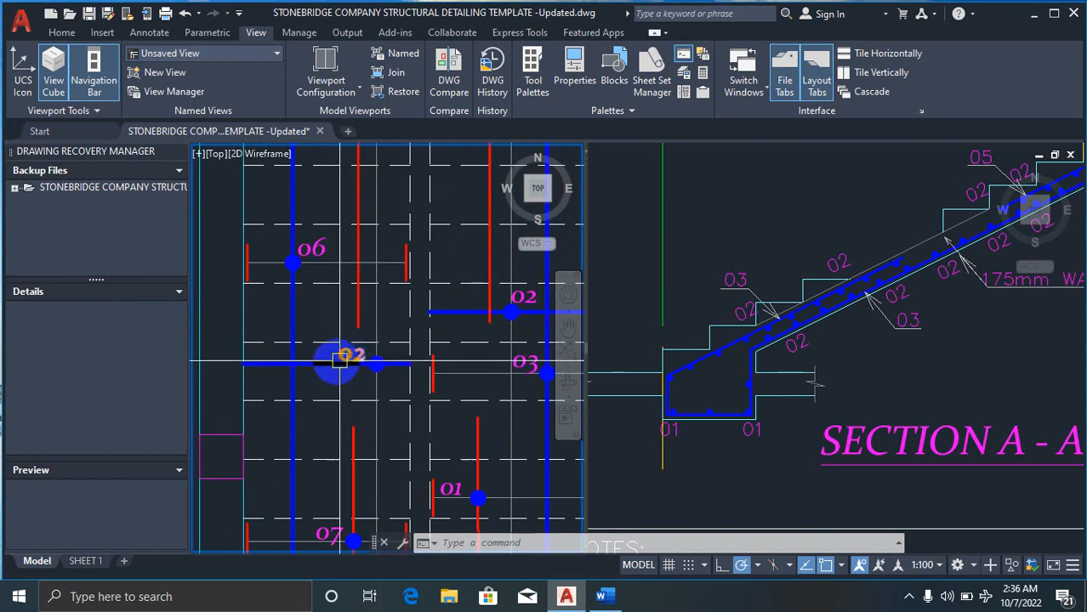
{"action": "scroll", "coordinate": [391, 356], "scroll_direction": "down", "scroll_amount": 2}
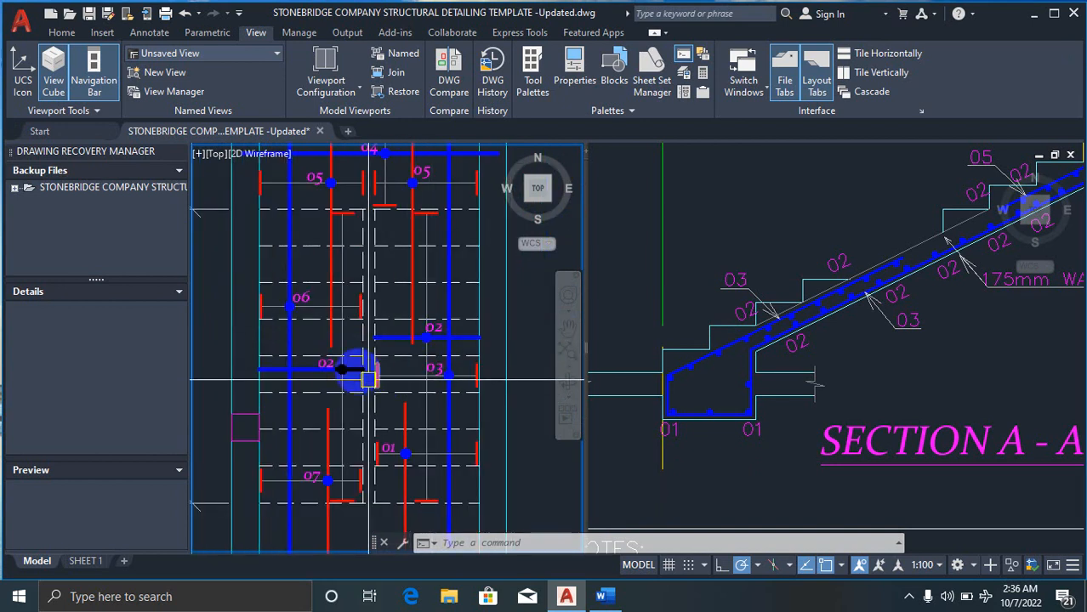
{"action": "scroll", "coordinate": [348, 372], "scroll_direction": "up", "scroll_amount": 2}
{"action": "scroll", "coordinate": [341, 389], "scroll_direction": "down", "scroll_amount": 2}
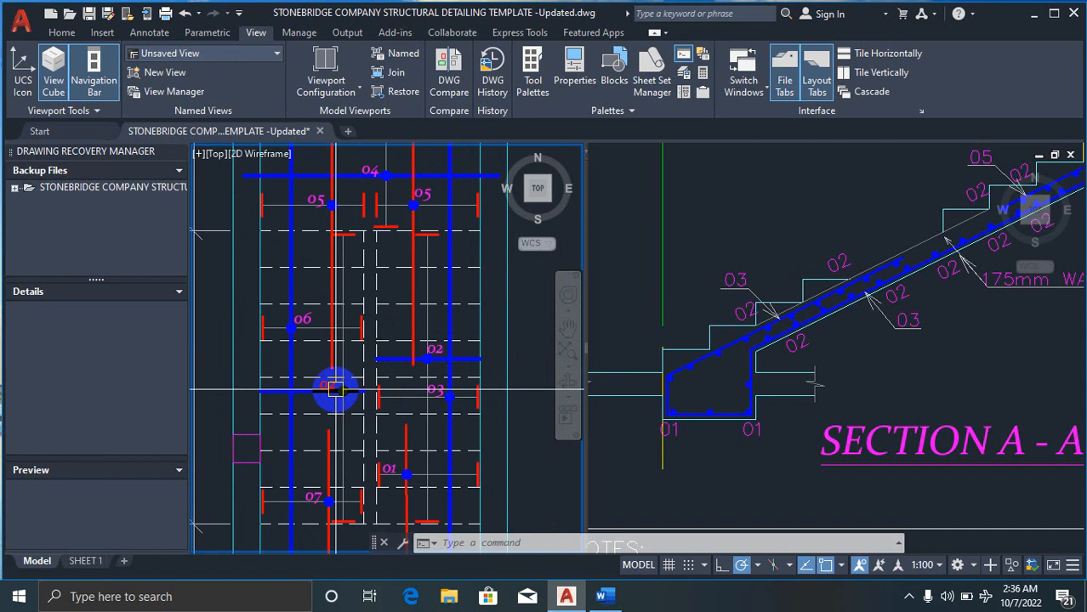
{"action": "scroll", "coordinate": [317, 400], "scroll_direction": "down", "scroll_amount": 3}
{"action": "scroll", "coordinate": [322, 255], "scroll_direction": "up", "scroll_amount": 4}
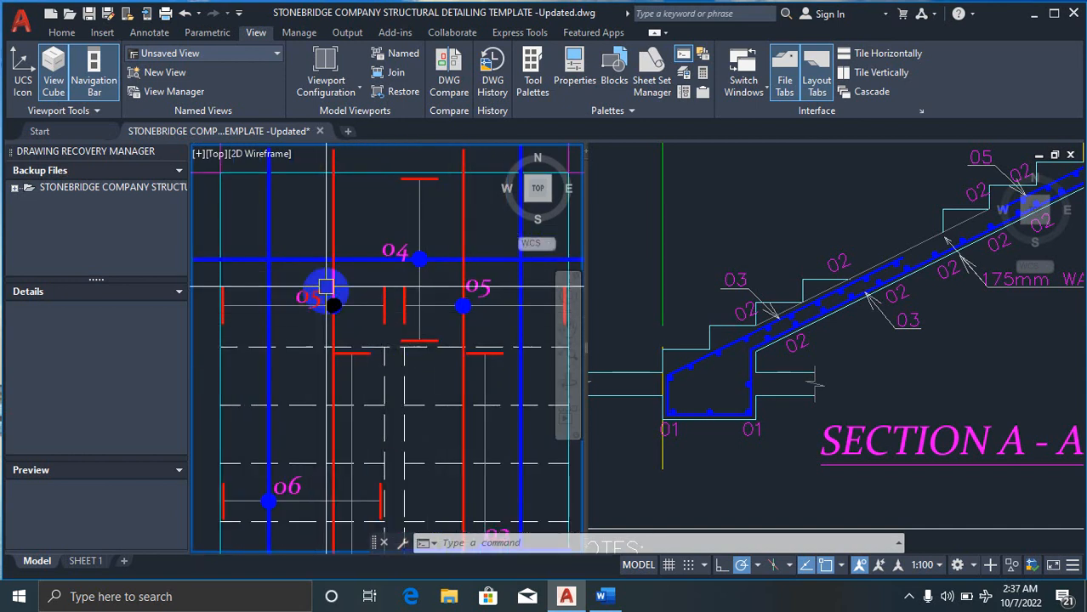
{"action": "scroll", "coordinate": [293, 245], "scroll_direction": "down", "scroll_amount": 2}
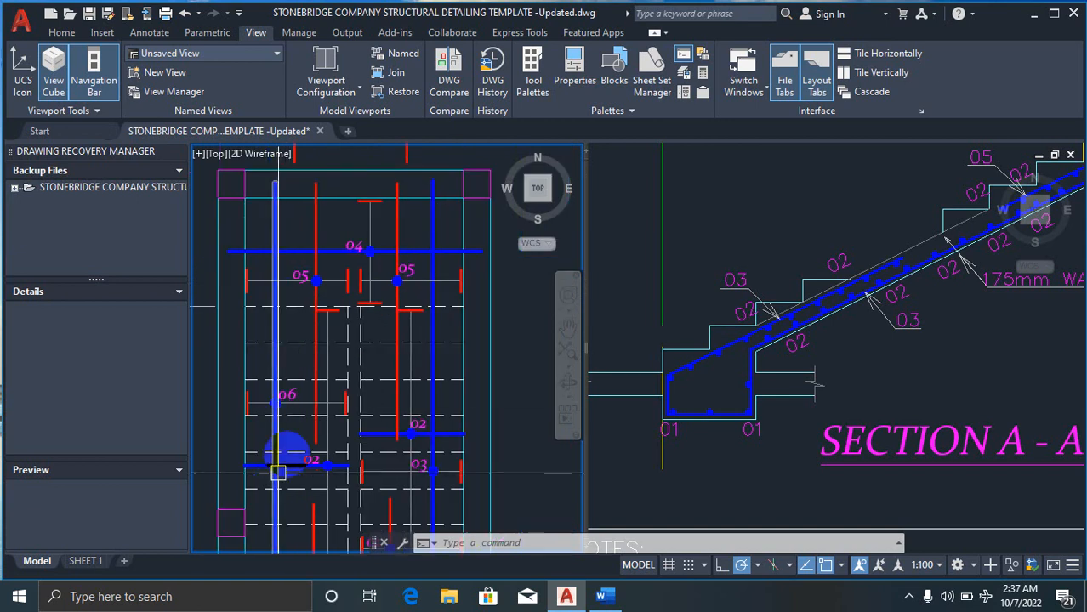
{"action": "scroll", "coordinate": [289, 430], "scroll_direction": "down", "scroll_amount": 2}
{"action": "scroll", "coordinate": [330, 419], "scroll_direction": "up", "scroll_amount": 2}
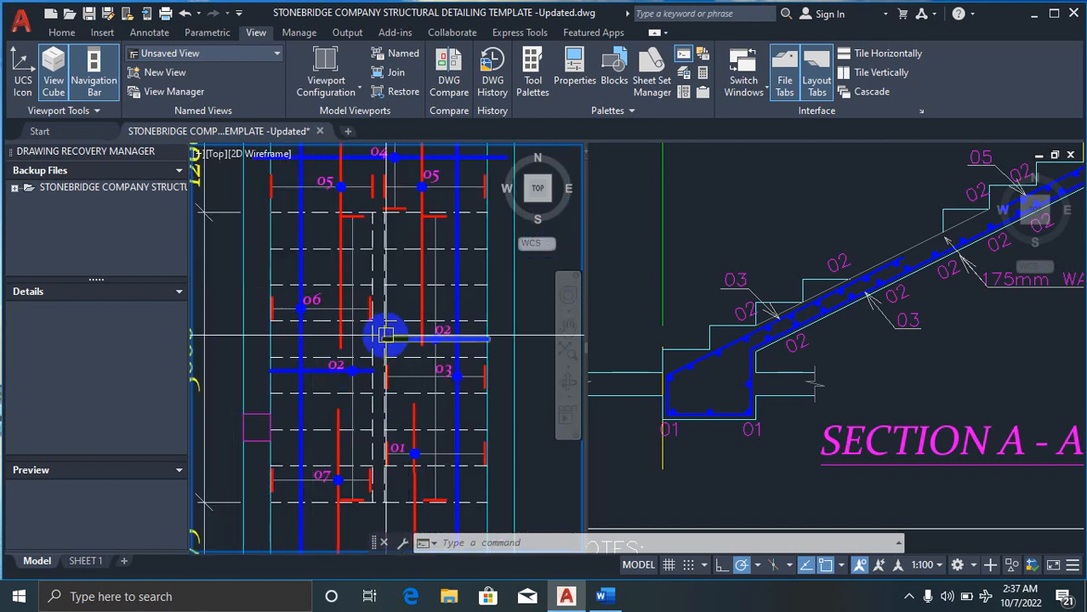
Step: Examine the extent of the mark 02 transverse bars across both flights, down to marks 01 and 07 at the stair foot
{"action": "scroll", "coordinate": [272, 289], "scroll_direction": "up", "scroll_amount": 2}
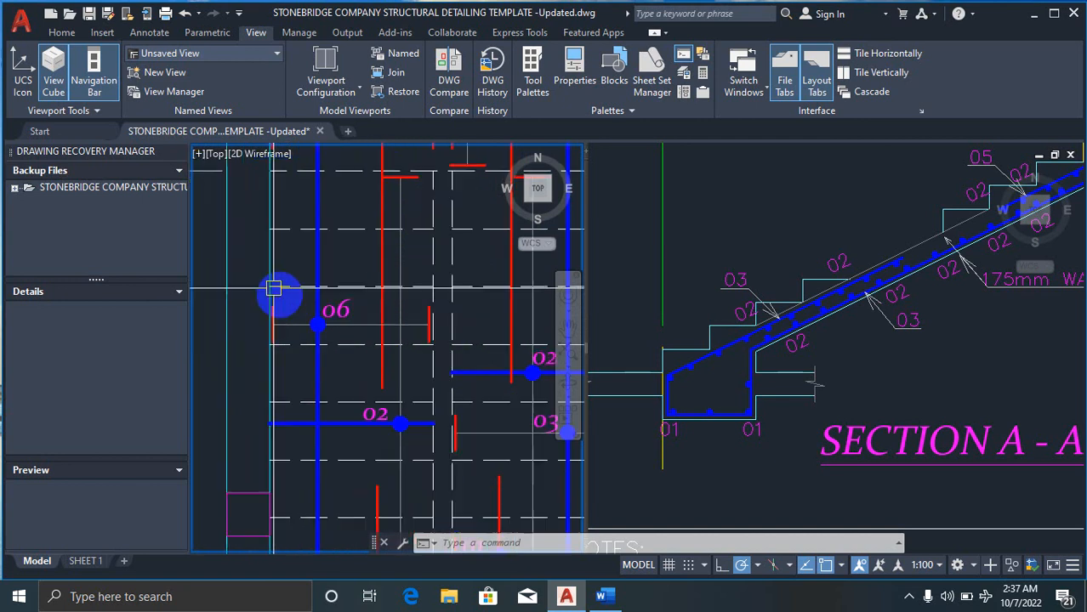
{"action": "scroll", "coordinate": [294, 357], "scroll_direction": "down", "scroll_amount": 4}
{"action": "scroll", "coordinate": [287, 344], "scroll_direction": "up", "scroll_amount": 5}
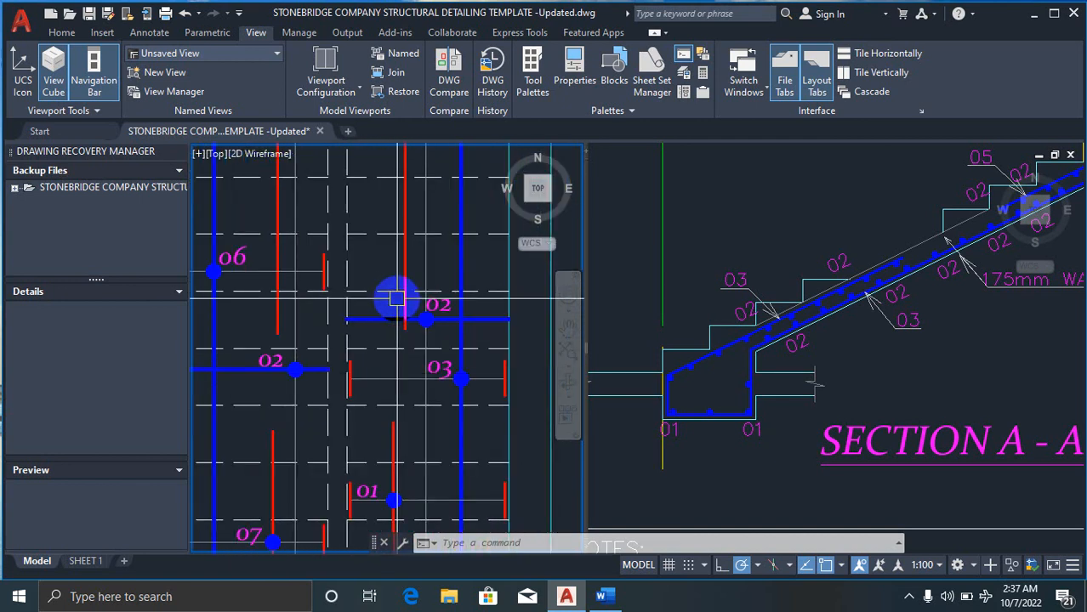
{"action": "scroll", "coordinate": [328, 271], "scroll_direction": "down", "scroll_amount": 2}
{"action": "scroll", "coordinate": [348, 451], "scroll_direction": "up", "scroll_amount": 2}
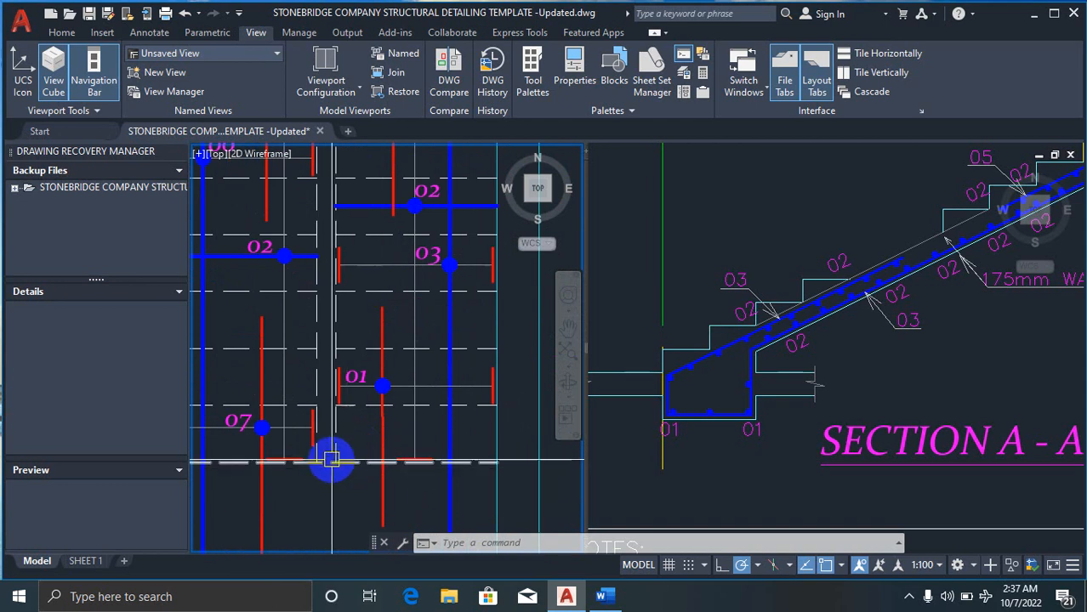
{"action": "scroll", "coordinate": [348, 493], "scroll_direction": "up", "scroll_amount": 2}
{"action": "scroll", "coordinate": [302, 381], "scroll_direction": "down", "scroll_amount": 2}
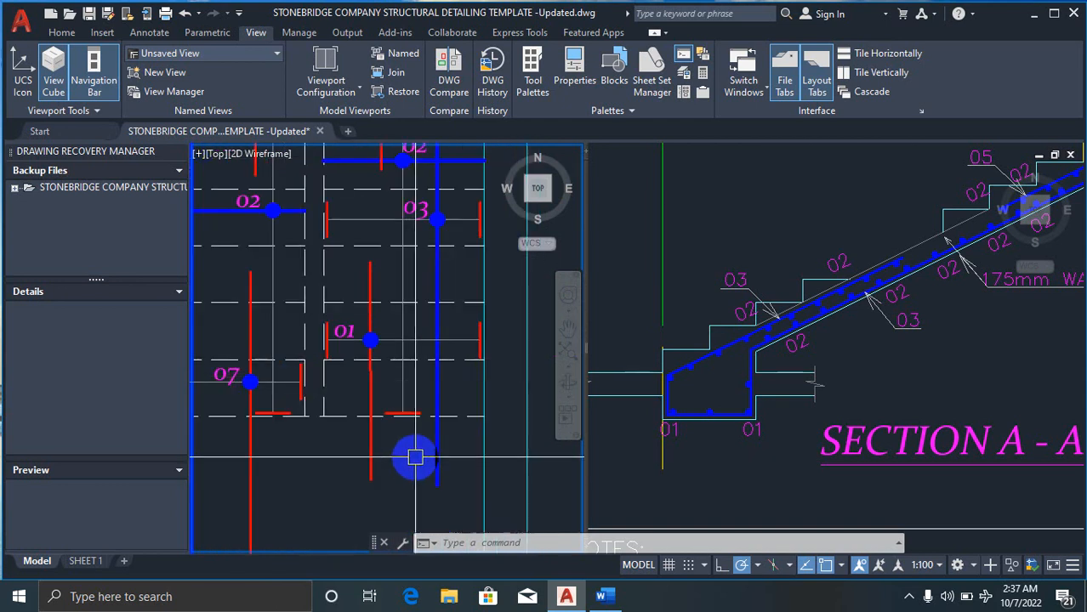
Step: Examine the lower ends of bar marks 01 and 03 at the stair foot and marks 04 and 05 at the landing in plan
{"action": "scroll", "coordinate": [442, 468], "scroll_direction": "up", "scroll_amount": 3}
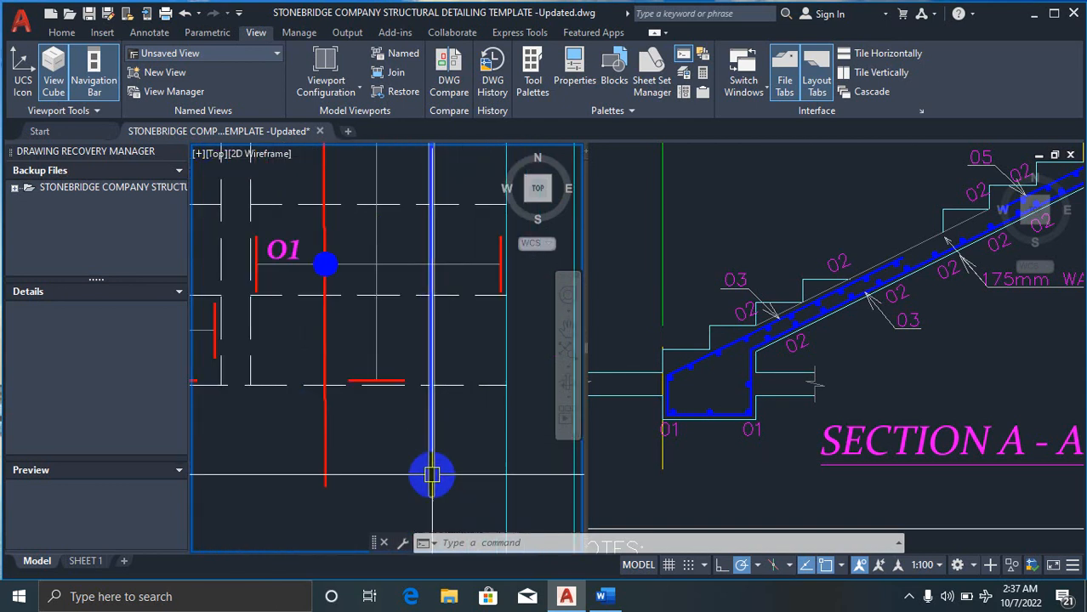
{"action": "mouse_move", "coordinate": [432, 456]}
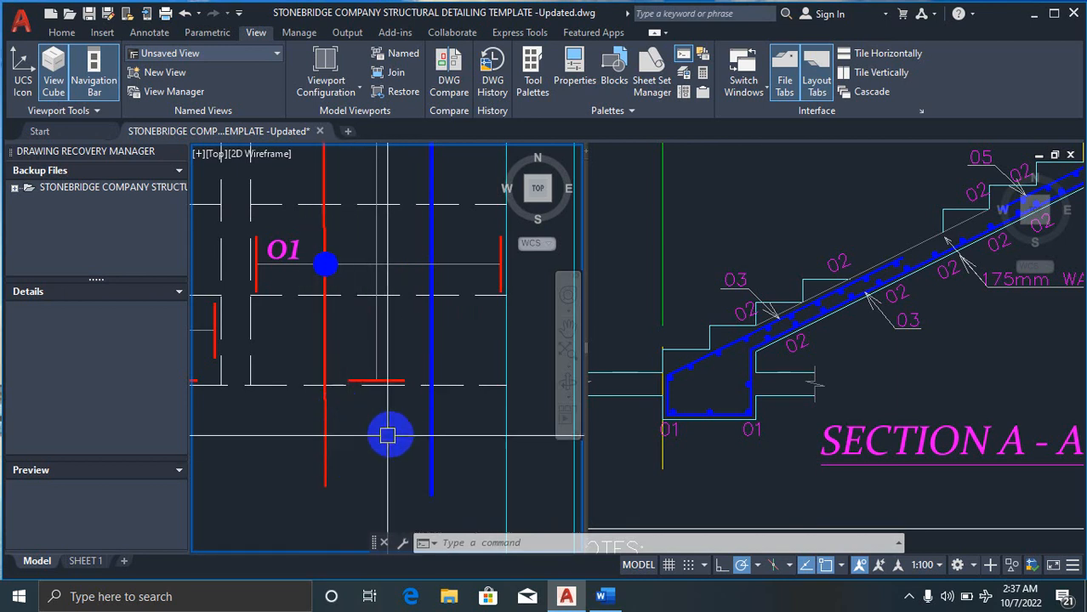
{"action": "scroll", "coordinate": [360, 502], "scroll_direction": "down", "scroll_amount": 5}
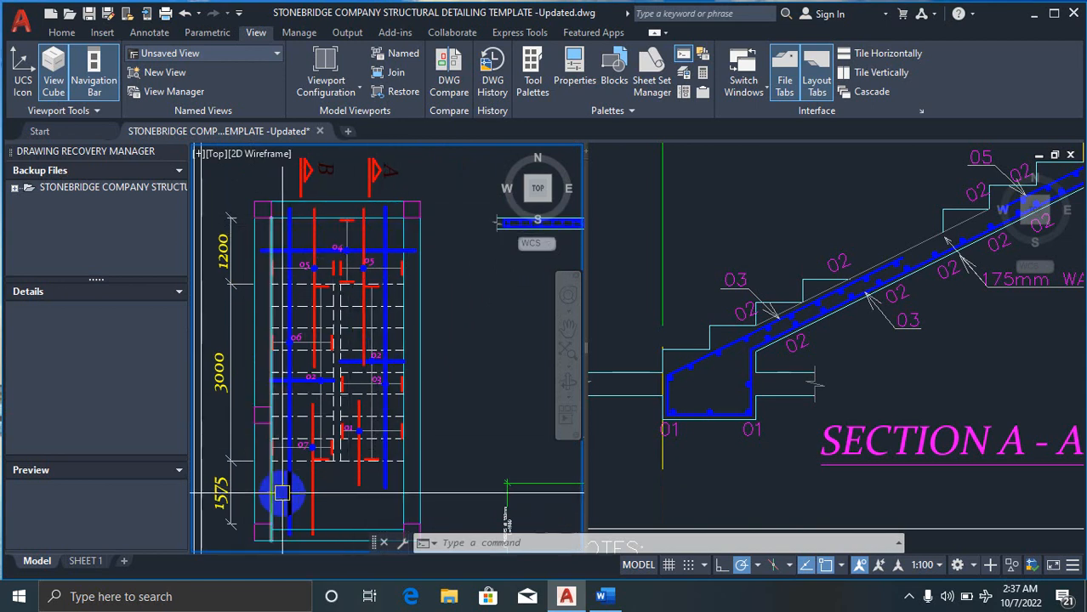
{"action": "scroll", "coordinate": [370, 227], "scroll_direction": "up", "scroll_amount": 4}
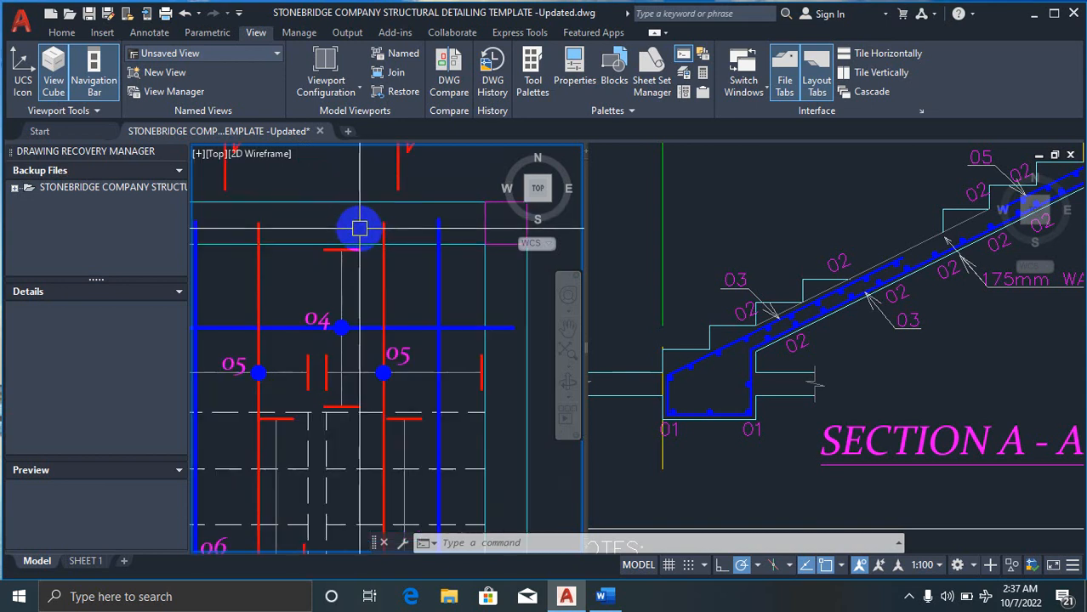
Step: Bring the STAIRCASE REINFORCEMENT bar list into view beside the enlarged landing plan
{"action": "left_click", "coordinate": [680, 304]}
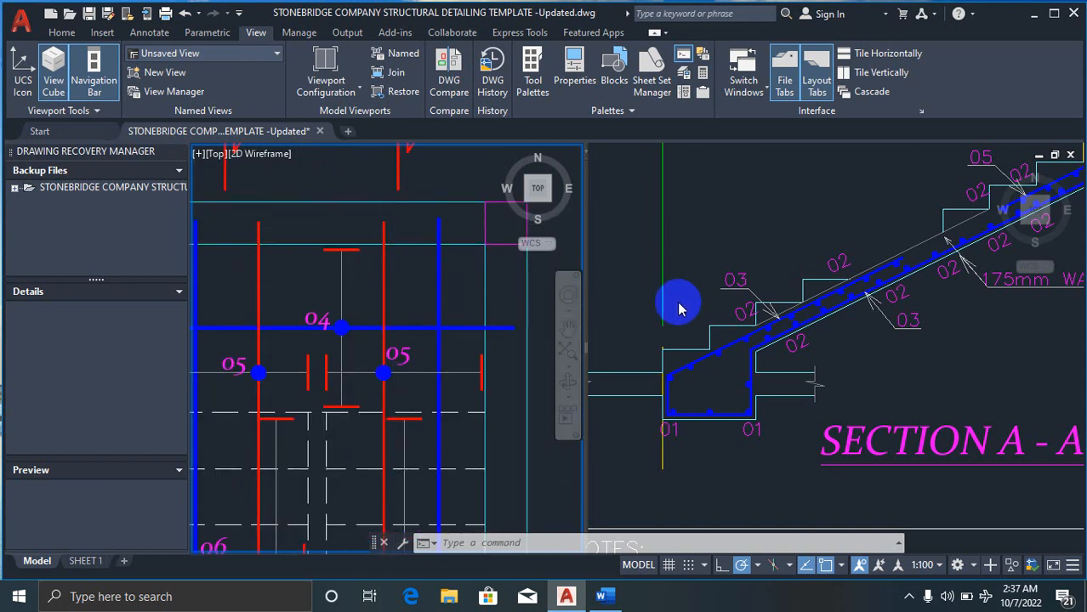
{"action": "scroll", "coordinate": [655, 323], "scroll_direction": "down", "scroll_amount": 6}
{"action": "scroll", "coordinate": [647, 380], "scroll_direction": "down", "scroll_amount": 3}
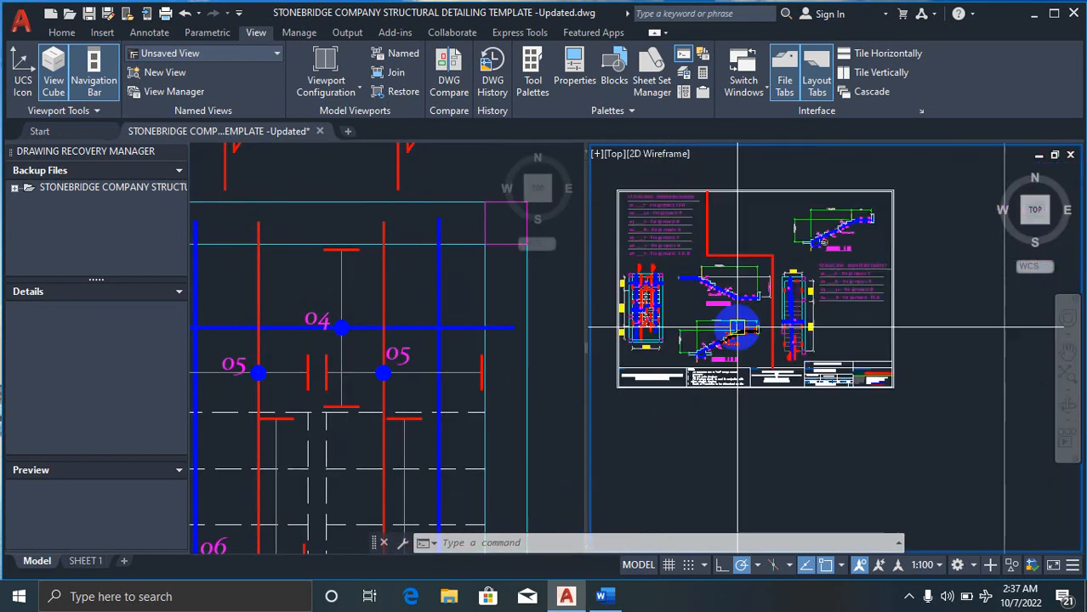
{"action": "scroll", "coordinate": [678, 302], "scroll_direction": "up", "scroll_amount": 8}
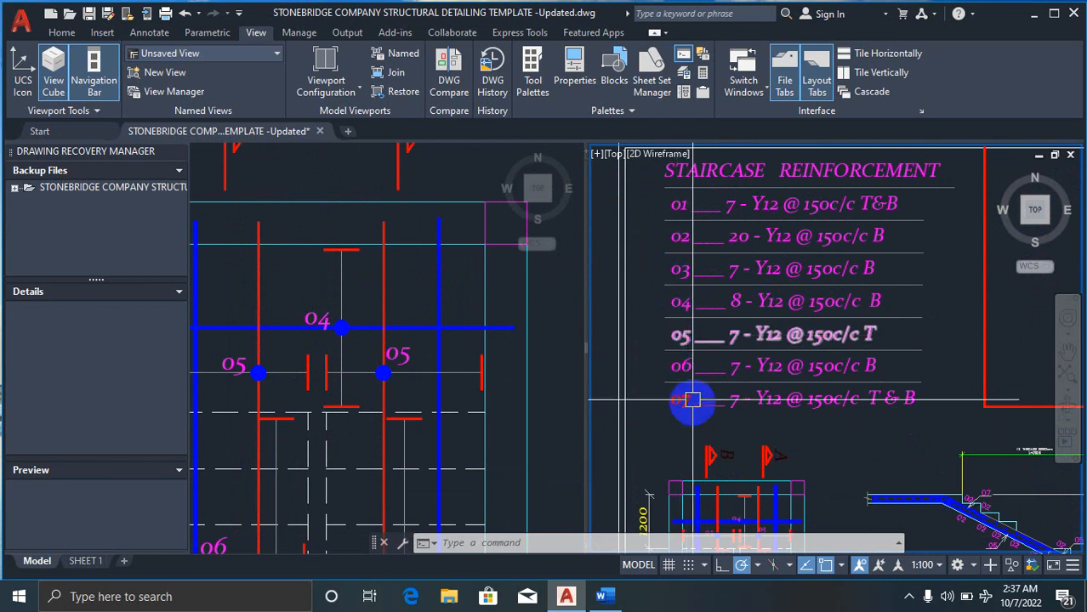
Step: Check bar marks 01 and 07 at the foot of the two flights in plan against the reinforcement list
{"action": "left_click", "coordinate": [506, 293]}
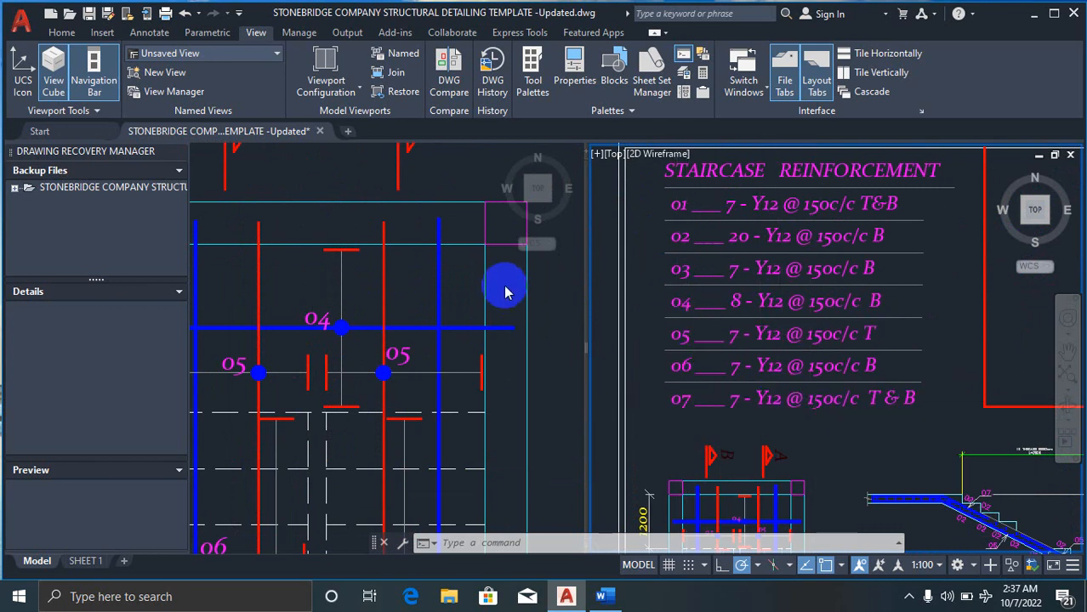
{"action": "scroll", "coordinate": [374, 232], "scroll_direction": "down", "scroll_amount": 3}
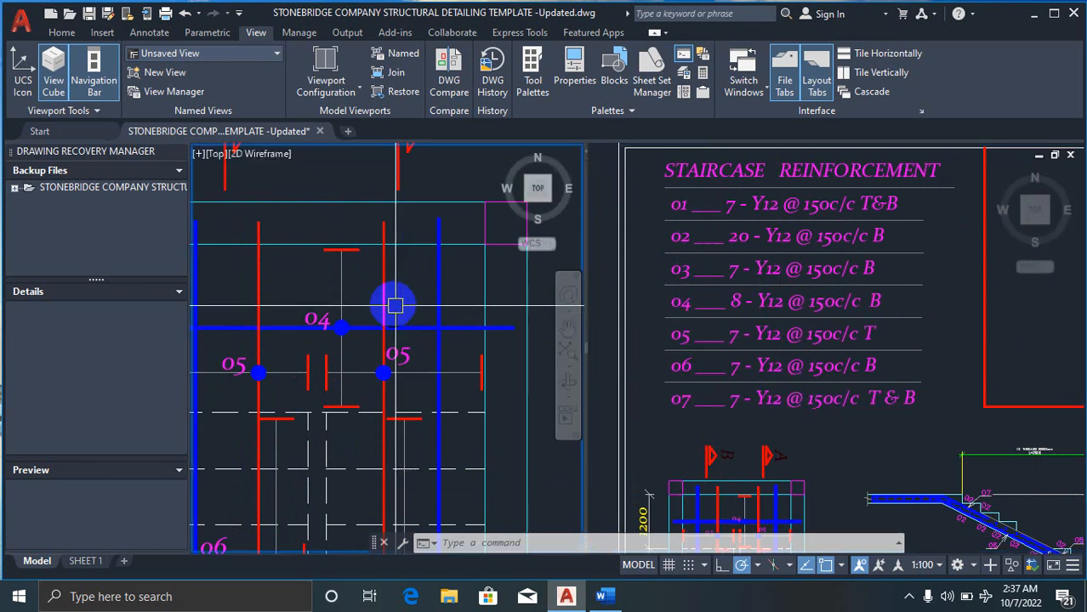
{"action": "scroll", "coordinate": [397, 213], "scroll_direction": "down", "scroll_amount": 2}
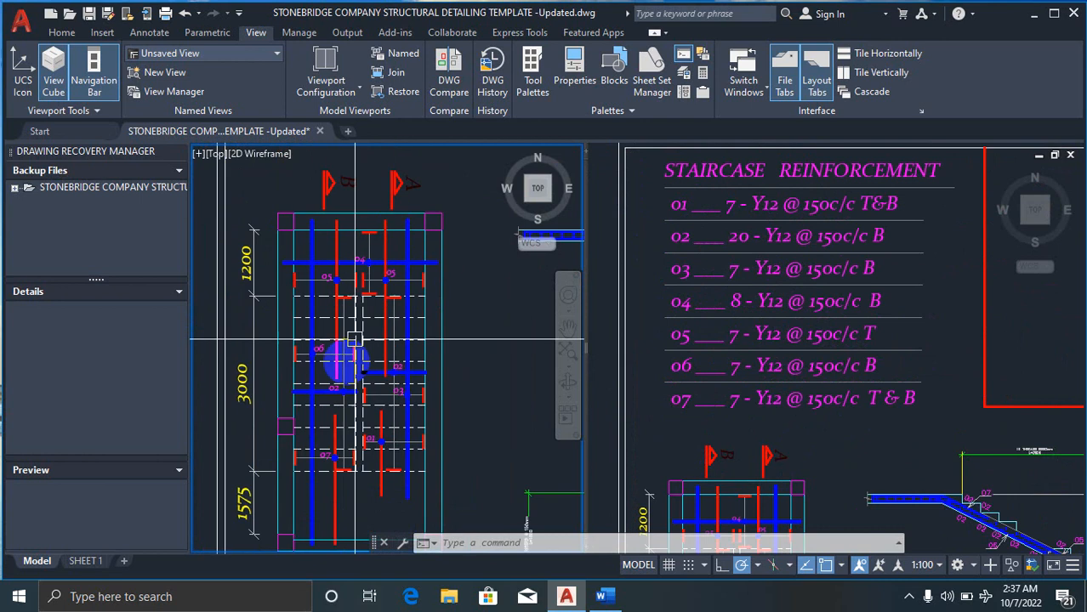
{"action": "scroll", "coordinate": [320, 482], "scroll_direction": "up", "scroll_amount": 4}
{"action": "scroll", "coordinate": [351, 430], "scroll_direction": "down", "scroll_amount": 2}
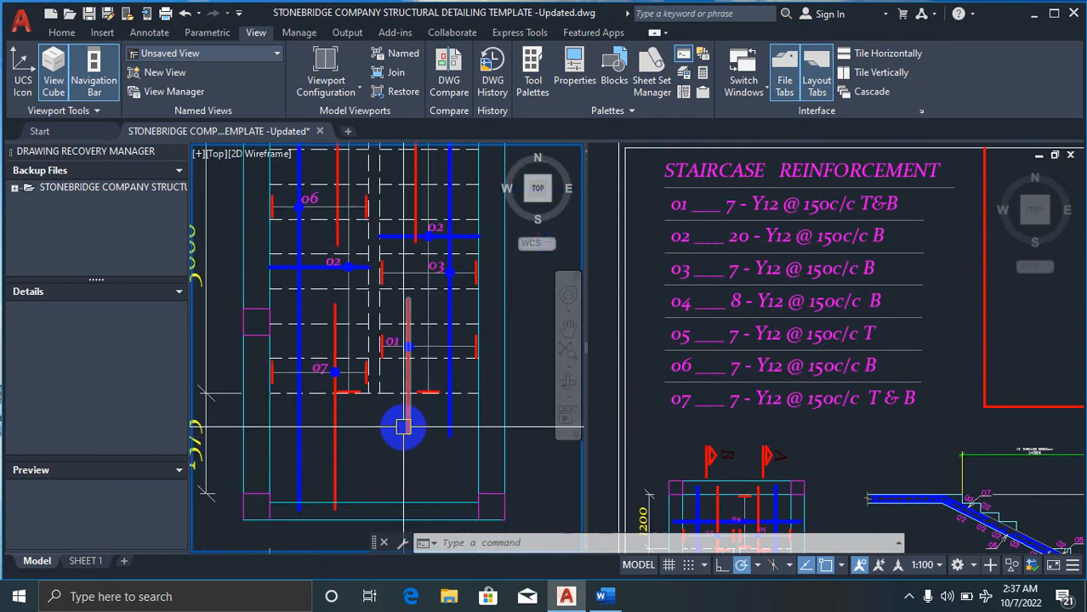
{"action": "mouse_move", "coordinate": [402, 426]}
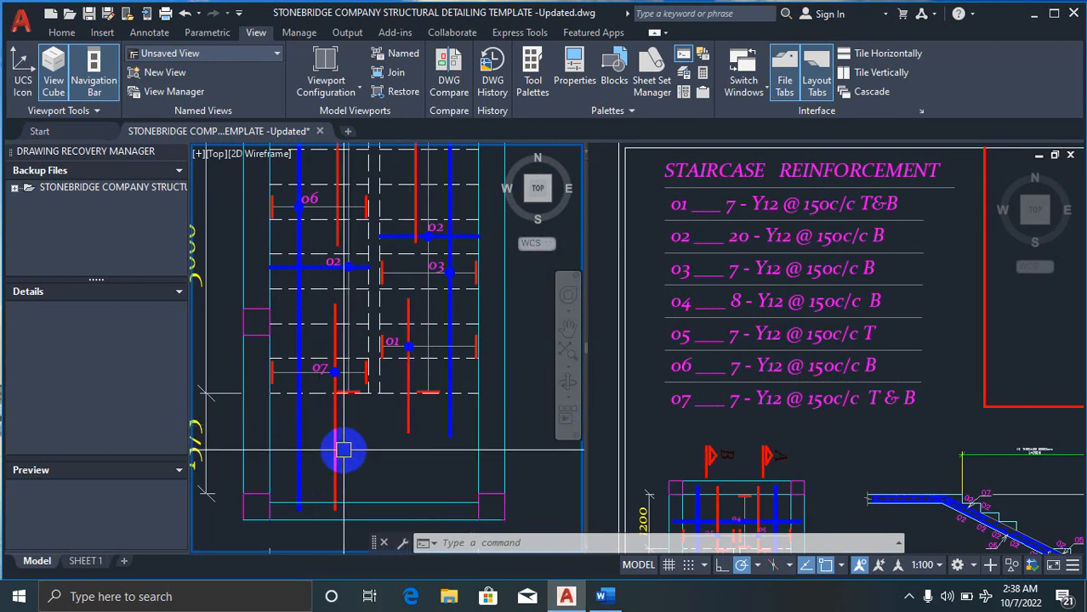
{"action": "scroll", "coordinate": [272, 417], "scroll_direction": "down", "scroll_amount": 2}
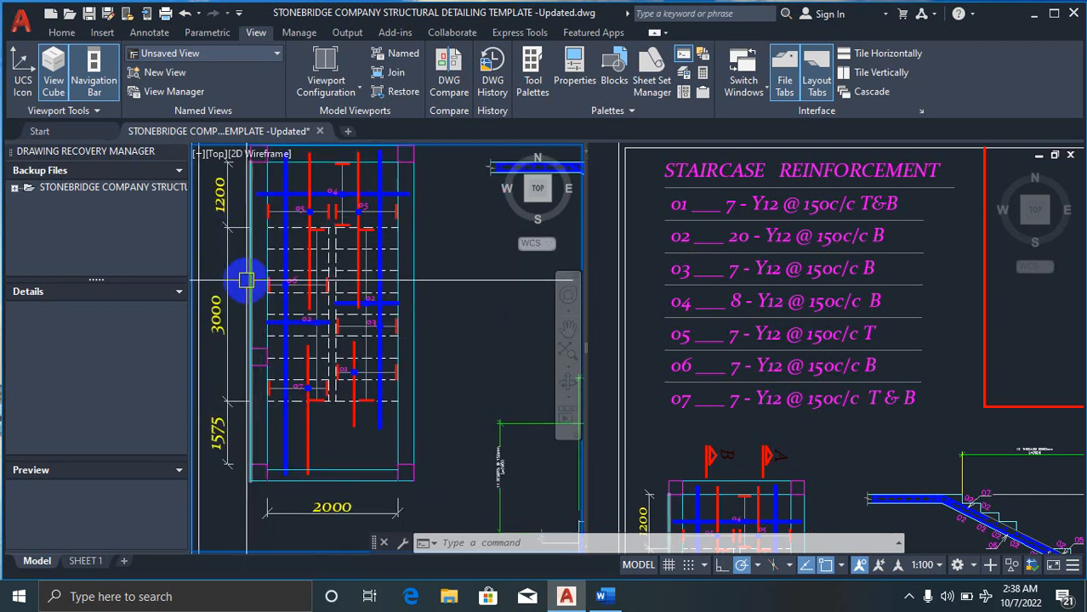
Step: Examine the plan's flight length dimension and the mark 05 top bars over the landing along section B
{"action": "scroll", "coordinate": [226, 328], "scroll_direction": "up", "scroll_amount": 3}
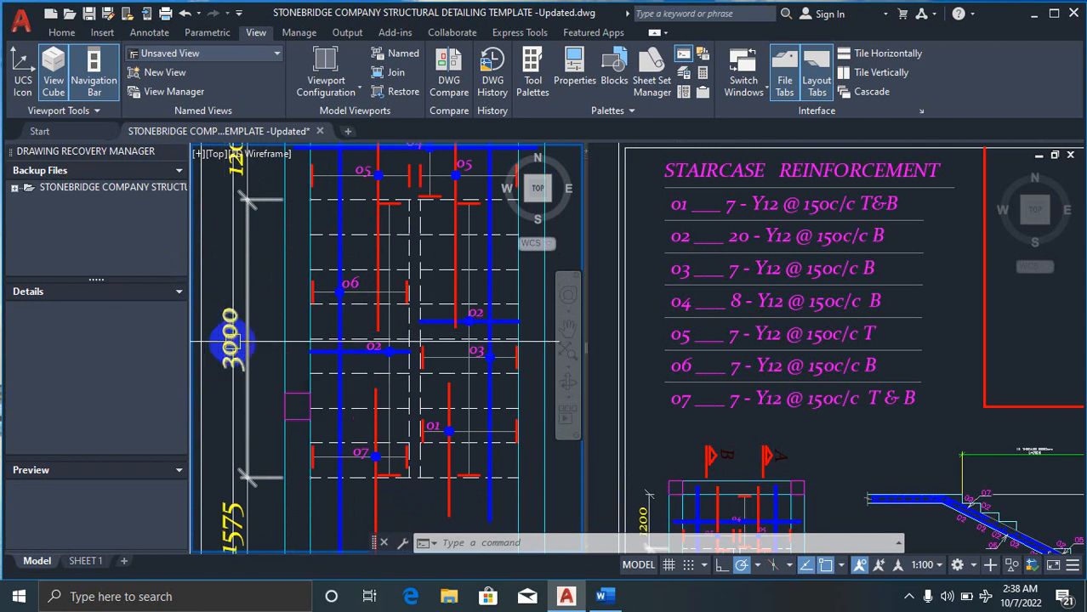
{"action": "scroll", "coordinate": [334, 377], "scroll_direction": "down", "scroll_amount": 2}
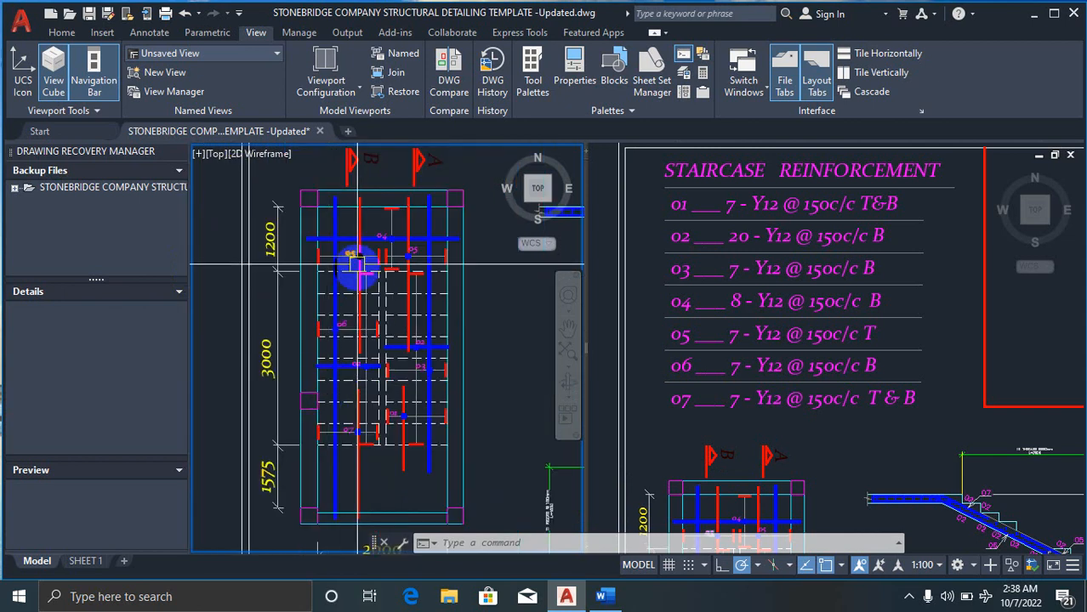
{"action": "scroll", "coordinate": [352, 252], "scroll_direction": "up", "scroll_amount": 4}
{"action": "scroll", "coordinate": [374, 279], "scroll_direction": "up", "scroll_amount": 2}
{"action": "scroll", "coordinate": [260, 300], "scroll_direction": "down", "scroll_amount": 2}
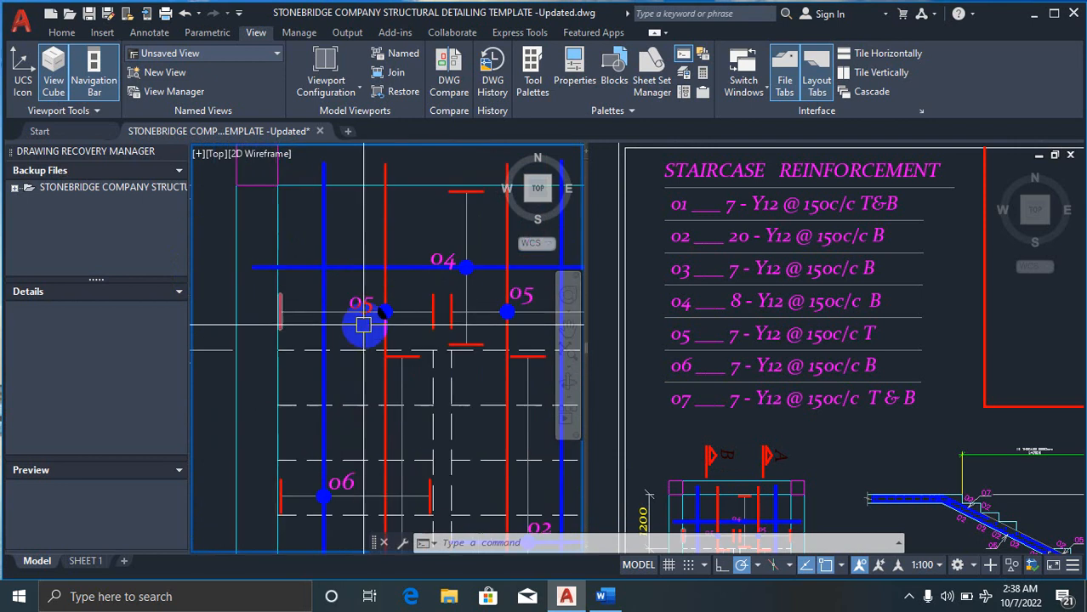
Step: Check landing bar marks 04 and 05 and flight marks 02, 03 and 06 in plan against the reinforcement list
{"action": "scroll", "coordinate": [250, 298], "scroll_direction": "down", "scroll_amount": 2}
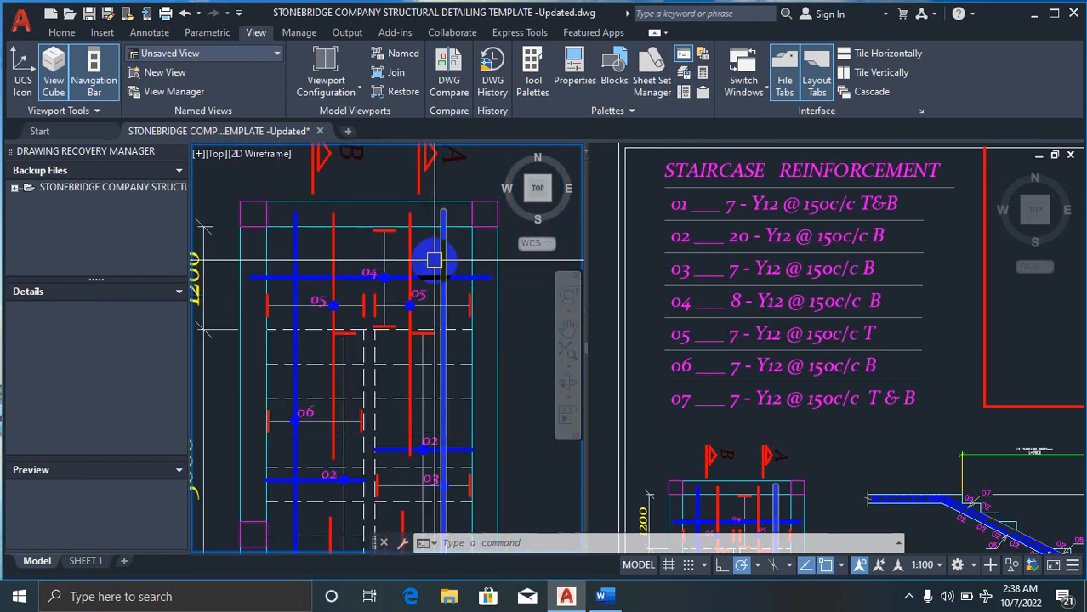
{"action": "scroll", "coordinate": [425, 285], "scroll_direction": "up", "scroll_amount": 2}
{"action": "scroll", "coordinate": [411, 309], "scroll_direction": "down", "scroll_amount": 2}
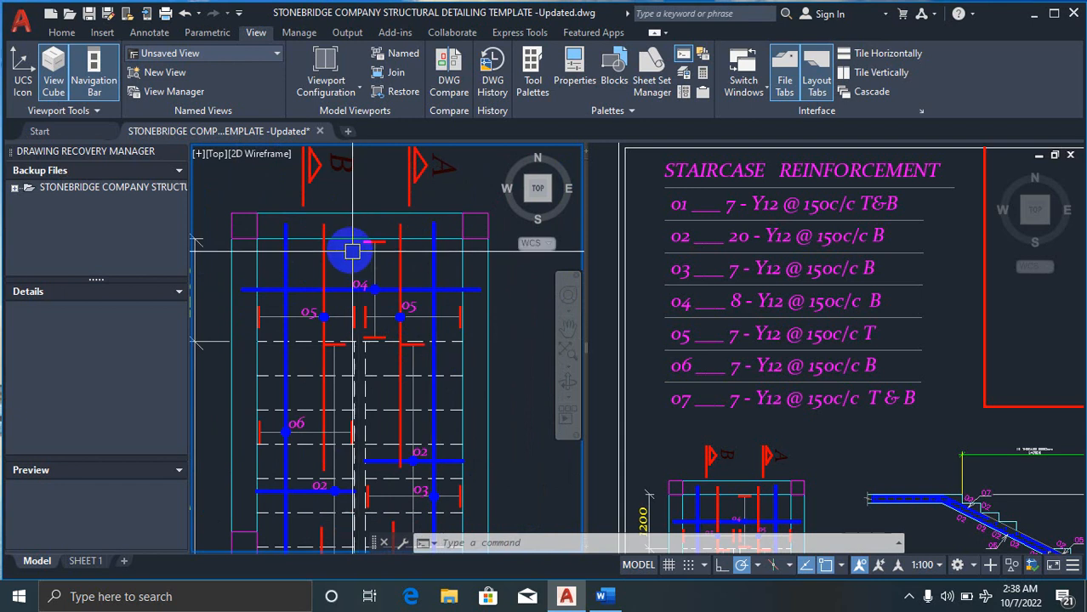
{"action": "scroll", "coordinate": [351, 256], "scroll_direction": "down", "scroll_amount": 3}
{"action": "scroll", "coordinate": [259, 377], "scroll_direction": "up", "scroll_amount": 2}
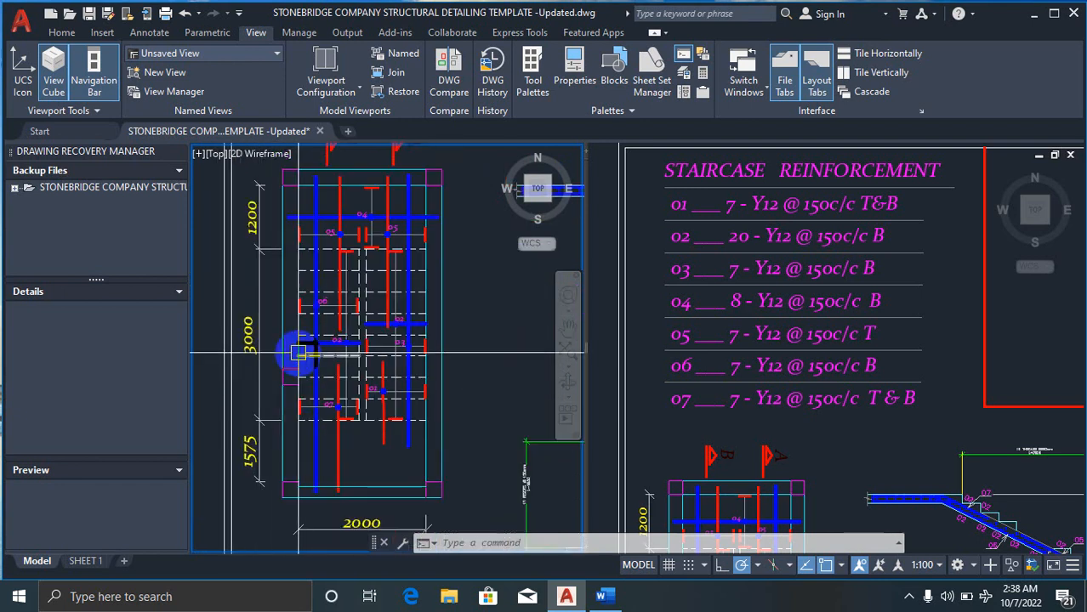
{"action": "scroll", "coordinate": [281, 347], "scroll_direction": "up", "scroll_amount": 2}
{"action": "scroll", "coordinate": [323, 387], "scroll_direction": "down", "scroll_amount": 2}
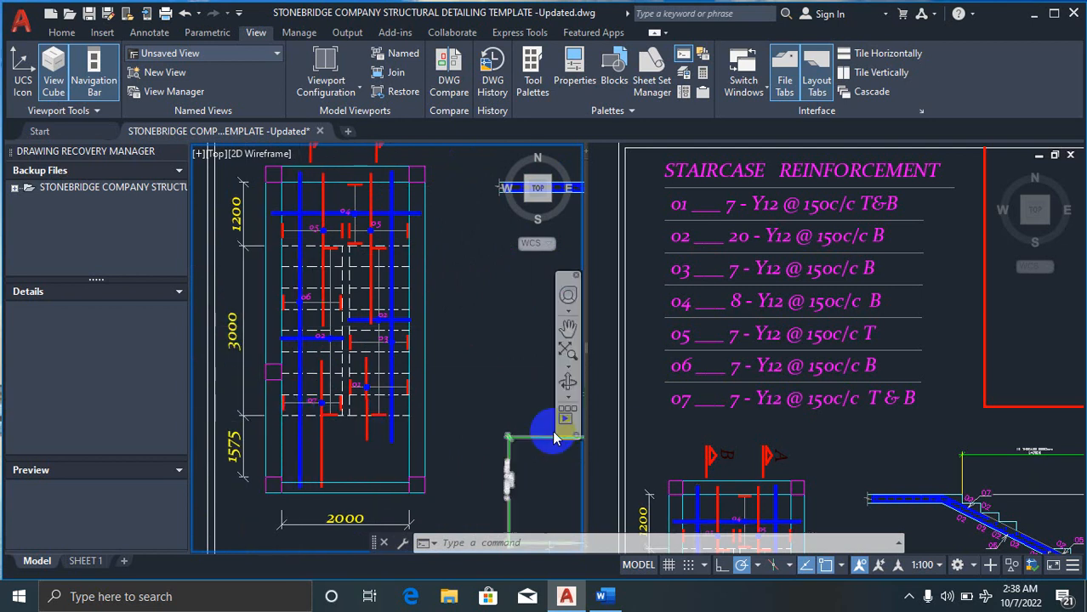
Step: Bring Section A-A into view beside the plan and examine the mark 01 bars at its base
{"action": "left_click", "coordinate": [664, 336]}
{"action": "scroll", "coordinate": [666, 334], "scroll_direction": "down", "scroll_amount": 5}
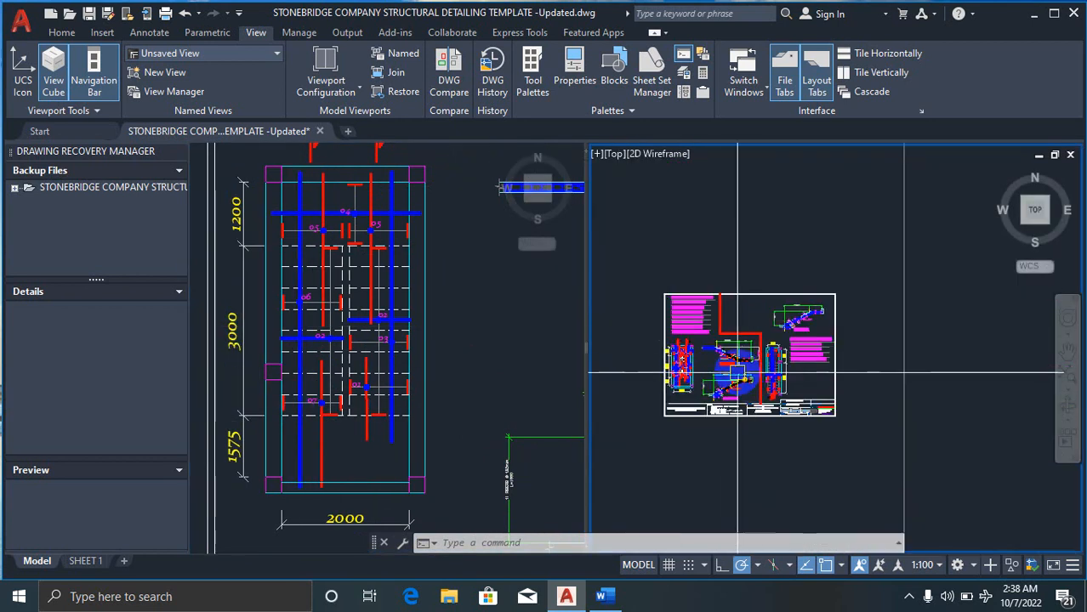
{"action": "scroll", "coordinate": [677, 441], "scroll_direction": "up", "scroll_amount": 5}
{"action": "scroll", "coordinate": [677, 440], "scroll_direction": "up", "scroll_amount": 3}
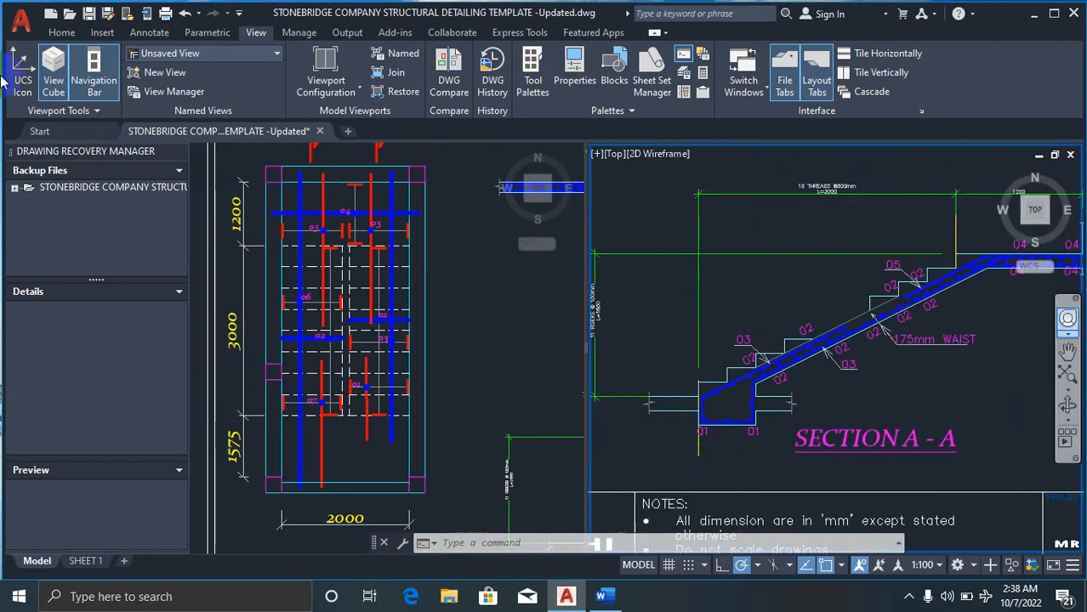
{"action": "left_click", "coordinate": [330, 310]}
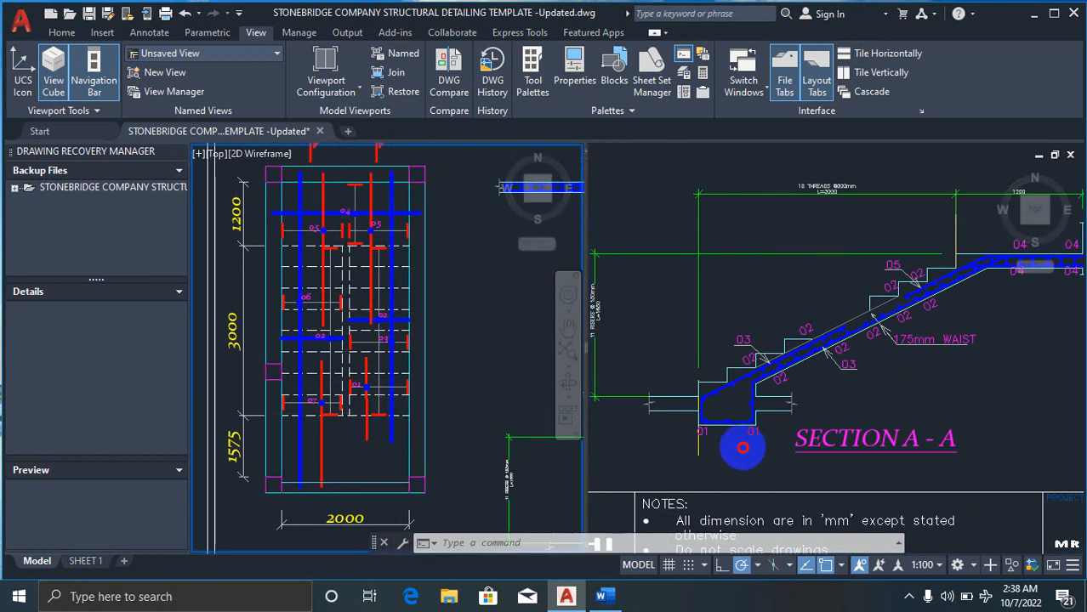
{"action": "left_click", "coordinate": [741, 443]}
{"action": "scroll", "coordinate": [625, 400], "scroll_direction": "down", "scroll_amount": 4}
{"action": "scroll", "coordinate": [717, 437], "scroll_direction": "up", "scroll_amount": 4}
{"action": "scroll", "coordinate": [717, 437], "scroll_direction": "up", "scroll_amount": 2}
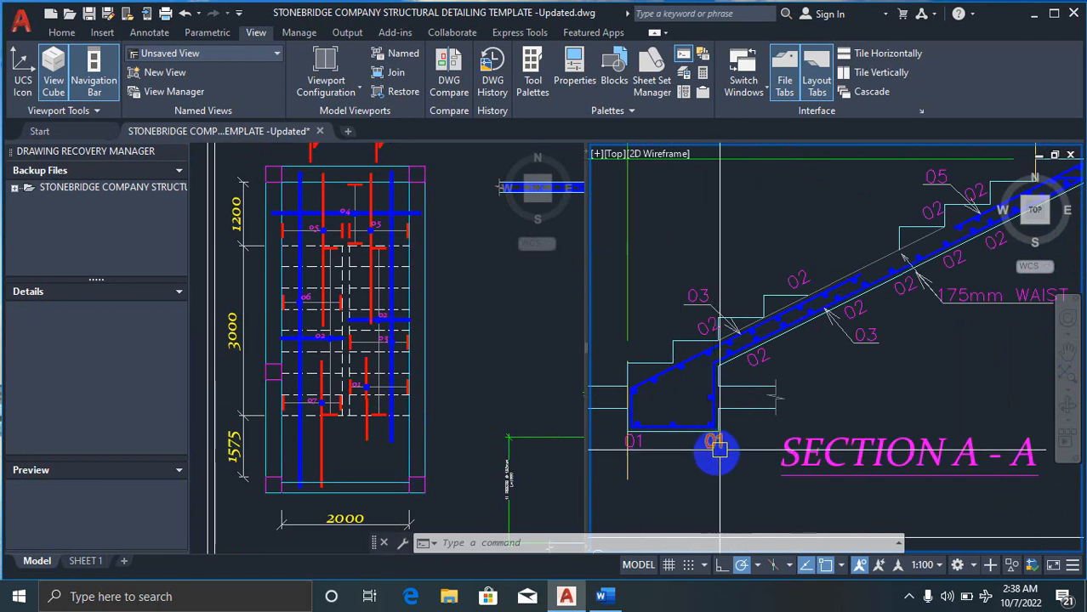
Step: Compare the mark 01 bar at the stair foot in plan with its shape around the base in Section A-A
{"action": "left_click", "coordinate": [358, 450]}
{"action": "scroll", "coordinate": [356, 430], "scroll_direction": "up", "scroll_amount": 5}
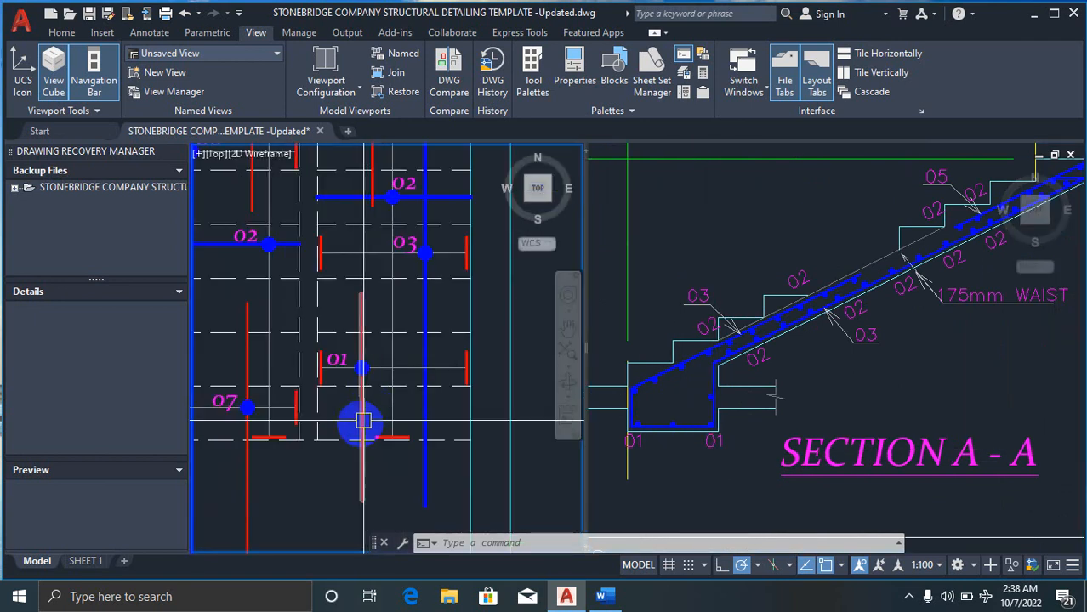
{"action": "left_click", "coordinate": [663, 427]}
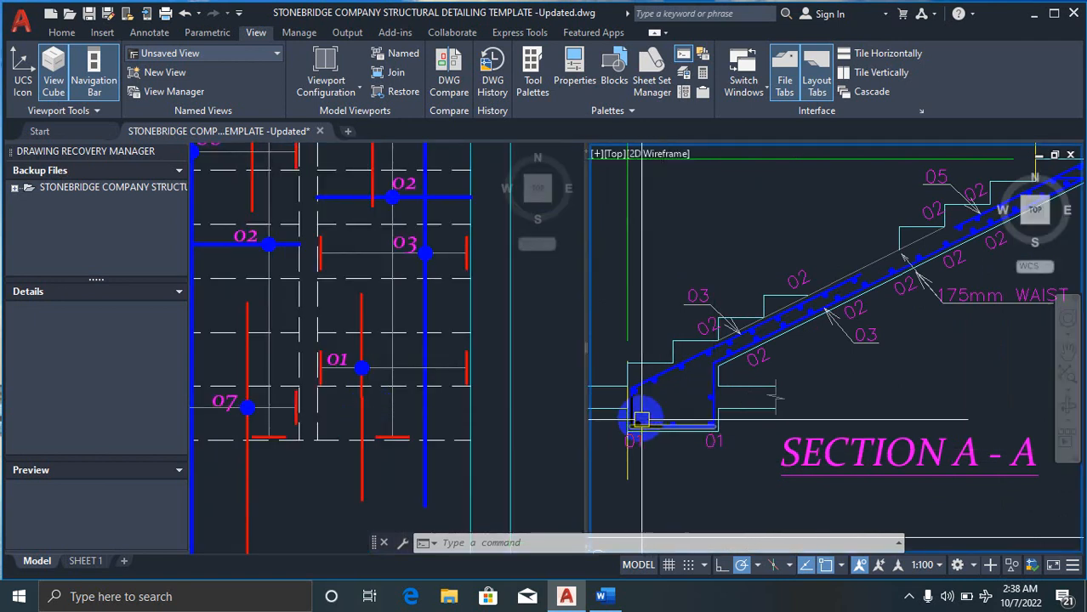
{"action": "left_click", "coordinate": [651, 366]}
{"action": "left_click", "coordinate": [444, 364]}
{"action": "scroll", "coordinate": [393, 432], "scroll_direction": "down", "scroll_amount": 4}
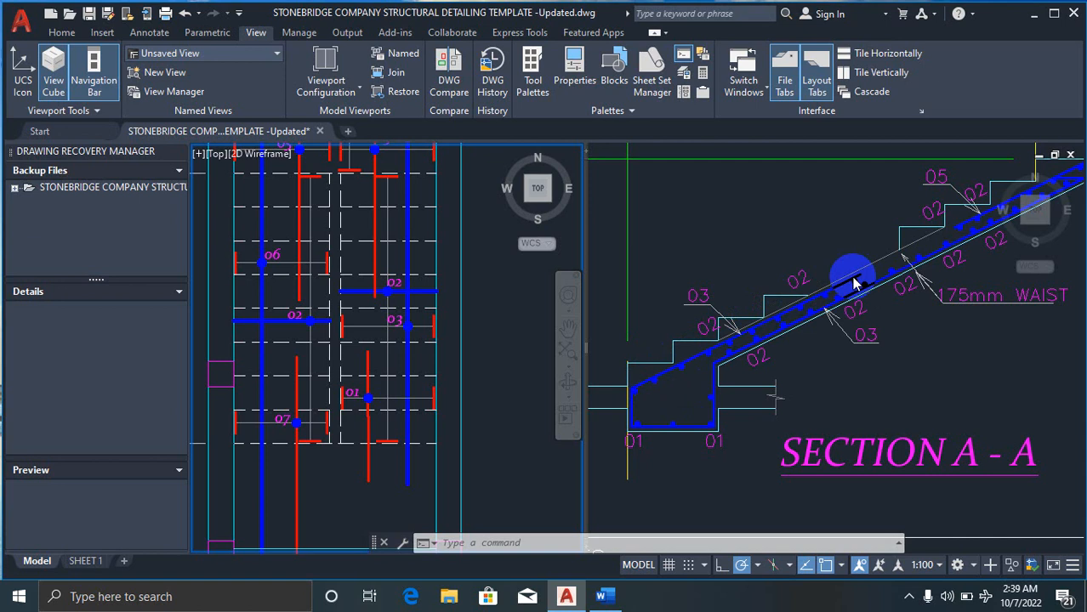
Step: Relate the lower ends of the mark 03 and 01 bars in plan to the base-to-flight junction in Section A-A
{"action": "left_click", "coordinate": [408, 475]}
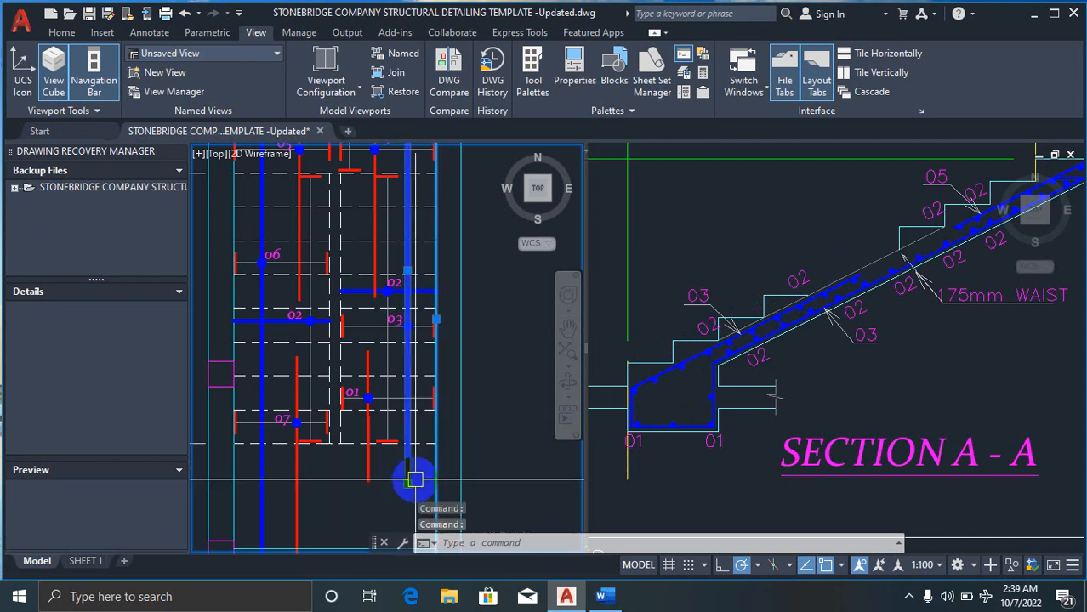
{"action": "key", "text": "Escape"}
{"action": "left_click", "coordinate": [699, 425]}
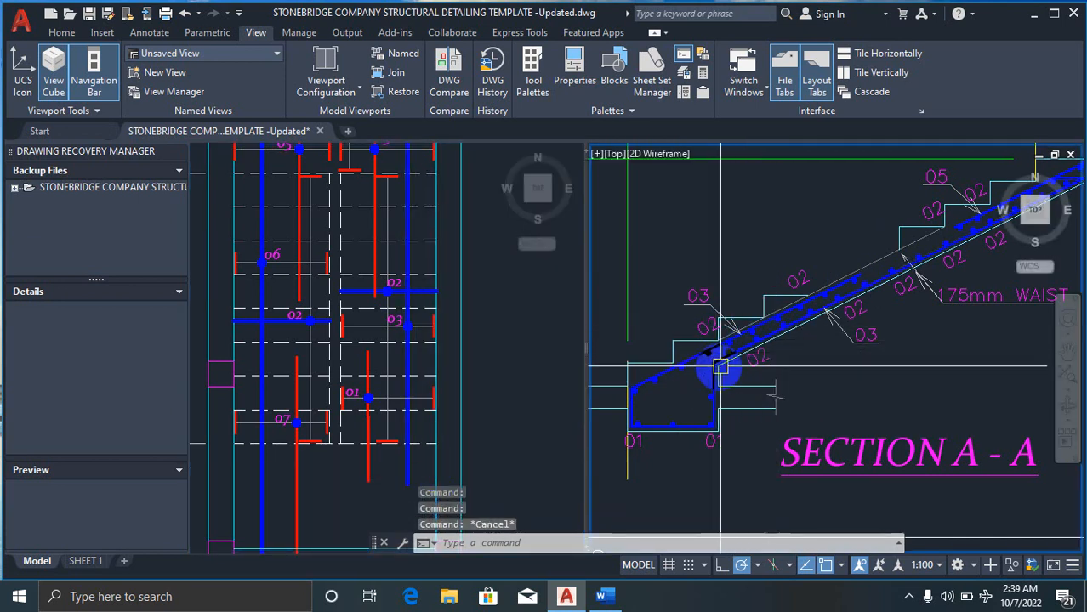
{"action": "left_click", "coordinate": [362, 468]}
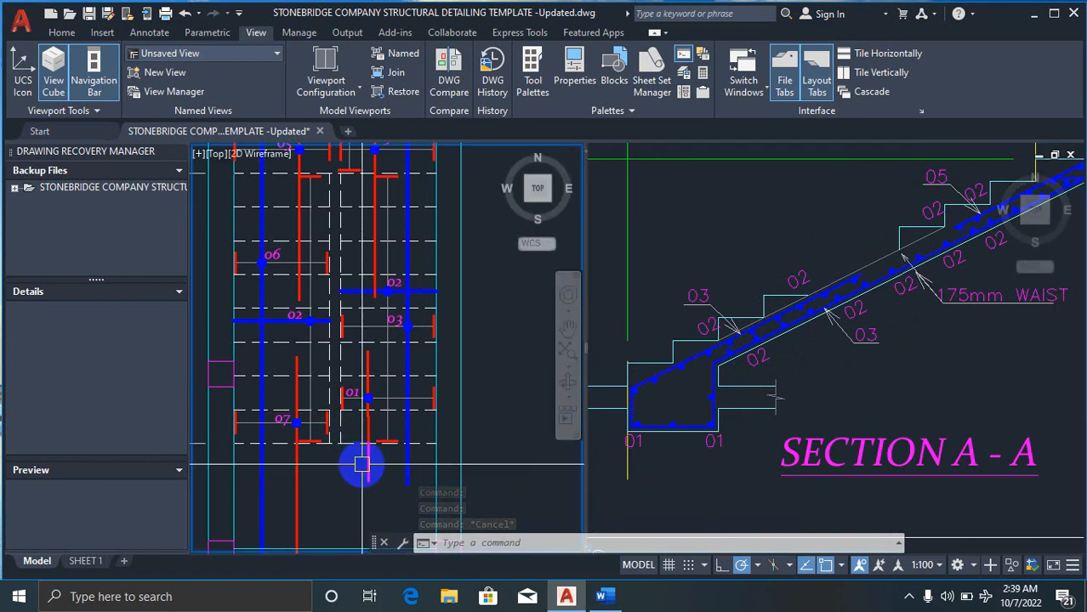
{"action": "scroll", "coordinate": [354, 462], "scroll_direction": "down", "scroll_amount": 3}
{"action": "scroll", "coordinate": [344, 491], "scroll_direction": "up", "scroll_amount": 3}
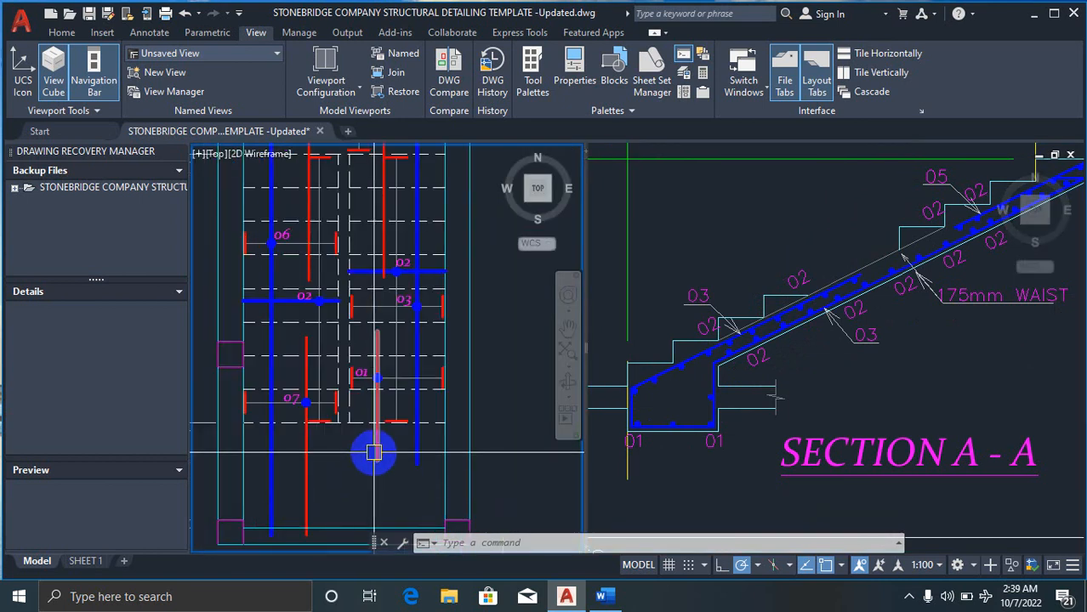
Step: Examine the landing and flight length dimensions in plan together with the extents of bar marks 02, 05 and 06
{"action": "scroll", "coordinate": [381, 467], "scroll_direction": "down", "scroll_amount": 2}
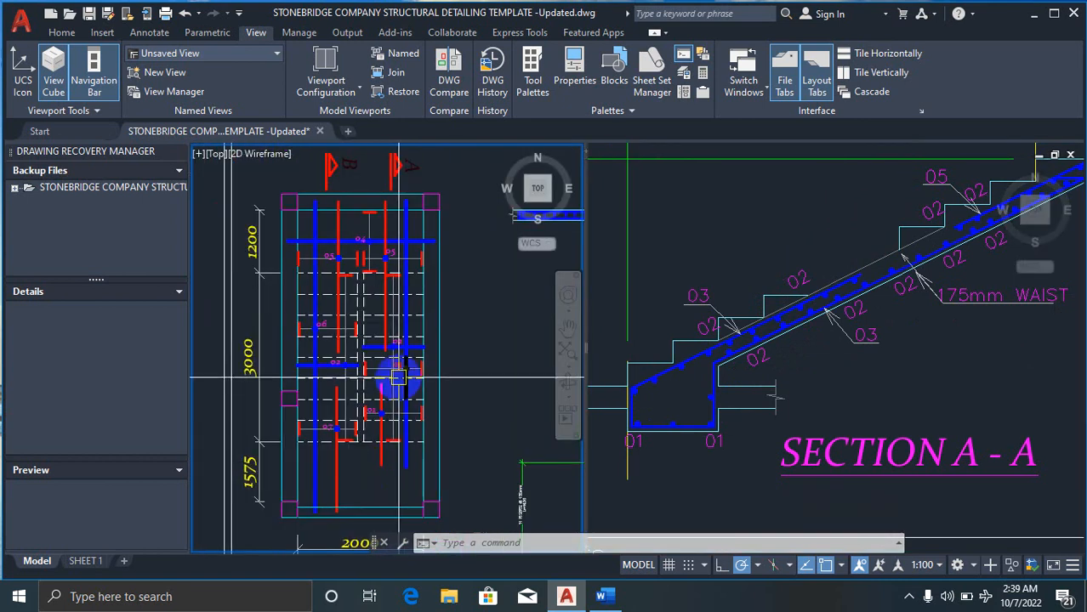
{"action": "scroll", "coordinate": [344, 413], "scroll_direction": "up", "scroll_amount": 3}
{"action": "scroll", "coordinate": [350, 403], "scroll_direction": "down", "scroll_amount": 3}
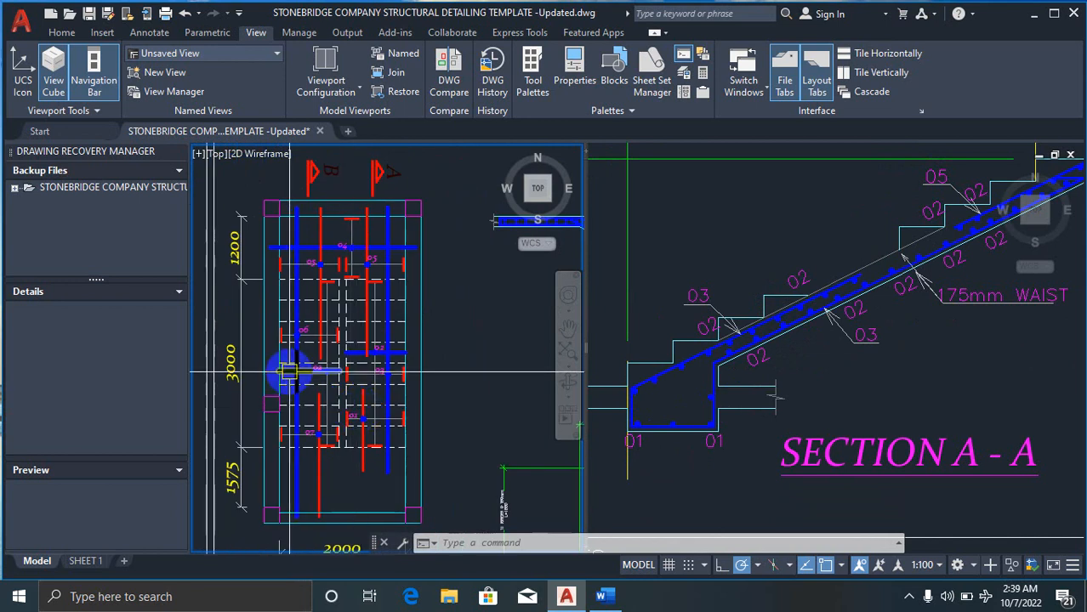
{"action": "scroll", "coordinate": [220, 236], "scroll_direction": "up", "scroll_amount": 3}
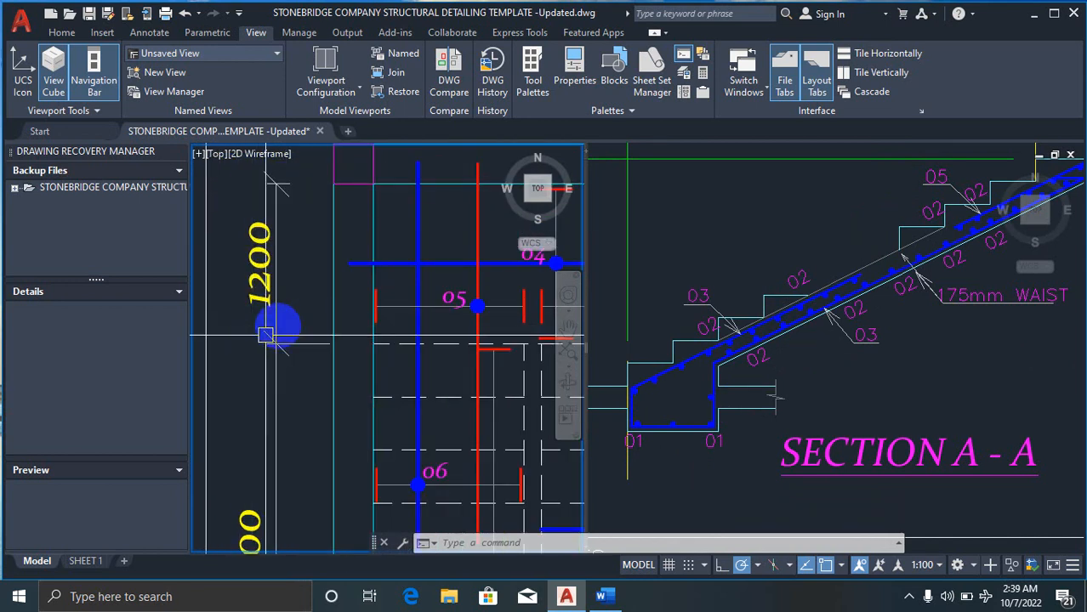
{"action": "scroll", "coordinate": [300, 259], "scroll_direction": "down", "scroll_amount": 3}
{"action": "scroll", "coordinate": [275, 369], "scroll_direction": "up", "scroll_amount": 2}
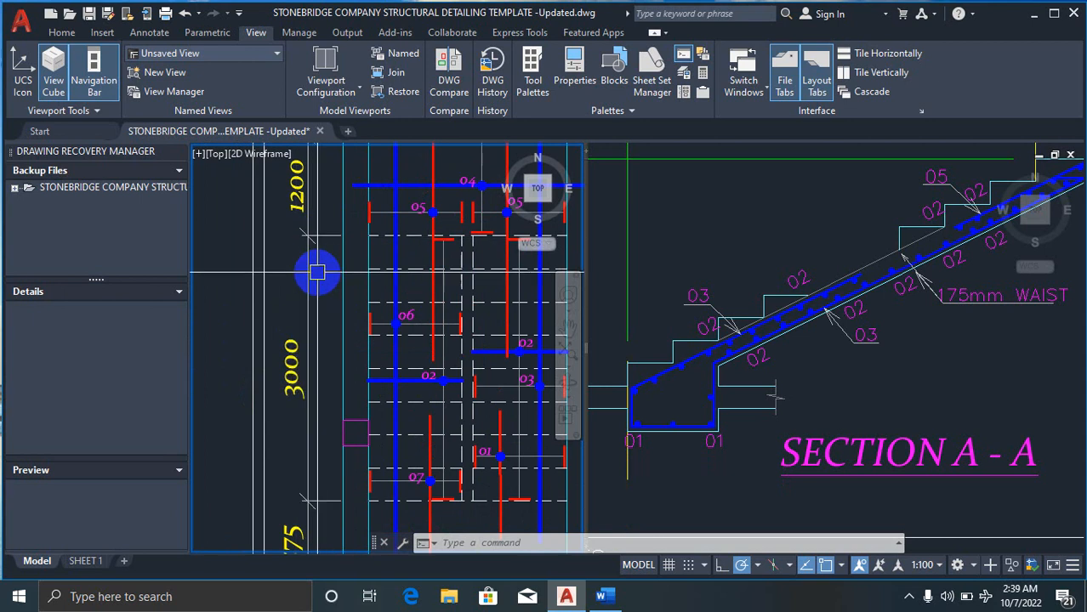
Step: Compare the landing and flight lengths in plan with the horizontal dimensions and the landing's mark 04 bars in Section A-A
{"action": "scroll", "coordinate": [317, 289], "scroll_direction": "down", "scroll_amount": 2}
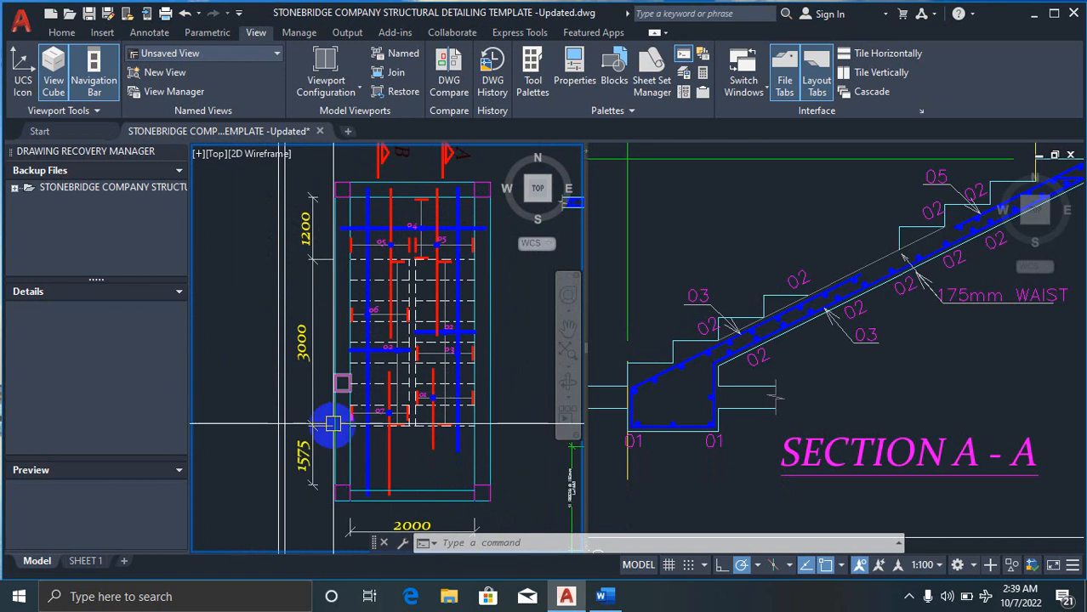
{"action": "left_click", "coordinate": [752, 446]}
{"action": "scroll", "coordinate": [718, 443], "scroll_direction": "down", "scroll_amount": 2}
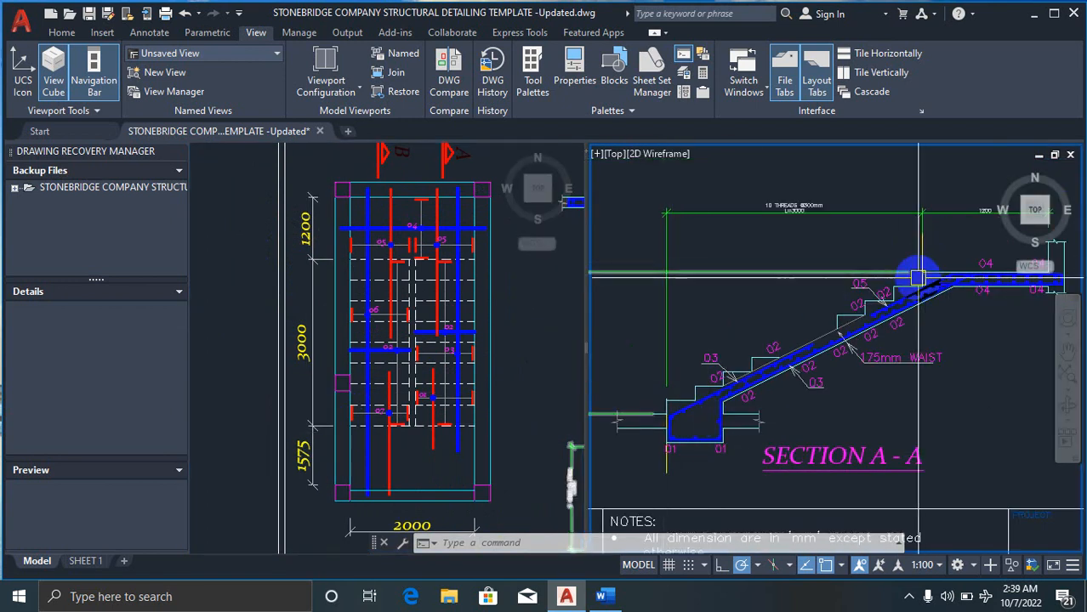
{"action": "scroll", "coordinate": [921, 270], "scroll_direction": "down", "scroll_amount": 2}
{"action": "scroll", "coordinate": [914, 262], "scroll_direction": "up", "scroll_amount": 3}
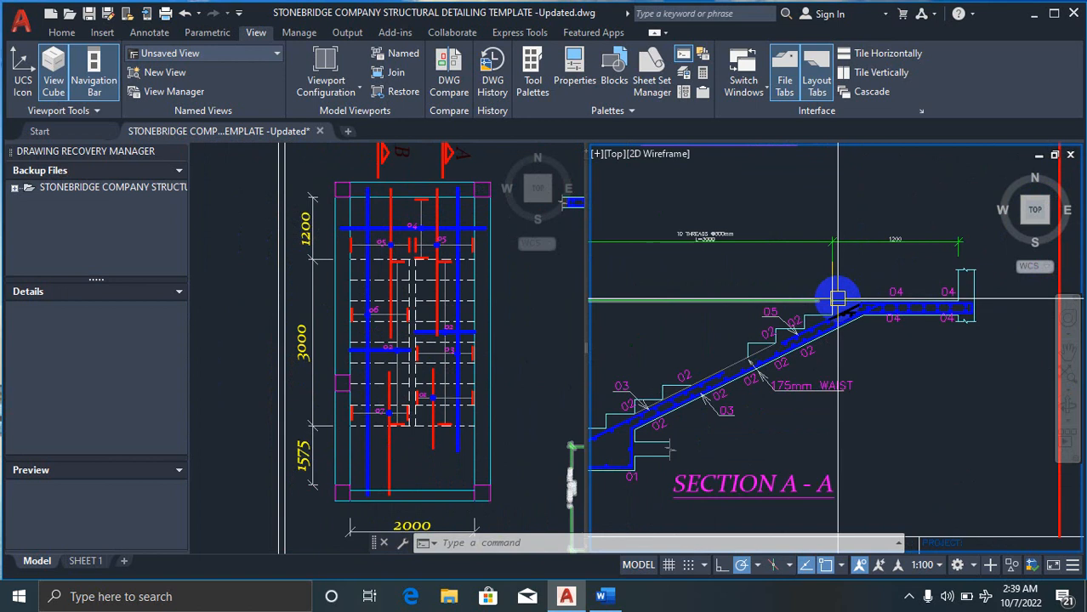
{"action": "scroll", "coordinate": [965, 287], "scroll_direction": "up", "scroll_amount": 2}
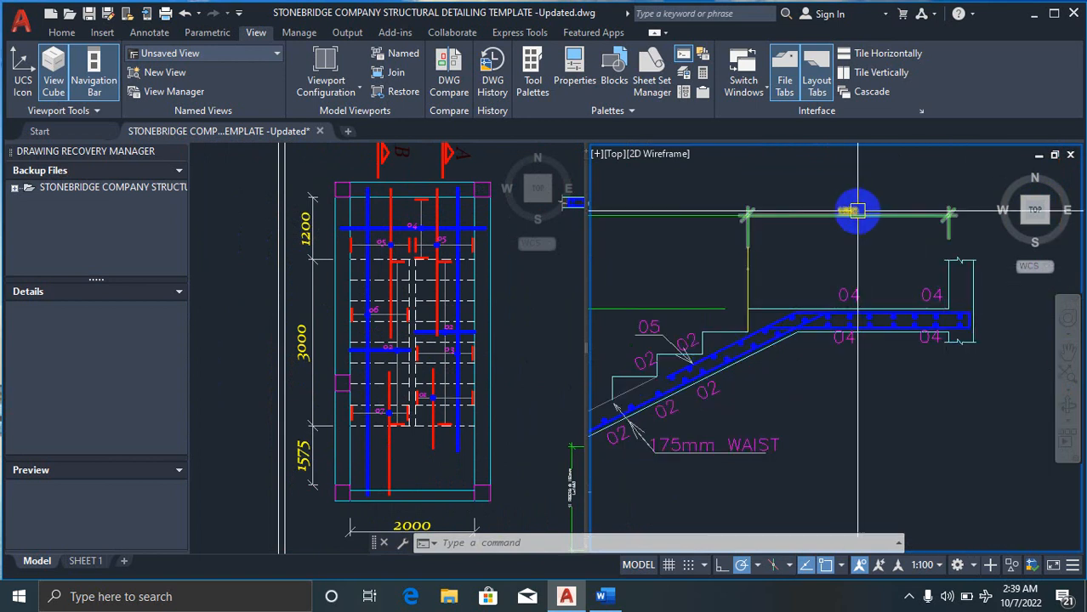
{"action": "scroll", "coordinate": [837, 235], "scroll_direction": "up", "scroll_amount": 2}
{"action": "scroll", "coordinate": [838, 235], "scroll_direction": "down", "scroll_amount": 2}
{"action": "scroll", "coordinate": [812, 273], "scroll_direction": "up", "scroll_amount": 1}
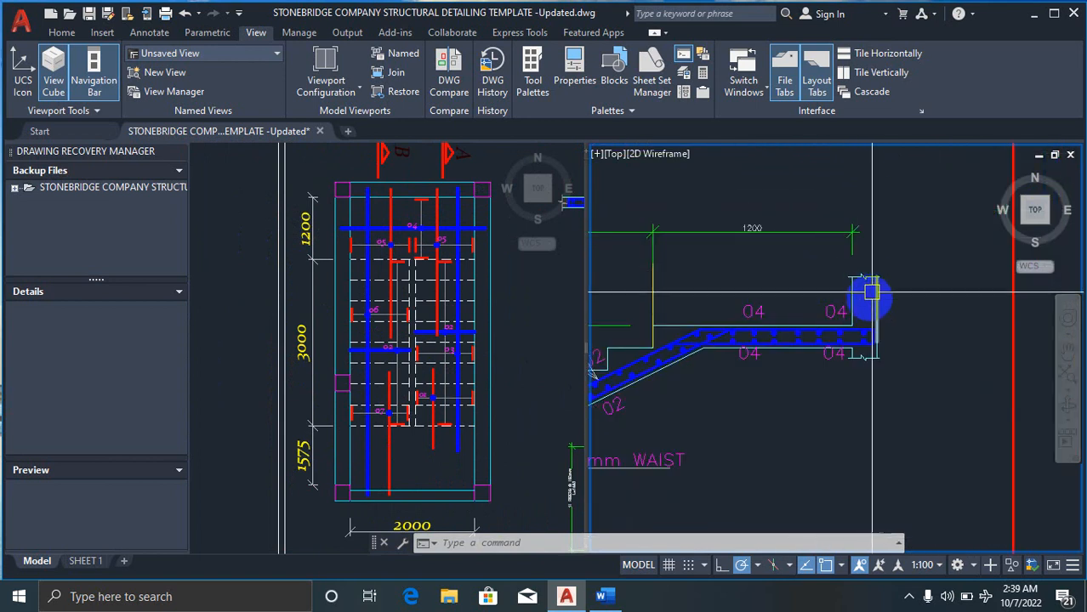
{"action": "scroll", "coordinate": [872, 356], "scroll_direction": "down", "scroll_amount": 3}
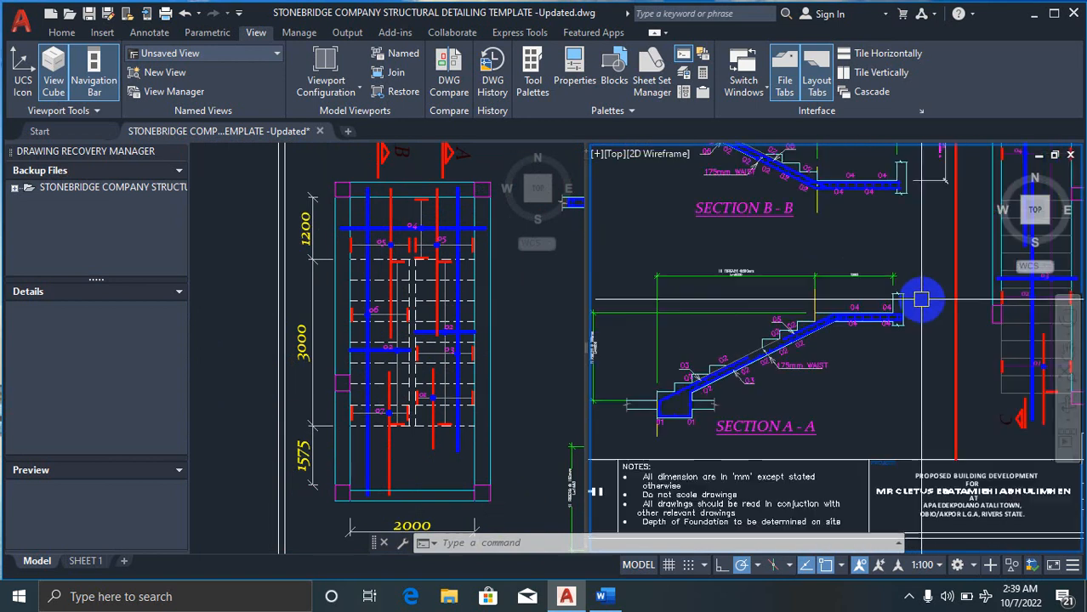
Step: Examine the stair base in Section A-A, including the mark 01 bars and the adjoining floor slab on both sides
{"action": "scroll", "coordinate": [625, 425], "scroll_direction": "up", "scroll_amount": 6}
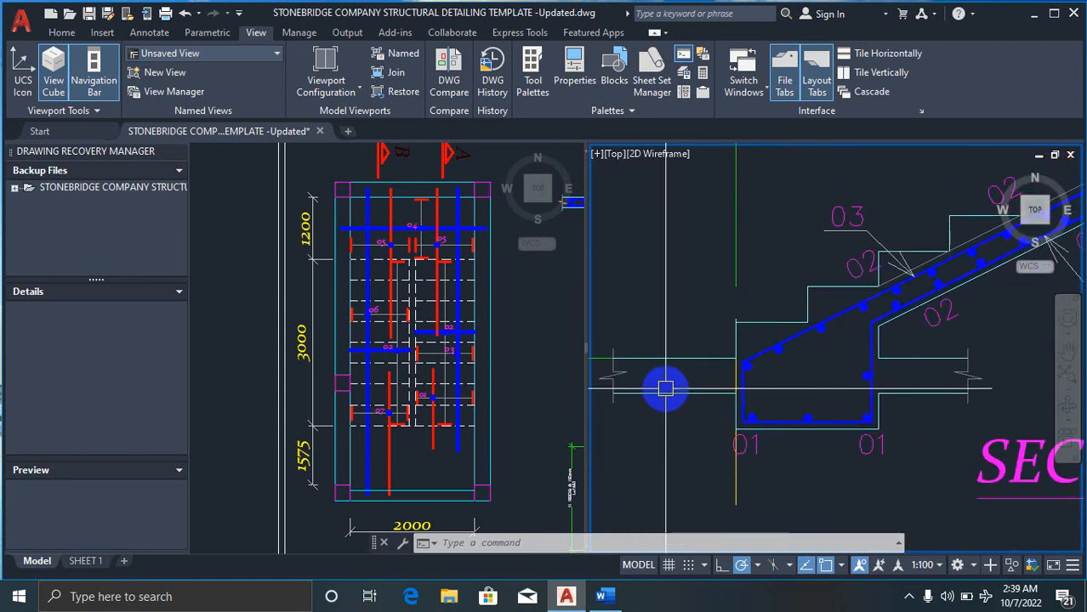
{"action": "scroll", "coordinate": [614, 436], "scroll_direction": "down", "scroll_amount": 2}
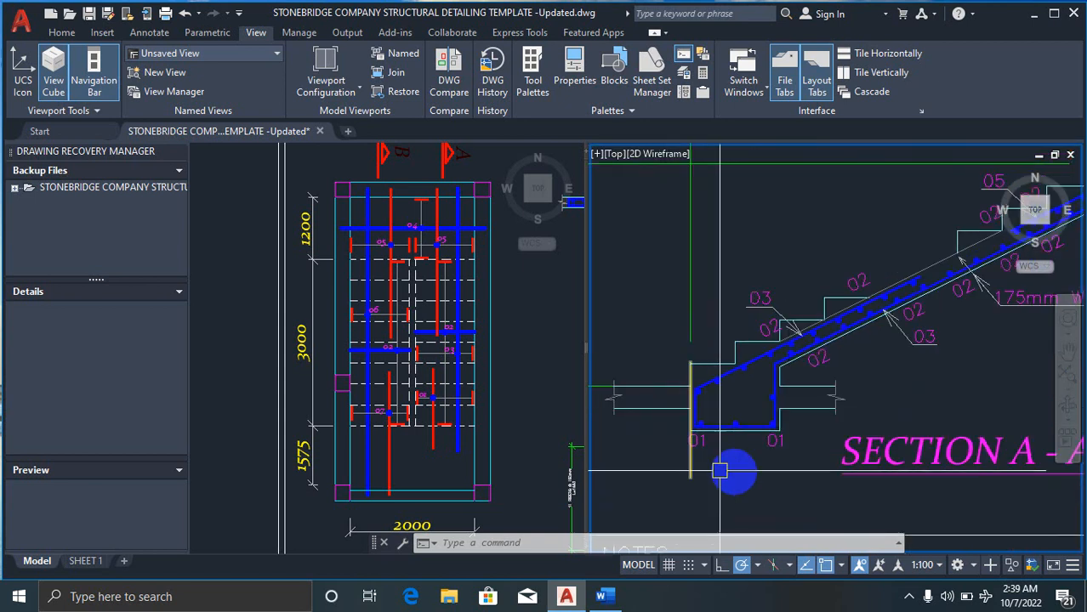
{"action": "scroll", "coordinate": [815, 426], "scroll_direction": "up", "scroll_amount": 3}
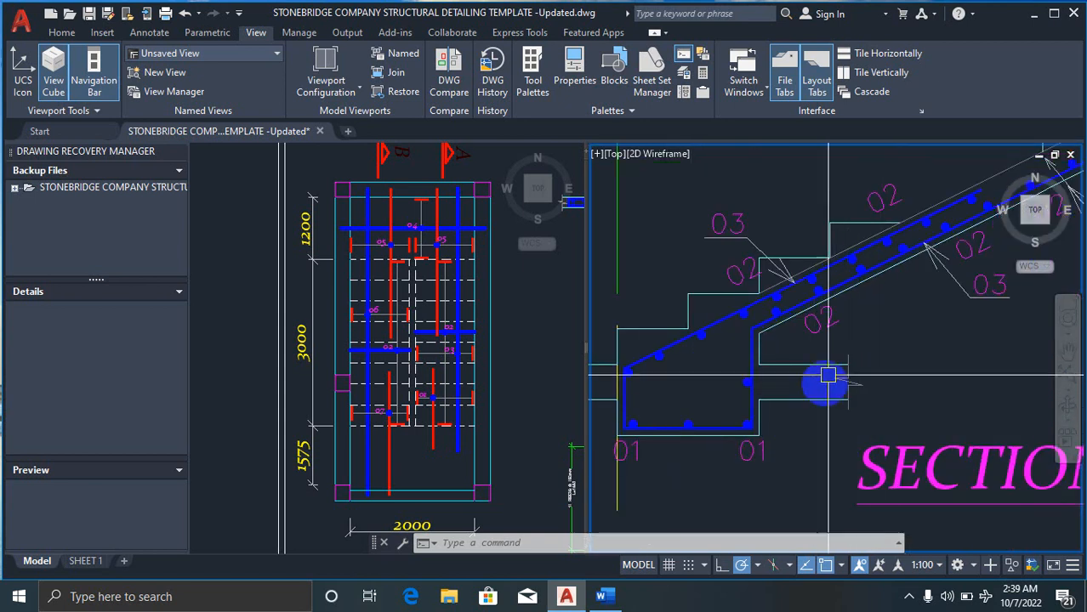
{"action": "scroll", "coordinate": [723, 369], "scroll_direction": "down", "scroll_amount": 2}
{"action": "scroll", "coordinate": [727, 386], "scroll_direction": "up", "scroll_amount": 2}
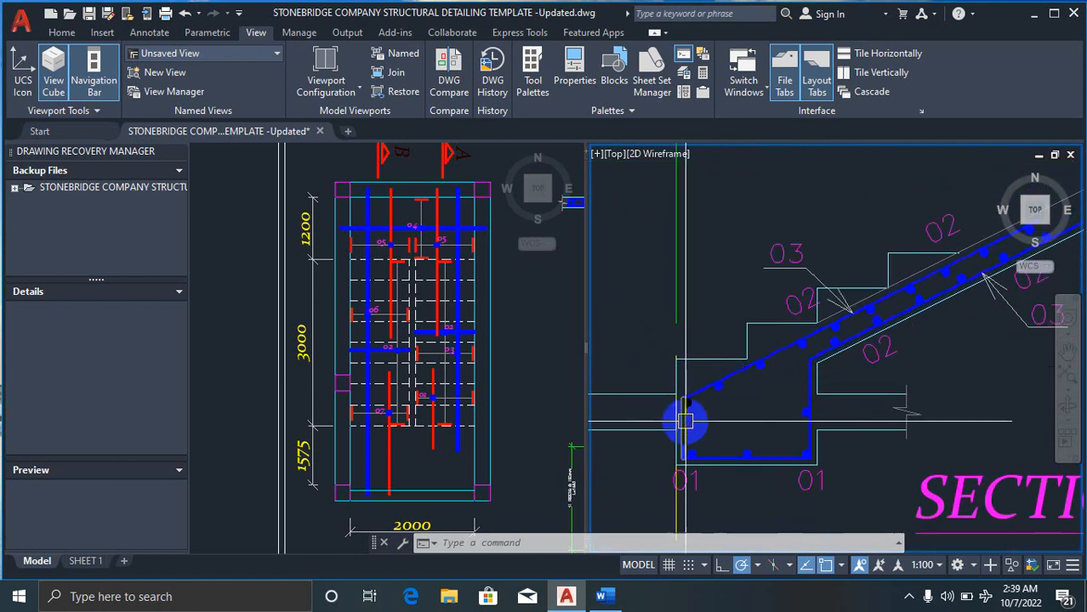
{"action": "scroll", "coordinate": [686, 421], "scroll_direction": "down", "scroll_amount": 4}
Step: Measure the first riser's height in Section A-A, from the top of the floor slab to the first step
{"action": "scroll", "coordinate": [670, 404], "scroll_direction": "up", "scroll_amount": 4}
{"action": "scroll", "coordinate": [686, 419], "scroll_direction": "up", "scroll_amount": 2}
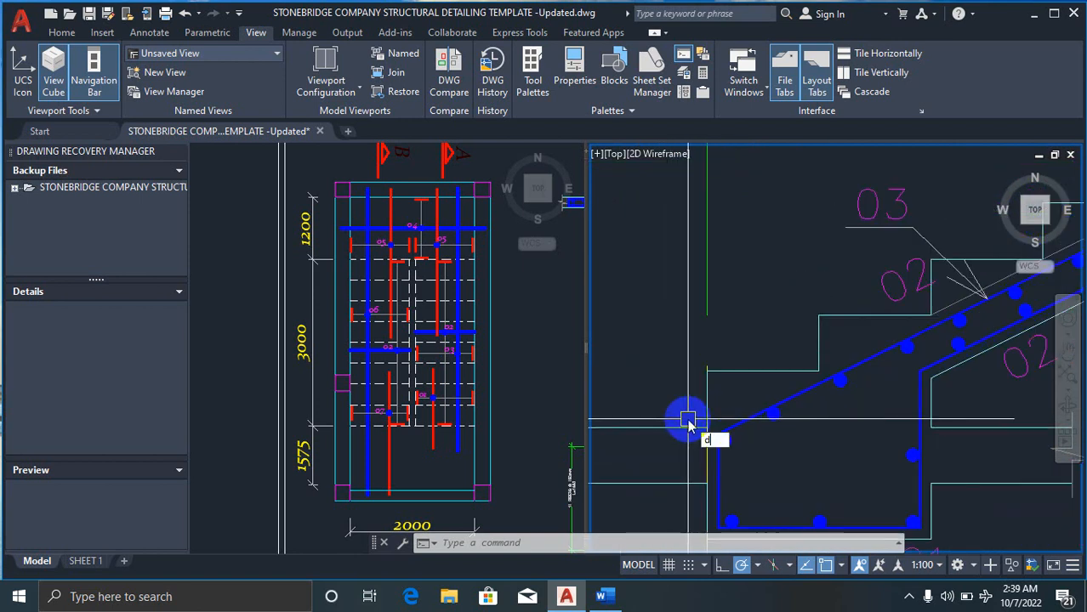
{"action": "type", "text": "li"}
{"action": "key", "text": "Return"}
{"action": "scroll", "coordinate": [715, 429], "scroll_direction": "up", "scroll_amount": 3}
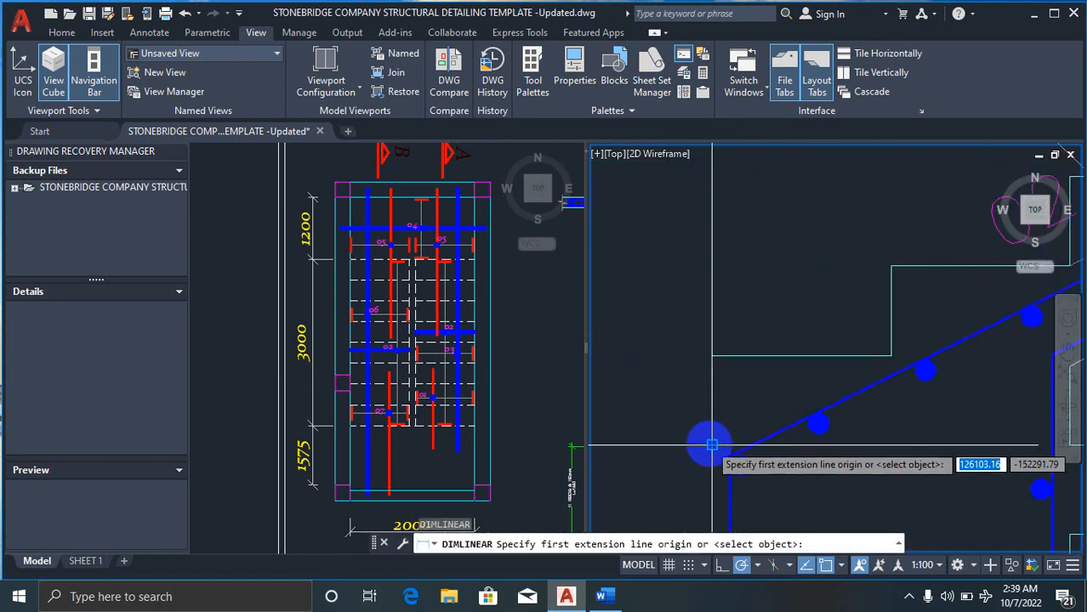
{"action": "left_click", "coordinate": [712, 444]}
{"action": "left_click", "coordinate": [713, 357]}
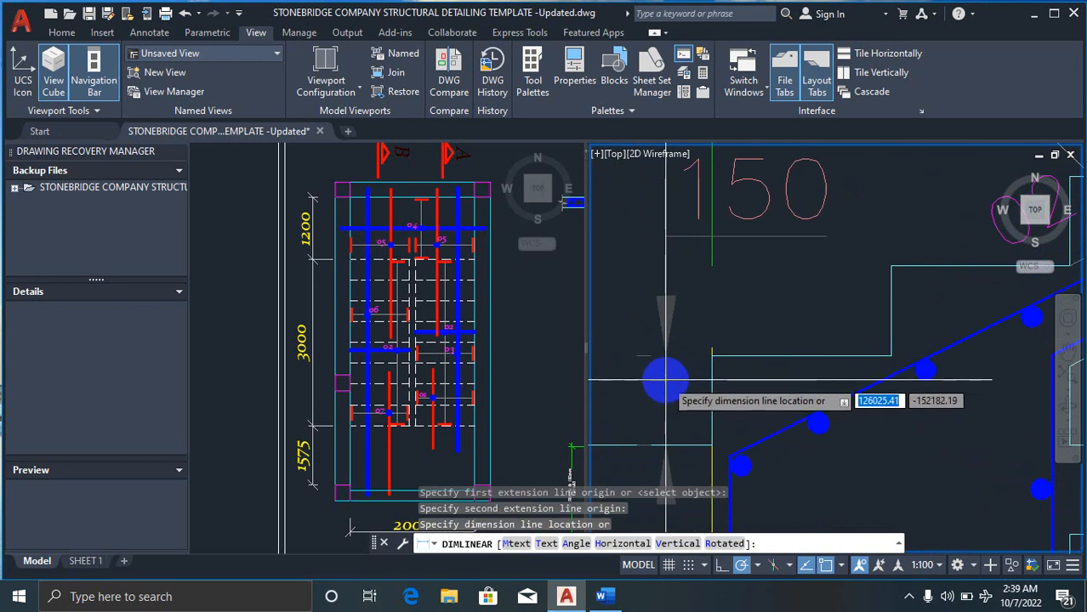
{"action": "scroll", "coordinate": [667, 383], "scroll_direction": "down", "scroll_amount": 2}
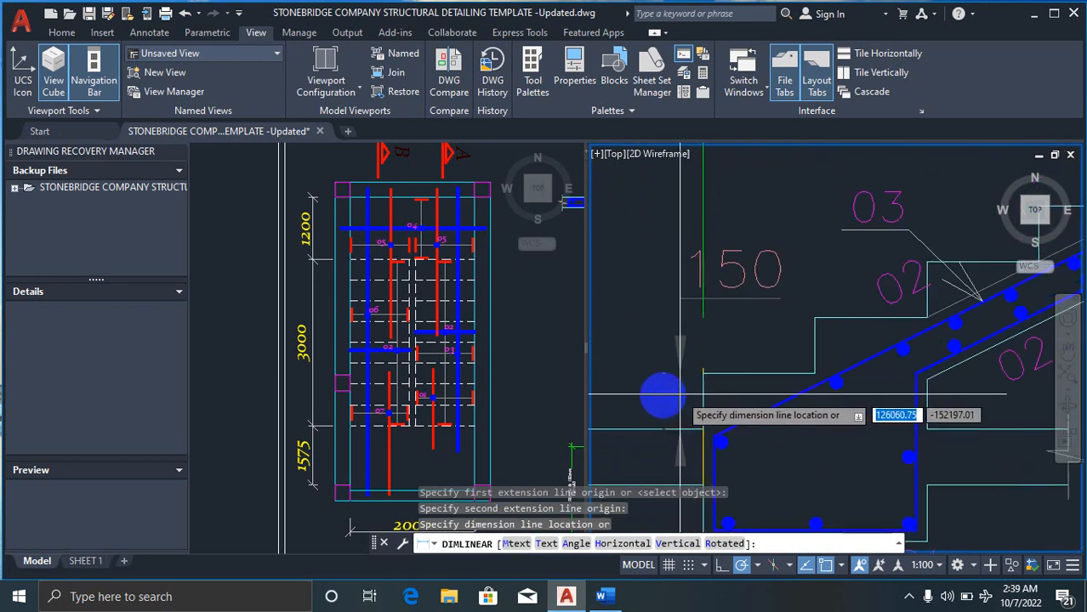
{"action": "key", "text": "Escape"}
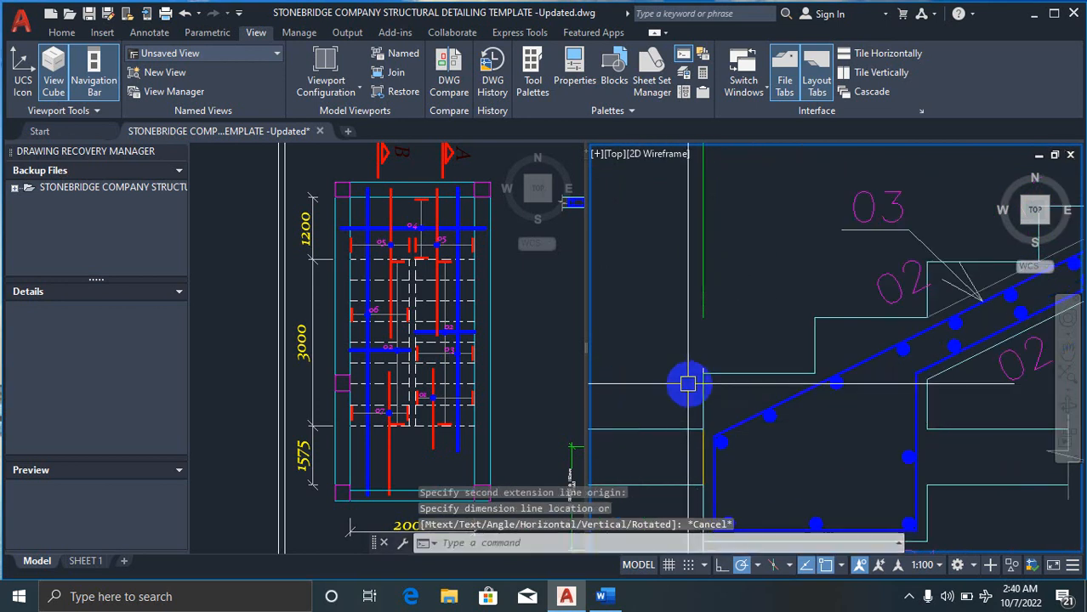
Step: Measure the first tread's width in Section A-A, from the first riser face to the second riser face
{"action": "key", "text": "Return"}
{"action": "scroll", "coordinate": [705, 383], "scroll_direction": "up", "scroll_amount": 3}
{"action": "left_click", "coordinate": [686, 367]}
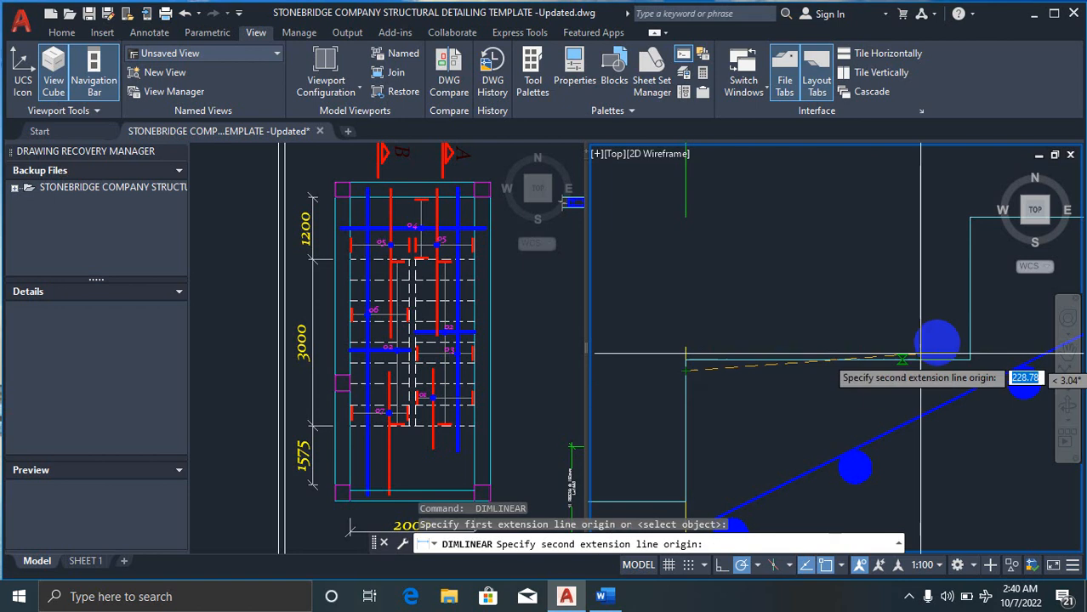
{"action": "left_click", "coordinate": [970, 326]}
{"action": "scroll", "coordinate": [830, 333], "scroll_direction": "down", "scroll_amount": 4}
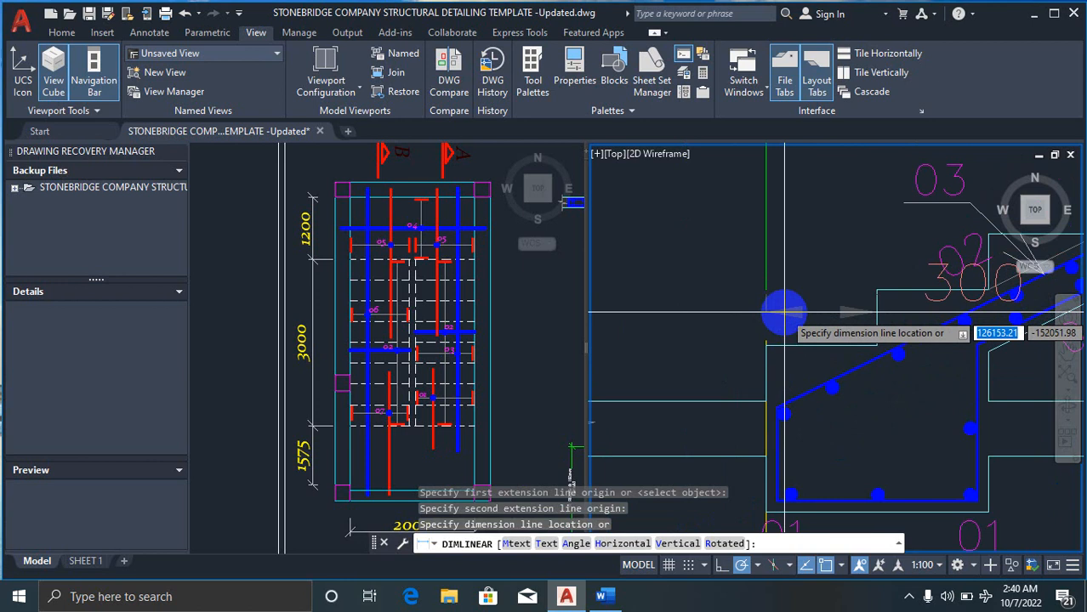
{"action": "key", "text": "Escape"}
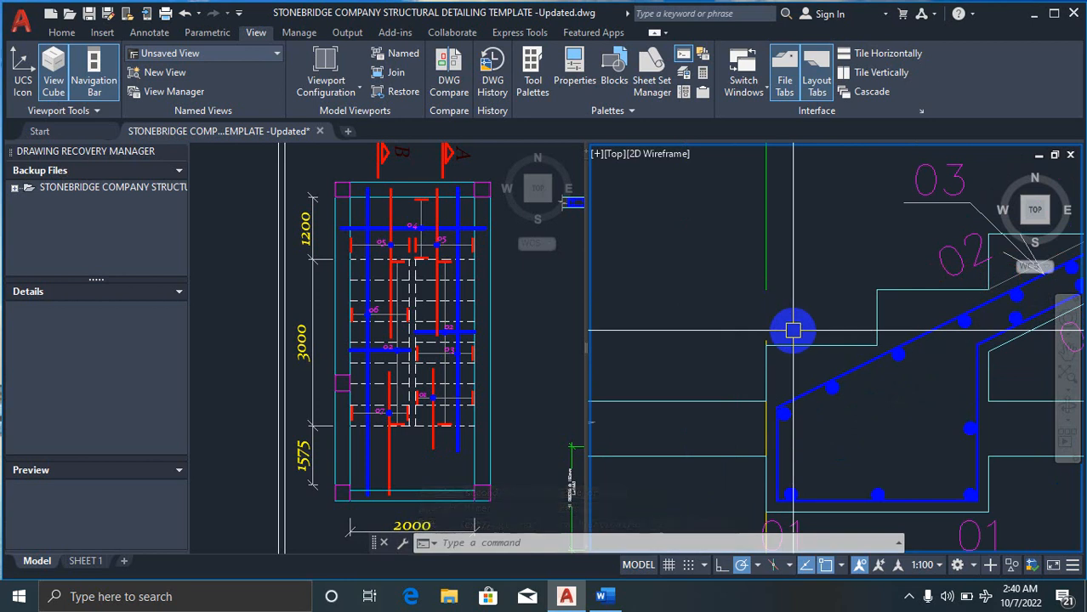
Step: Recheck the horizontal distance between the first and second risers in Section A-A with a temporary linear dimension
{"action": "scroll", "coordinate": [779, 316], "scroll_direction": "up", "scroll_amount": 2}
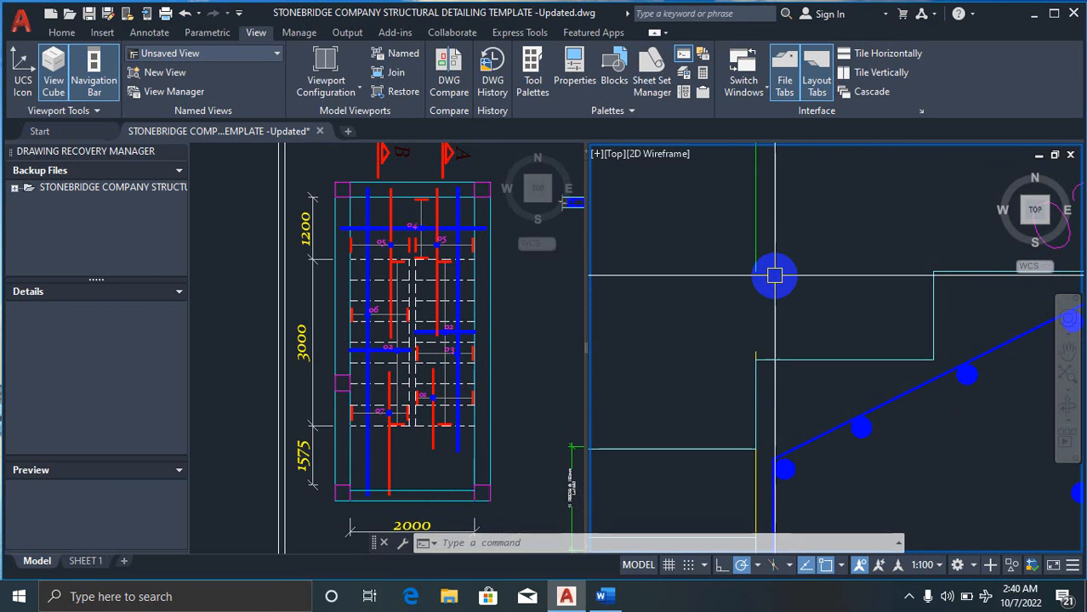
{"action": "scroll", "coordinate": [777, 371], "scroll_direction": "up", "scroll_amount": 2}
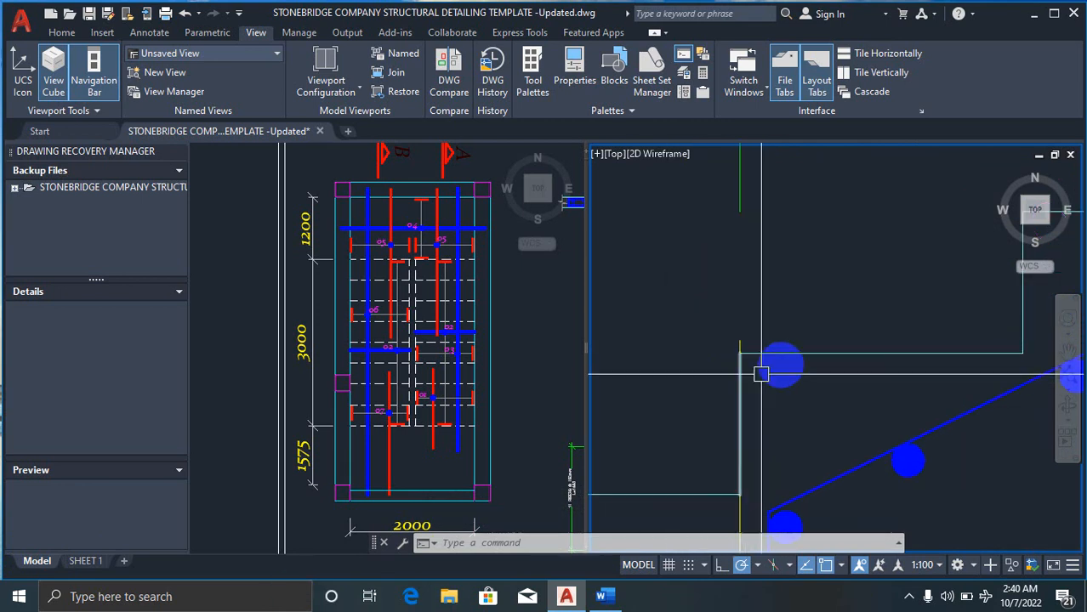
{"action": "type", "text": "li"}
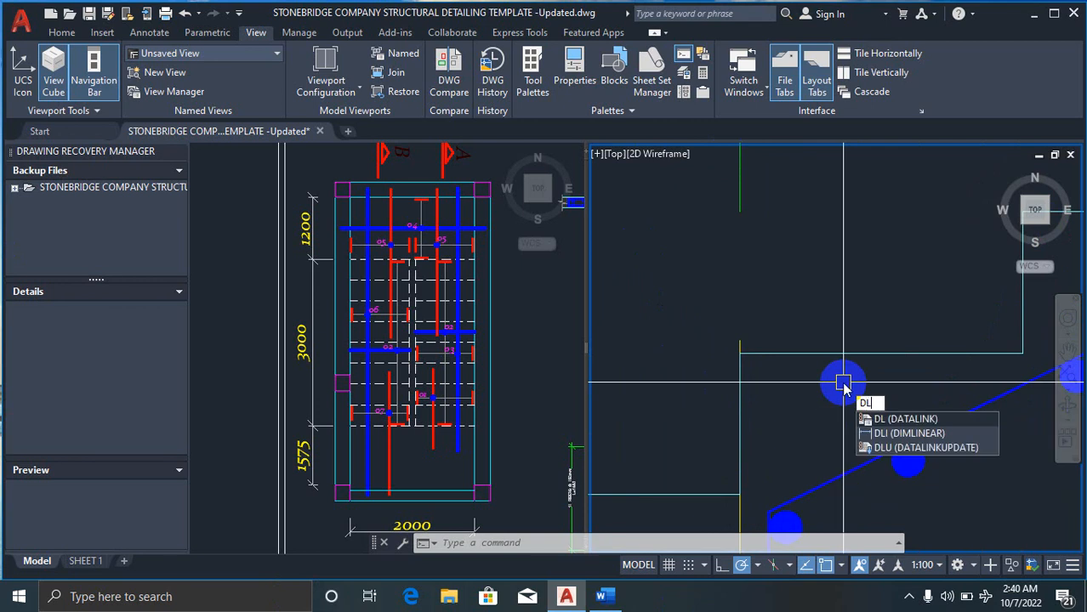
{"action": "key", "text": "Return"}
{"action": "left_click", "coordinate": [740, 383]}
{"action": "scroll", "coordinate": [797, 393], "scroll_direction": "down", "scroll_amount": 1}
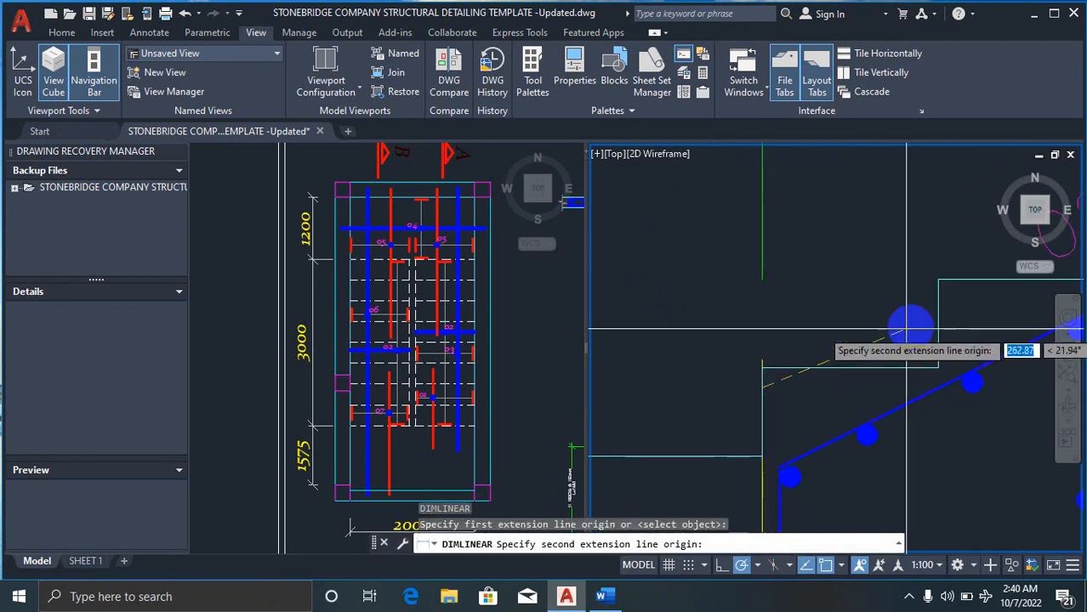
{"action": "left_click", "coordinate": [936, 323]}
{"action": "scroll", "coordinate": [789, 327], "scroll_direction": "down", "scroll_amount": 2}
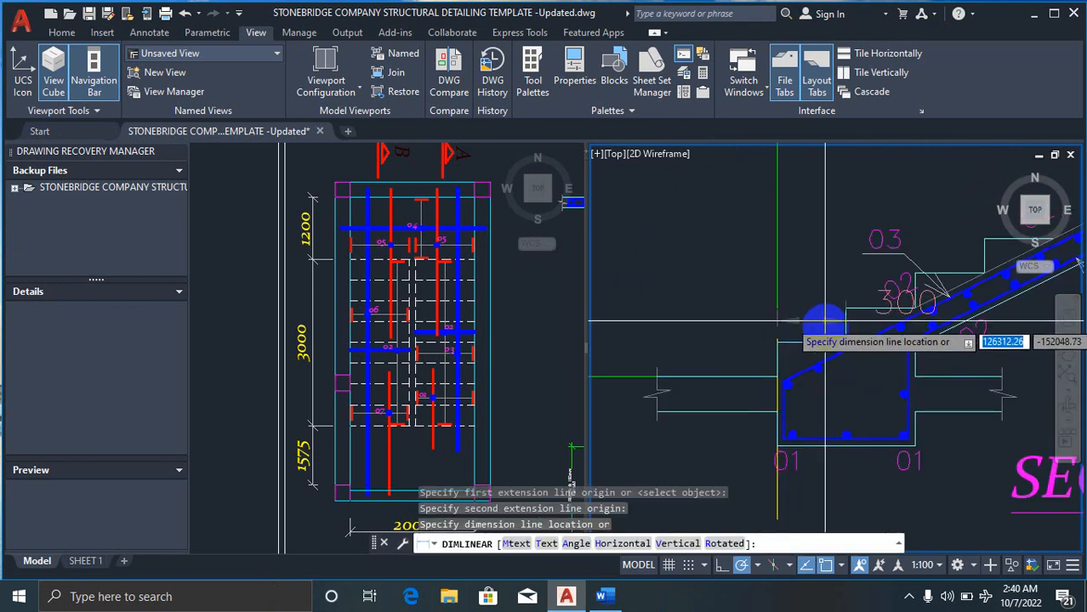
{"action": "key", "text": "Escape"}
Step: Examine the lowest steps in Section A-A and measure the first tread's width once more between its two riser faces
{"action": "scroll", "coordinate": [850, 332], "scroll_direction": "up", "scroll_amount": 2}
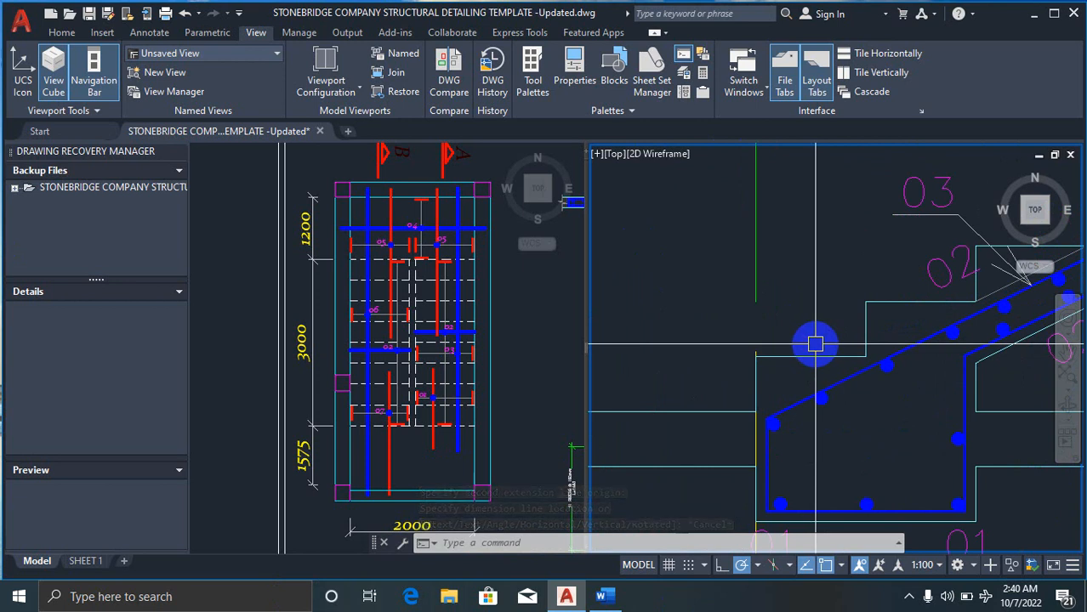
{"action": "scroll", "coordinate": [747, 381], "scroll_direction": "down", "scroll_amount": 1}
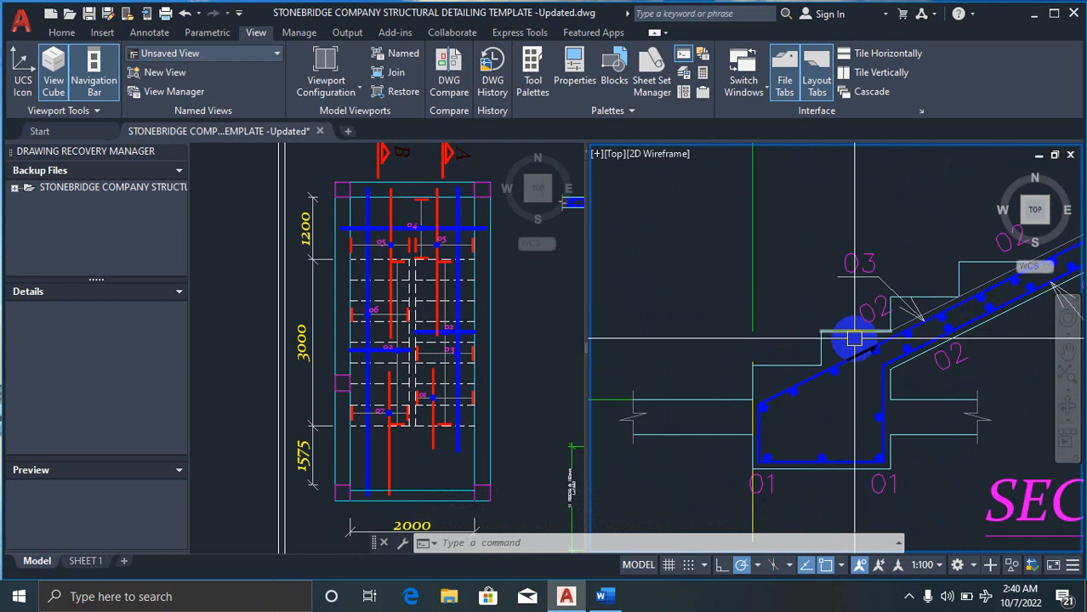
{"action": "scroll", "coordinate": [854, 337], "scroll_direction": "up", "scroll_amount": 1}
{"action": "scroll", "coordinate": [718, 401], "scroll_direction": "up", "scroll_amount": 2}
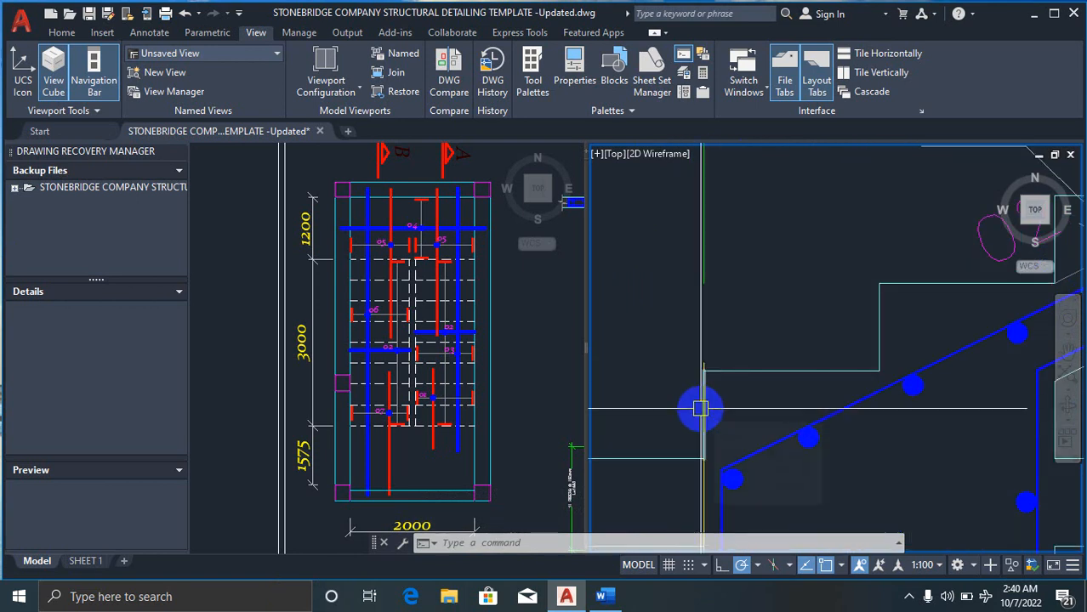
{"action": "type", "text": "li"}
{"action": "key", "text": "Return"}
{"action": "left_click", "coordinate": [703, 406]}
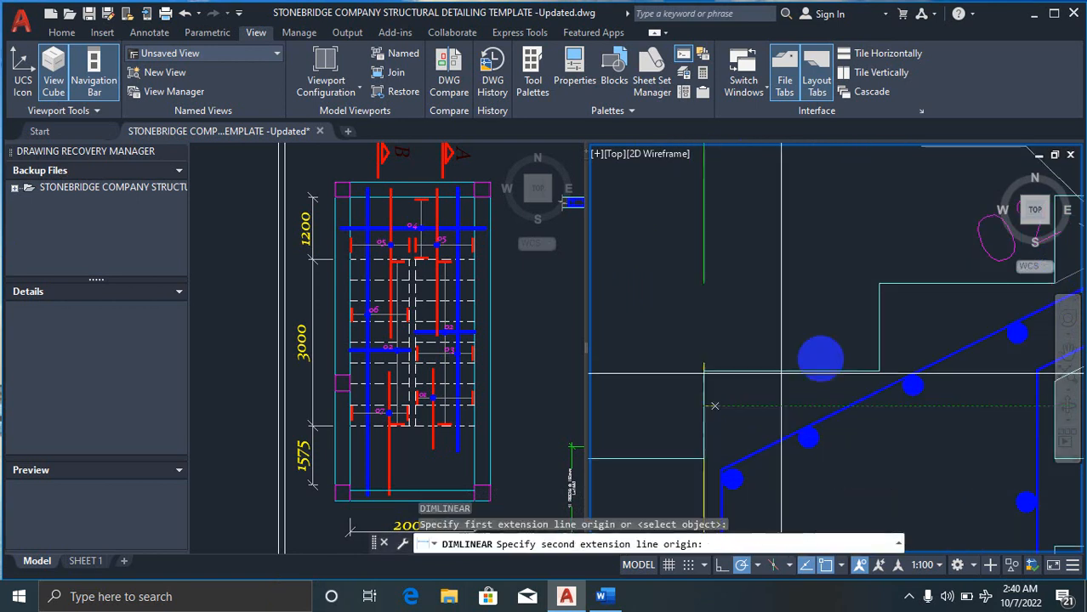
{"action": "left_click", "coordinate": [880, 357]}
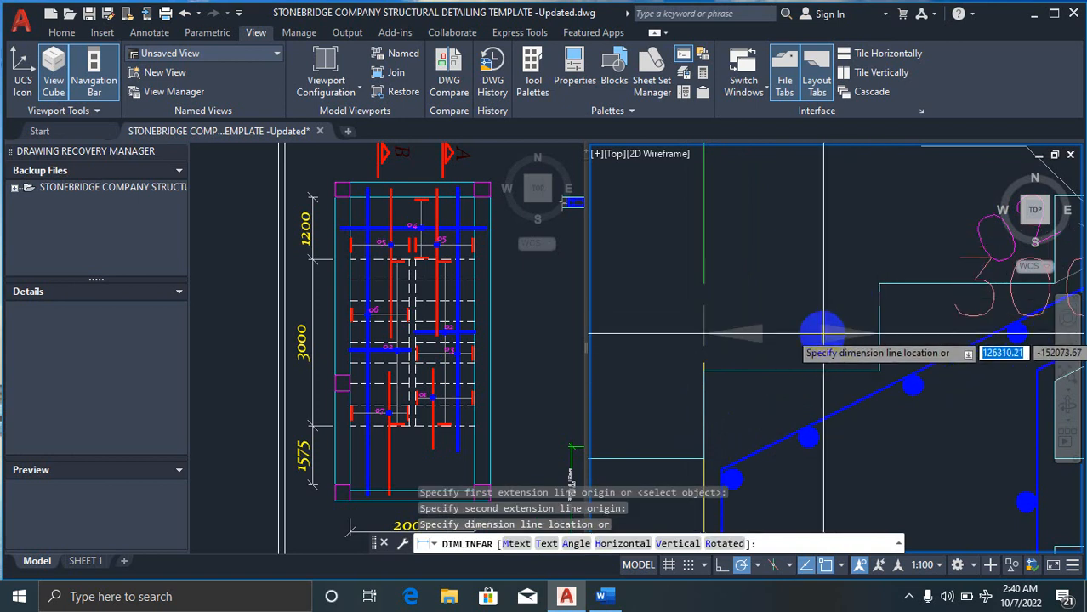
{"action": "scroll", "coordinate": [751, 325], "scroll_direction": "down", "scroll_amount": 2}
{"action": "key", "text": "F1"}
{"action": "left_click", "coordinate": [694, 365]}
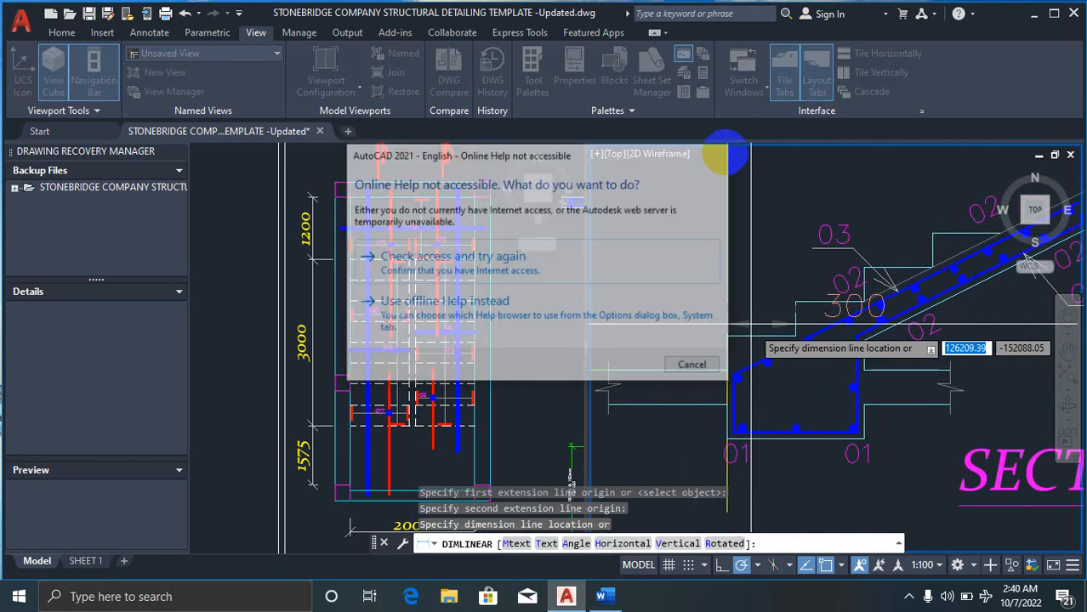
{"action": "key", "text": "Escape"}
Step: Add a vertical linear dimension for the first riser's height in Section A-A, placed just outside the riser face above the floor slab
{"action": "scroll", "coordinate": [717, 377], "scroll_direction": "up", "scroll_amount": 3}
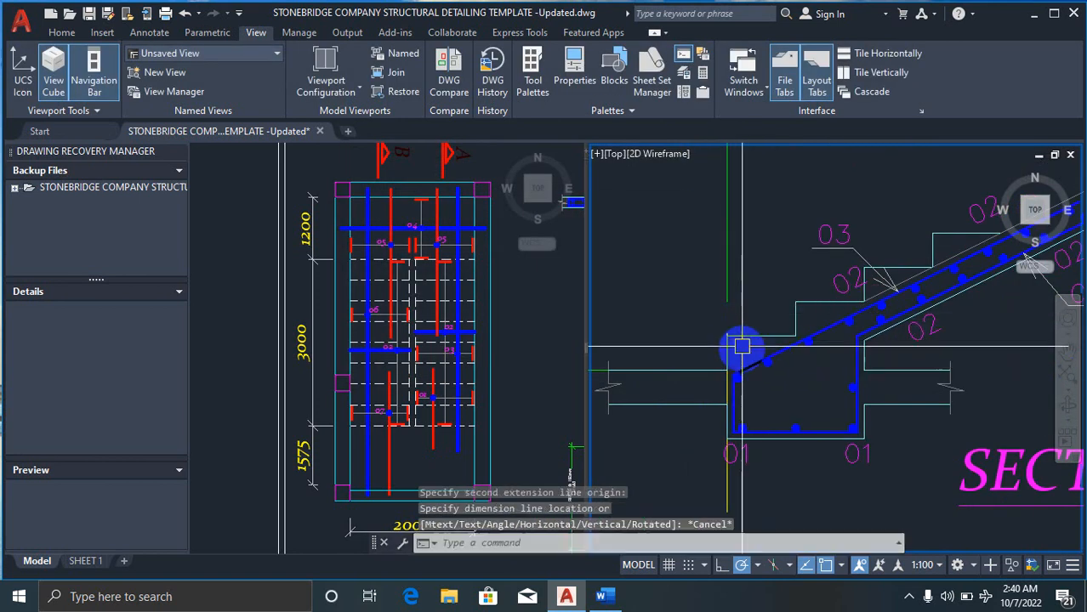
{"action": "type", "text": "dli"}
{"action": "key", "text": "Return"}
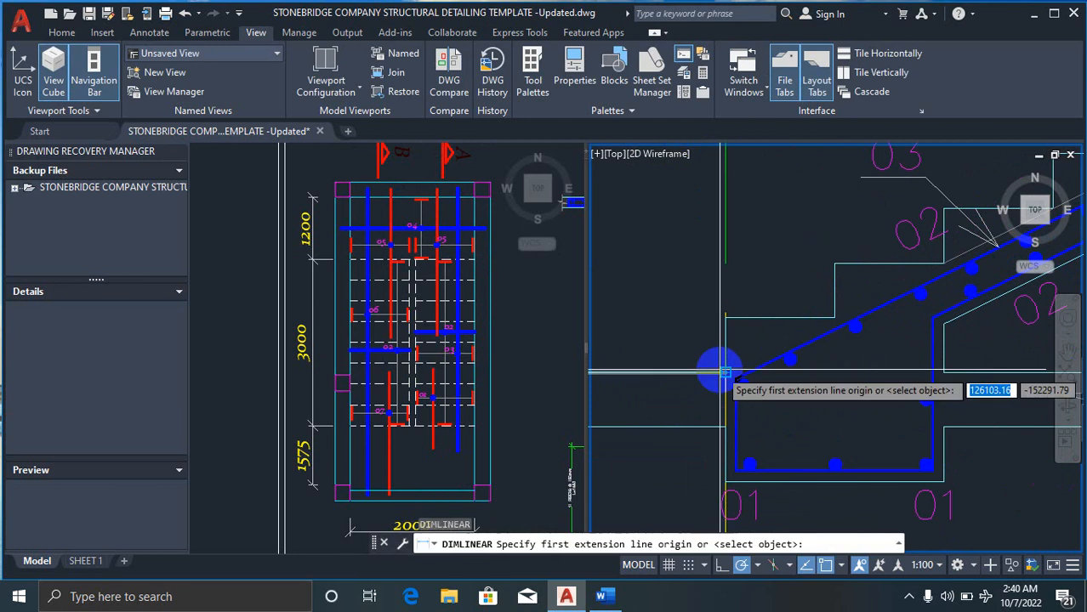
{"action": "left_click", "coordinate": [730, 377]}
{"action": "scroll", "coordinate": [728, 379], "scroll_direction": "up", "scroll_amount": 3}
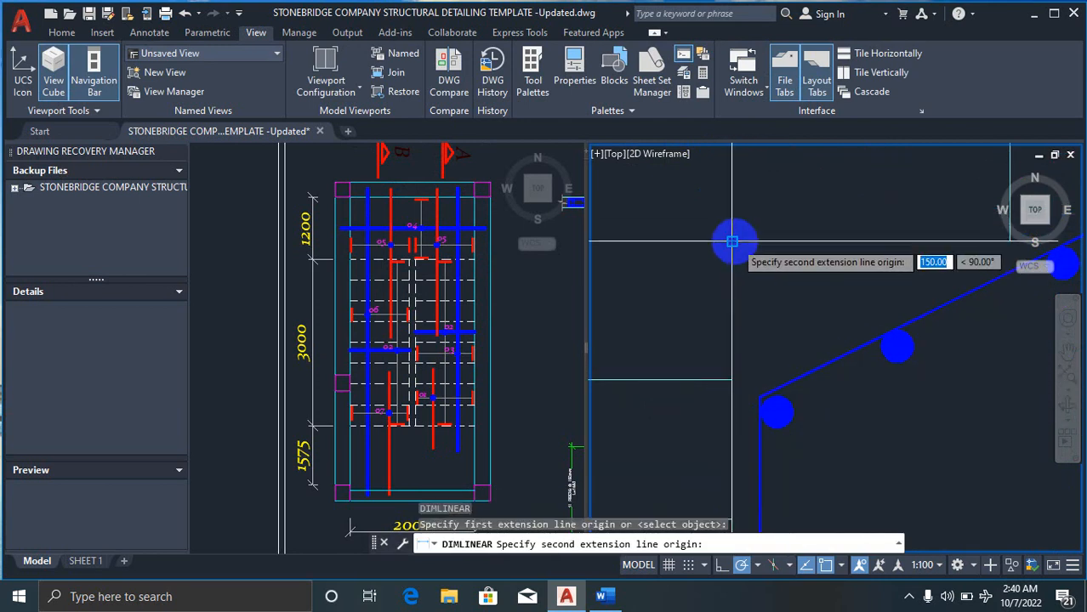
{"action": "left_click", "coordinate": [729, 242]}
{"action": "scroll", "coordinate": [723, 281], "scroll_direction": "down", "scroll_amount": 4}
{"action": "scroll", "coordinate": [781, 290], "scroll_direction": "up", "scroll_amount": 3}
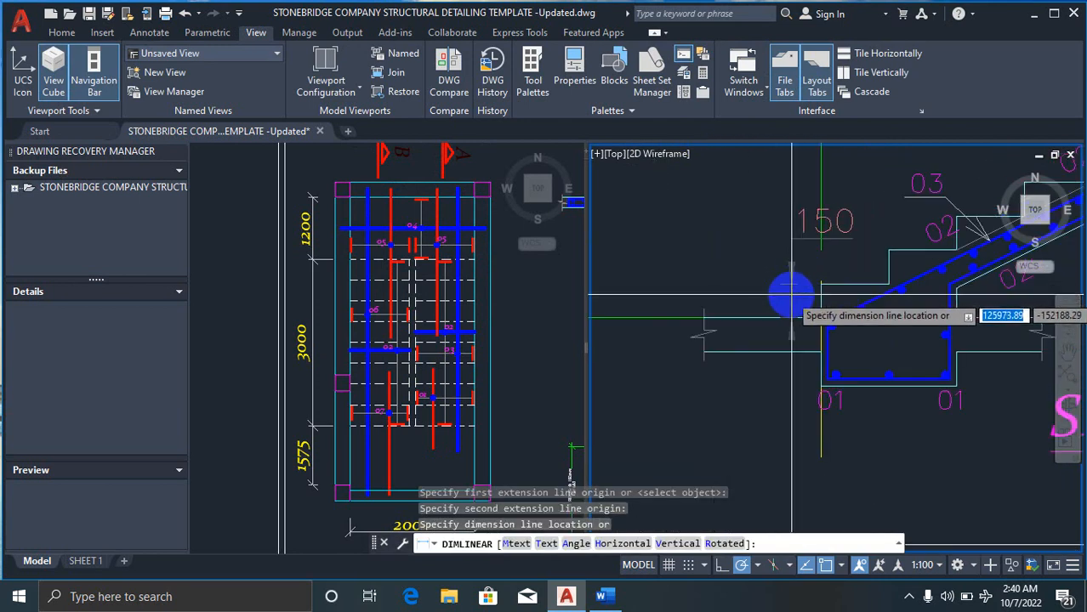
{"action": "left_click", "coordinate": [791, 298]}
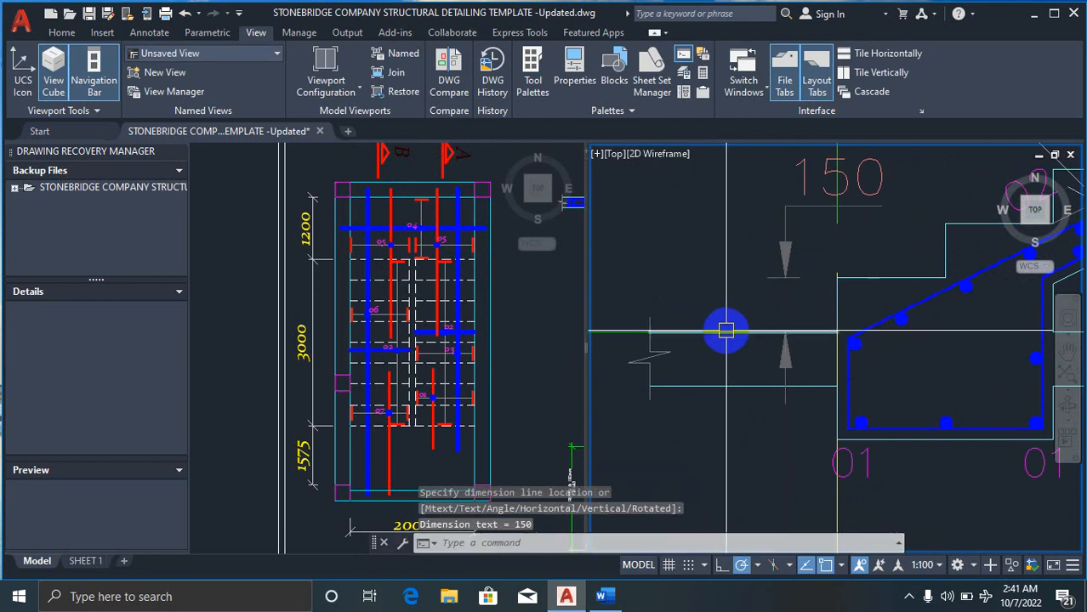
{"action": "scroll", "coordinate": [781, 332], "scroll_direction": "up", "scroll_amount": 2}
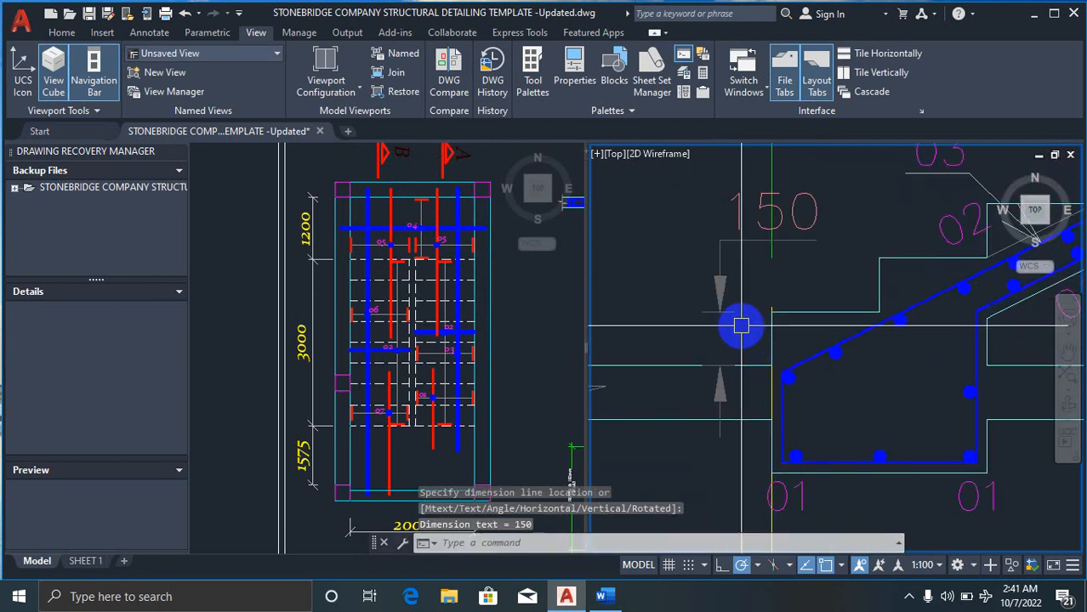
Step: Erase the vertical riser height dimension beside the first step in Section A-A
{"action": "scroll", "coordinate": [746, 331], "scroll_direction": "up", "scroll_amount": 1}
{"action": "scroll", "coordinate": [683, 388], "scroll_direction": "down", "scroll_amount": 1}
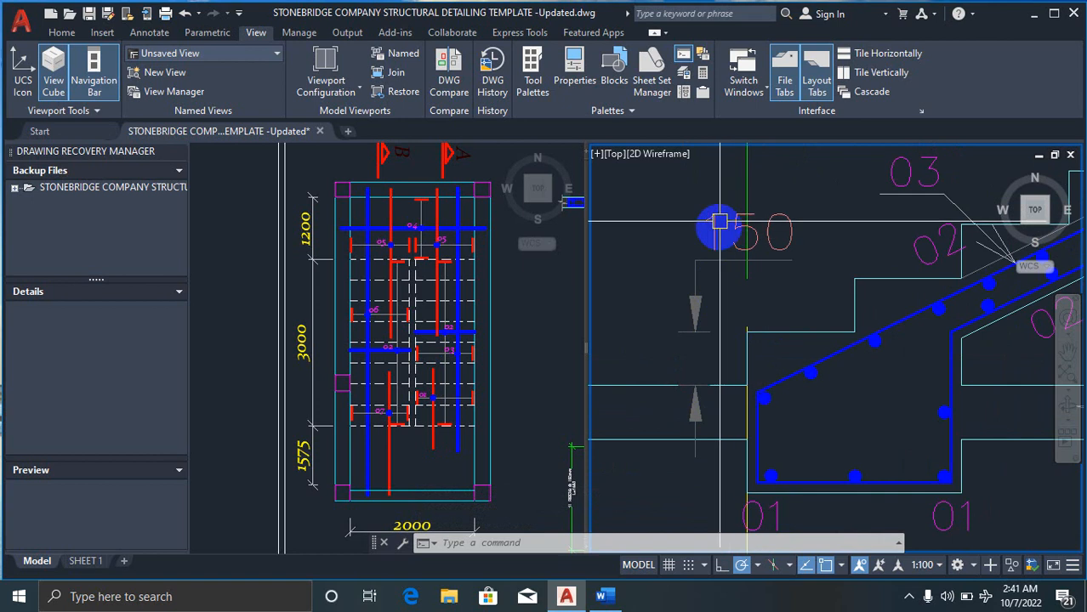
{"action": "scroll", "coordinate": [737, 208], "scroll_direction": "up", "scroll_amount": 2}
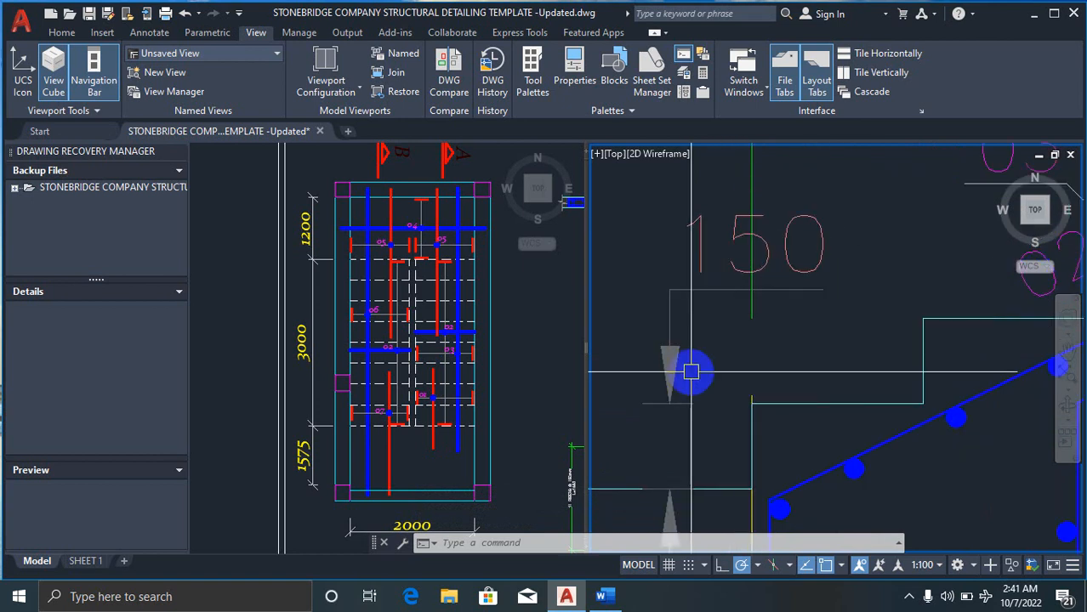
{"action": "type", "text": "e"}
{"action": "key", "text": "Return"}
{"action": "key", "text": "Return"}
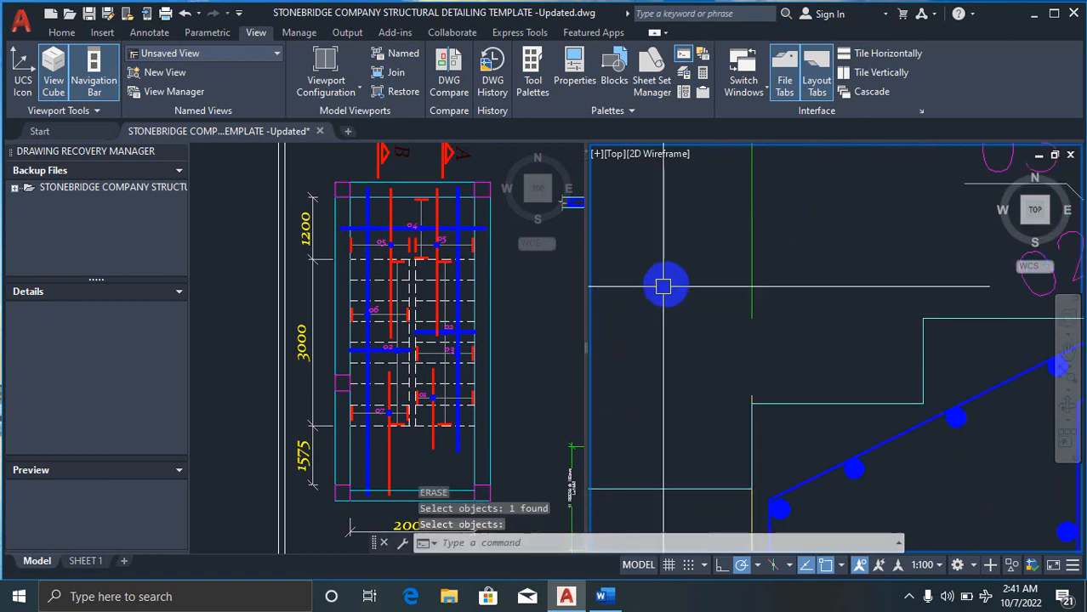
Step: Examine the 175mm WAIST callout in Section A-A and the lowest steps at the base of the flight
{"action": "scroll", "coordinate": [677, 288], "scroll_direction": "down", "scroll_amount": 3}
{"action": "scroll", "coordinate": [713, 311], "scroll_direction": "down", "scroll_amount": 4}
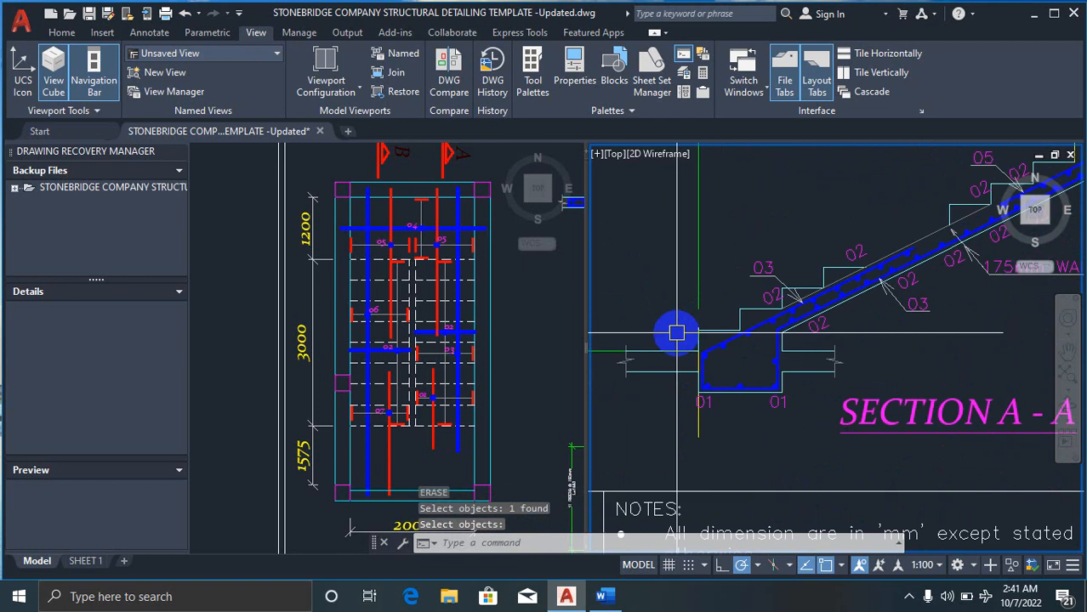
{"action": "scroll", "coordinate": [706, 357], "scroll_direction": "up", "scroll_amount": 5}
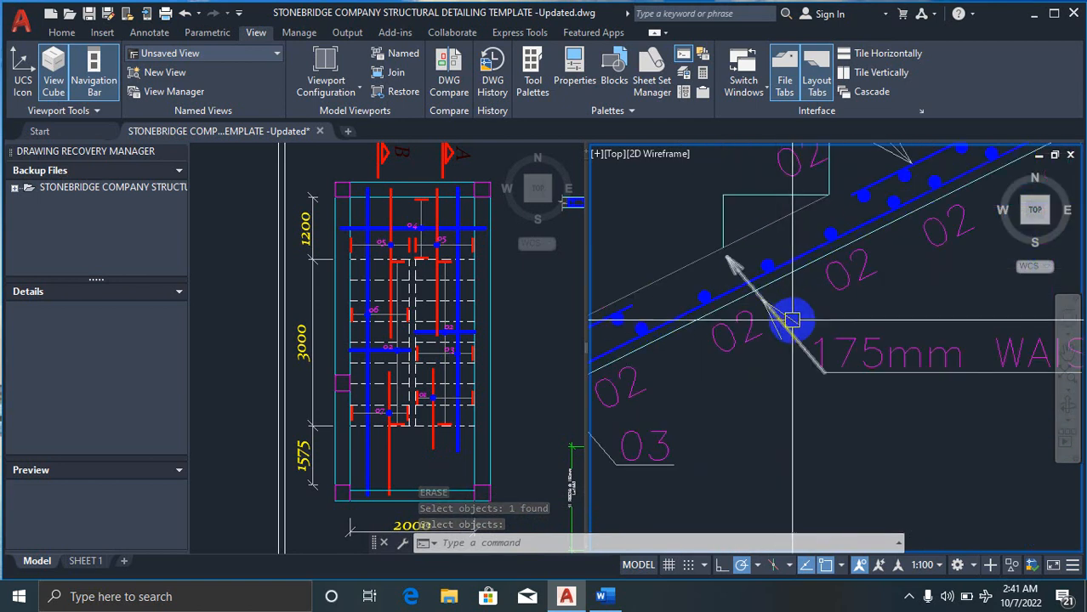
{"action": "scroll", "coordinate": [790, 321], "scroll_direction": "down", "scroll_amount": 3}
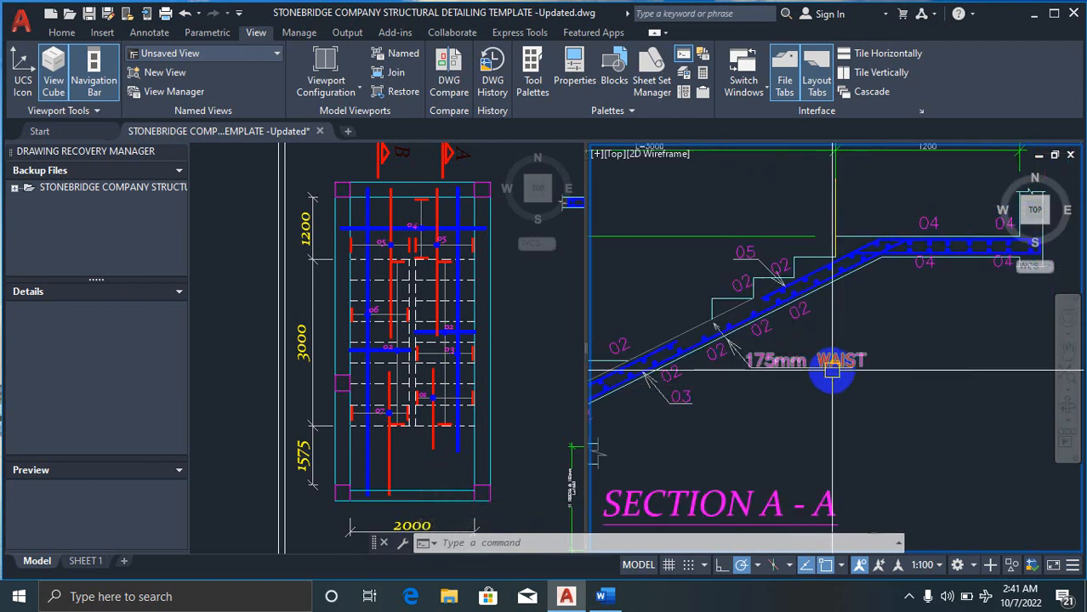
{"action": "scroll", "coordinate": [829, 375], "scroll_direction": "up", "scroll_amount": 2}
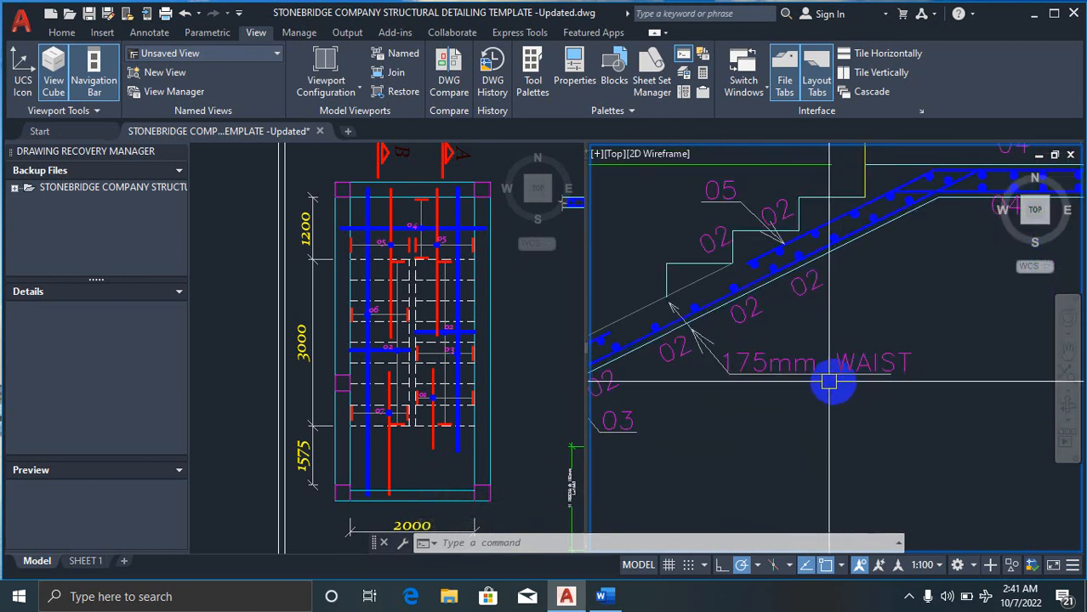
{"action": "scroll", "coordinate": [692, 295], "scroll_direction": "up", "scroll_amount": 2}
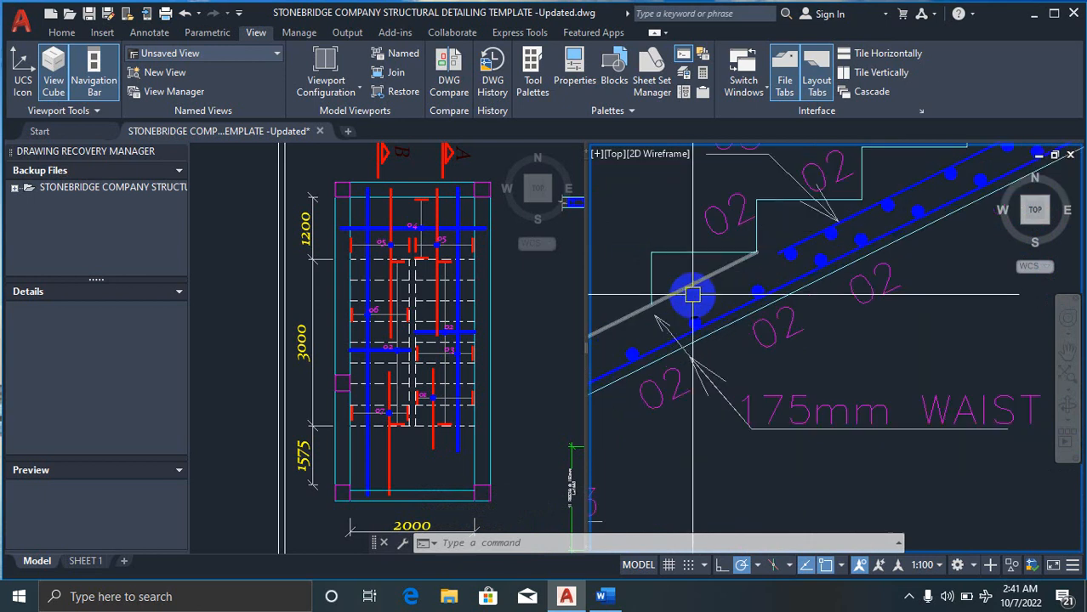
{"action": "scroll", "coordinate": [703, 339], "scroll_direction": "down", "scroll_amount": 3}
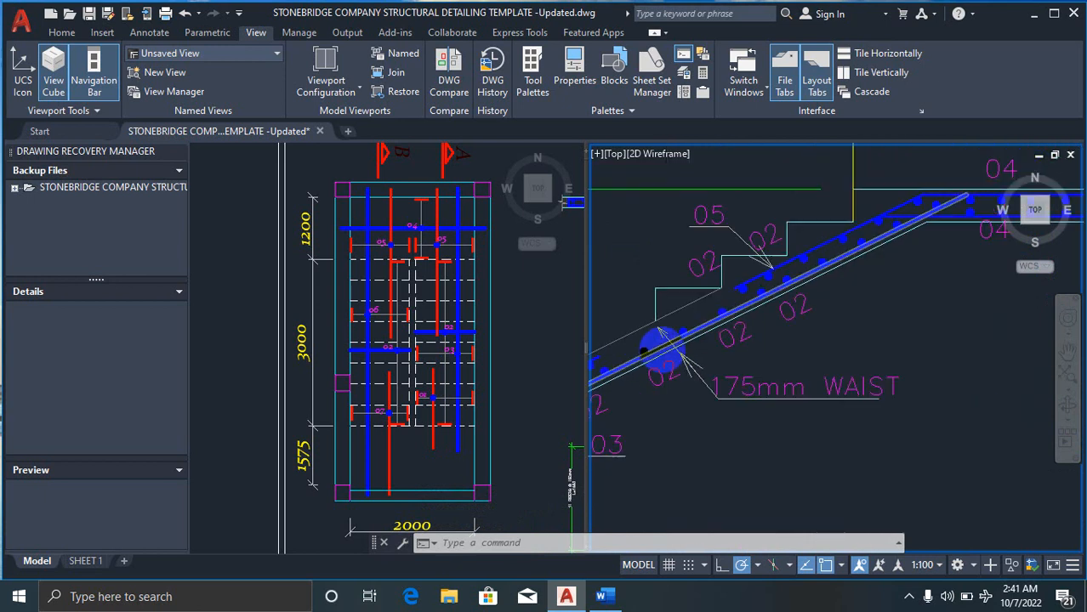
{"action": "scroll", "coordinate": [639, 340], "scroll_direction": "up", "scroll_amount": 2}
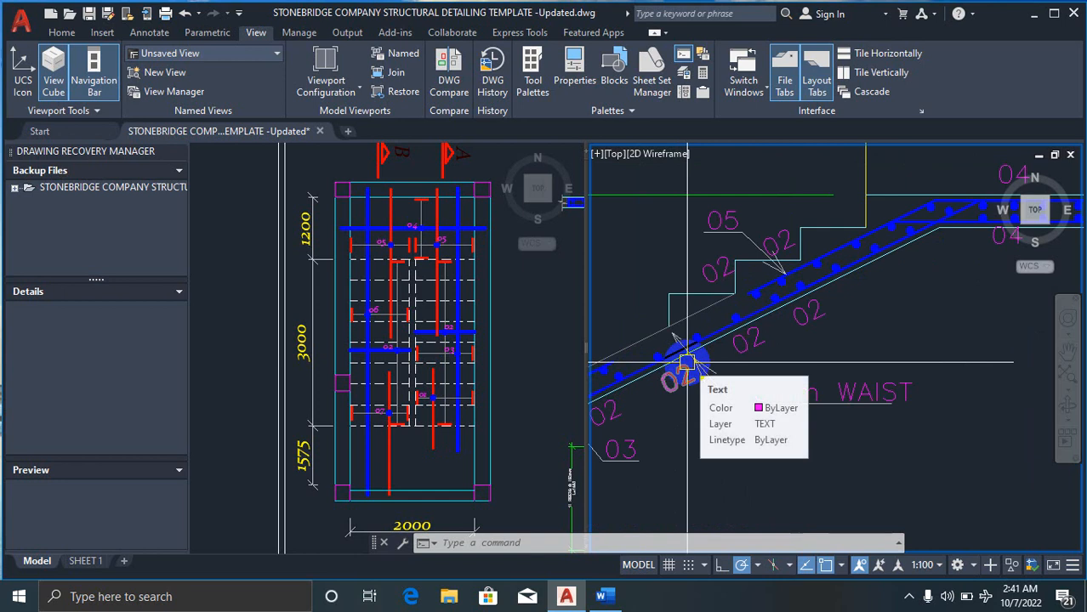
{"action": "scroll", "coordinate": [672, 375], "scroll_direction": "down", "scroll_amount": 4}
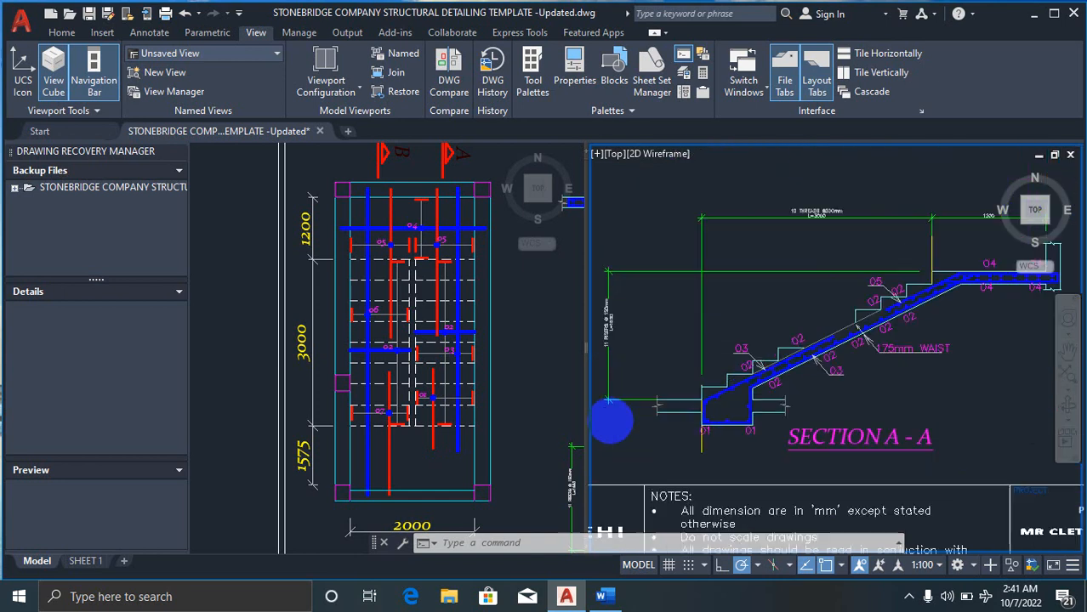
{"action": "scroll", "coordinate": [762, 369], "scroll_direction": "up", "scroll_amount": 4}
{"action": "scroll", "coordinate": [727, 429], "scroll_direction": "down", "scroll_amount": 2}
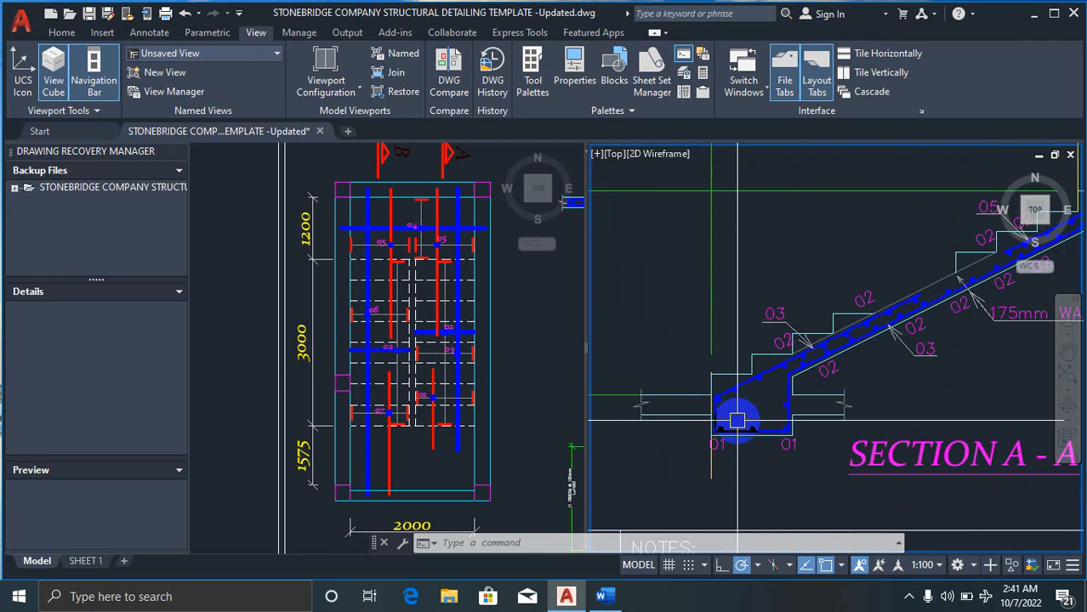
{"action": "scroll", "coordinate": [711, 393], "scroll_direction": "up", "scroll_amount": 4}
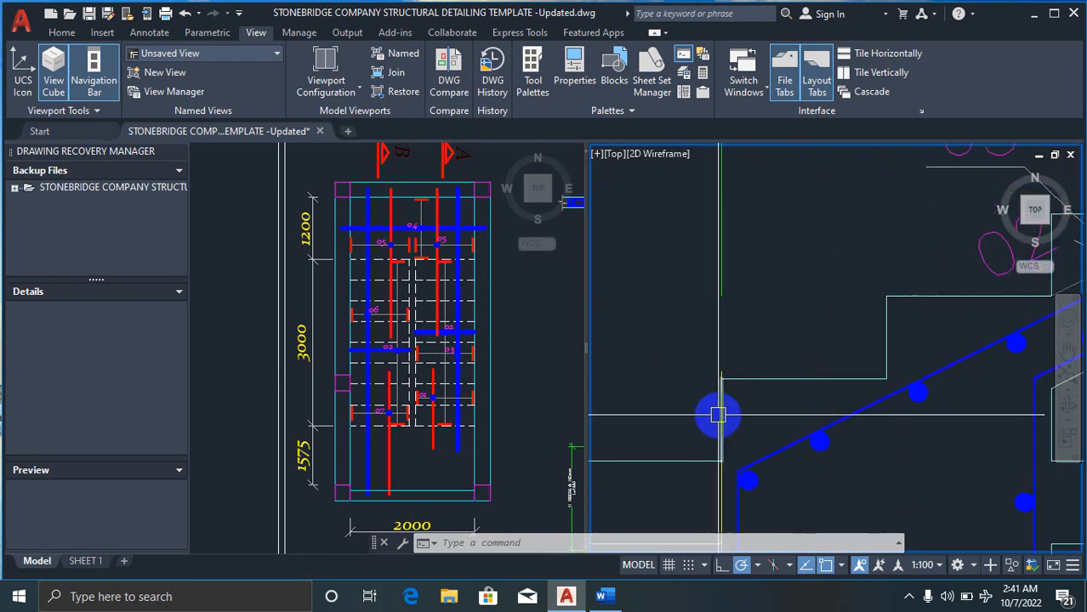
{"action": "scroll", "coordinate": [624, 406], "scroll_direction": "down", "scroll_amount": 2}
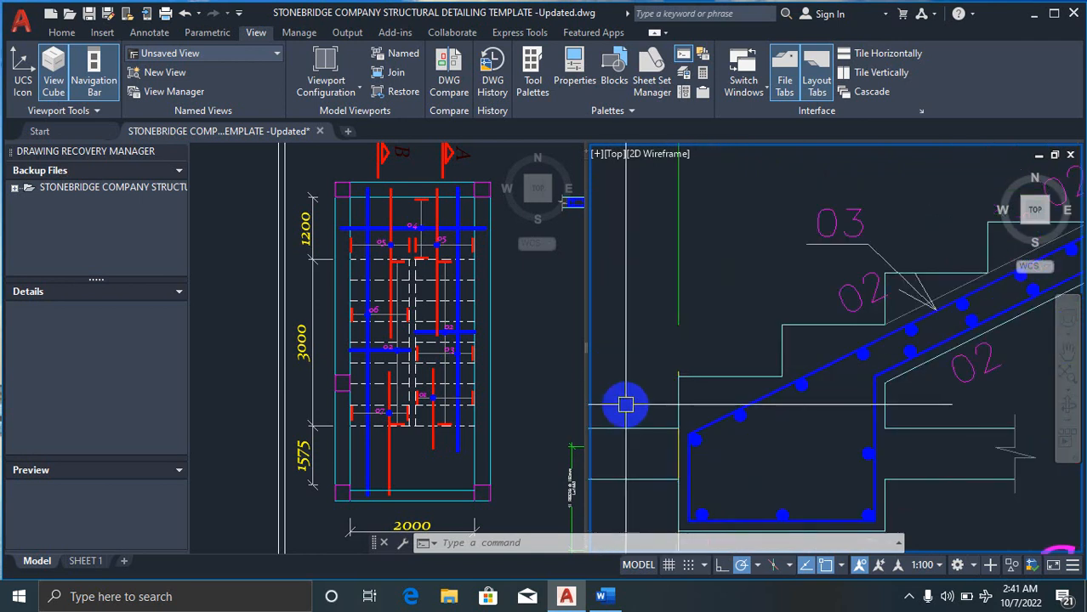
{"action": "scroll", "coordinate": [579, 438], "scroll_direction": "down", "scroll_amount": 3}
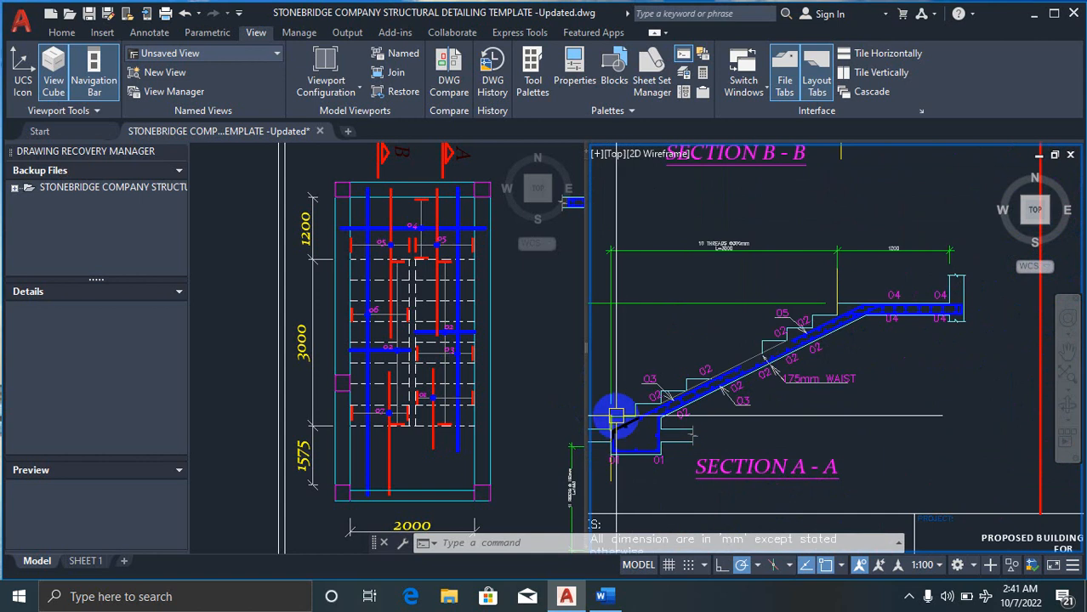
Step: Examine the waist slab around the 175mm WAIST leader, including the bottom bars and the 02 distribution bars
{"action": "scroll", "coordinate": [723, 441], "scroll_direction": "up", "scroll_amount": 3}
{"action": "scroll", "coordinate": [954, 359], "scroll_direction": "up", "scroll_amount": 2}
{"action": "scroll", "coordinate": [954, 359], "scroll_direction": "up", "scroll_amount": 2}
{"action": "scroll", "coordinate": [796, 388], "scroll_direction": "down", "scroll_amount": 2}
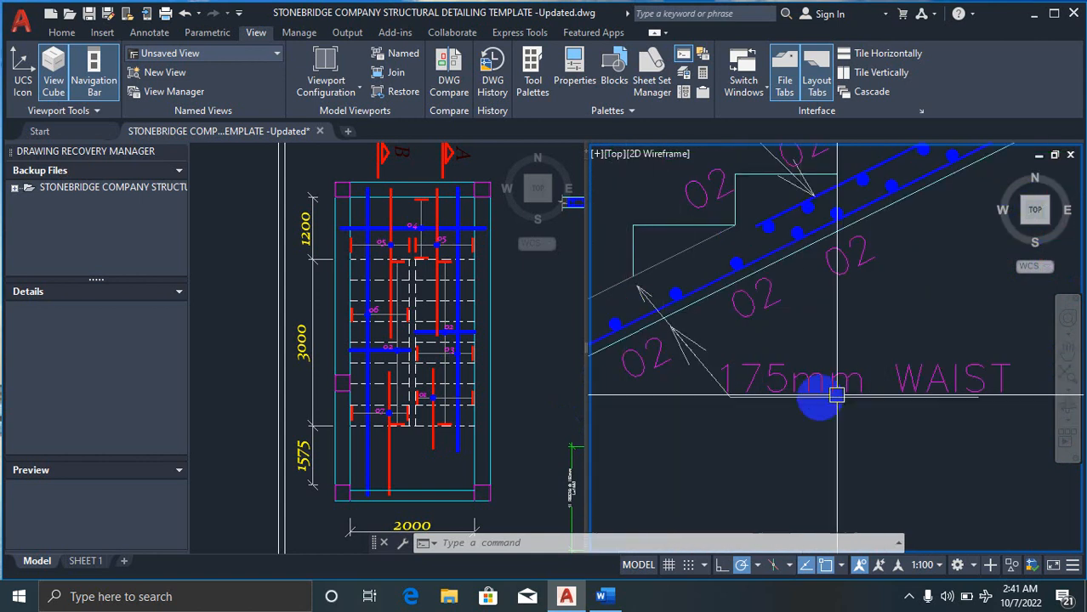
{"action": "scroll", "coordinate": [728, 392], "scroll_direction": "down", "scroll_amount": 4}
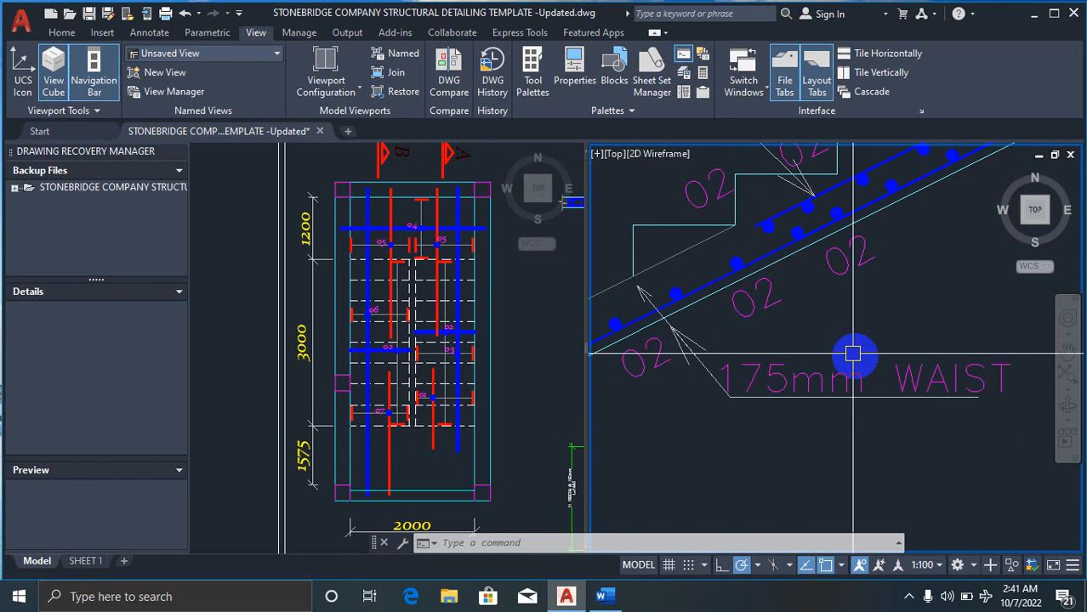
{"action": "scroll", "coordinate": [734, 382], "scroll_direction": "up", "scroll_amount": 3}
{"action": "scroll", "coordinate": [791, 375], "scroll_direction": "up", "scroll_amount": 2}
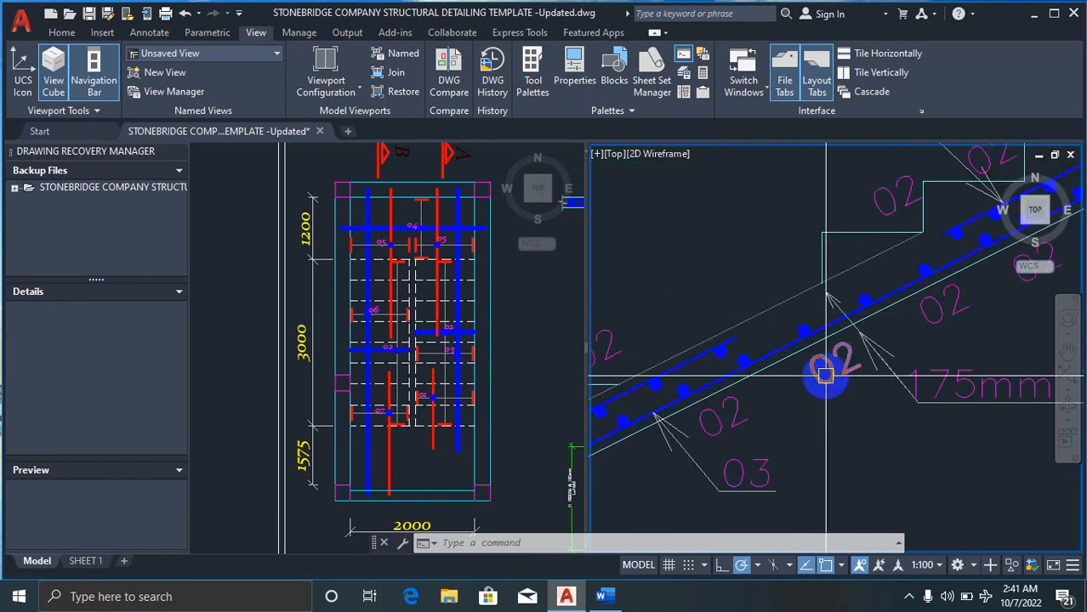
{"action": "scroll", "coordinate": [825, 374], "scroll_direction": "up", "scroll_amount": 3}
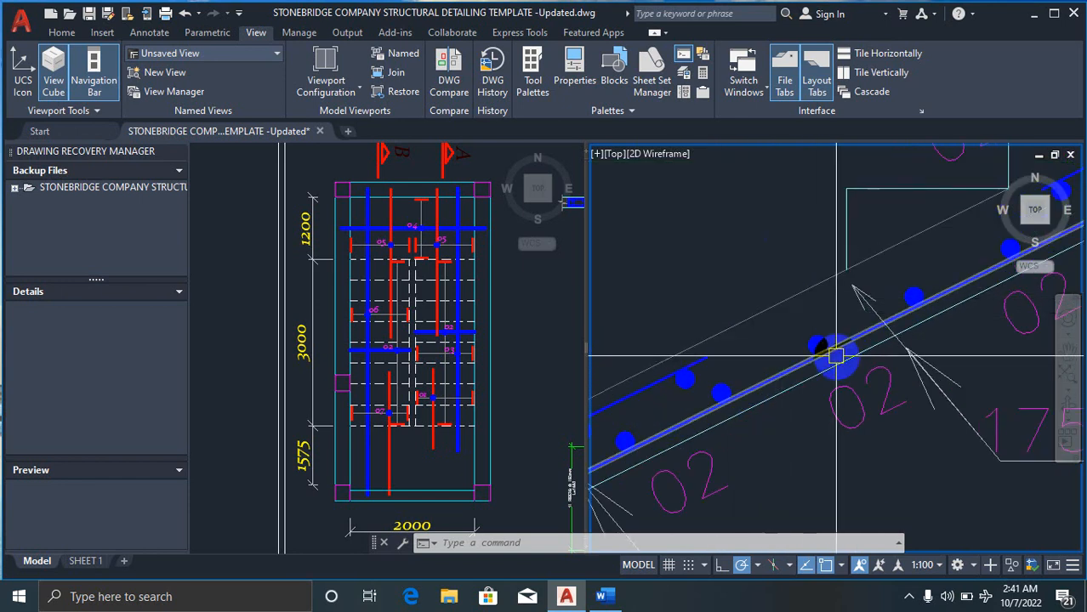
{"action": "scroll", "coordinate": [694, 349], "scroll_direction": "down", "scroll_amount": 2}
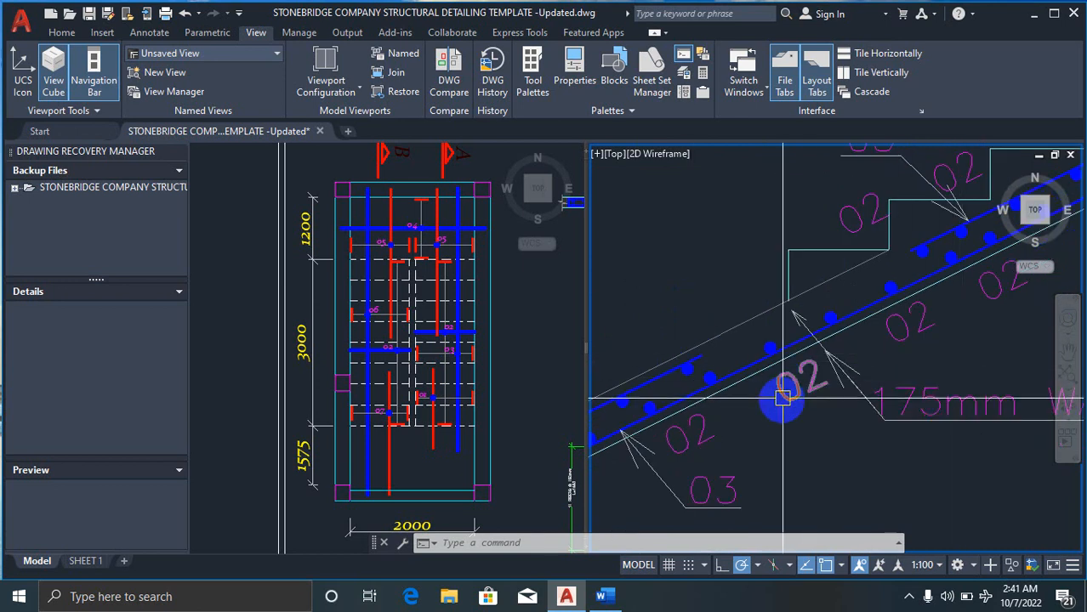
{"action": "scroll", "coordinate": [781, 394], "scroll_direction": "down", "scroll_amount": 2}
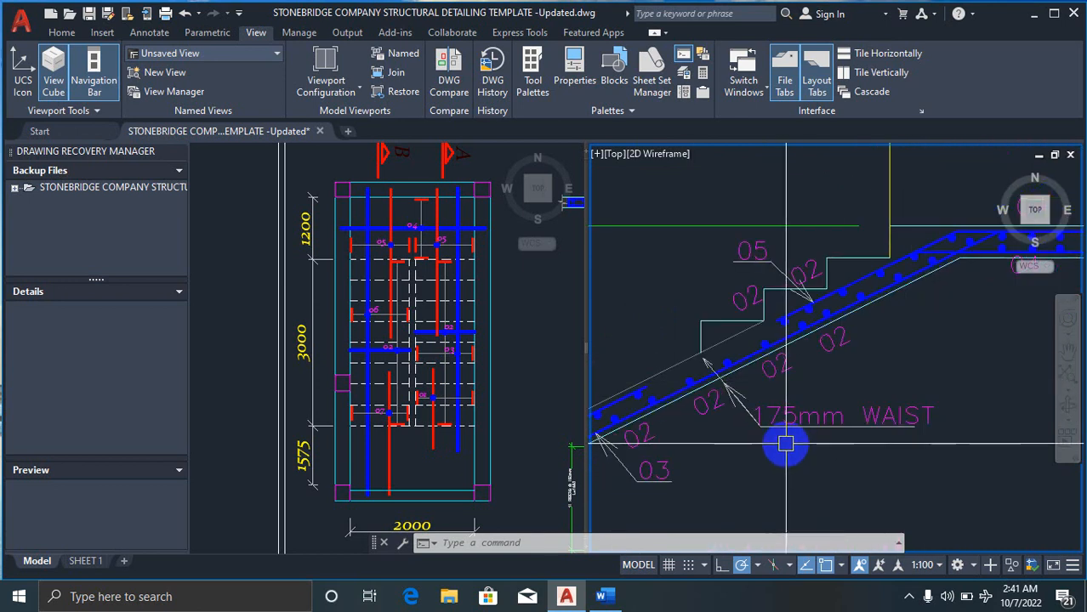
{"action": "scroll", "coordinate": [786, 443], "scroll_direction": "up", "scroll_amount": 2}
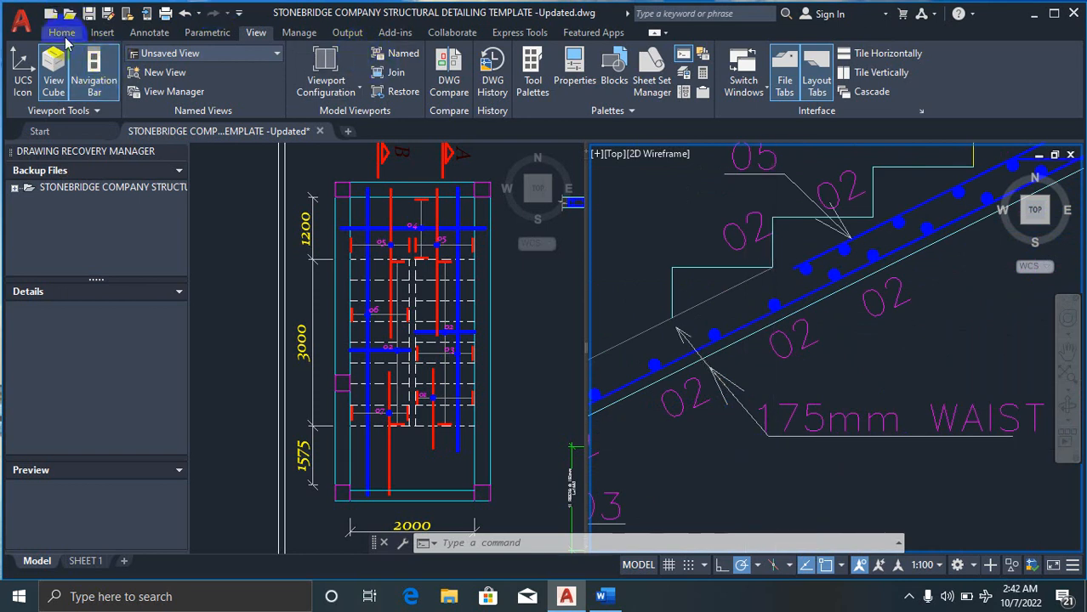
{"action": "left_click", "coordinate": [101, 33]}
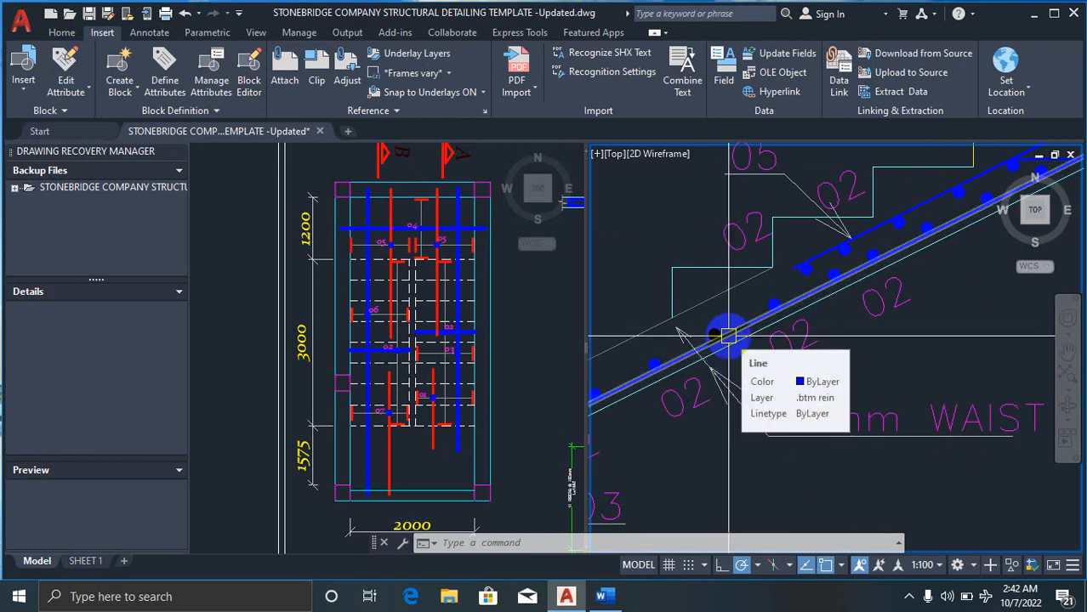
Step: Examine the reinforcement in Section A-A along the waist down to the stair base, including bar marks 03, 02 and 01
{"action": "scroll", "coordinate": [728, 336], "scroll_direction": "down", "scroll_amount": 3}
{"action": "scroll", "coordinate": [804, 347], "scroll_direction": "up", "scroll_amount": 2}
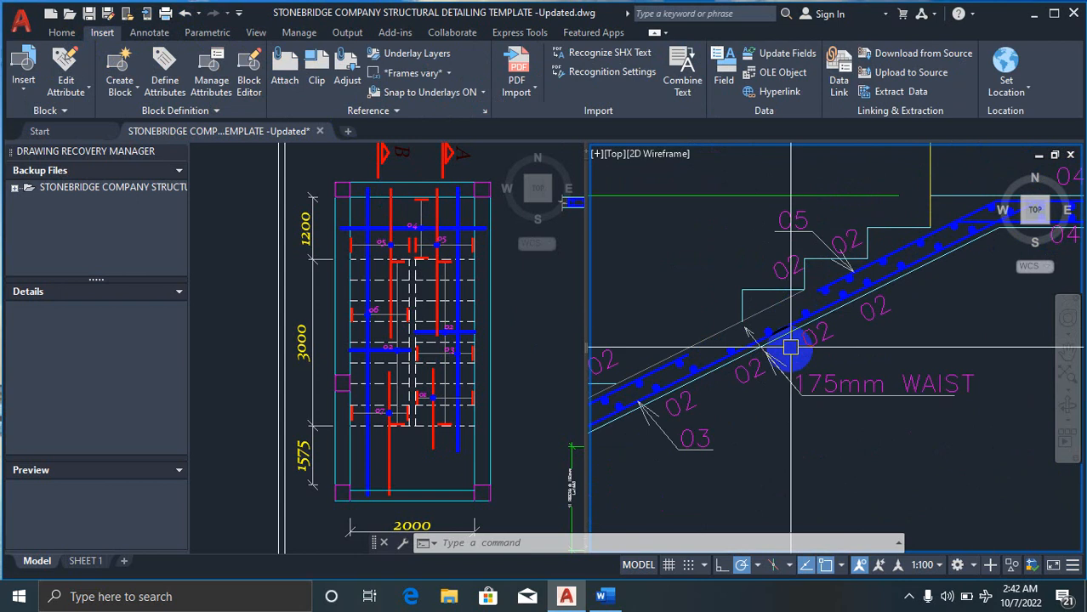
{"action": "scroll", "coordinate": [815, 356], "scroll_direction": "down", "scroll_amount": 2}
{"action": "scroll", "coordinate": [814, 355], "scroll_direction": "up", "scroll_amount": 3}
{"action": "scroll", "coordinate": [655, 367], "scroll_direction": "up", "scroll_amount": 2}
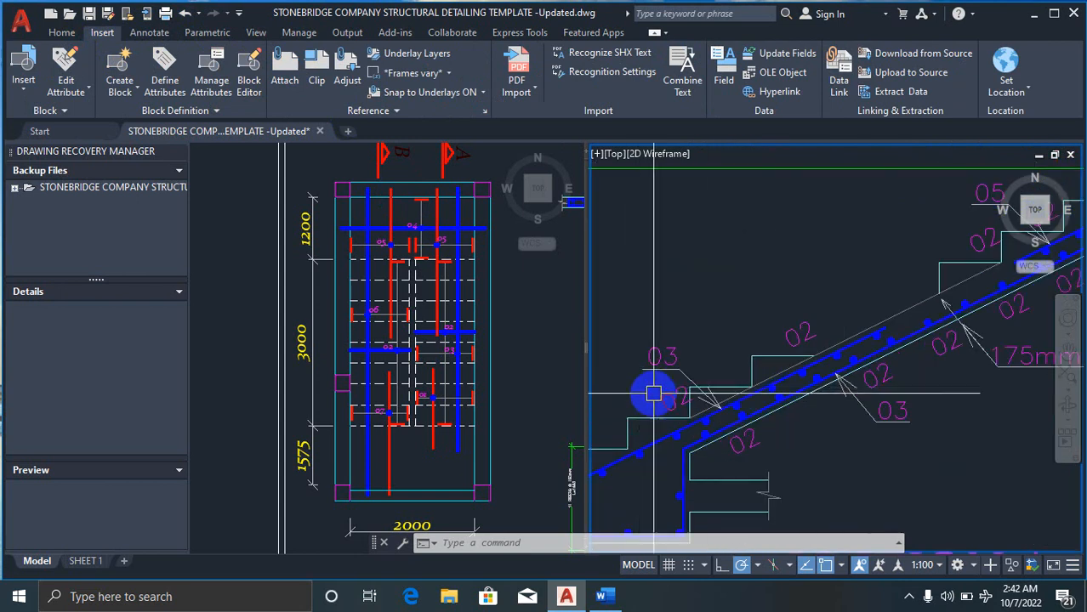
{"action": "scroll", "coordinate": [651, 383], "scroll_direction": "down", "scroll_amount": 2}
{"action": "scroll", "coordinate": [717, 394], "scroll_direction": "down", "scroll_amount": 4}
{"action": "scroll", "coordinate": [765, 370], "scroll_direction": "up", "scroll_amount": 5}
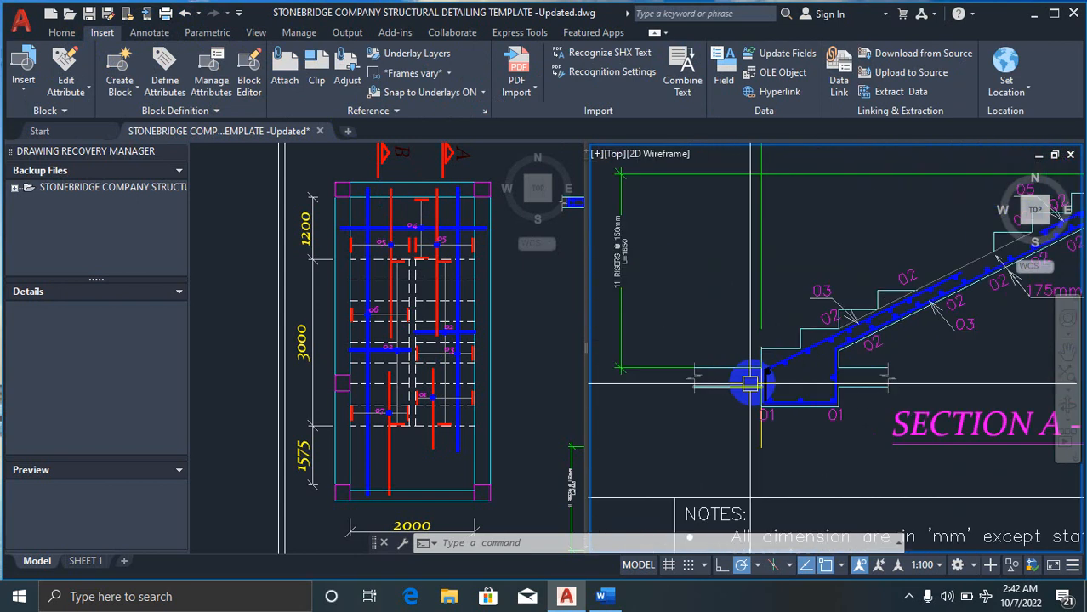
{"action": "scroll", "coordinate": [766, 353], "scroll_direction": "up", "scroll_amount": 3}
{"action": "scroll", "coordinate": [672, 374], "scroll_direction": "down", "scroll_amount": 4}
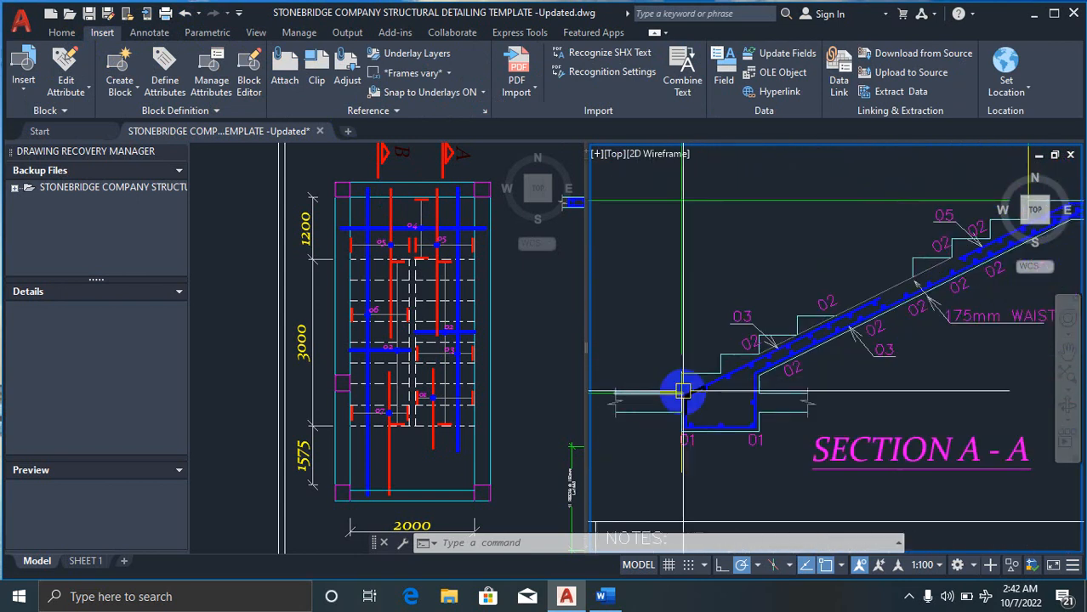
{"action": "scroll", "coordinate": [761, 485], "scroll_direction": "up", "scroll_amount": 2}
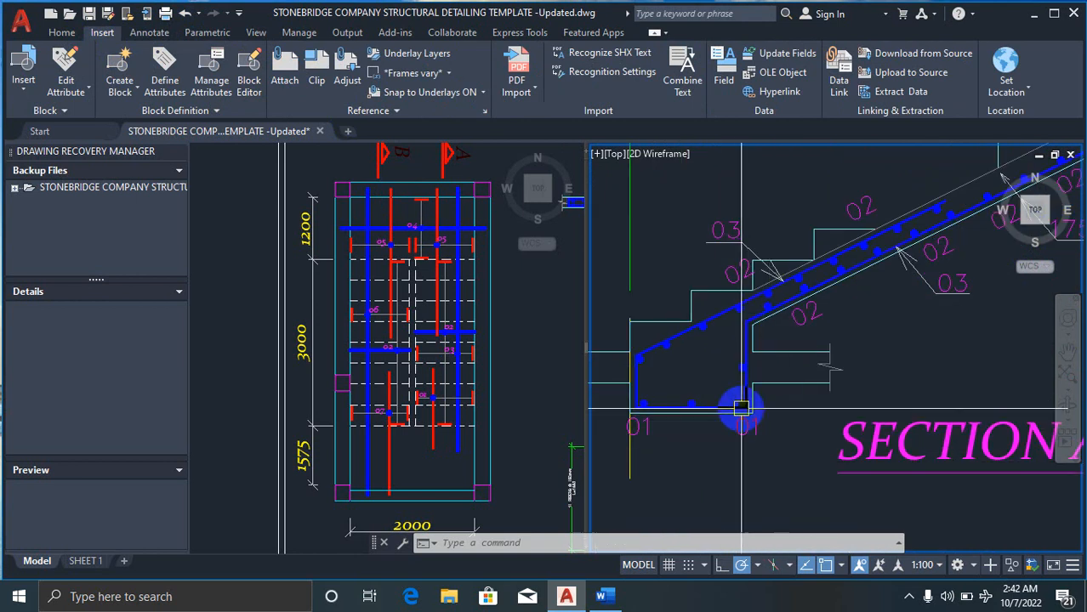
Step: Compare bar marks 01, 02 and 03 on the lower flight of the stair plan with the matching bars in Section A-A
{"action": "left_click", "coordinate": [404, 415]}
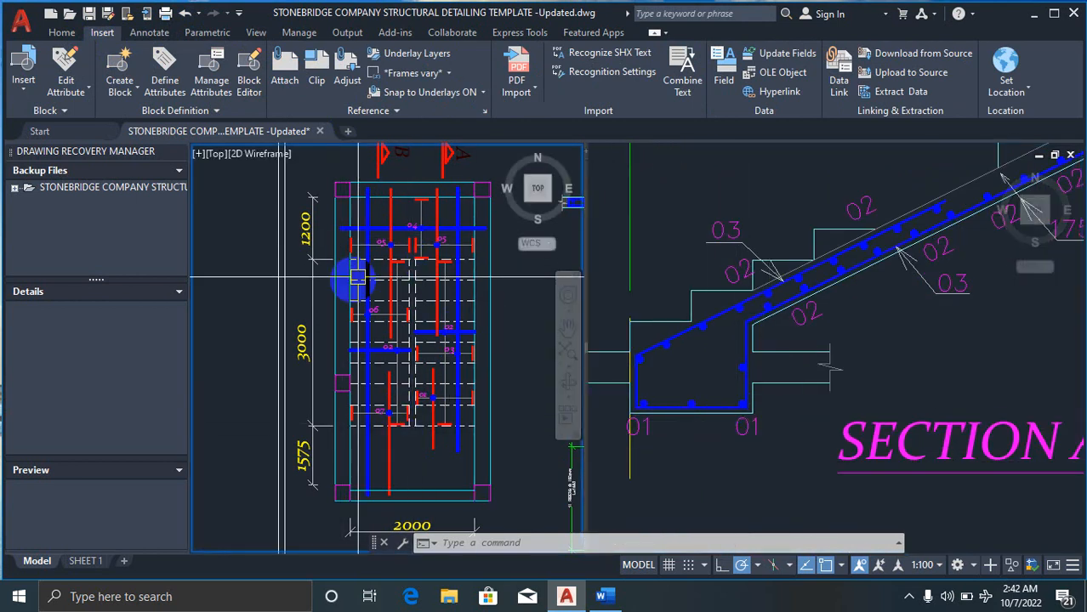
{"action": "scroll", "coordinate": [422, 432], "scroll_direction": "up", "scroll_amount": 2}
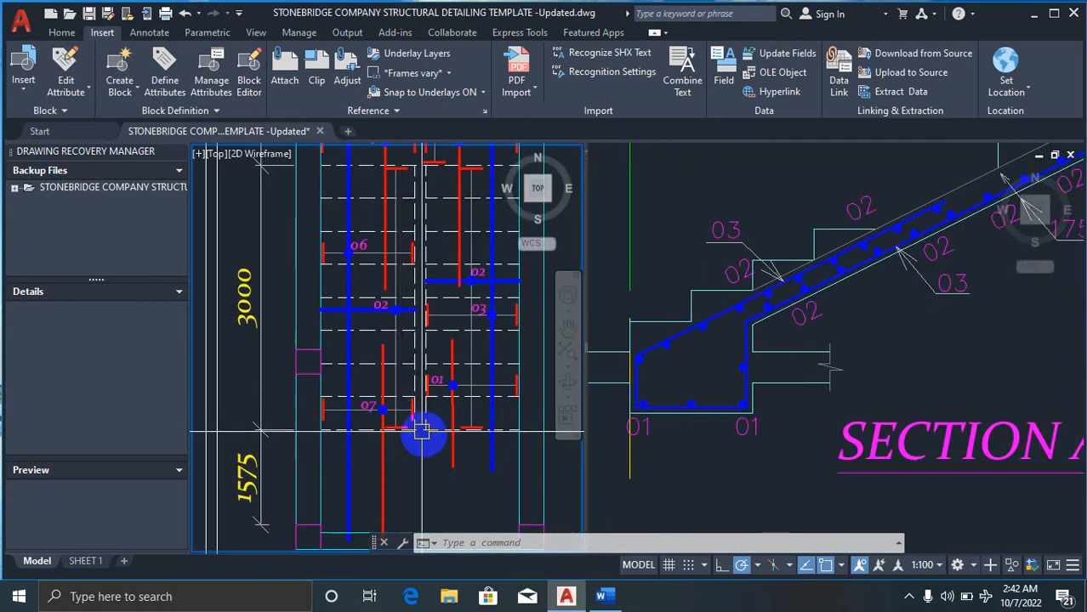
{"action": "scroll", "coordinate": [439, 437], "scroll_direction": "up", "scroll_amount": 2}
{"action": "scroll", "coordinate": [295, 403], "scroll_direction": "down", "scroll_amount": 1}
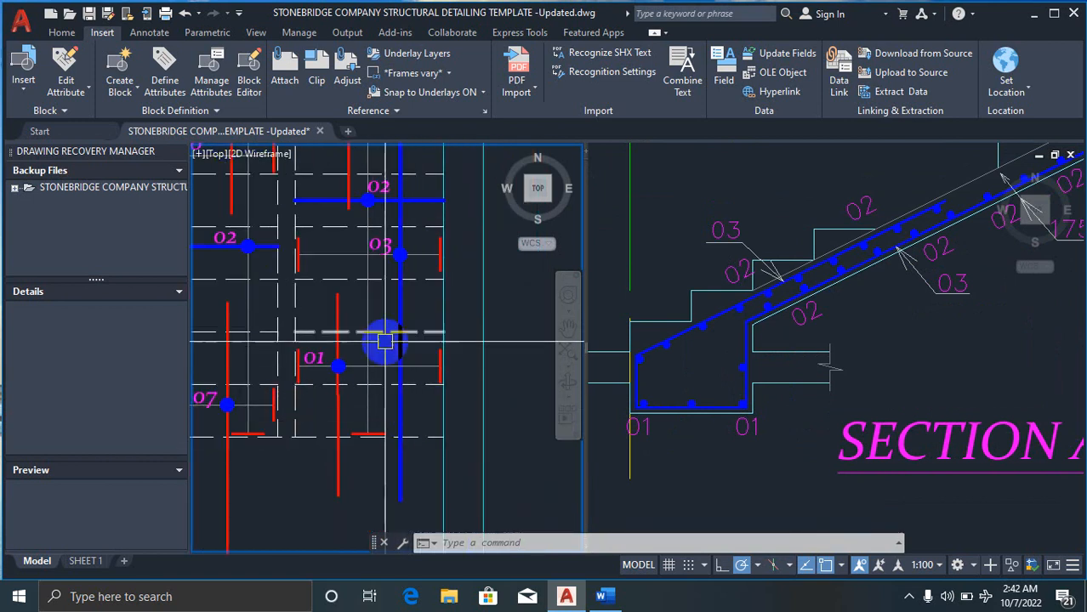
{"action": "left_click", "coordinate": [910, 278]}
{"action": "scroll", "coordinate": [910, 278], "scroll_direction": "up", "scroll_amount": 6}
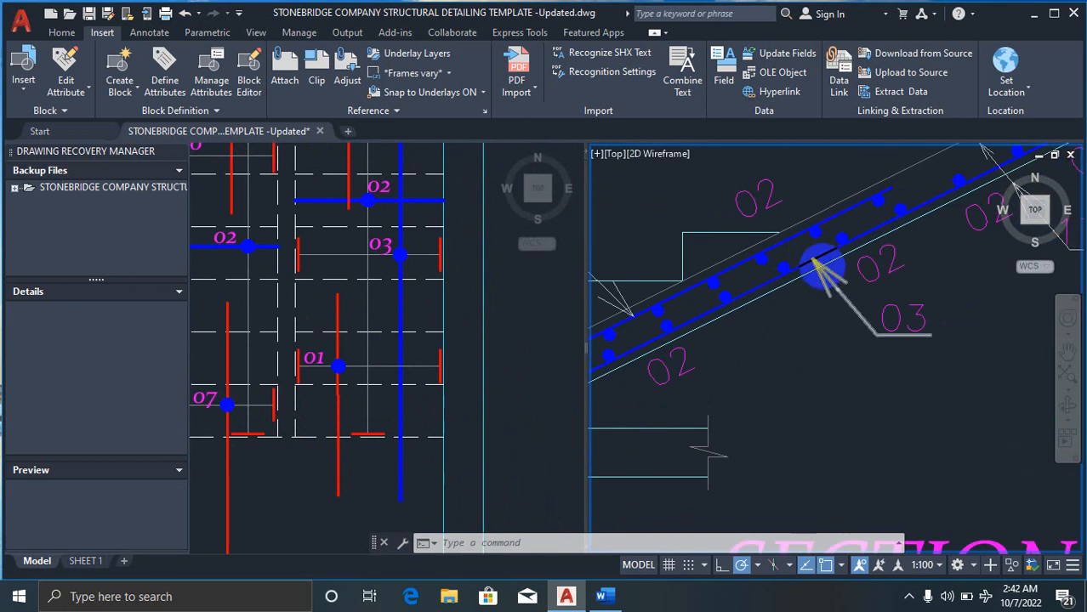
{"action": "scroll", "coordinate": [910, 341], "scroll_direction": "down", "scroll_amount": 6}
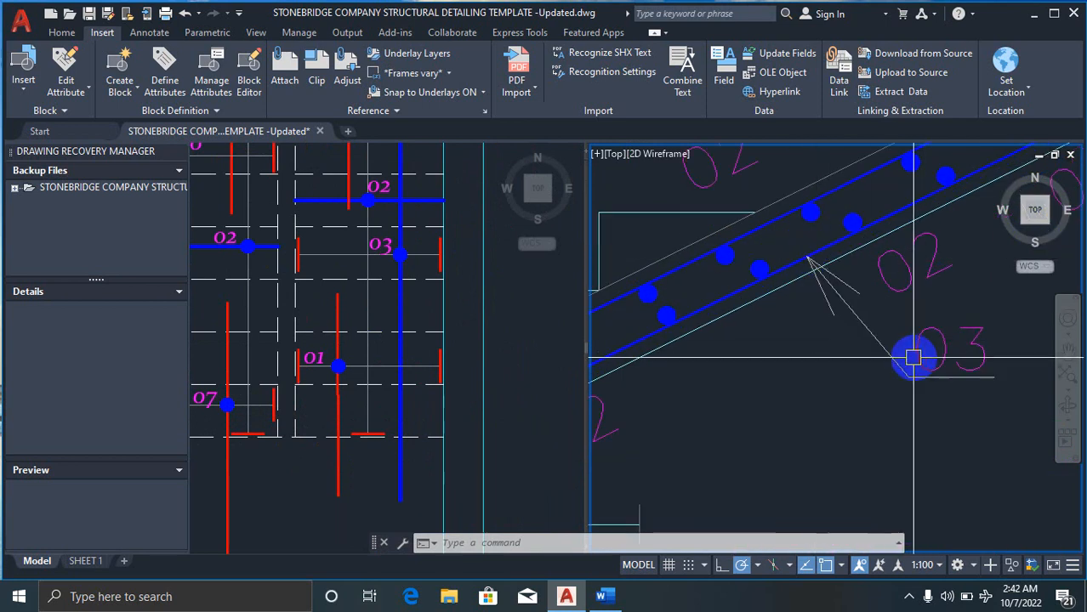
{"action": "left_click", "coordinate": [381, 383]}
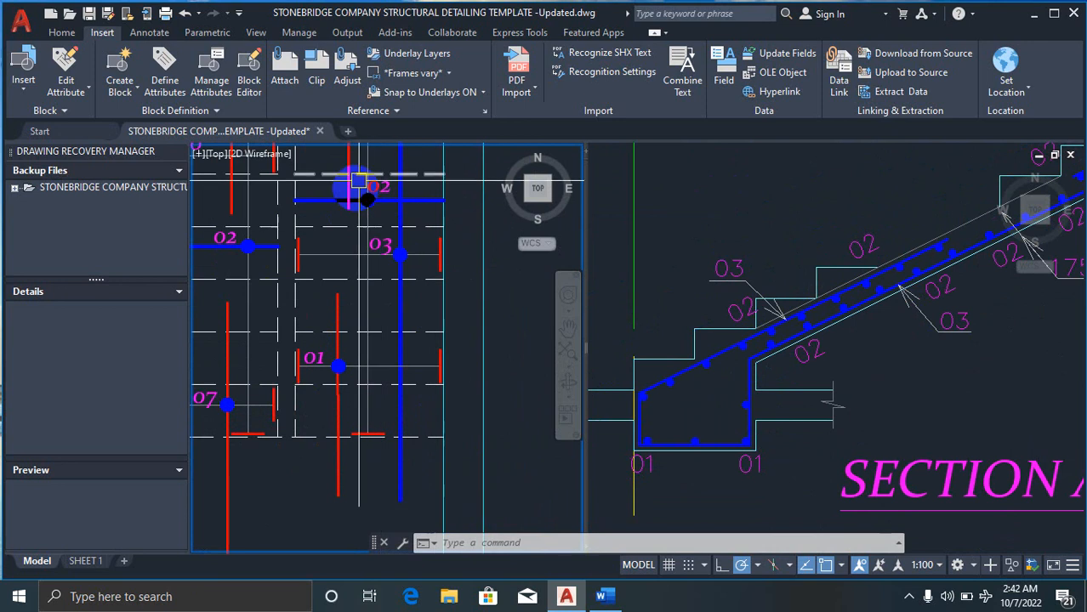
{"action": "scroll", "coordinate": [388, 383], "scroll_direction": "down", "scroll_amount": 2}
{"action": "scroll", "coordinate": [403, 199], "scroll_direction": "up", "scroll_amount": 2}
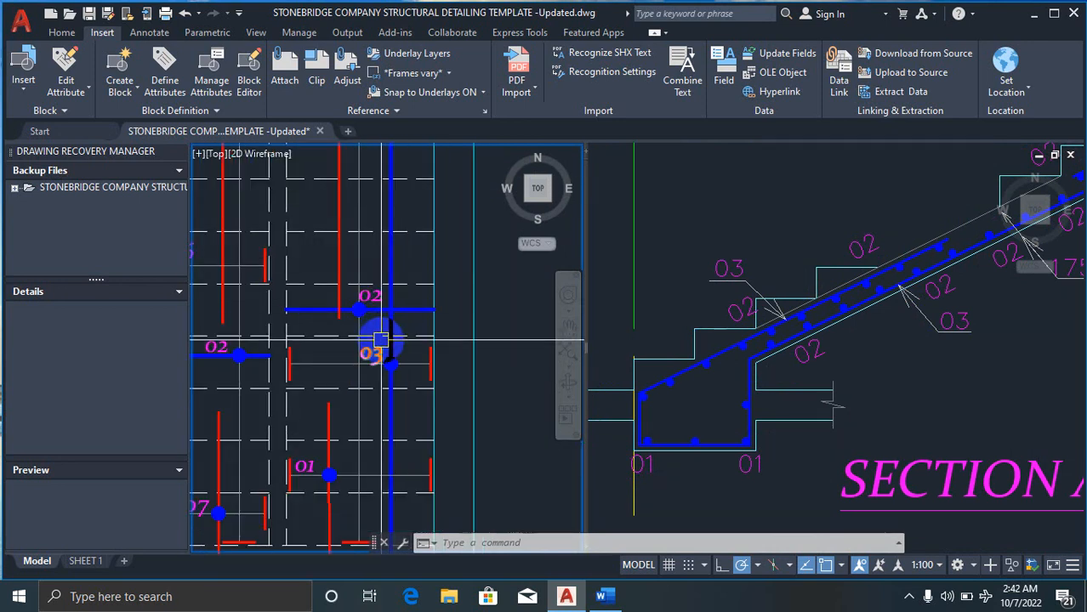
Step: Trace longitudinal bar 03 on the stair plan from the base of the flight up to the landing edge
{"action": "scroll", "coordinate": [371, 297], "scroll_direction": "down", "scroll_amount": 2}
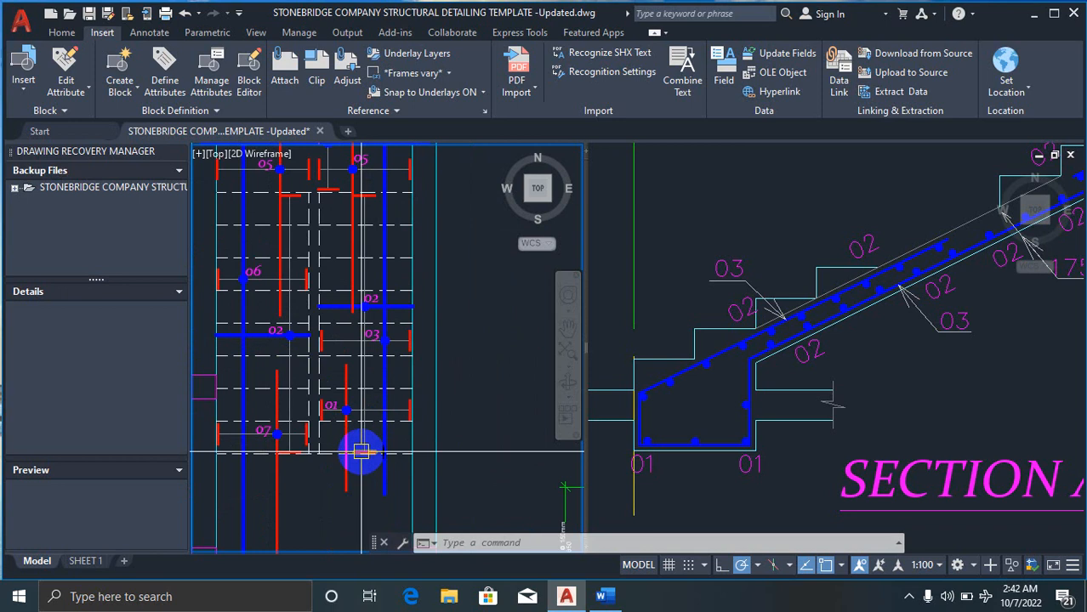
{"action": "scroll", "coordinate": [376, 255], "scroll_direction": "up", "scroll_amount": 4}
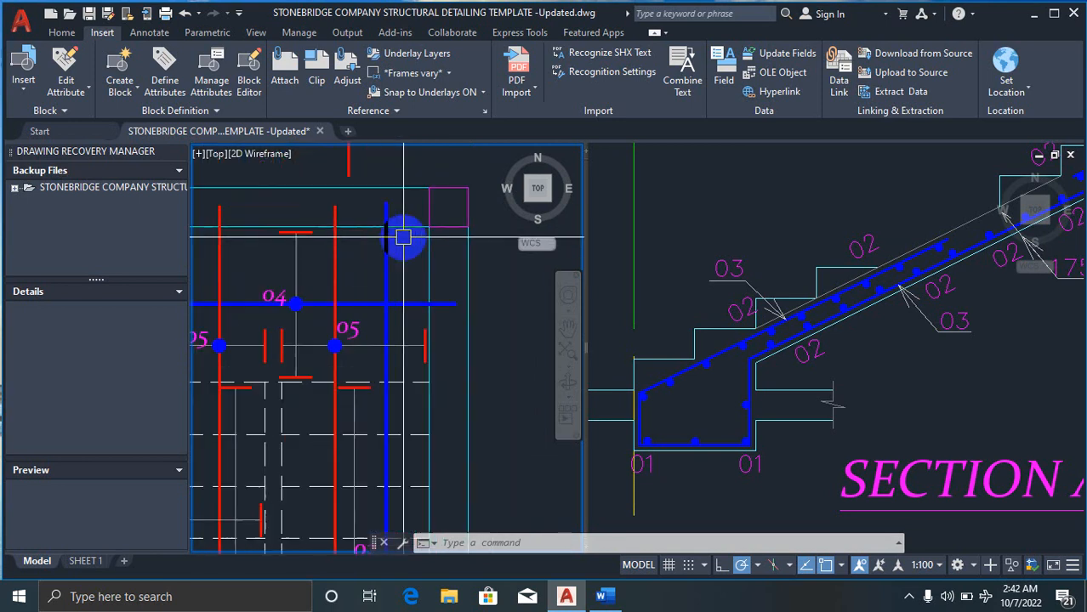
{"action": "scroll", "coordinate": [384, 219], "scroll_direction": "down", "scroll_amount": 2}
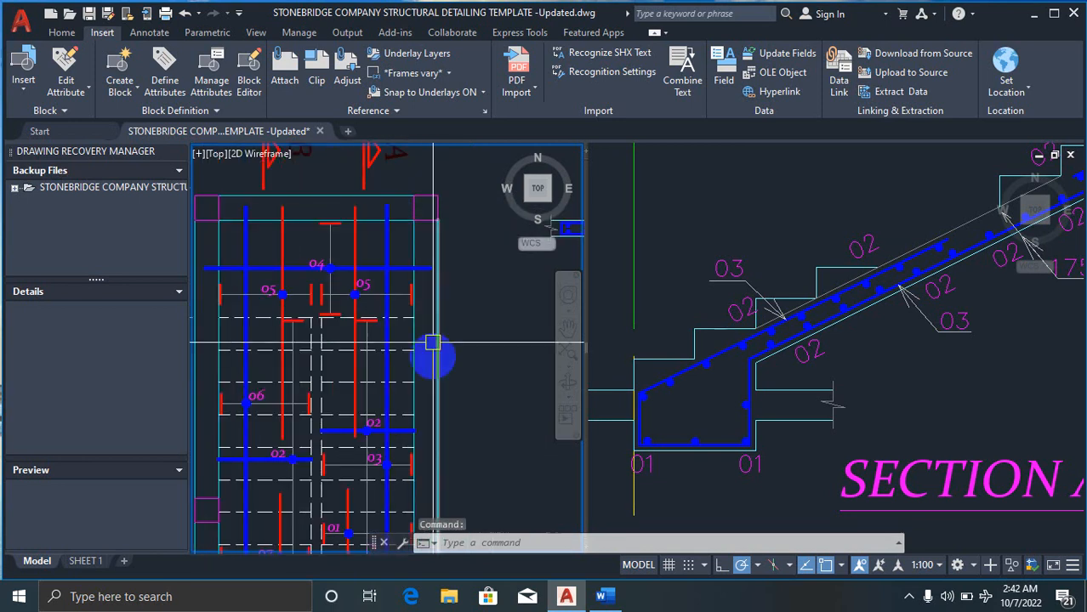
{"action": "scroll", "coordinate": [387, 291], "scroll_direction": "down", "scroll_amount": 2}
{"action": "scroll", "coordinate": [381, 444], "scroll_direction": "up", "scroll_amount": 2}
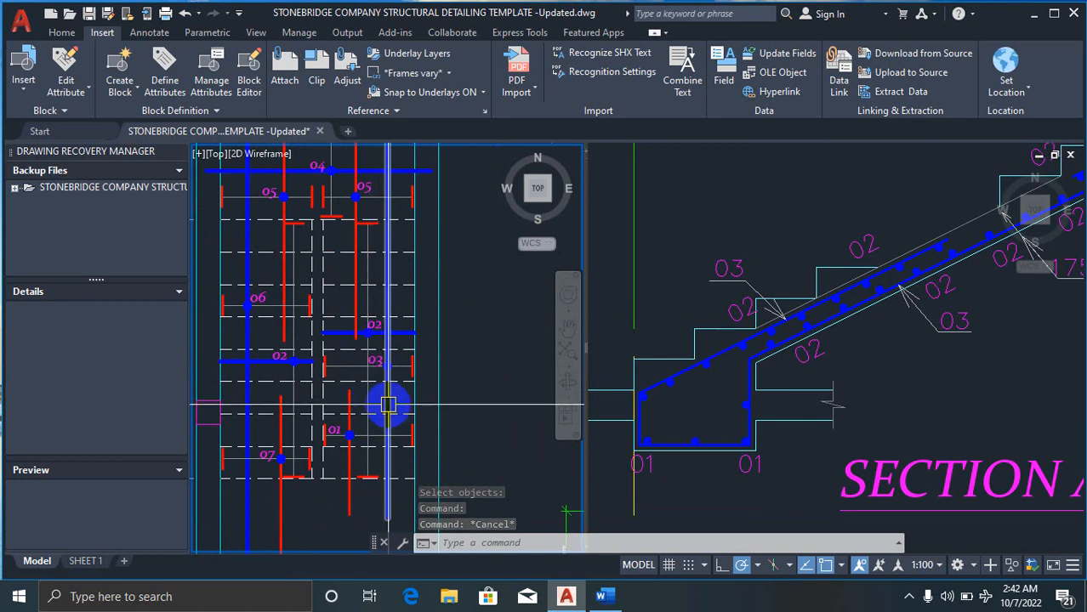
Step: Compare bar 03 on the plan flight with the 03 bars along the waist in Section A-A
{"action": "left_click", "coordinate": [658, 295]}
{"action": "scroll", "coordinate": [670, 366], "scroll_direction": "down", "scroll_amount": 2}
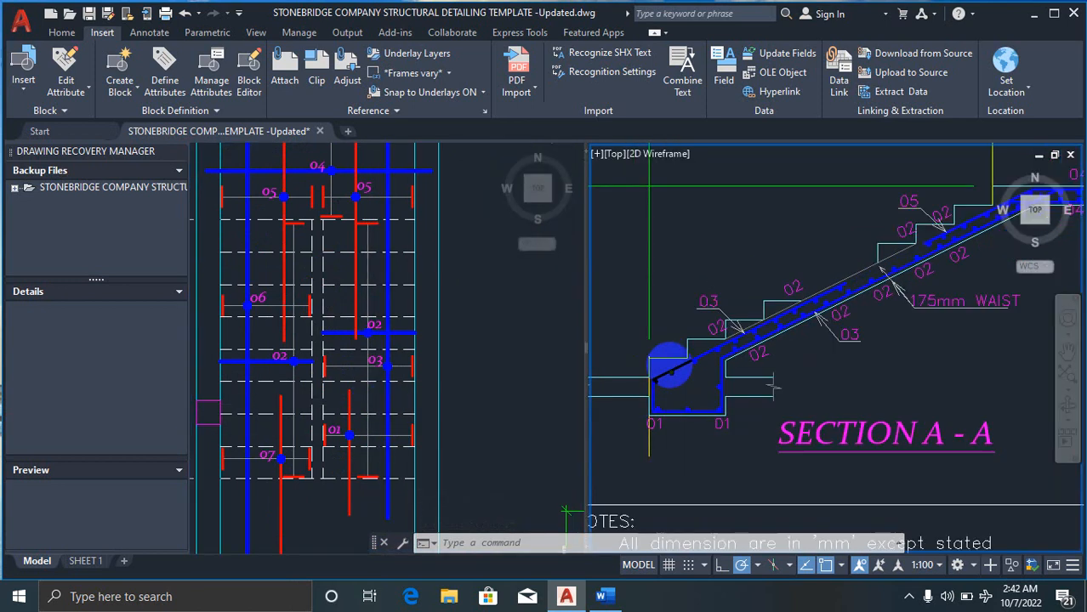
{"action": "scroll", "coordinate": [670, 366], "scroll_direction": "down", "scroll_amount": 3}
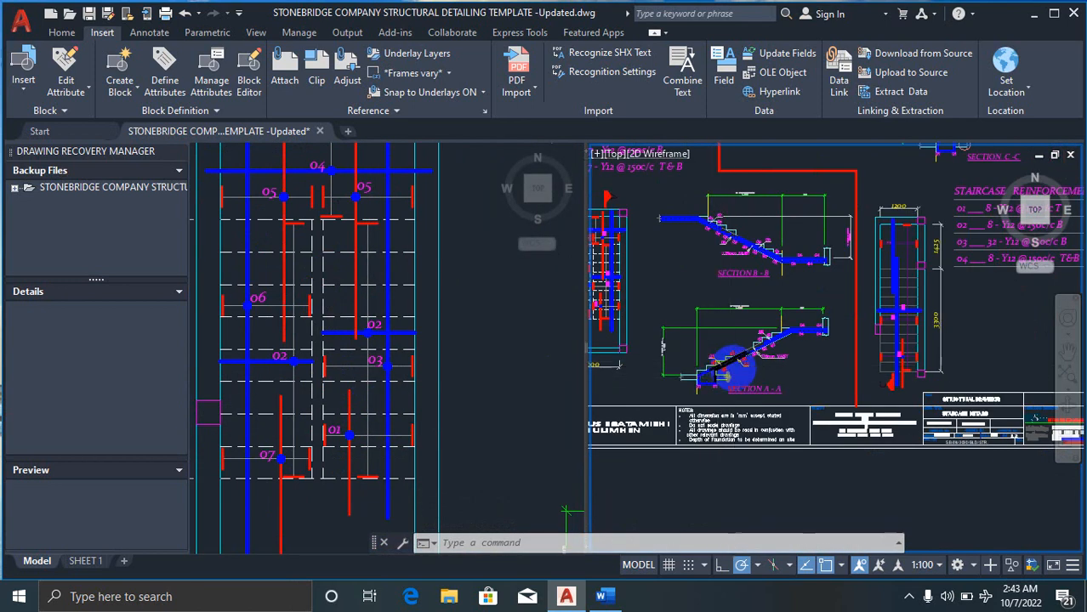
{"action": "scroll", "coordinate": [730, 364], "scroll_direction": "up", "scroll_amount": 4}
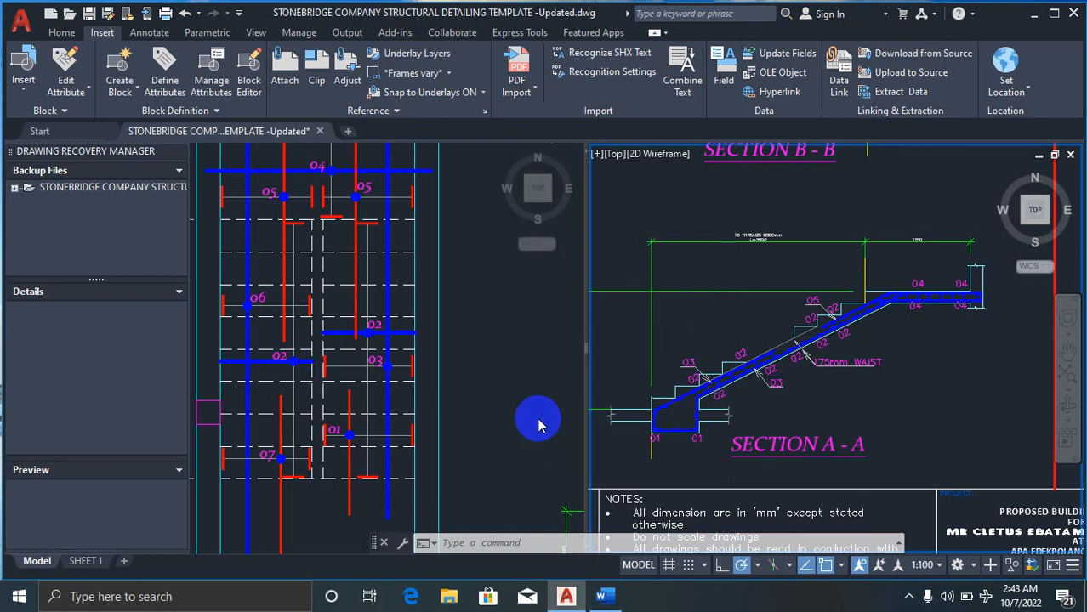
{"action": "left_click", "coordinate": [389, 334]}
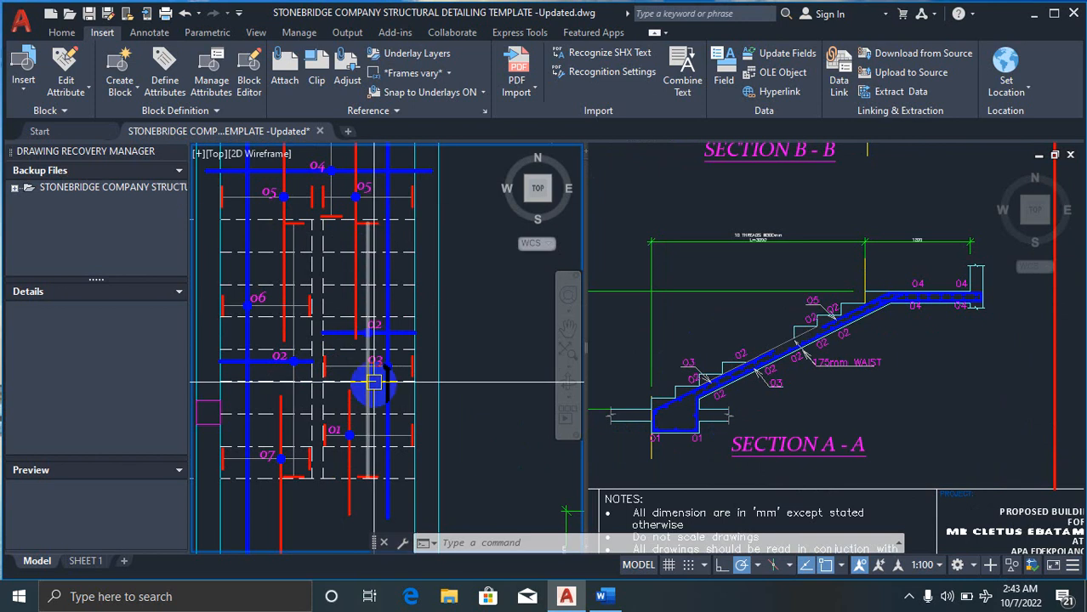
{"action": "left_click", "coordinate": [699, 372]}
{"action": "scroll", "coordinate": [733, 371], "scroll_direction": "up", "scroll_amount": 5}
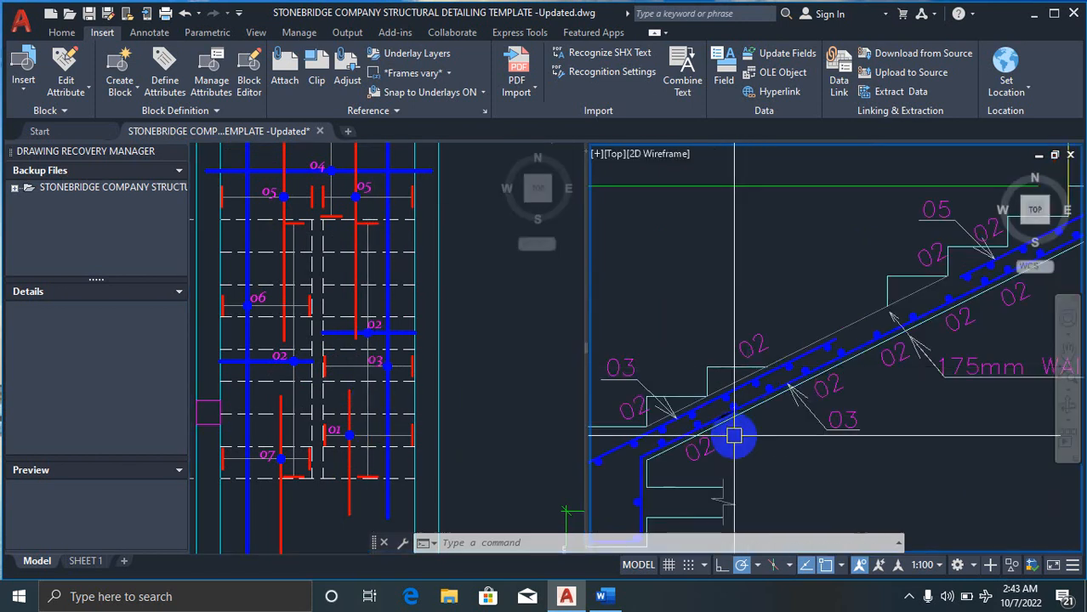
Step: Highlight the bottom 02 distribution bars along the lower waist in Section A-A, and clear the selection
{"action": "scroll", "coordinate": [657, 442], "scroll_direction": "up", "scroll_amount": 4}
{"action": "scroll", "coordinate": [658, 441], "scroll_direction": "up", "scroll_amount": 2}
{"action": "left_click", "coordinate": [662, 440]}
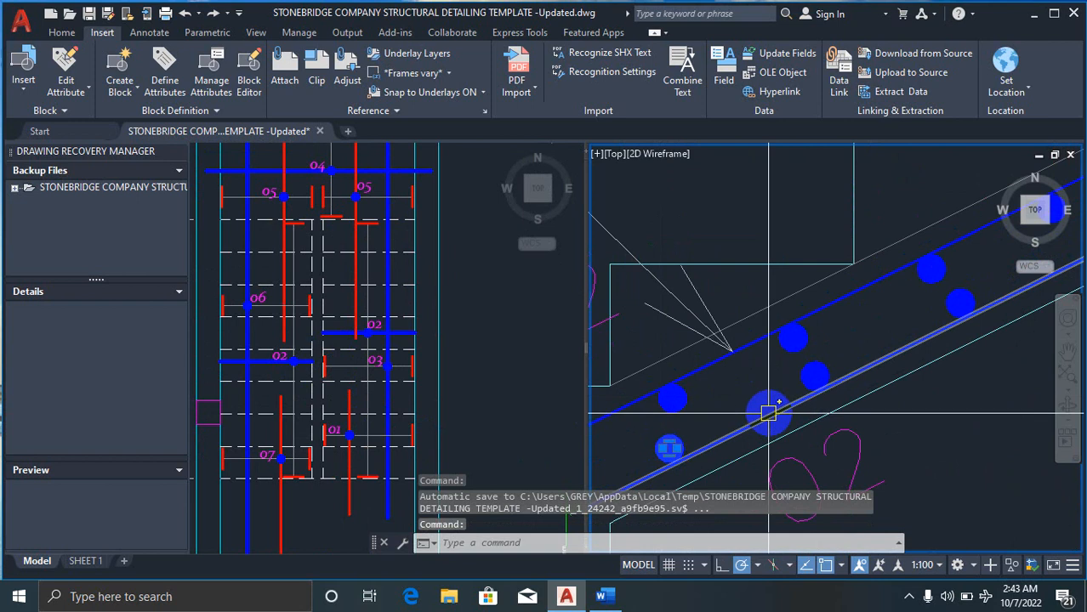
{"action": "left_click", "coordinate": [814, 377]}
{"action": "left_click", "coordinate": [958, 302]}
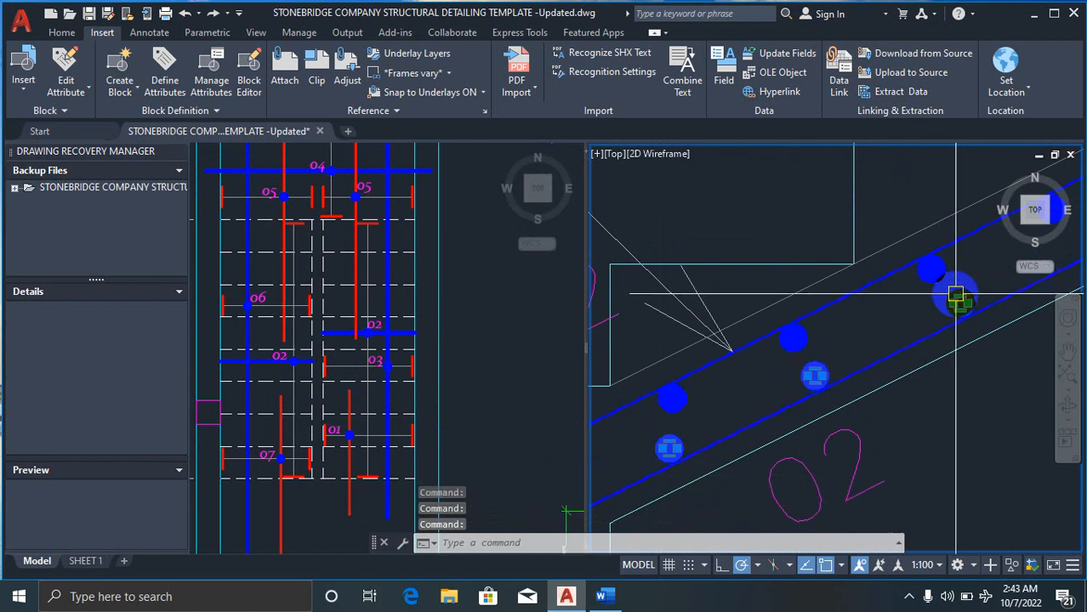
{"action": "scroll", "coordinate": [634, 373], "scroll_direction": "down", "scroll_amount": 2}
{"action": "scroll", "coordinate": [622, 377], "scroll_direction": "down", "scroll_amount": 2}
{"action": "scroll", "coordinate": [878, 294], "scroll_direction": "up", "scroll_amount": 4}
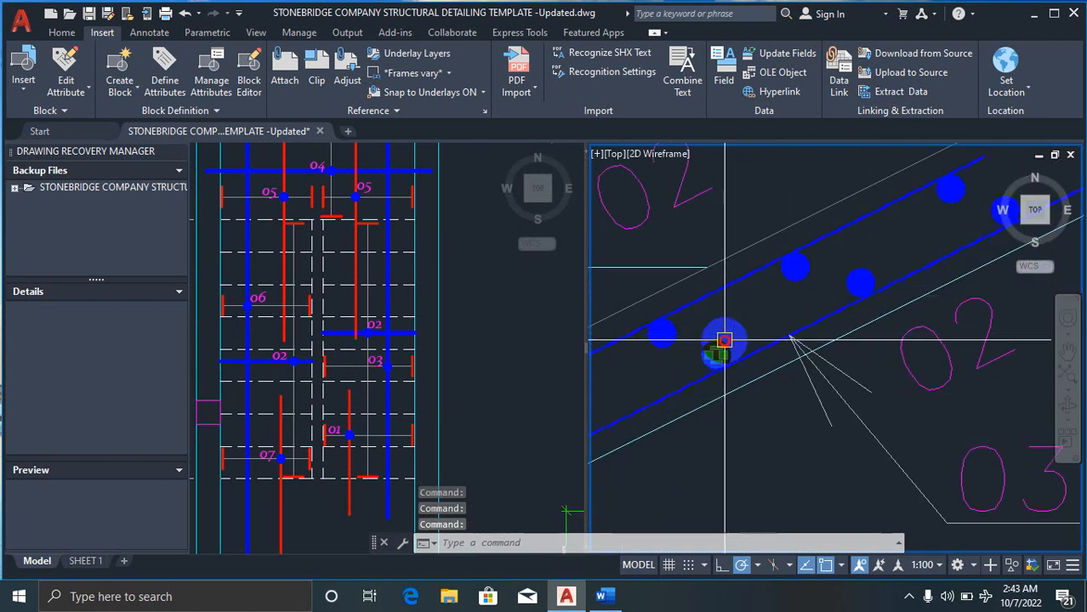
{"action": "scroll", "coordinate": [868, 279], "scroll_direction": "down", "scroll_amount": 1}
{"action": "key", "text": "Escape"}
{"action": "scroll", "coordinate": [791, 305], "scroll_direction": "down", "scroll_amount": 1}
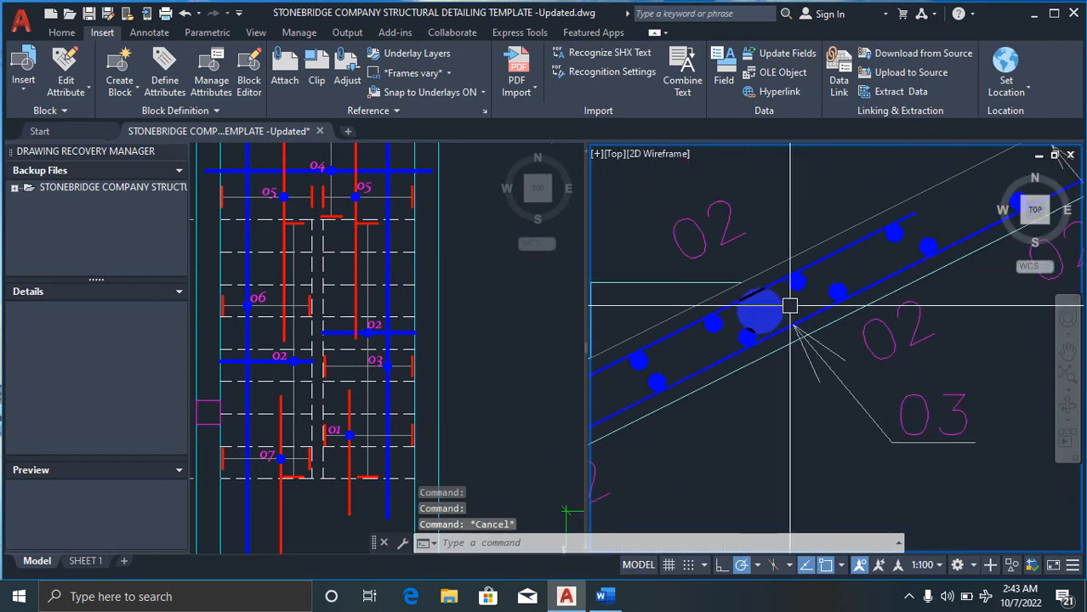
Step: Examine bar 02 across the flight and bars 04 and 05 at the landing on the stair plan
{"action": "left_click", "coordinate": [327, 359]}
{"action": "scroll", "coordinate": [357, 335], "scroll_direction": "up", "scroll_amount": 6}
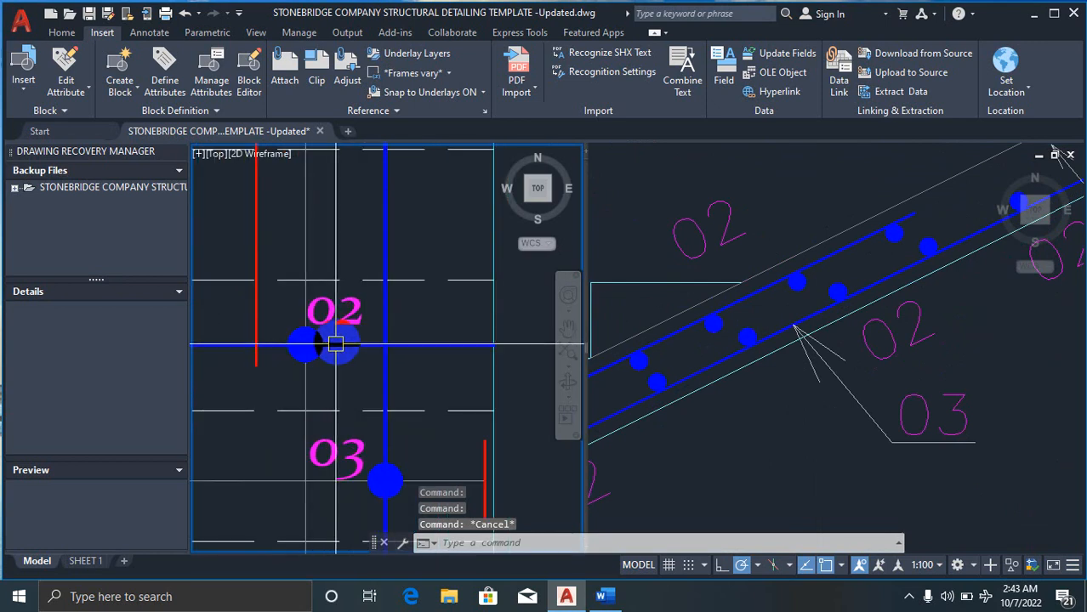
{"action": "scroll", "coordinate": [340, 357], "scroll_direction": "down", "scroll_amount": 5}
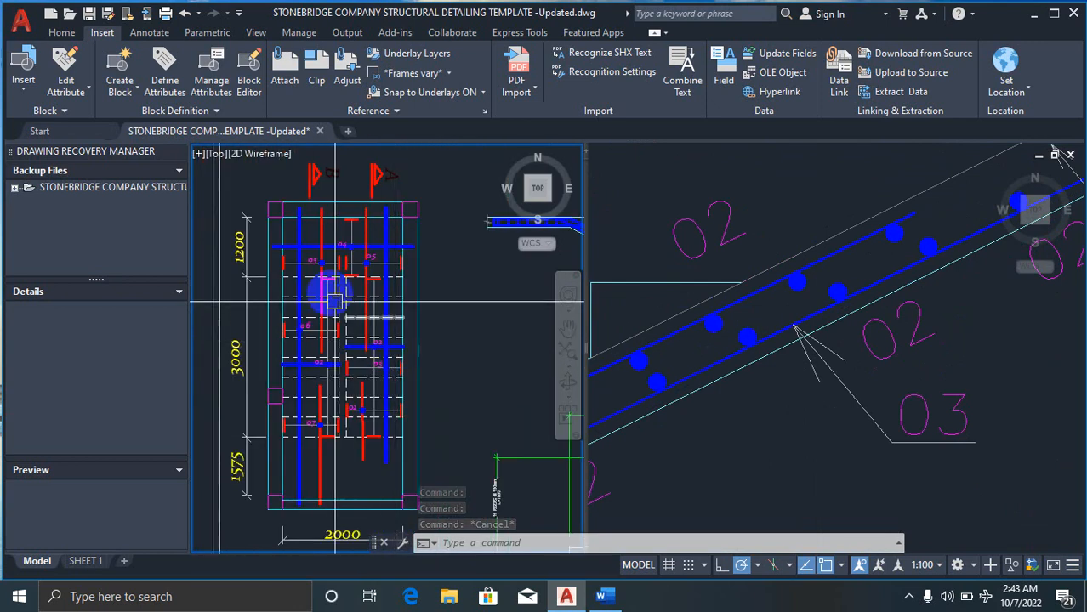
{"action": "scroll", "coordinate": [334, 300], "scroll_direction": "up", "scroll_amount": 5}
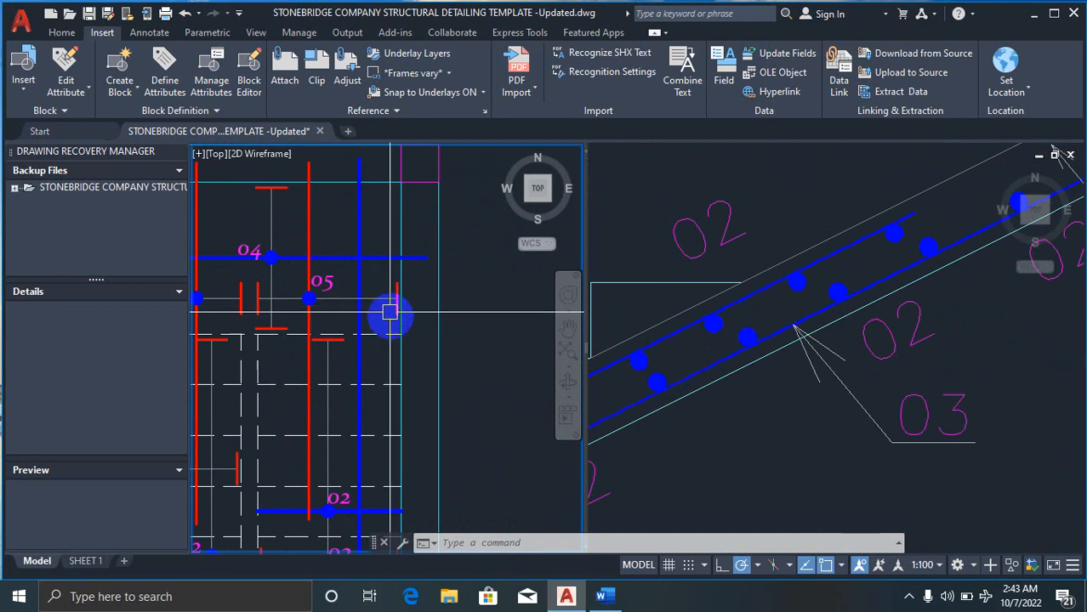
{"action": "scroll", "coordinate": [323, 230], "scroll_direction": "down", "scroll_amount": 3}
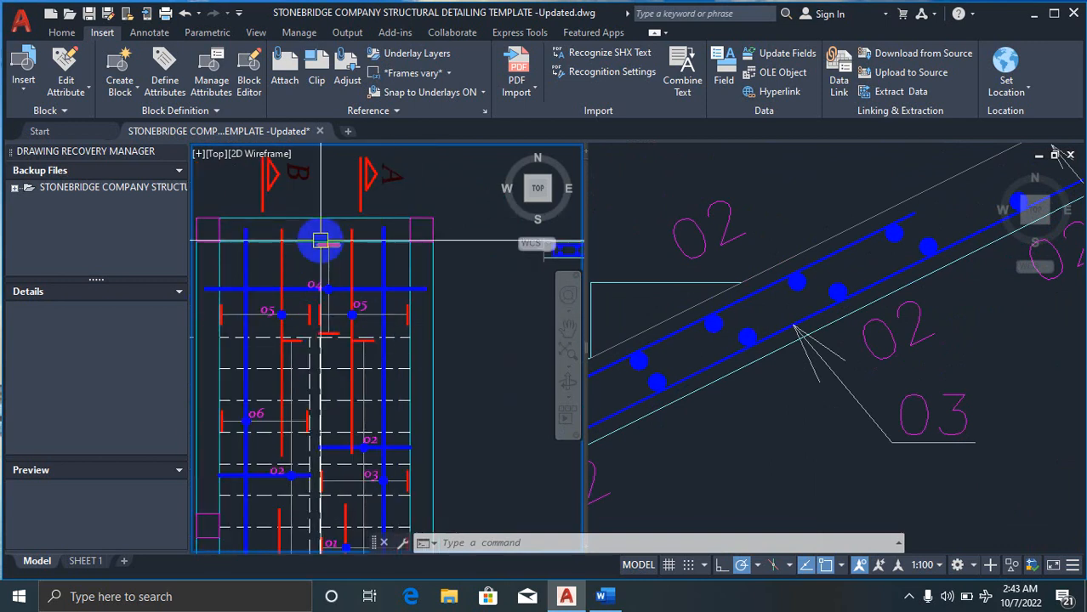
{"action": "scroll", "coordinate": [514, 291], "scroll_direction": "down", "scroll_amount": 2}
{"action": "scroll", "coordinate": [387, 295], "scroll_direction": "up", "scroll_amount": 4}
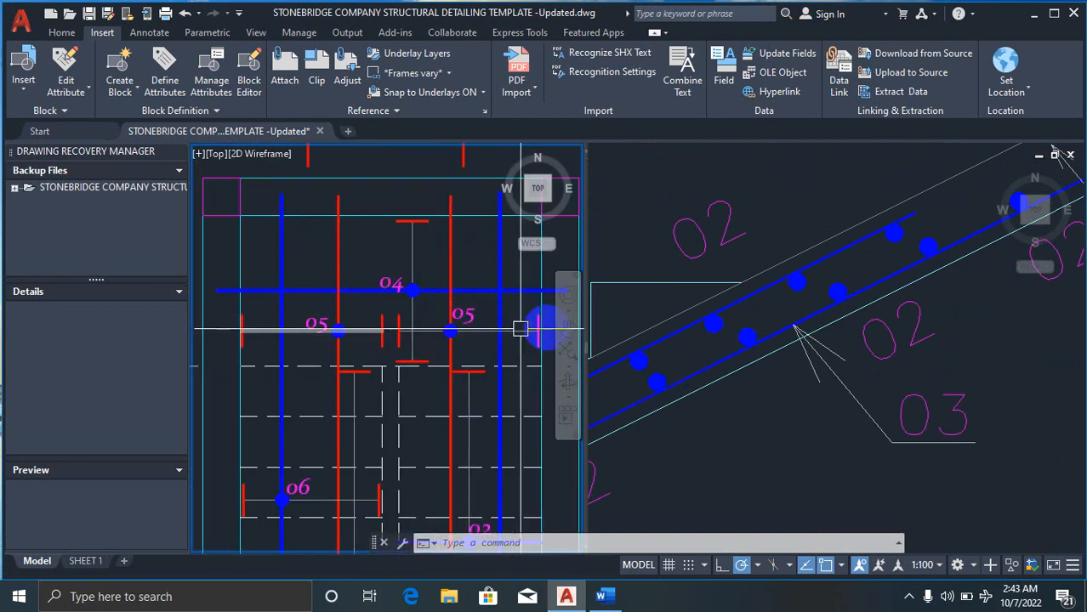
Step: Examine the landing slab in Section A-A, checking the top and bottom bars marked 04
{"action": "left_click", "coordinate": [764, 335]}
{"action": "scroll", "coordinate": [764, 335], "scroll_direction": "down", "scroll_amount": 5}
{"action": "scroll", "coordinate": [900, 283], "scroll_direction": "up", "scroll_amount": 3}
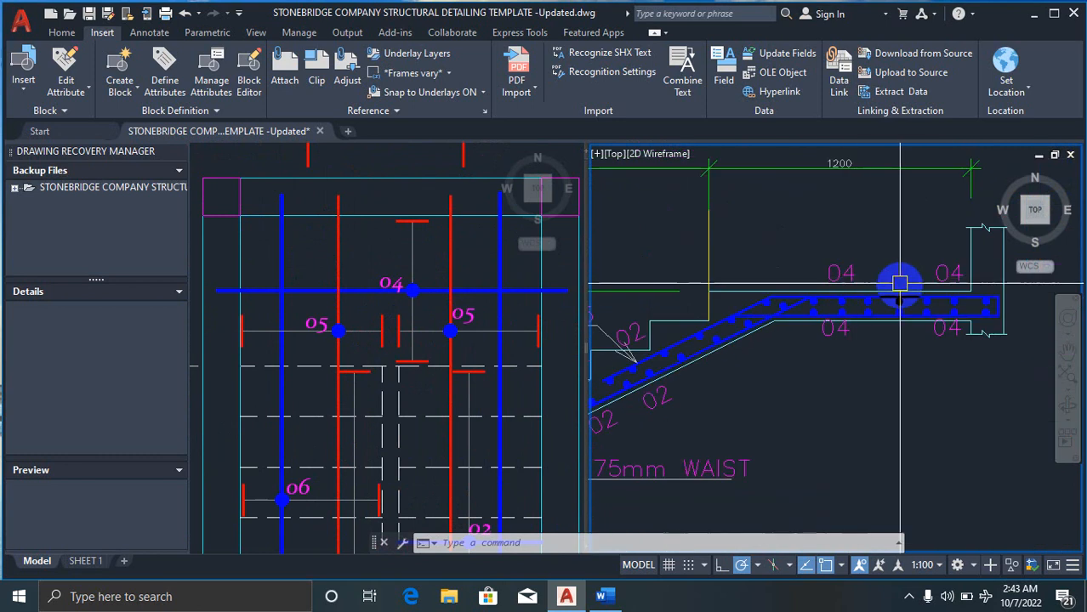
{"action": "scroll", "coordinate": [776, 347], "scroll_direction": "up", "scroll_amount": 3}
{"action": "scroll", "coordinate": [774, 344], "scroll_direction": "down", "scroll_amount": 3}
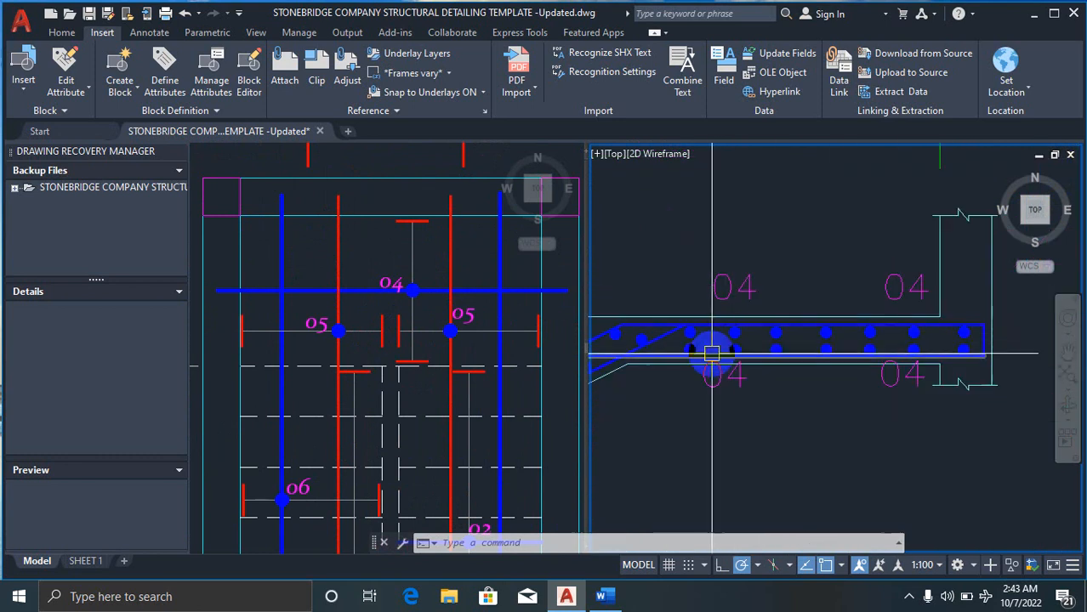
{"action": "scroll", "coordinate": [711, 352], "scroll_direction": "up", "scroll_amount": 3}
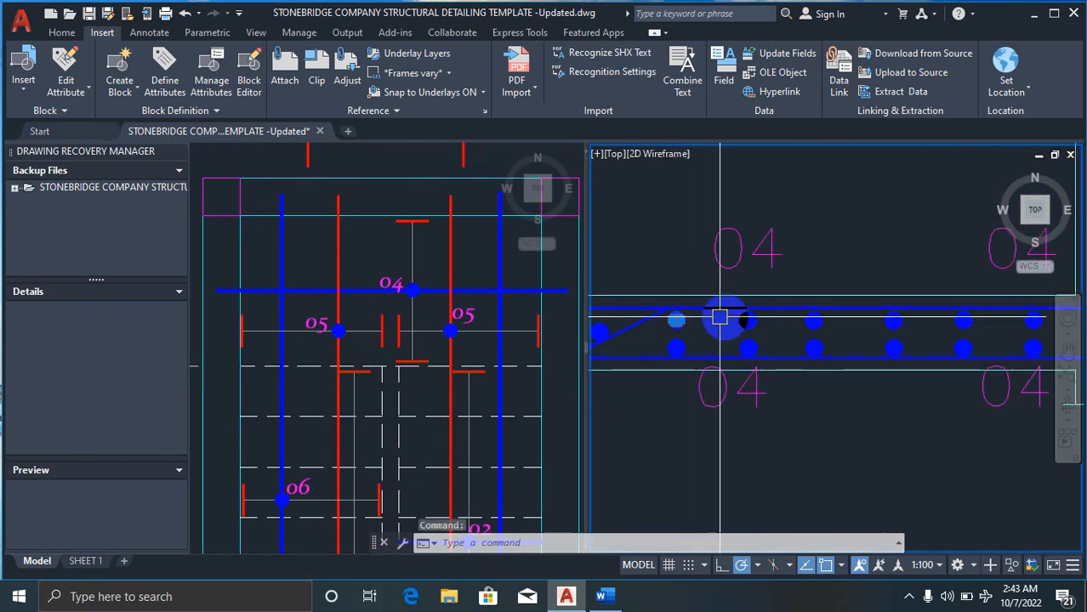
Step: Highlight the paired top and bottom 04 bar dots in Section A-A's landing, and clear the selection
{"action": "left_click", "coordinate": [748, 318]}
{"action": "left_click", "coordinate": [747, 347]}
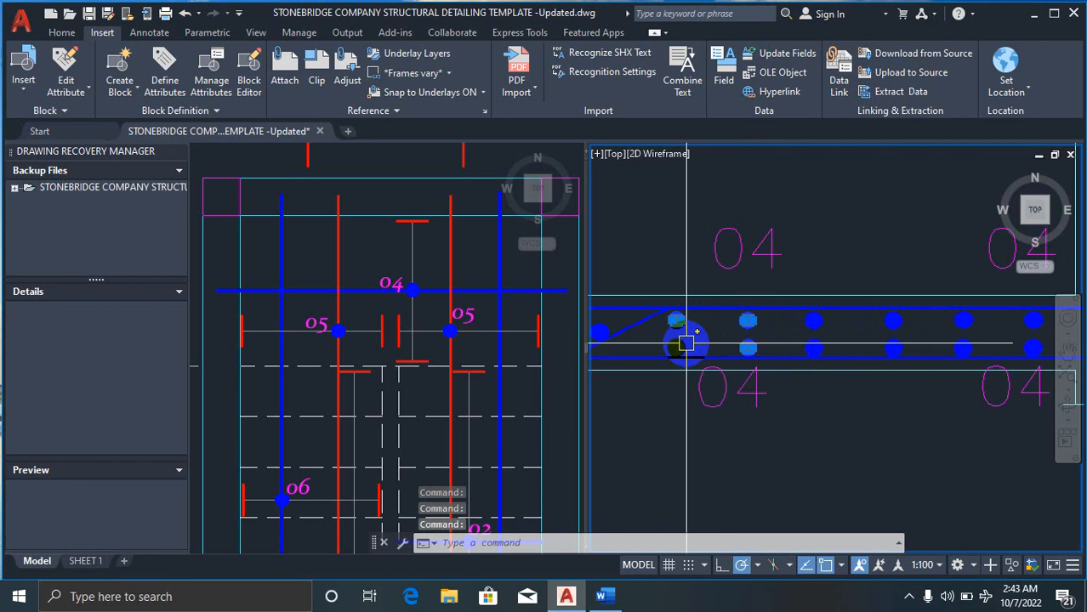
{"action": "left_click", "coordinate": [815, 320]}
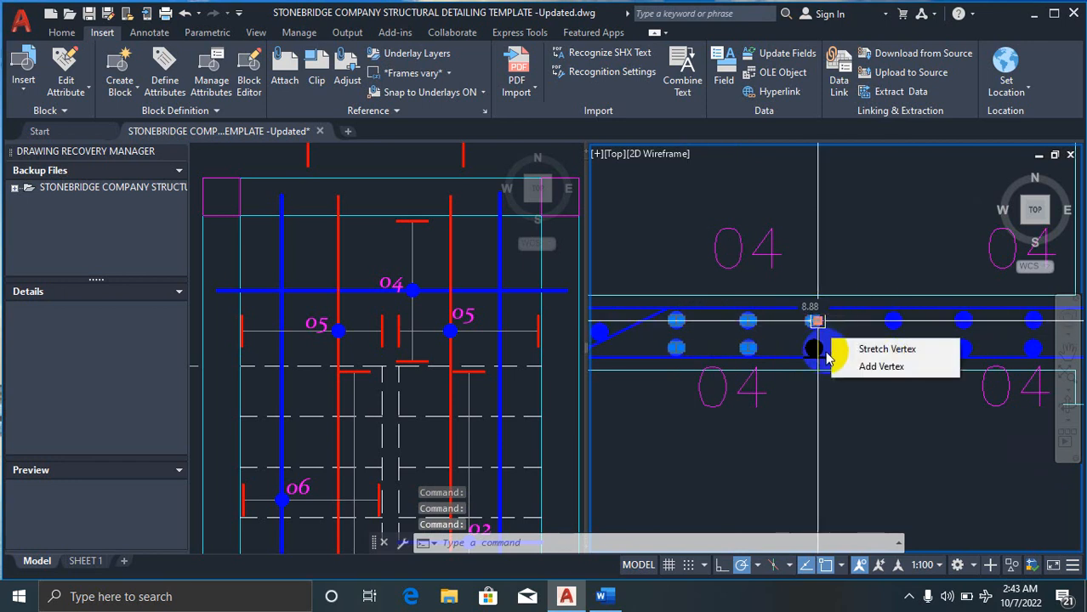
{"action": "left_click", "coordinate": [821, 344]}
{"action": "left_click", "coordinate": [889, 320]}
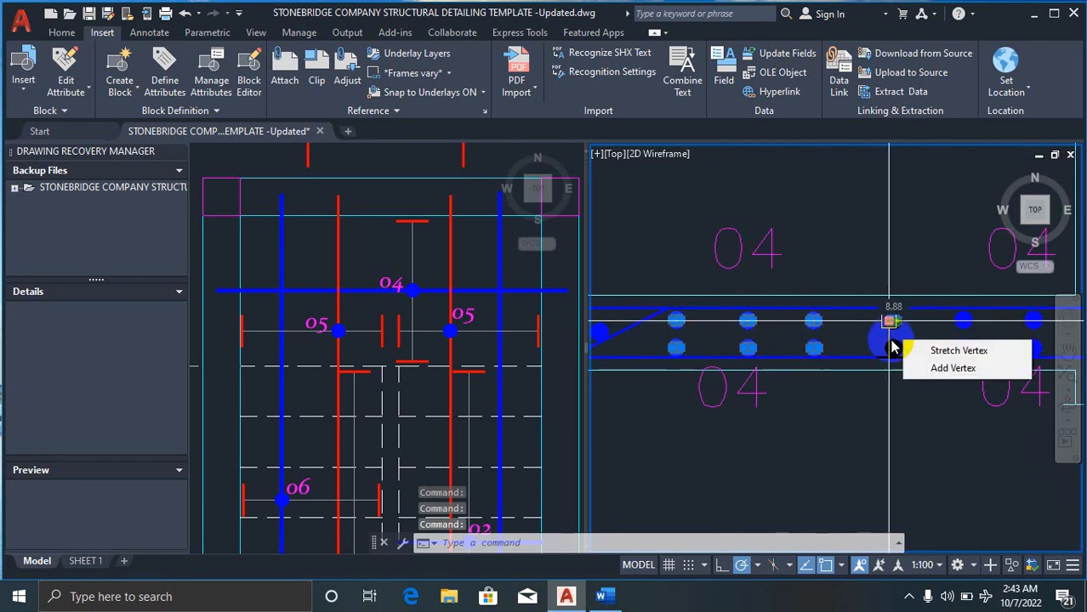
{"action": "left_click", "coordinate": [892, 351]}
{"action": "scroll", "coordinate": [893, 344], "scroll_direction": "down", "scroll_amount": 10}
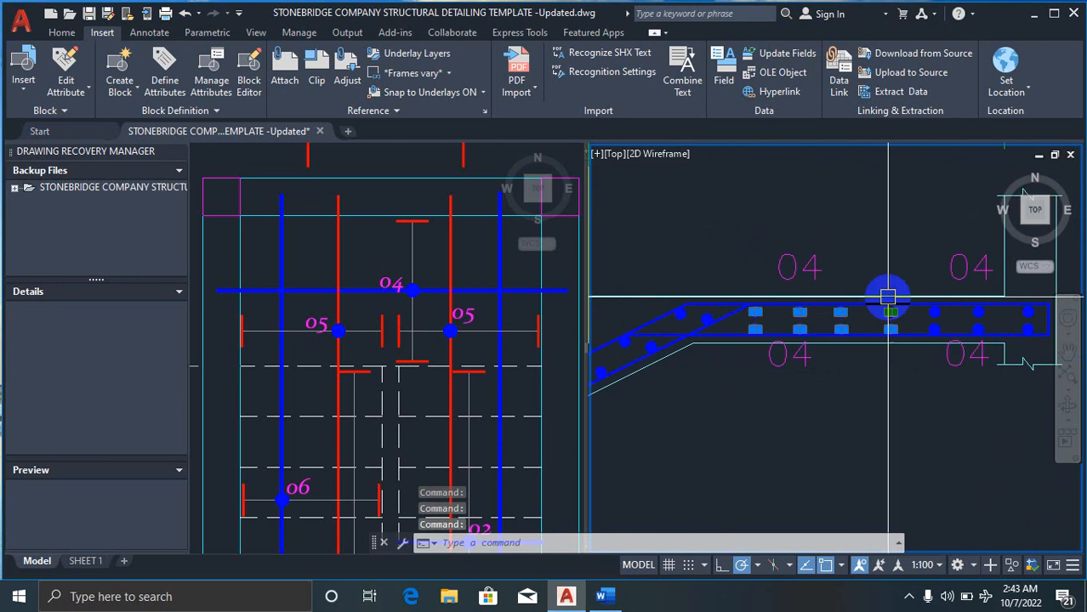
{"action": "key", "text": "Escape"}
Step: Read the entry for bar mark 04 in the STAIRCASE REINFORCEMENT list above the stair plan
{"action": "scroll", "coordinate": [919, 355], "scroll_direction": "down", "scroll_amount": 2}
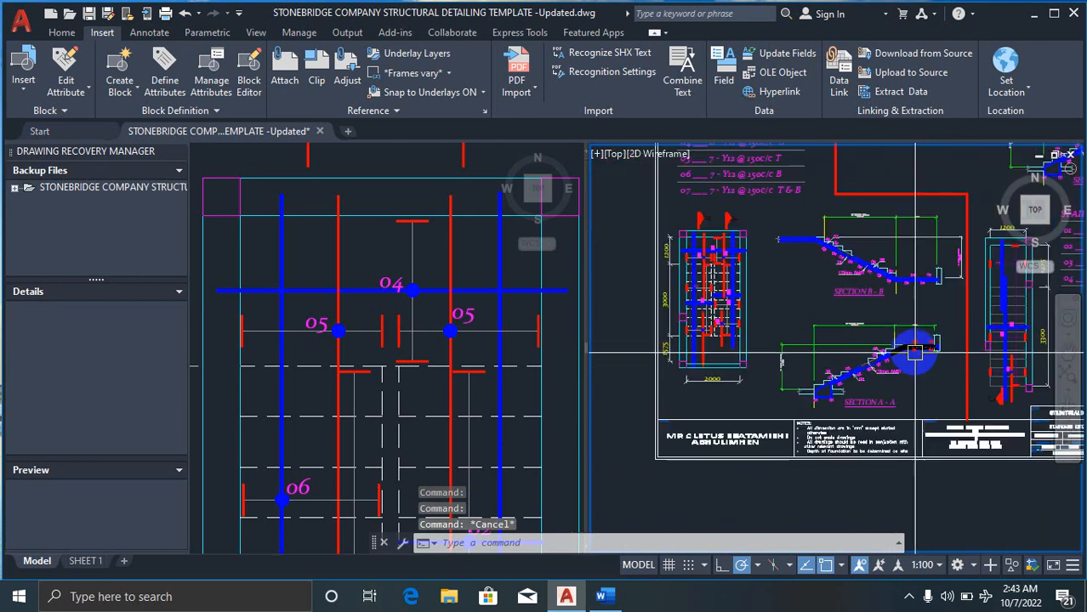
{"action": "scroll", "coordinate": [793, 274], "scroll_direction": "down", "scroll_amount": 2}
{"action": "scroll", "coordinate": [767, 187], "scroll_direction": "up", "scroll_amount": 2}
{"action": "scroll", "coordinate": [746, 159], "scroll_direction": "up", "scroll_amount": 4}
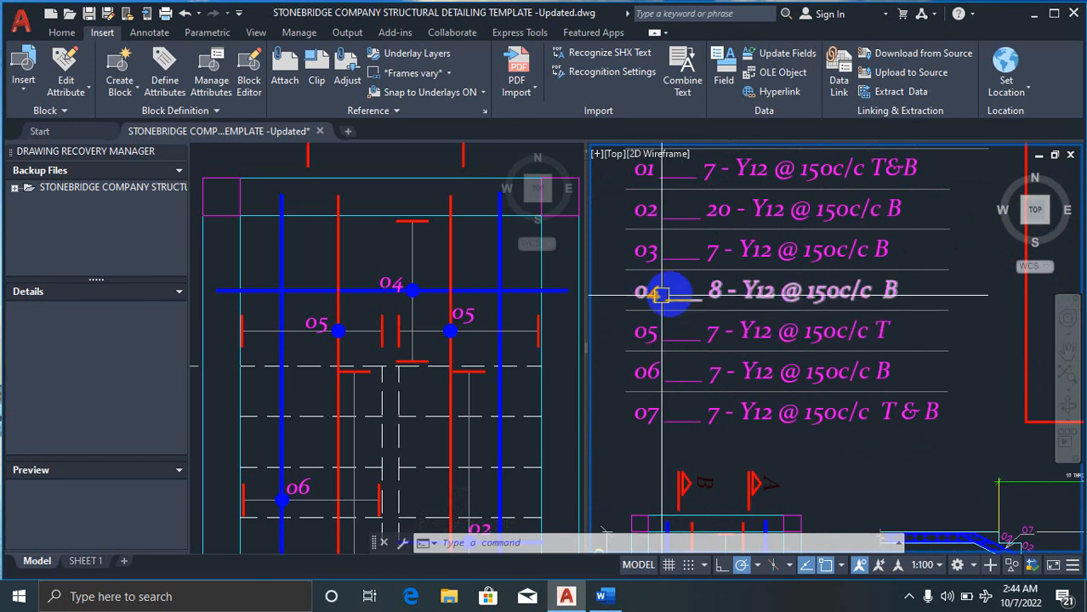
{"action": "scroll", "coordinate": [662, 293], "scroll_direction": "down", "scroll_amount": 5}
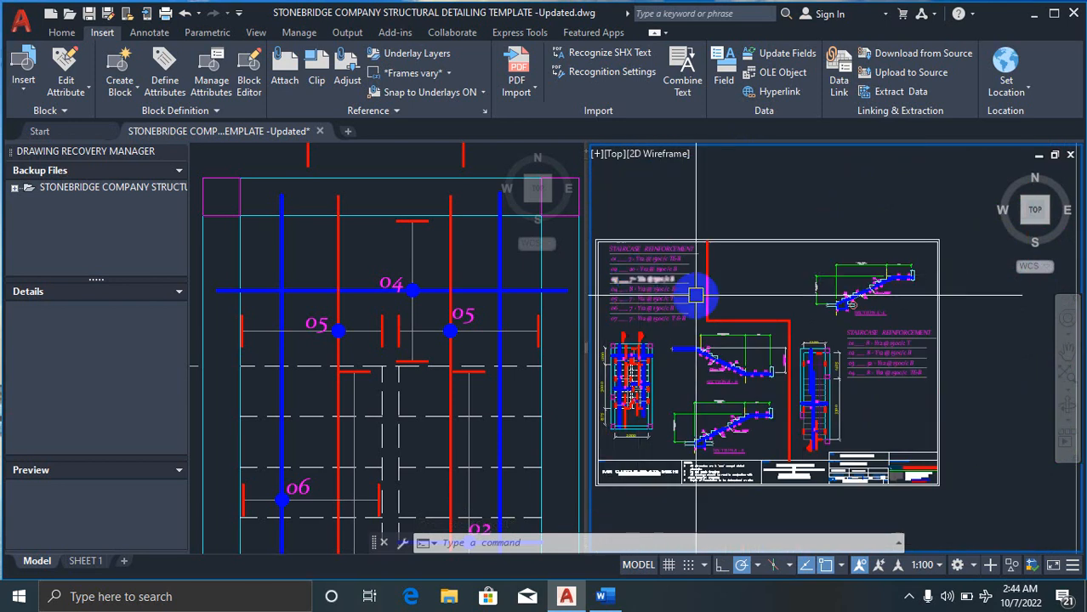
Step: Review the 04 bars in Section A-A's landing again alongside the landing on the plan, and clear any selection
{"action": "scroll", "coordinate": [710, 413], "scroll_direction": "up", "scroll_amount": 1}
{"action": "scroll", "coordinate": [710, 413], "scroll_direction": "up", "scroll_amount": 5}
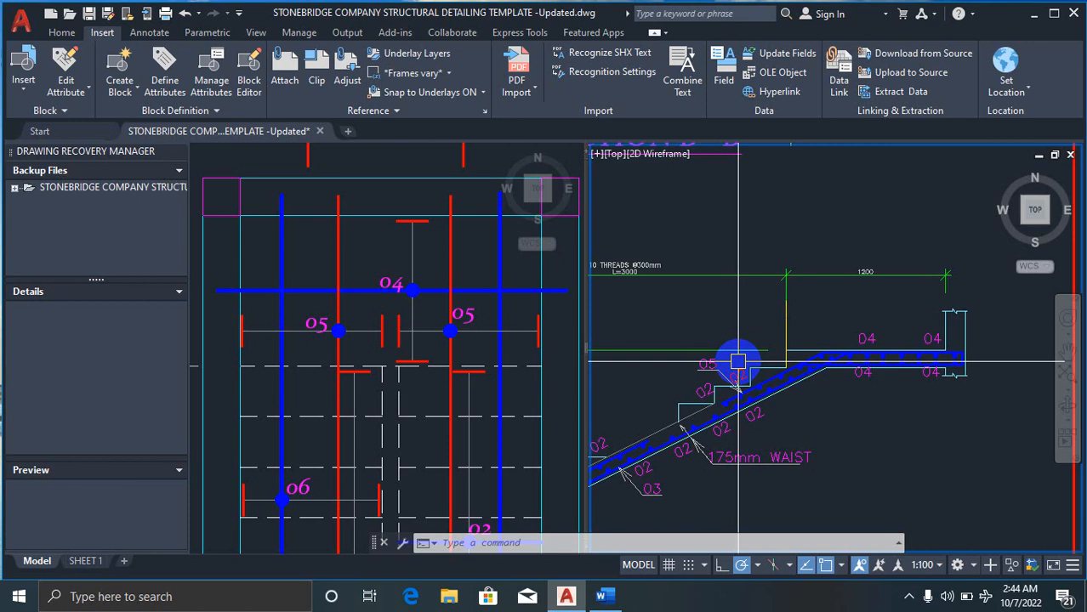
{"action": "left_click", "coordinate": [419, 279]}
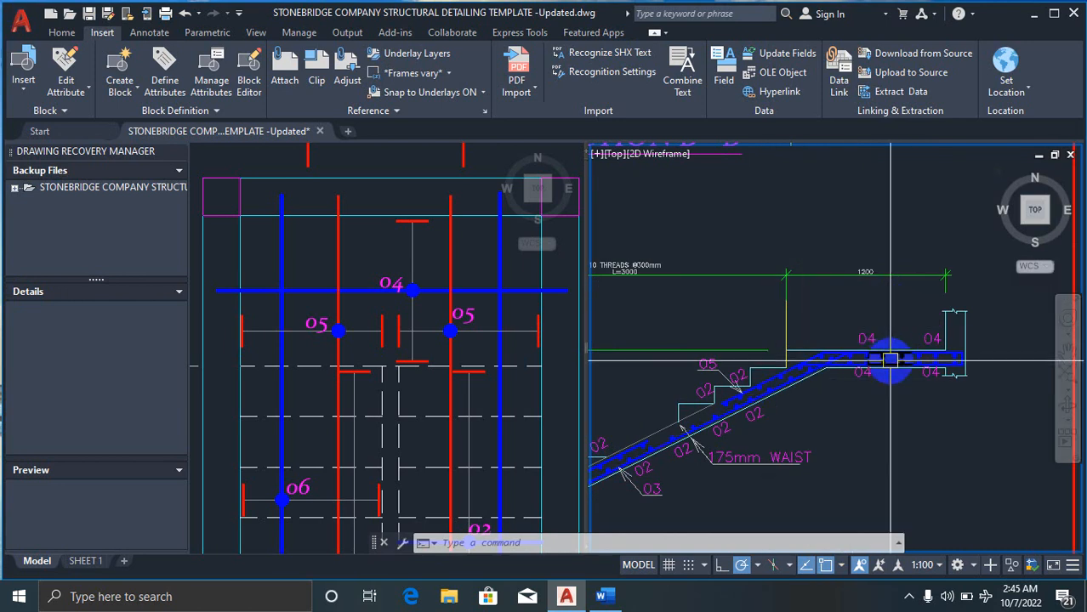
{"action": "scroll", "coordinate": [891, 358], "scroll_direction": "up", "scroll_amount": 5}
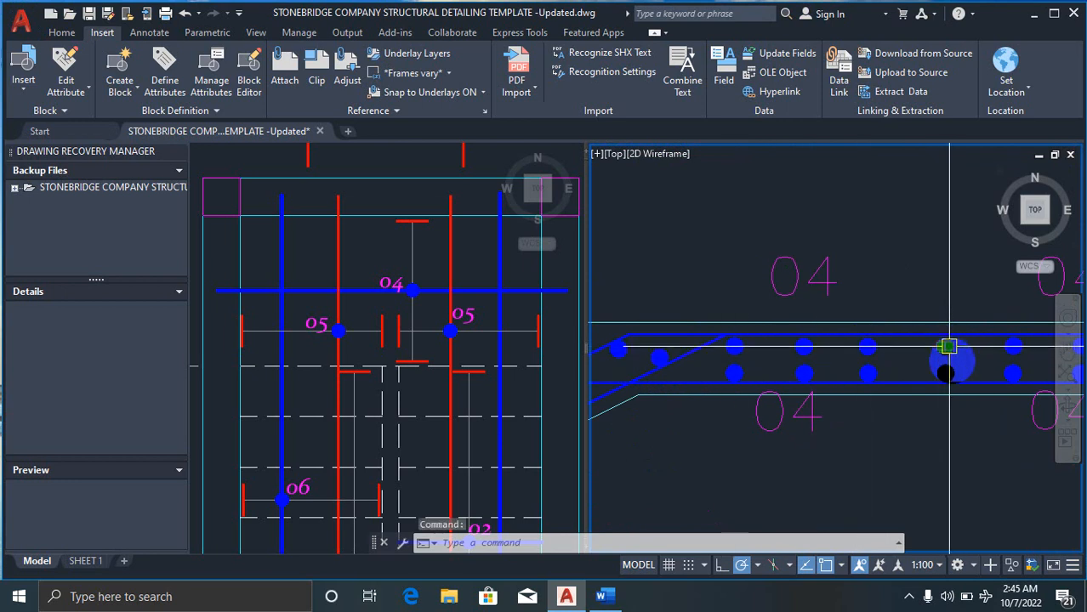
{"action": "scroll", "coordinate": [948, 346], "scroll_direction": "down", "scroll_amount": 7}
{"action": "key", "text": "Escape"}
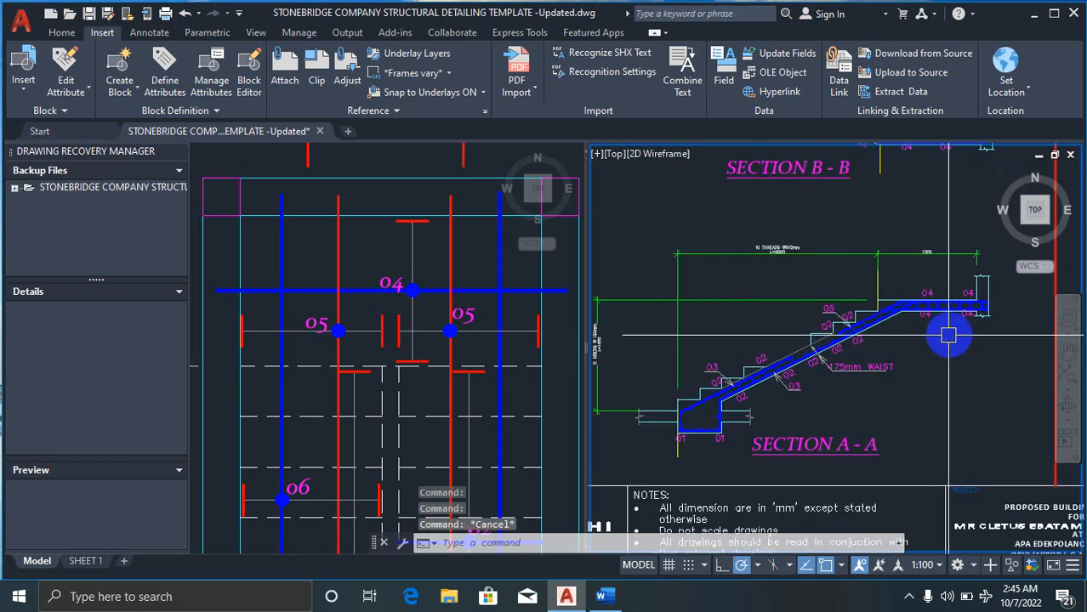
Step: Locate bar 04 across the 1200 landing on the stair plan and review the whole staircase sheet
{"action": "scroll", "coordinate": [948, 335], "scroll_direction": "down", "scroll_amount": 1}
{"action": "scroll", "coordinate": [891, 338], "scroll_direction": "down", "scroll_amount": 2}
{"action": "scroll", "coordinate": [770, 236], "scroll_direction": "up", "scroll_amount": 2}
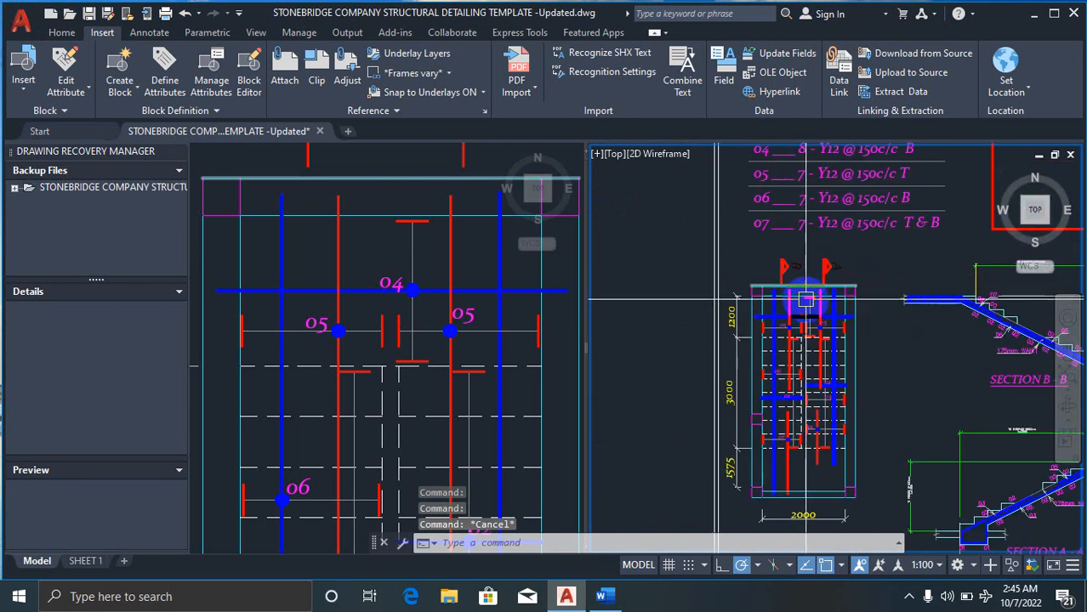
{"action": "scroll", "coordinate": [805, 299], "scroll_direction": "up", "scroll_amount": 4}
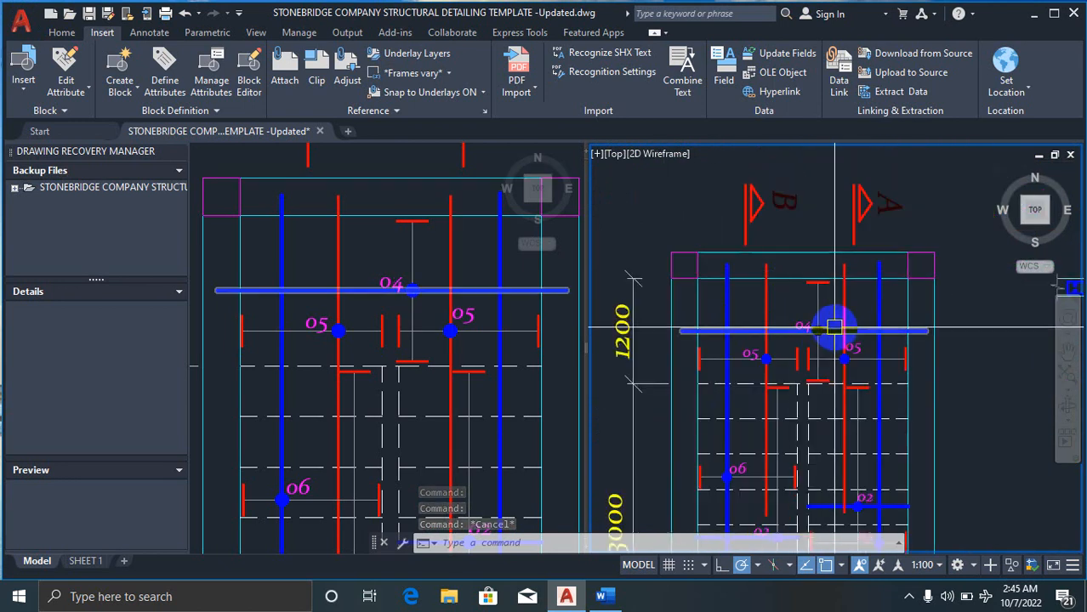
{"action": "scroll", "coordinate": [749, 305], "scroll_direction": "down", "scroll_amount": 5}
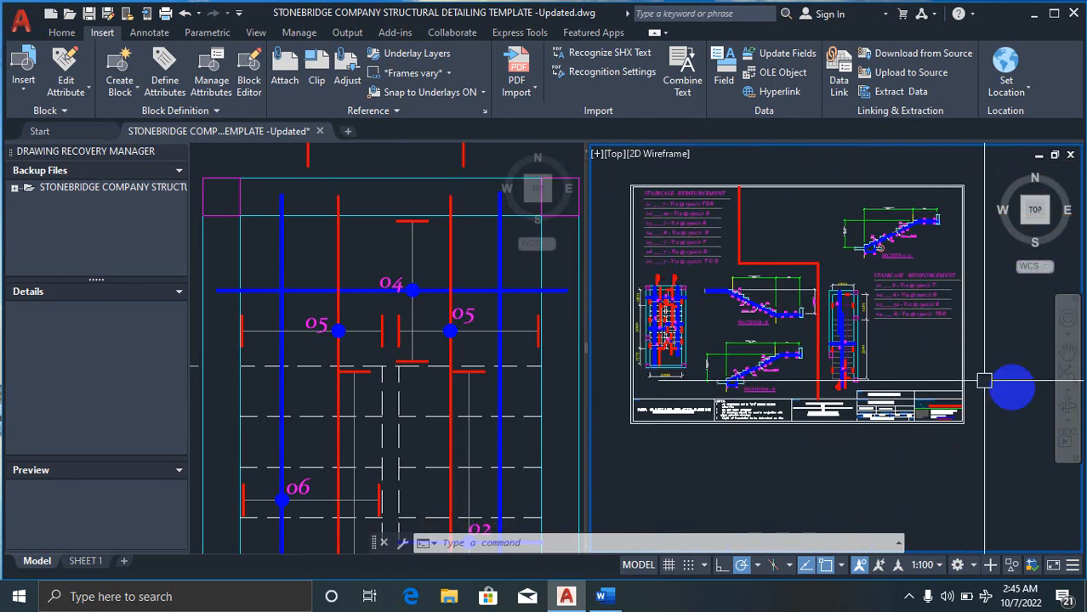
Step: Examine the 04 bars in Section A-A's landing and their relation to the whole flight
{"action": "scroll", "coordinate": [945, 352], "scroll_direction": "up", "scroll_amount": 7}
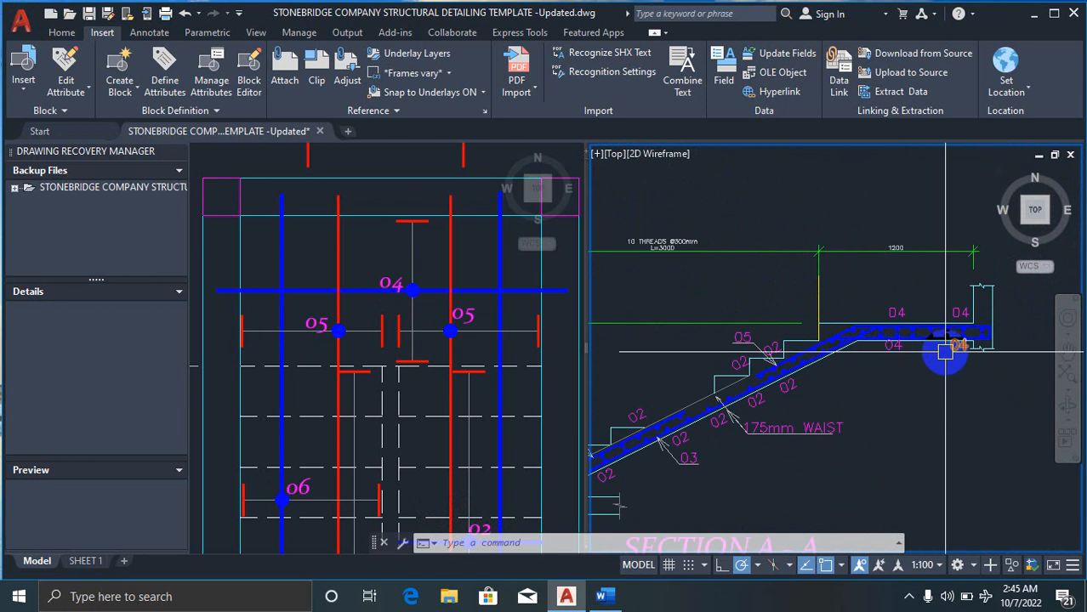
{"action": "scroll", "coordinate": [945, 352], "scroll_direction": "down", "scroll_amount": 2}
{"action": "scroll", "coordinate": [971, 344], "scroll_direction": "up", "scroll_amount": 2}
{"action": "scroll", "coordinate": [922, 379], "scroll_direction": "down", "scroll_amount": 1}
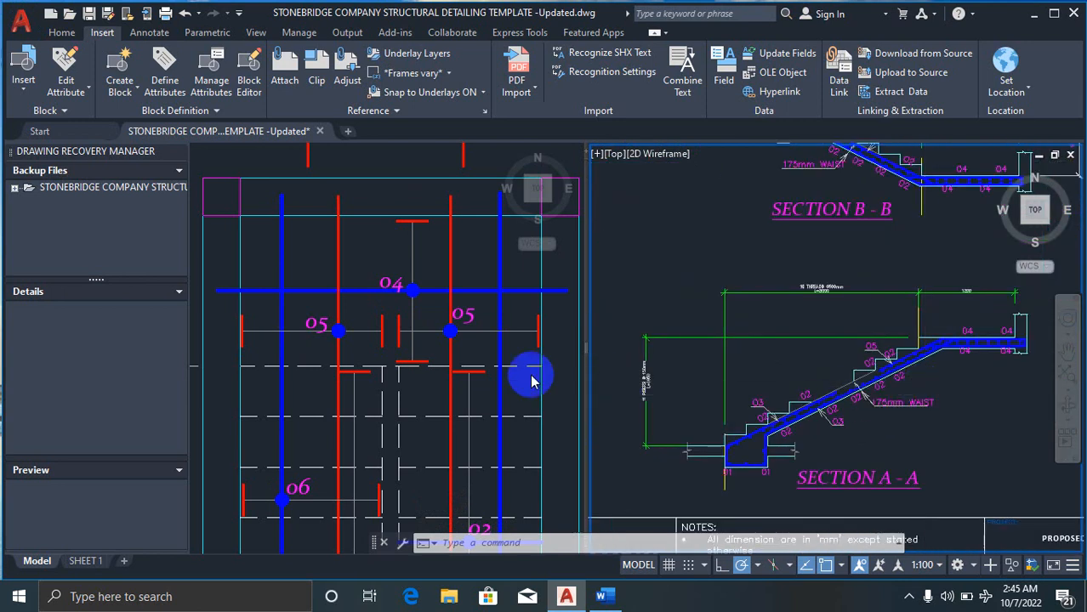
Step: Highlight the red 05 bar running from the landing into flight A on the stair plan, and clear the selection
{"action": "left_click", "coordinate": [408, 347]}
{"action": "left_click", "coordinate": [450, 226]}
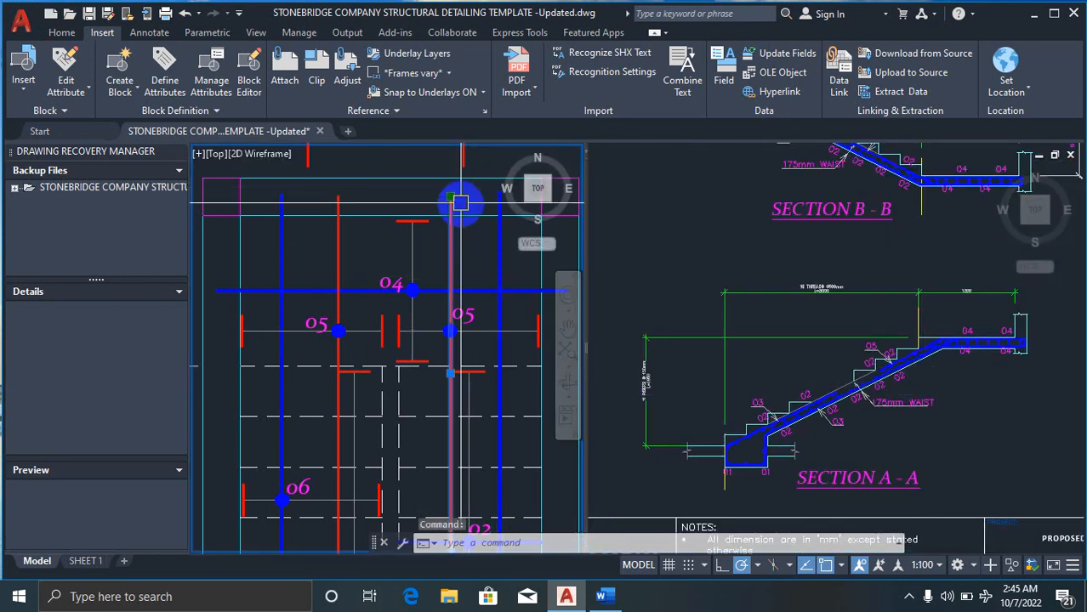
{"action": "scroll", "coordinate": [457, 255], "scroll_direction": "down", "scroll_amount": 2}
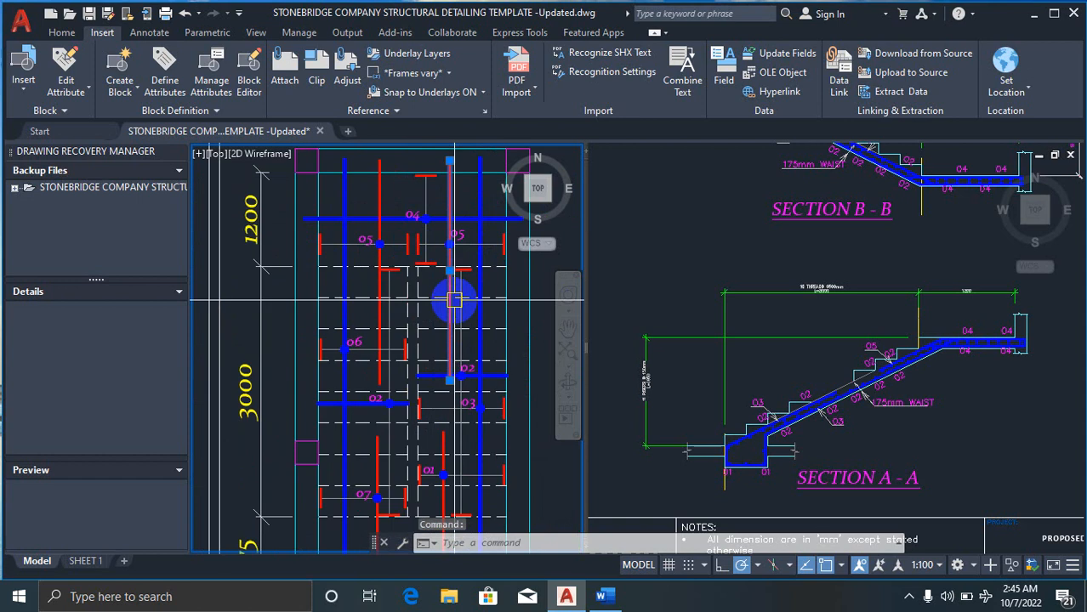
{"action": "key", "text": "Escape"}
{"action": "key", "text": "Escape"}
{"action": "scroll", "coordinate": [426, 213], "scroll_direction": "down", "scroll_amount": 2}
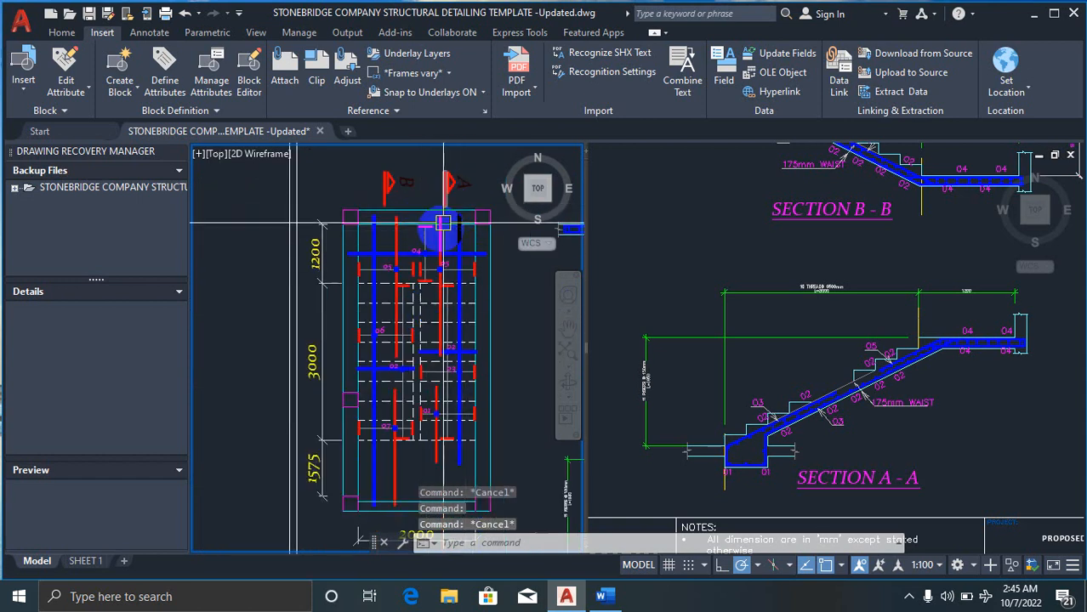
Step: Examine how bars 03, 04, 05 and 06 run through the 1200 landing and both flights on the stair plan
{"action": "scroll", "coordinate": [387, 383], "scroll_direction": "up", "scroll_amount": 5}
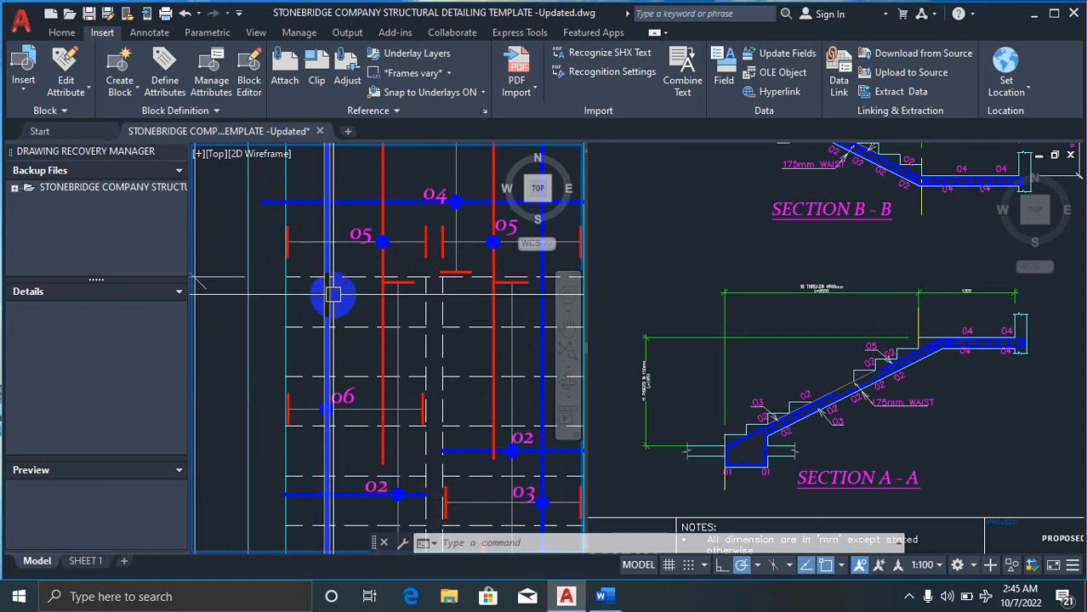
{"action": "scroll", "coordinate": [333, 293], "scroll_direction": "down", "scroll_amount": 2}
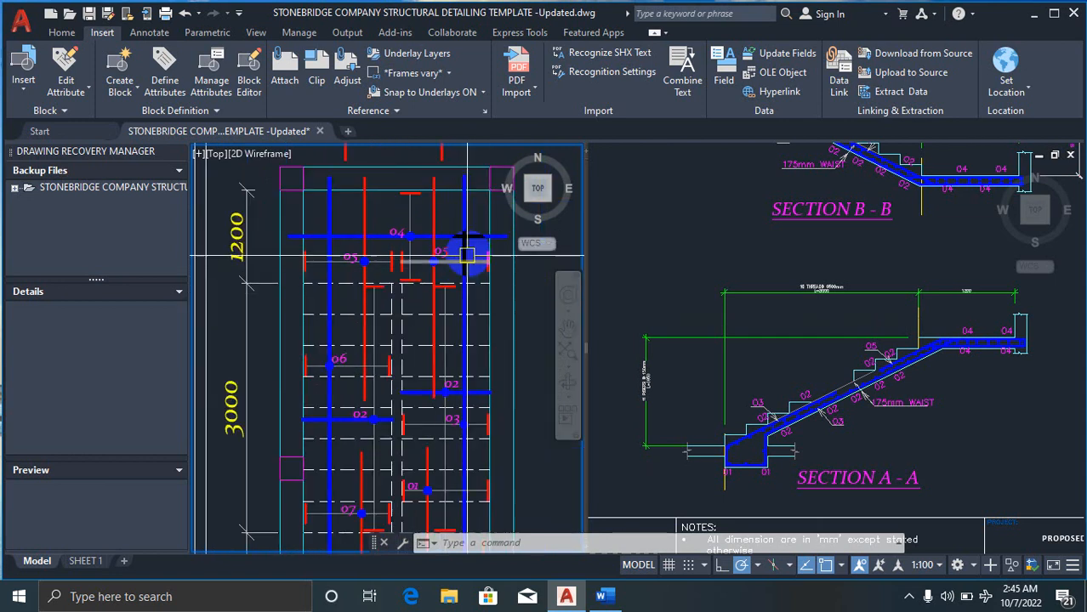
{"action": "scroll", "coordinate": [470, 246], "scroll_direction": "up", "scroll_amount": 2}
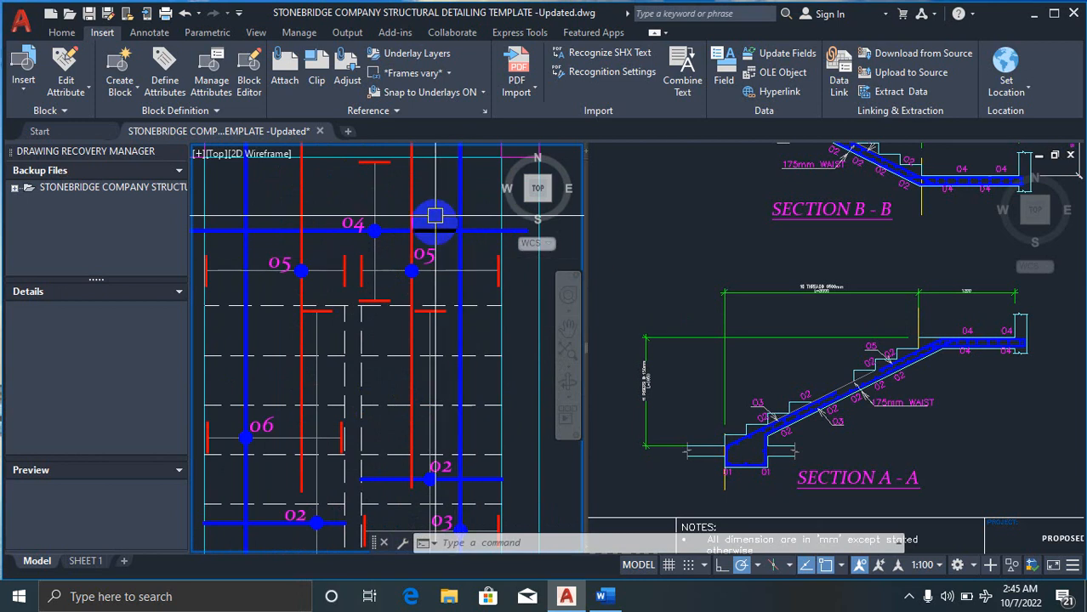
{"action": "scroll", "coordinate": [434, 215], "scroll_direction": "down", "scroll_amount": 2}
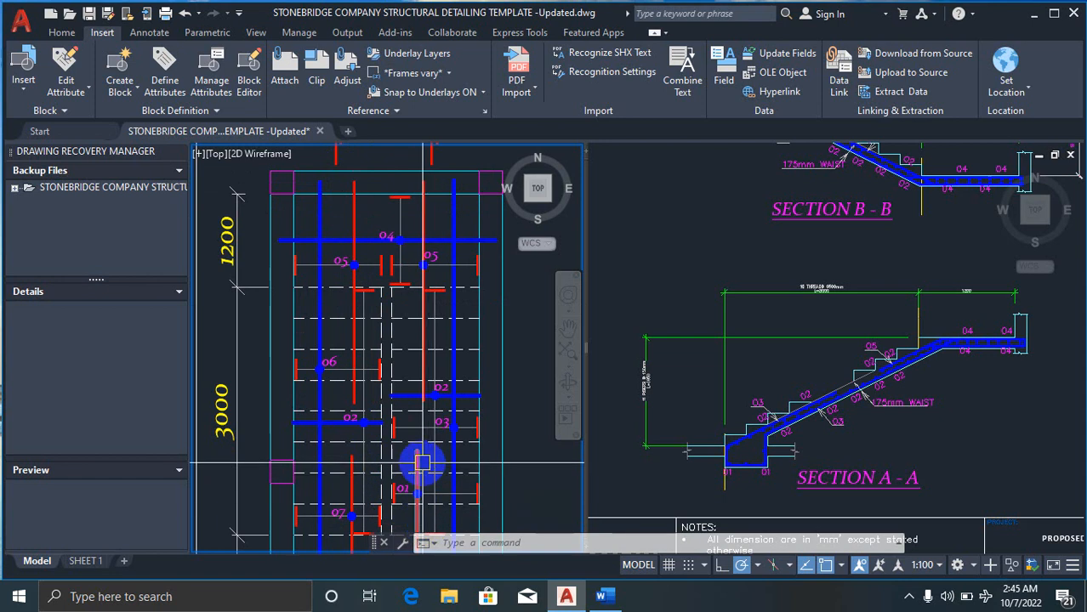
{"action": "scroll", "coordinate": [409, 209], "scroll_direction": "up", "scroll_amount": 2}
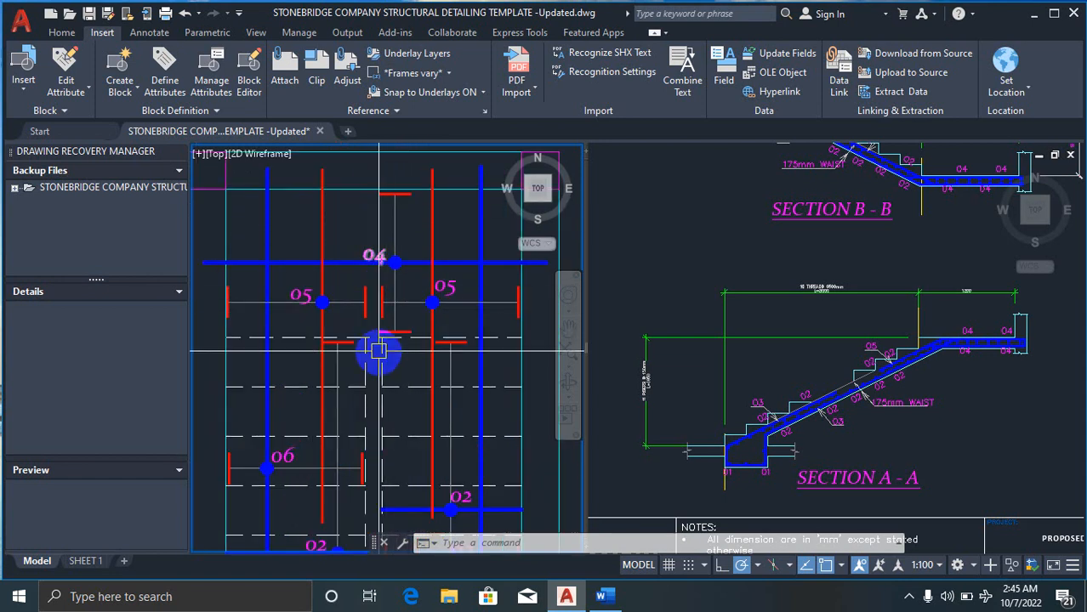
{"action": "scroll", "coordinate": [389, 301], "scroll_direction": "down", "scroll_amount": 5}
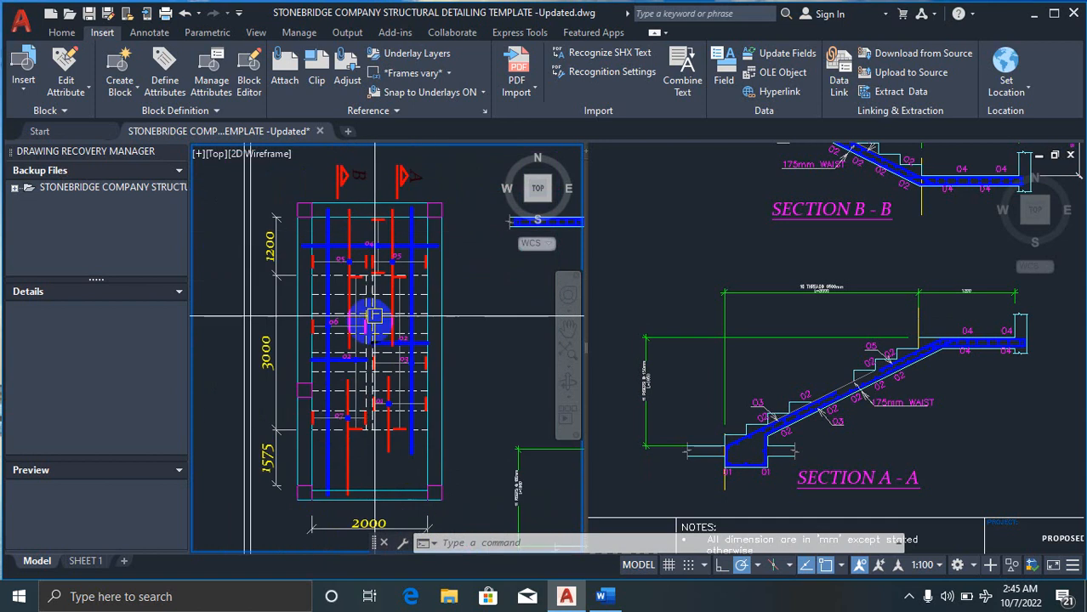
{"action": "scroll", "coordinate": [393, 356], "scroll_direction": "up", "scroll_amount": 4}
{"action": "scroll", "coordinate": [438, 453], "scroll_direction": "down", "scroll_amount": 3}
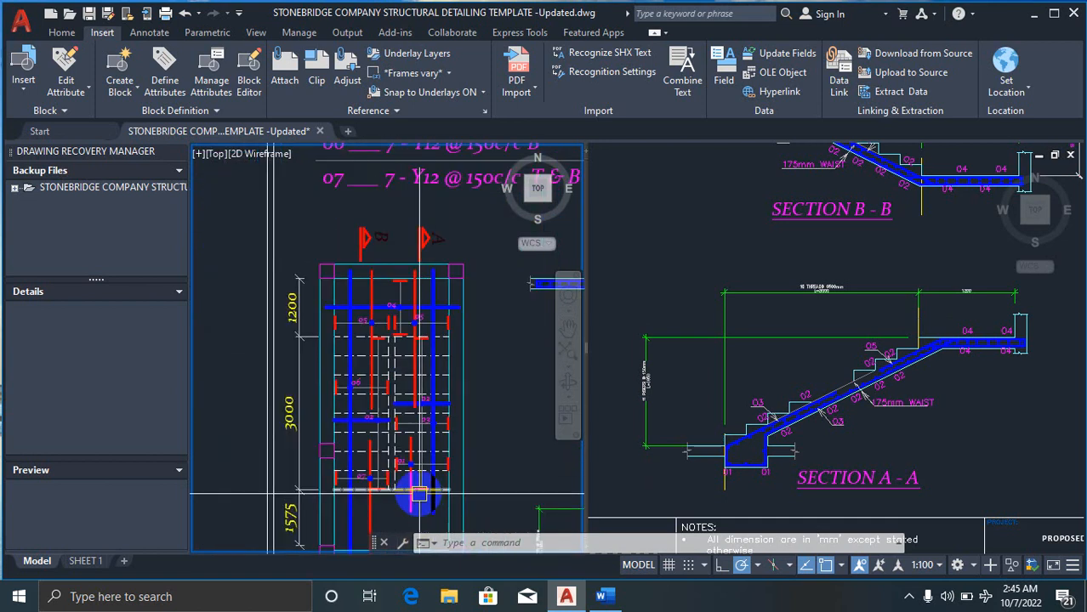
{"action": "scroll", "coordinate": [436, 339], "scroll_direction": "up", "scroll_amount": 2}
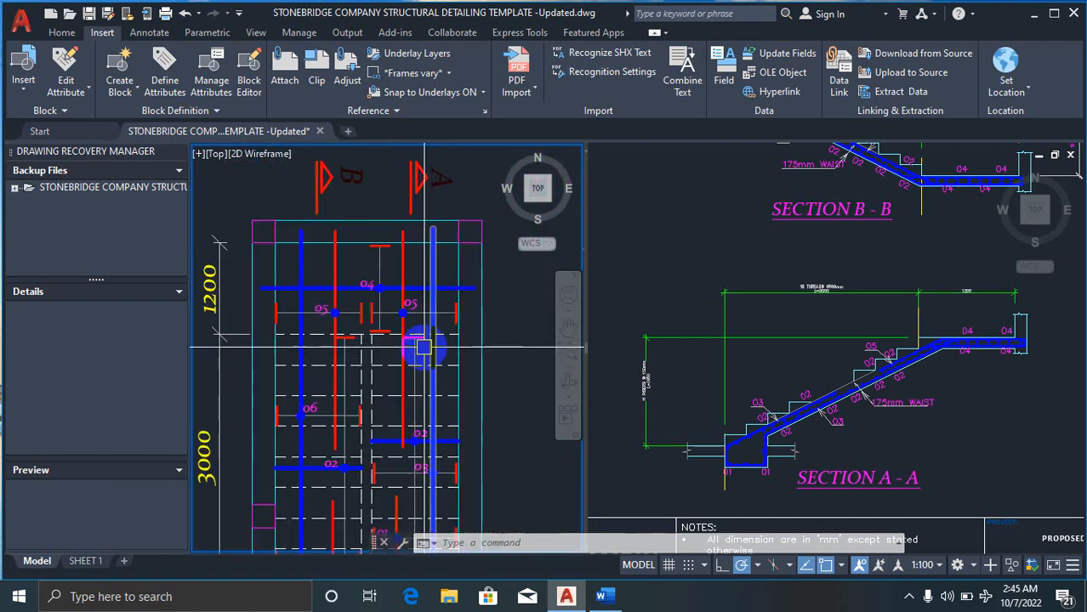
Step: Highlight the dashed line between the landing and the flights on the plan, inspect flight A's lower end, and clear the selection
{"action": "scroll", "coordinate": [422, 342], "scroll_direction": "up", "scroll_amount": 3}
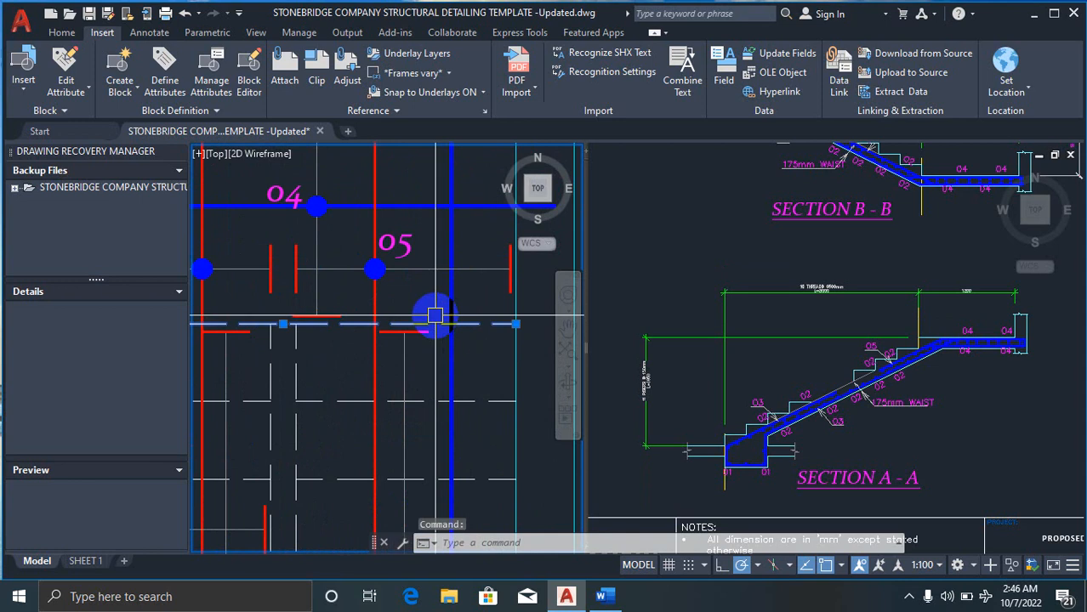
{"action": "scroll", "coordinate": [434, 315], "scroll_direction": "down", "scroll_amount": 4}
{"action": "scroll", "coordinate": [436, 425], "scroll_direction": "down", "scroll_amount": 2}
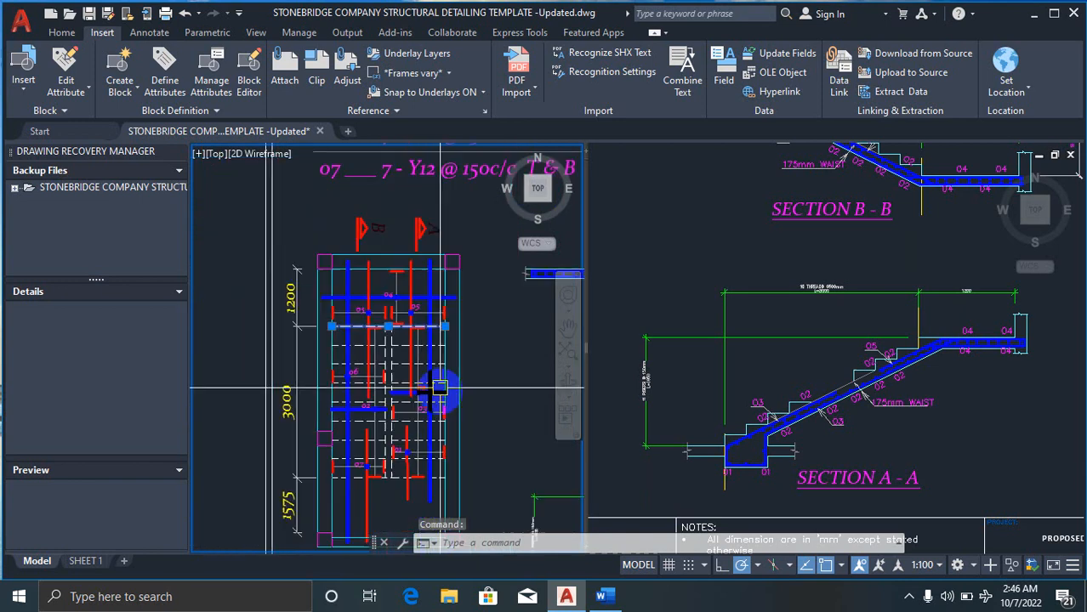
{"action": "scroll", "coordinate": [425, 481], "scroll_direction": "up", "scroll_amount": 2}
{"action": "scroll", "coordinate": [466, 441], "scroll_direction": "up", "scroll_amount": 2}
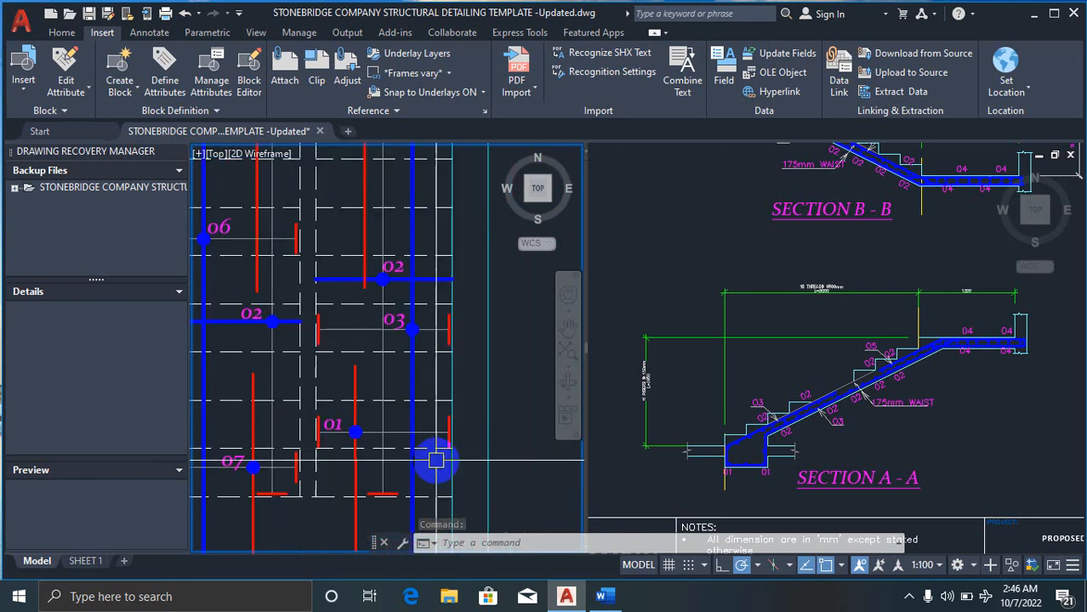
{"action": "scroll", "coordinate": [435, 285], "scroll_direction": "up", "scroll_amount": 2}
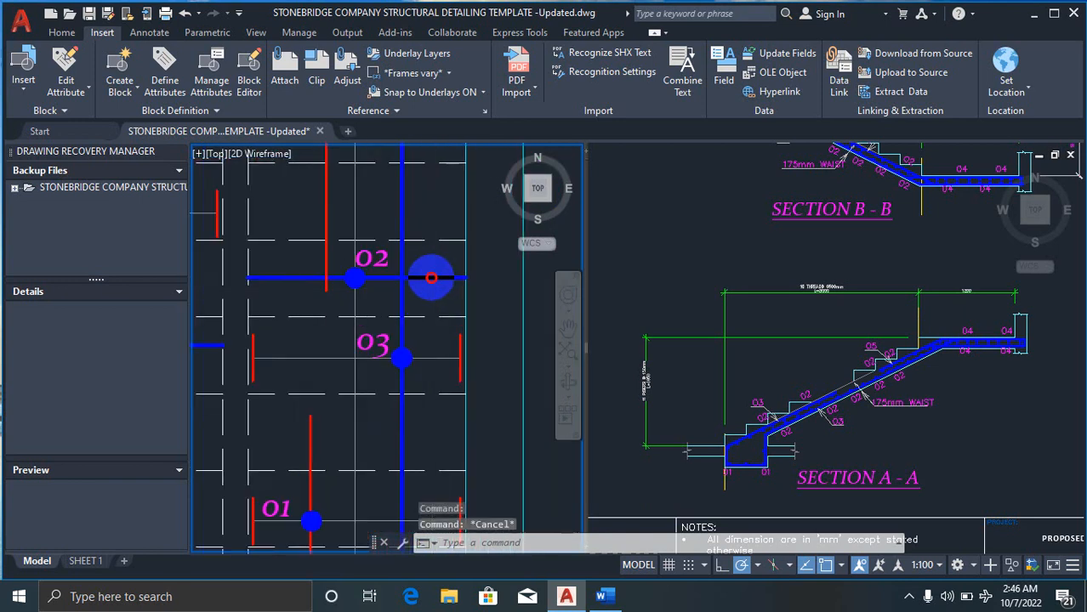
Step: Highlight bar 02 across flight A and the dashed landing edge line on the plan, and clear the selection
{"action": "scroll", "coordinate": [423, 294], "scroll_direction": "down", "scroll_amount": 2}
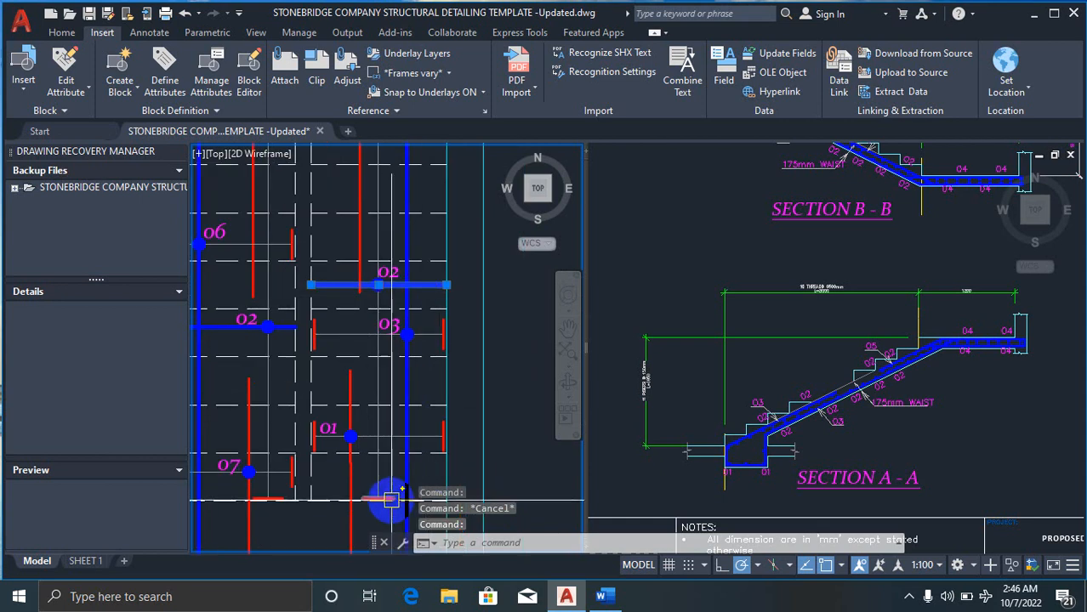
{"action": "scroll", "coordinate": [391, 499], "scroll_direction": "down", "scroll_amount": 2}
{"action": "scroll", "coordinate": [398, 256], "scroll_direction": "up", "scroll_amount": 3}
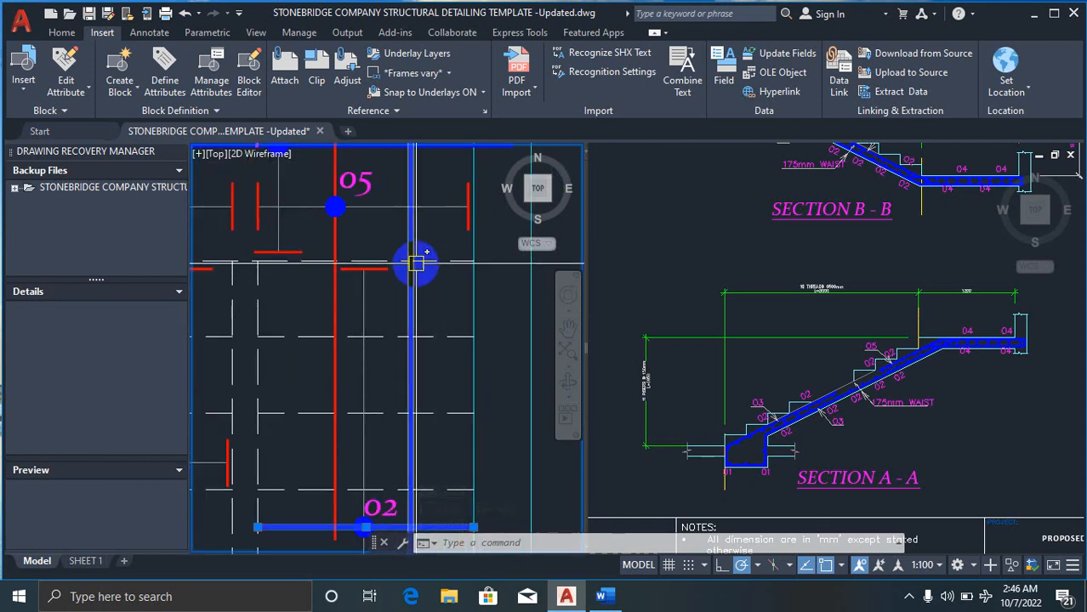
{"action": "scroll", "coordinate": [415, 264], "scroll_direction": "down", "scroll_amount": 2}
{"action": "scroll", "coordinate": [426, 270], "scroll_direction": "down", "scroll_amount": 2}
{"action": "scroll", "coordinate": [396, 219], "scroll_direction": "up", "scroll_amount": 3}
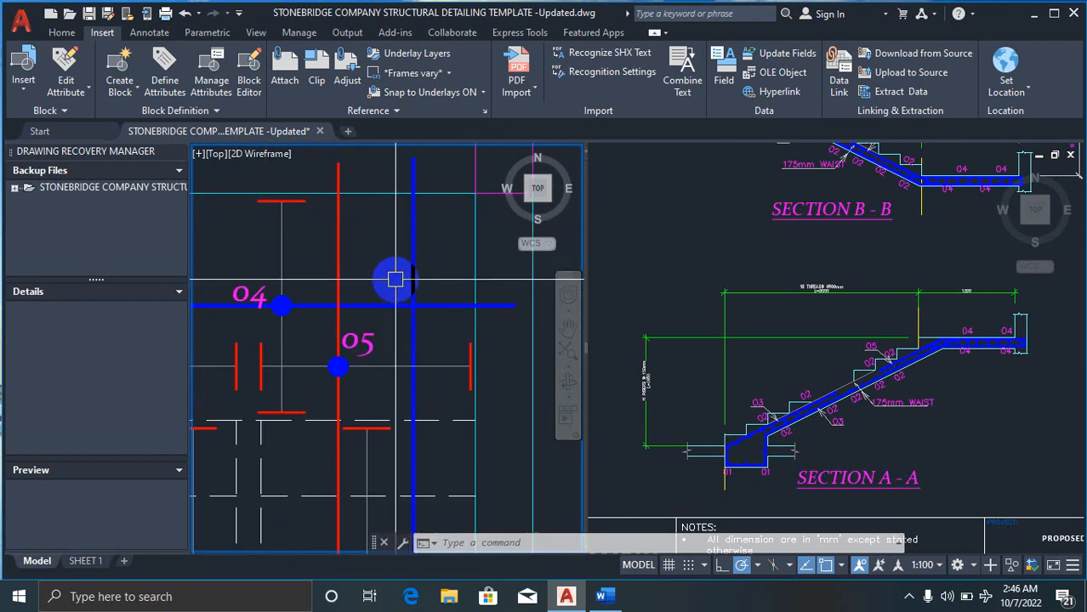
{"action": "scroll", "coordinate": [423, 228], "scroll_direction": "down", "scroll_amount": 2}
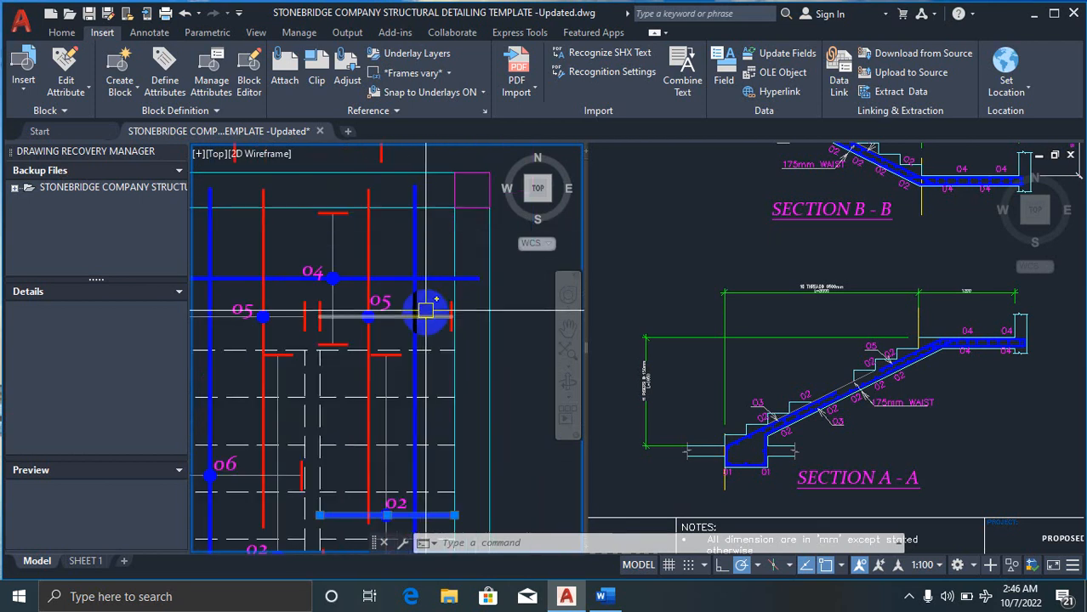
{"action": "left_click", "coordinate": [420, 348]}
{"action": "scroll", "coordinate": [423, 274], "scroll_direction": "down", "scroll_amount": 4}
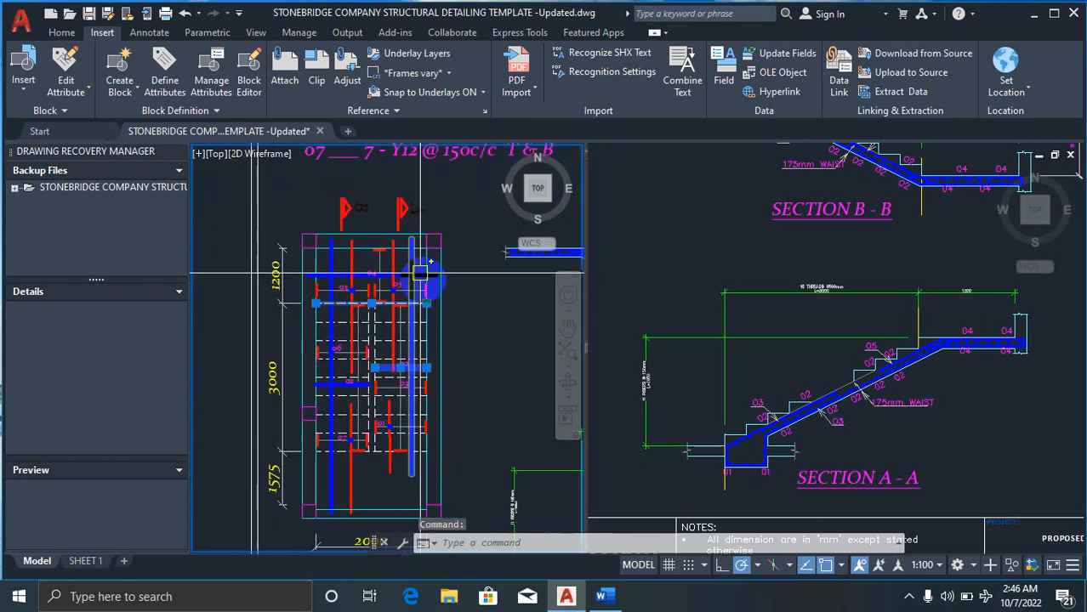
{"action": "key", "text": "Escape"}
Step: Highlight the dashed lines bounding the 3000 flight length and the 02 mark in flight B, and clear the selection
{"action": "scroll", "coordinate": [360, 447], "scroll_direction": "up", "scroll_amount": 2}
{"action": "scroll", "coordinate": [359, 456], "scroll_direction": "up", "scroll_amount": 3}
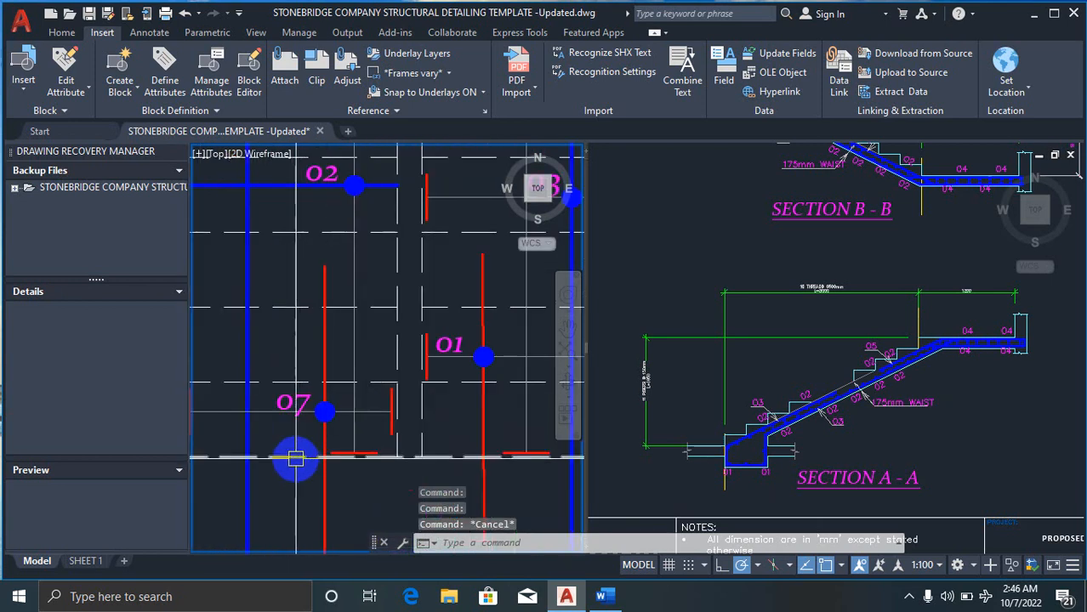
{"action": "scroll", "coordinate": [360, 477], "scroll_direction": "down", "scroll_amount": 3}
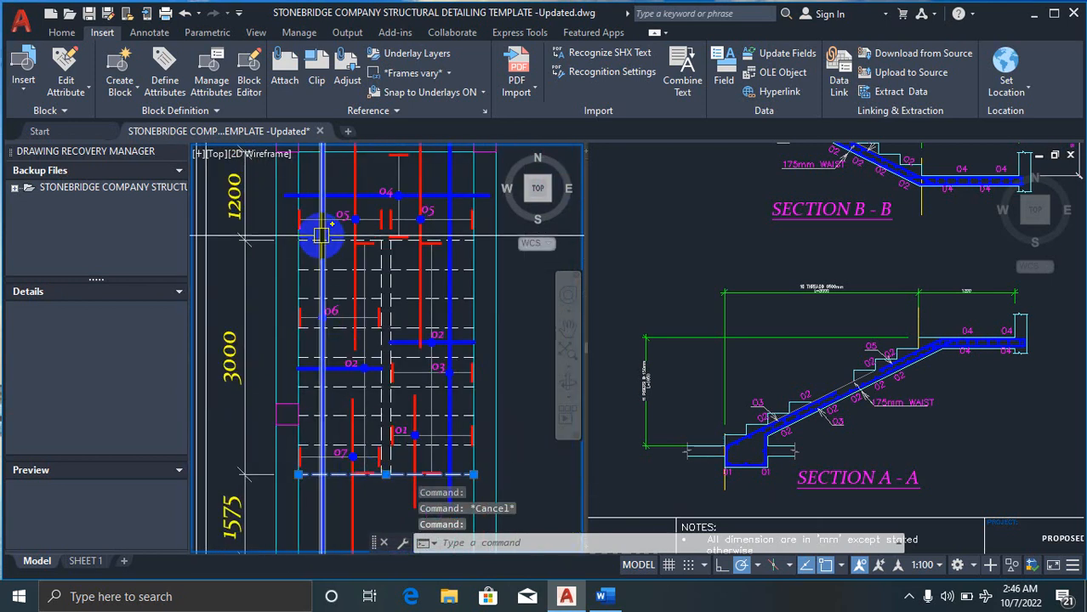
{"action": "scroll", "coordinate": [349, 245], "scroll_direction": "up", "scroll_amount": 4}
{"action": "scroll", "coordinate": [361, 349], "scroll_direction": "down", "scroll_amount": 3}
{"action": "scroll", "coordinate": [340, 353], "scroll_direction": "up", "scroll_amount": 3}
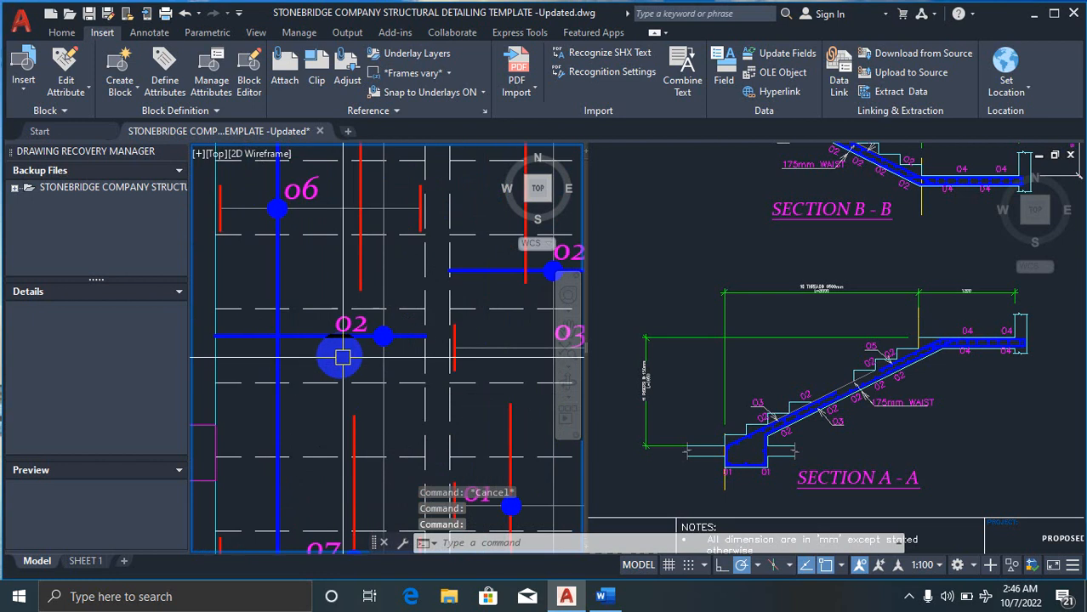
{"action": "scroll", "coordinate": [399, 343], "scroll_direction": "down", "scroll_amount": 2}
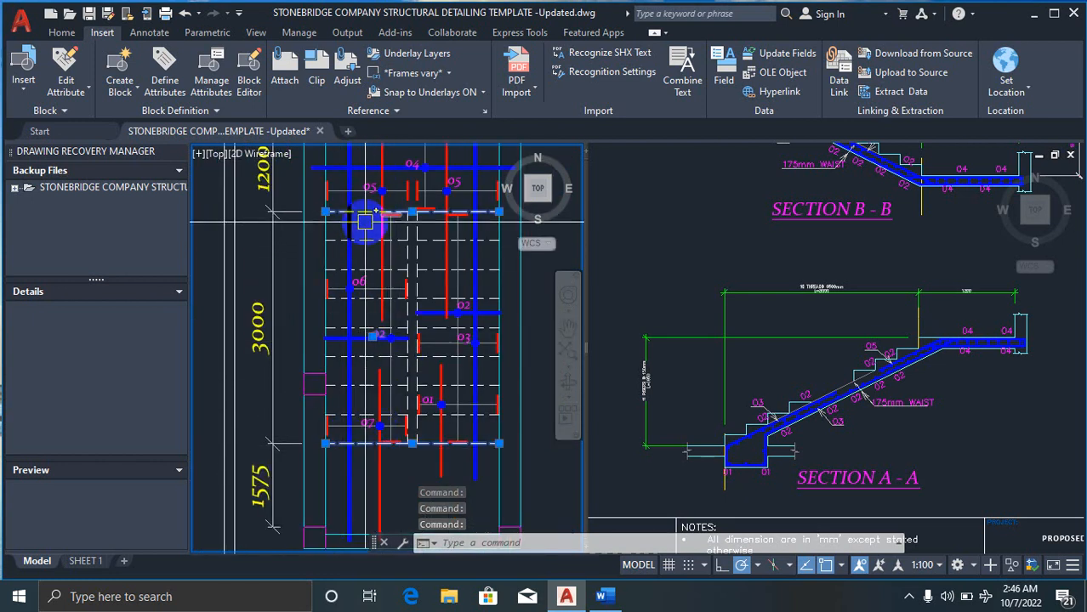
{"action": "key", "text": "Escape"}
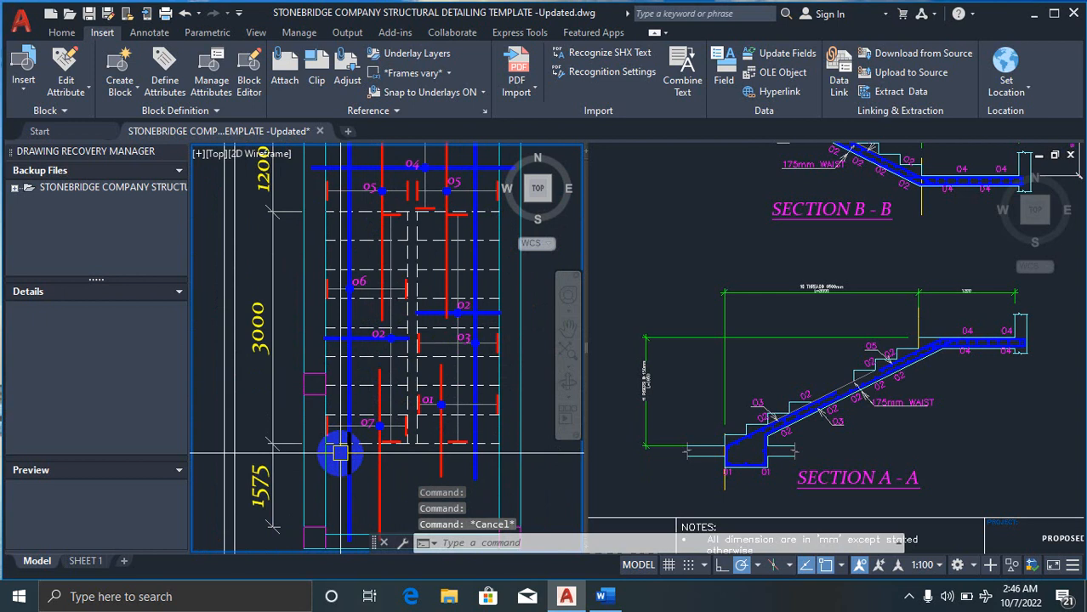
Step: Review the whole stair plan and highlight bar 02 across flight B
{"action": "scroll", "coordinate": [349, 417], "scroll_direction": "down", "scroll_amount": 3}
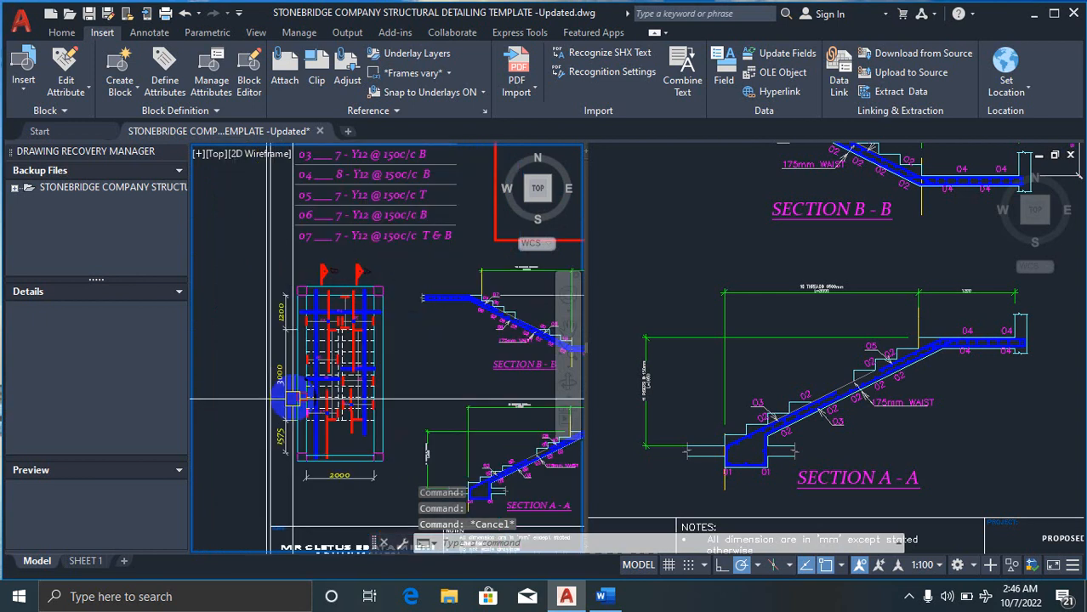
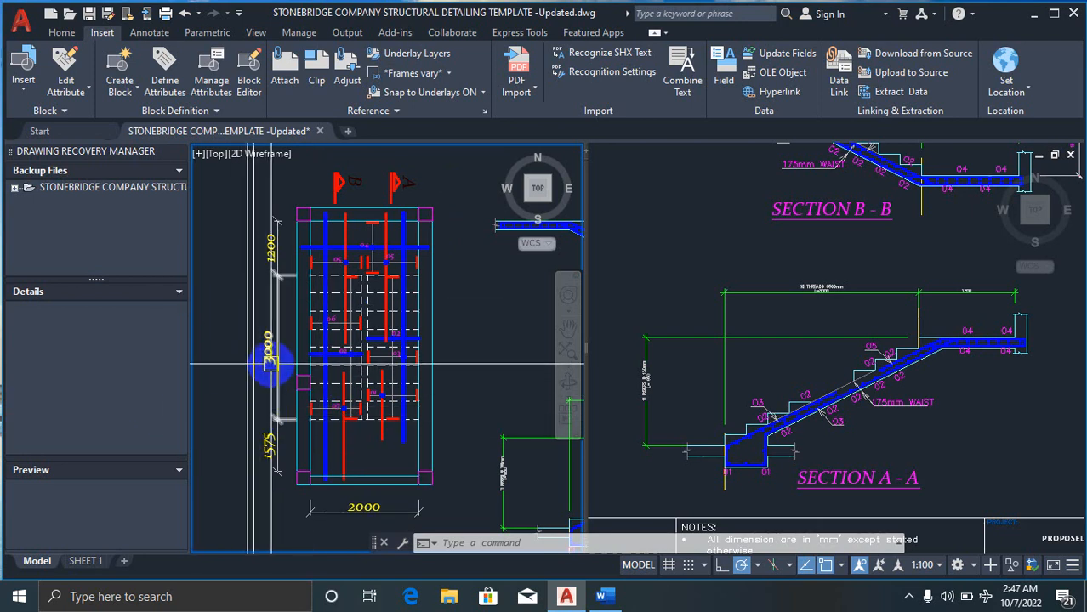
{"action": "scroll", "coordinate": [271, 364], "scroll_direction": "up", "scroll_amount": 3}
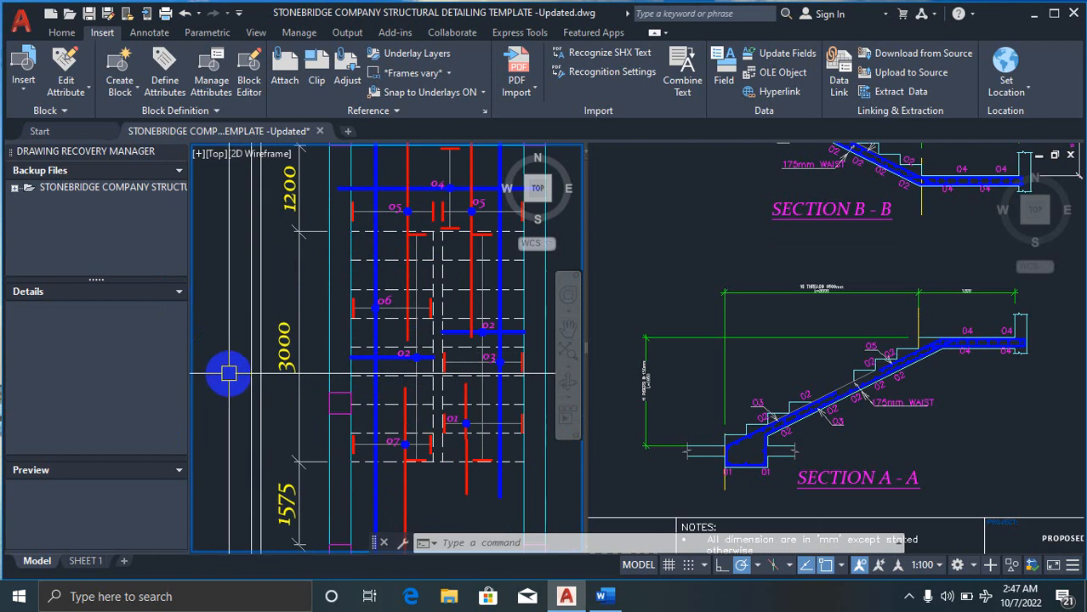
{"action": "left_click", "coordinate": [390, 359]}
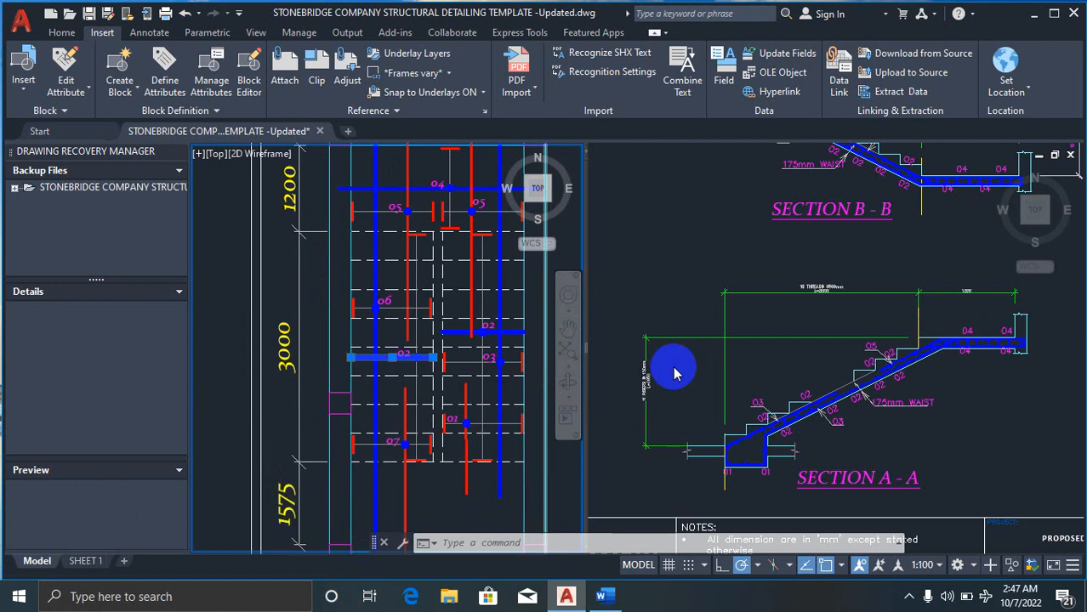
Step: Read the entry for bar mark 02 in the STAIRCASE REINFORCEMENT list
{"action": "left_click", "coordinate": [638, 387]}
{"action": "scroll", "coordinate": [629, 399], "scroll_direction": "down", "scroll_amount": 4}
{"action": "scroll", "coordinate": [703, 223], "scroll_direction": "up", "scroll_amount": 4}
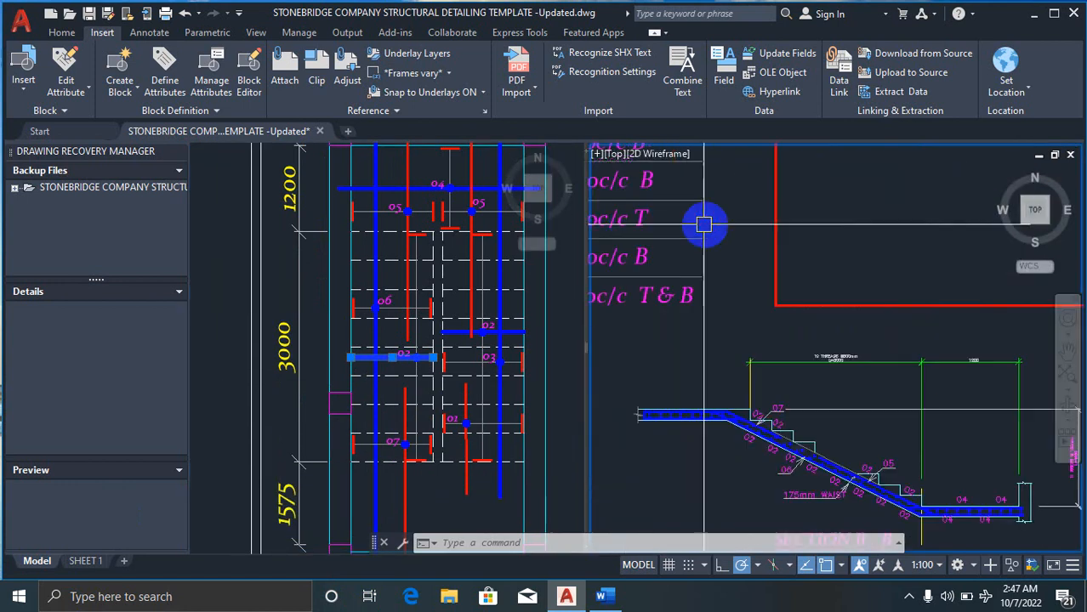
{"action": "scroll", "coordinate": [626, 226], "scroll_direction": "down", "scroll_amount": 3}
{"action": "scroll", "coordinate": [619, 235], "scroll_direction": "up", "scroll_amount": 3}
{"action": "scroll", "coordinate": [653, 323], "scroll_direction": "down", "scroll_amount": 1}
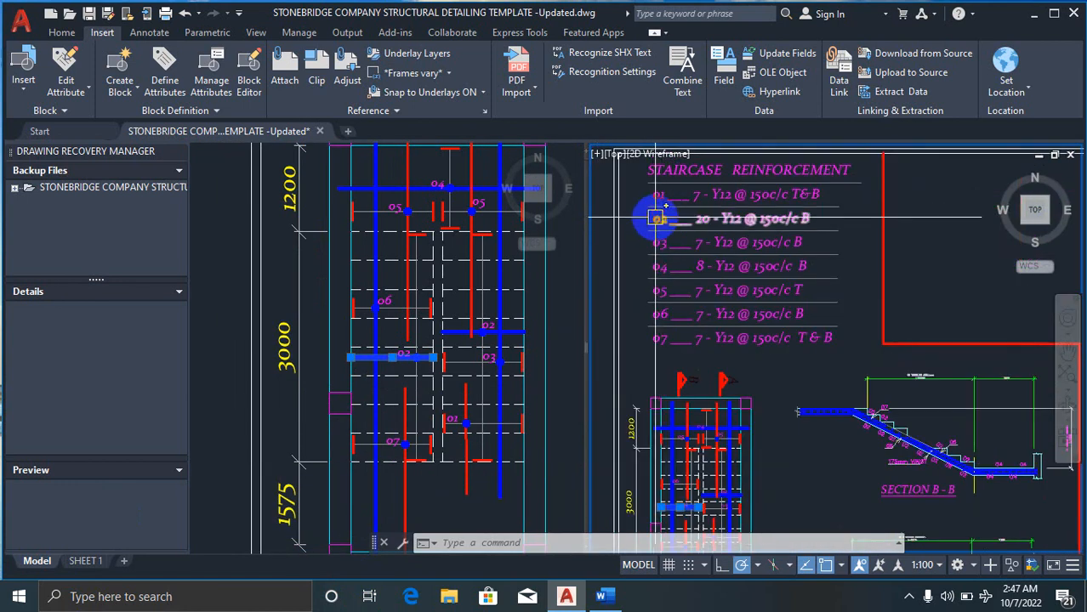
{"action": "scroll", "coordinate": [672, 255], "scroll_direction": "up", "scroll_amount": 2}
Step: Clear the selection of flight B's 02 bar and inspect the foot of both flights around bars 01 and 07
{"action": "left_click", "coordinate": [424, 481]}
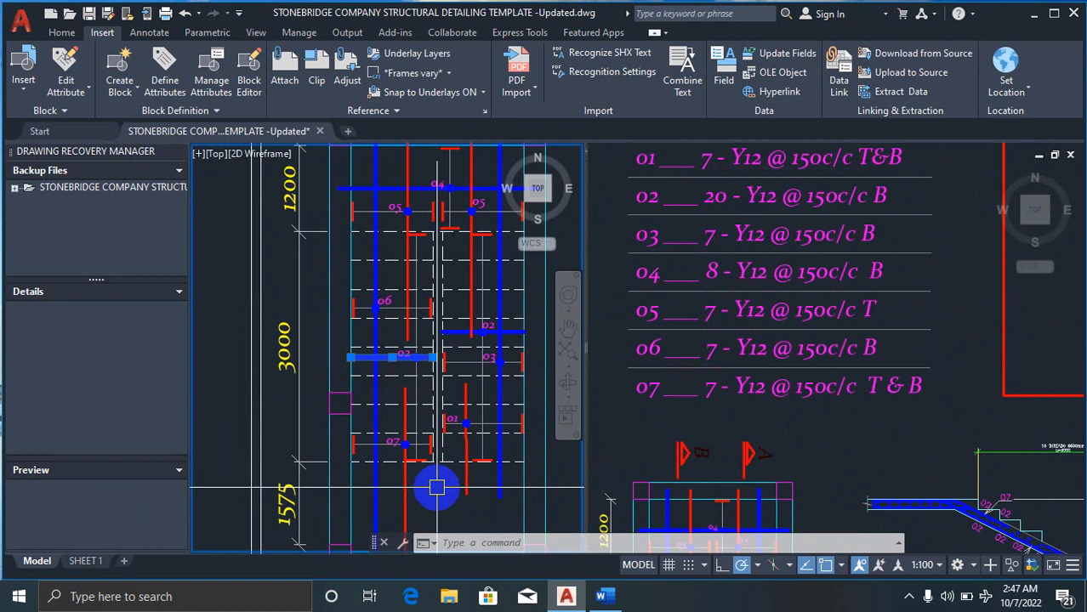
{"action": "key", "text": "Escape"}
{"action": "scroll", "coordinate": [425, 476], "scroll_direction": "up", "scroll_amount": 3}
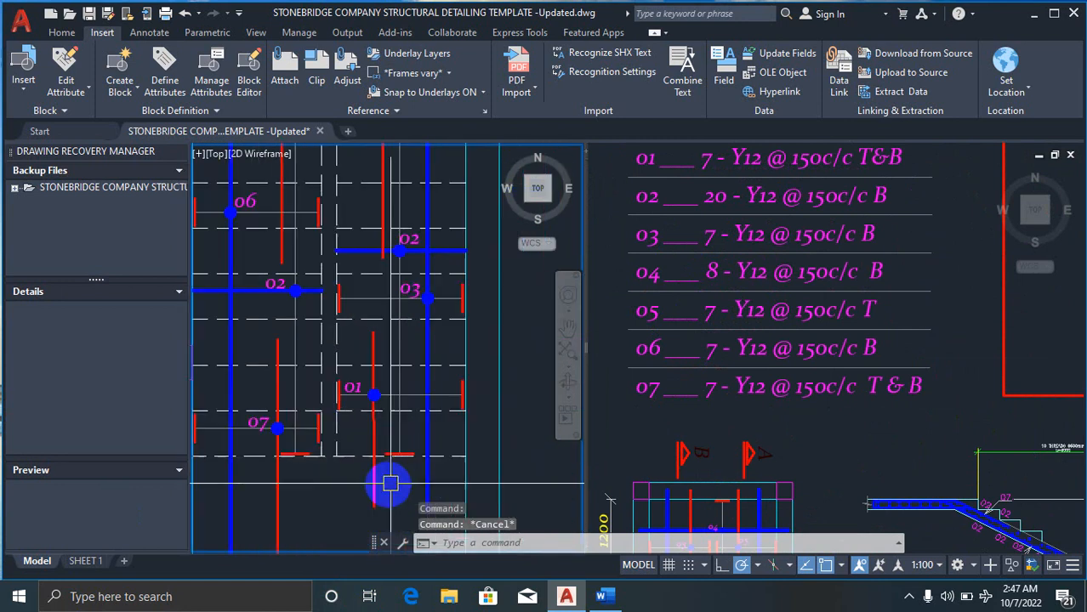
Step: Add a linear dimension for the width of the flight containing bars 01 and 03, below its foot
{"action": "scroll", "coordinate": [358, 447], "scroll_direction": "down", "scroll_amount": 2}
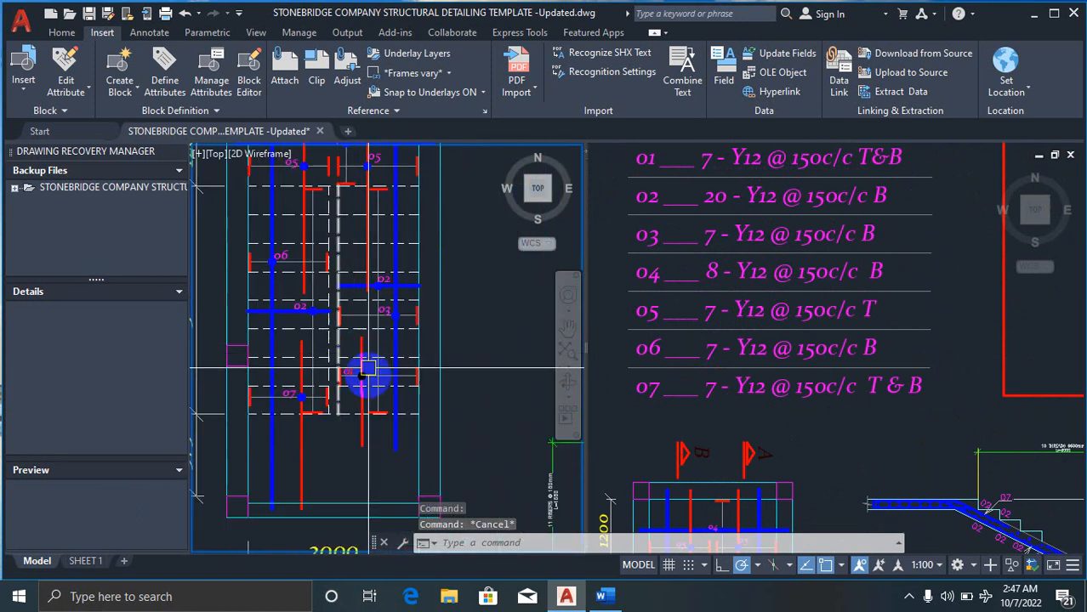
{"action": "scroll", "coordinate": [332, 461], "scroll_direction": "down", "scroll_amount": 2}
{"action": "scroll", "coordinate": [347, 445], "scroll_direction": "up", "scroll_amount": 2}
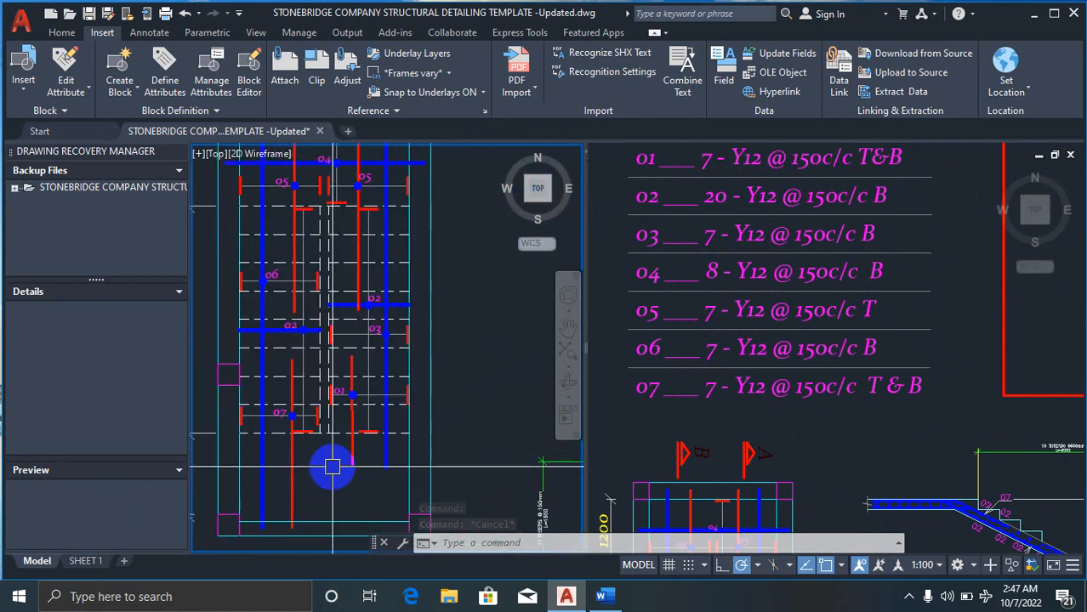
{"action": "type", "text": "dli"}
{"action": "key", "text": "Return"}
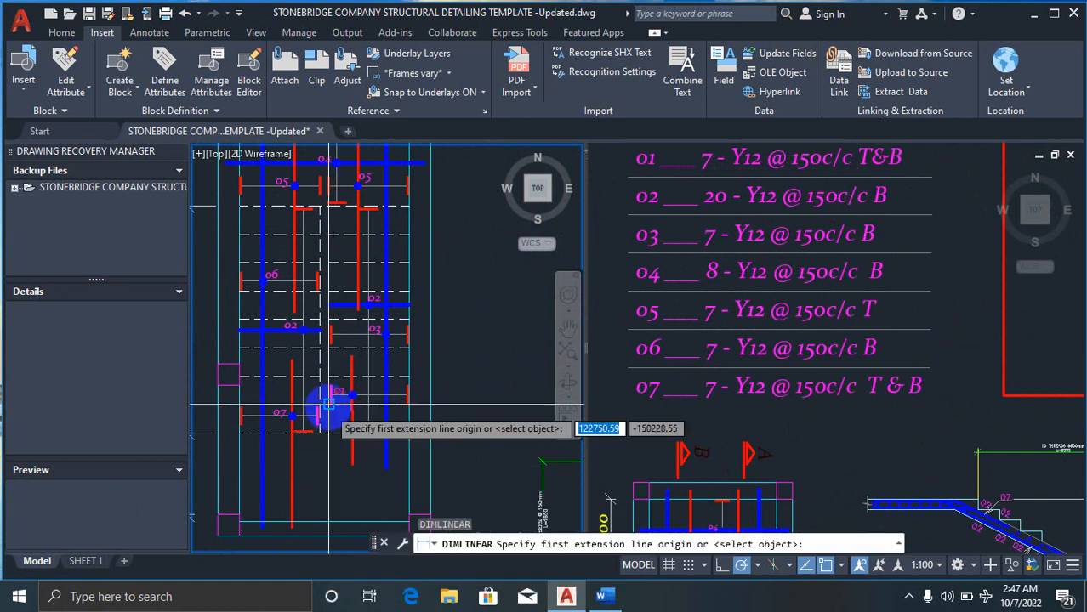
{"action": "scroll", "coordinate": [310, 442], "scroll_direction": "up", "scroll_amount": 3}
{"action": "left_click", "coordinate": [303, 444]}
{"action": "scroll", "coordinate": [304, 444], "scroll_direction": "down", "scroll_amount": 3}
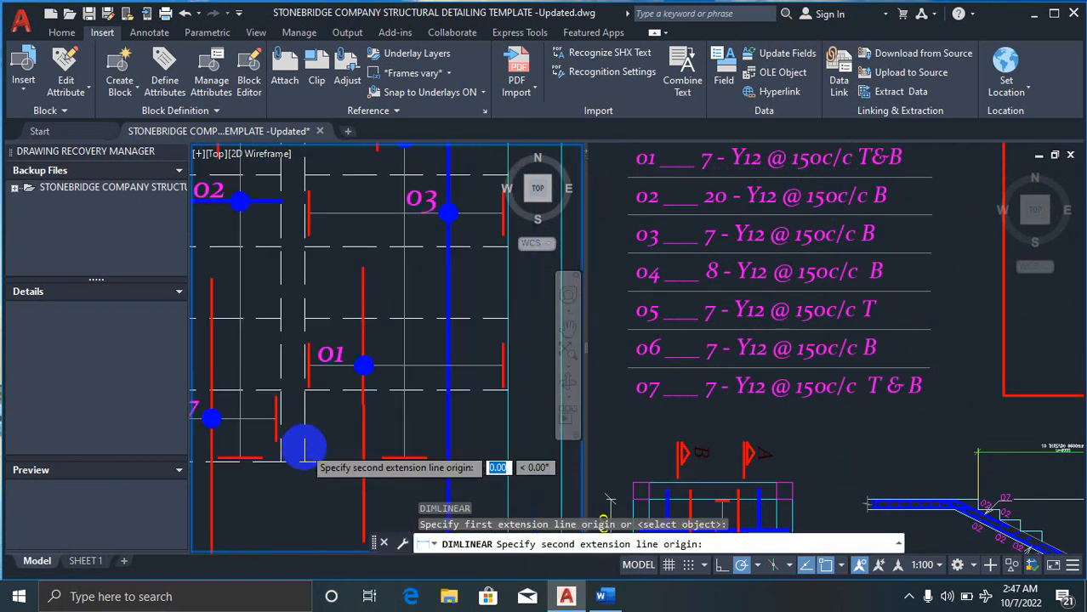
{"action": "left_click", "coordinate": [432, 440]}
{"action": "left_click", "coordinate": [372, 479]}
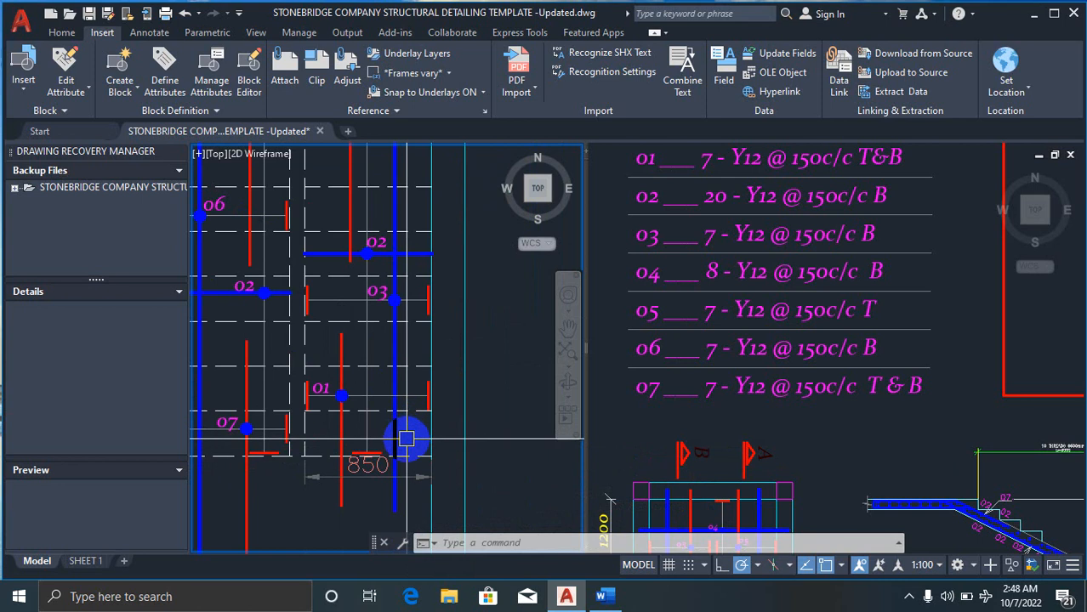
Step: Highlight bar 01 on the stair plan, read its entry in the STAIRCASE REINFORCEMENT list, and clear the selection
{"action": "scroll", "coordinate": [320, 397], "scroll_direction": "up", "scroll_amount": 1}
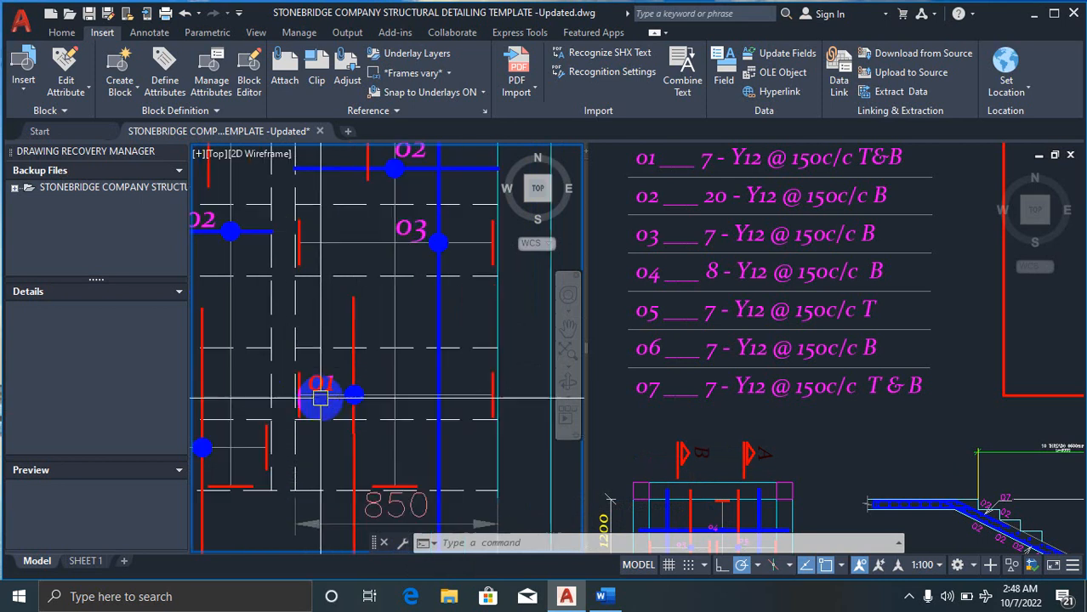
{"action": "left_click", "coordinate": [354, 442]}
{"action": "scroll", "coordinate": [332, 399], "scroll_direction": "down", "scroll_amount": 2}
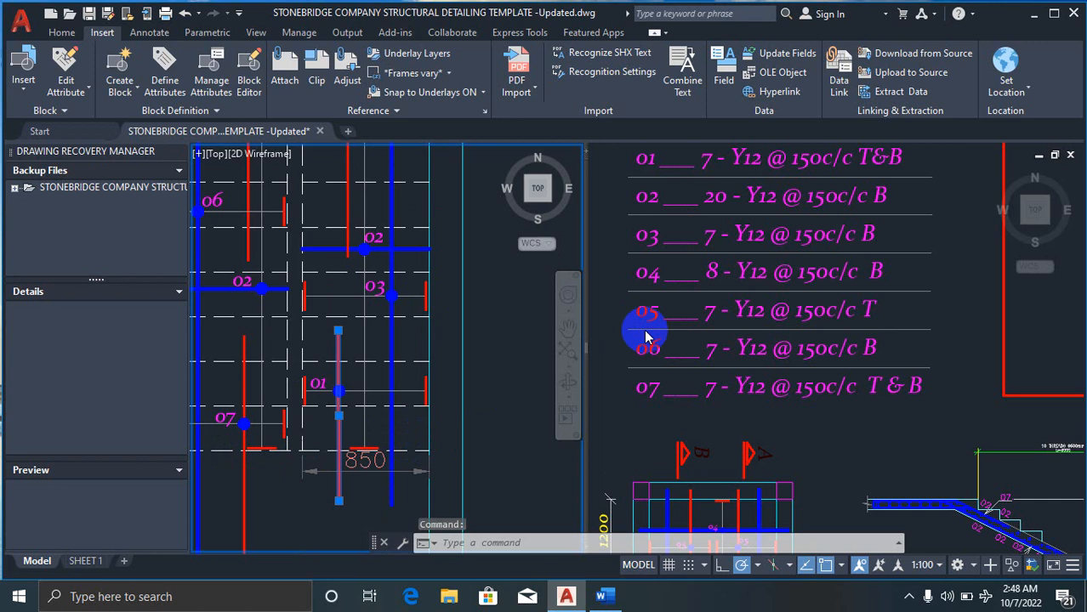
{"action": "left_click", "coordinate": [659, 387]}
{"action": "scroll", "coordinate": [662, 393], "scroll_direction": "down", "scroll_amount": 2}
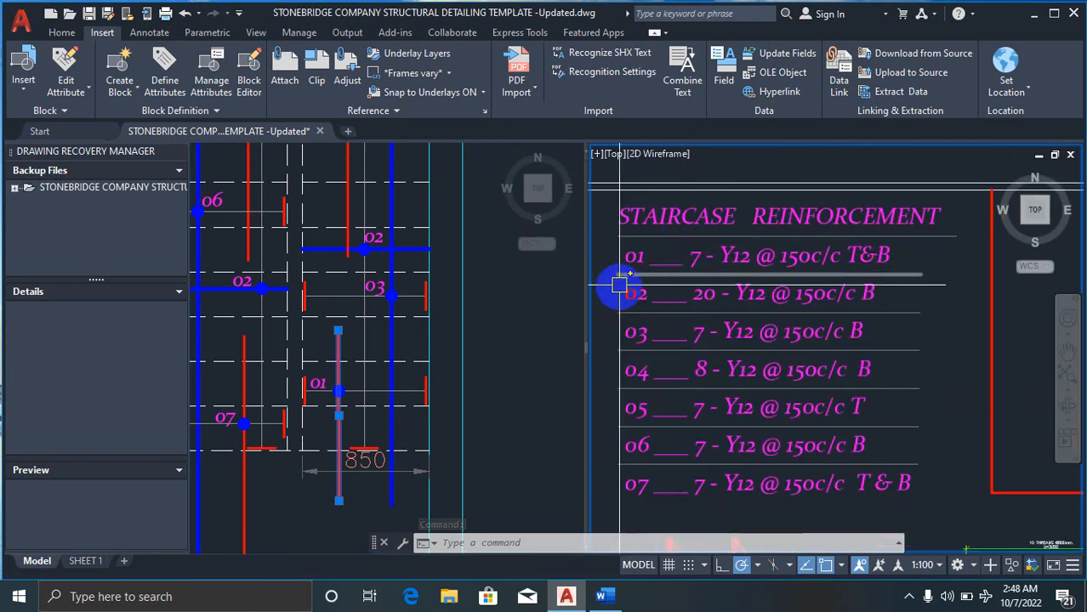
{"action": "scroll", "coordinate": [604, 272], "scroll_direction": "up", "scroll_amount": 2}
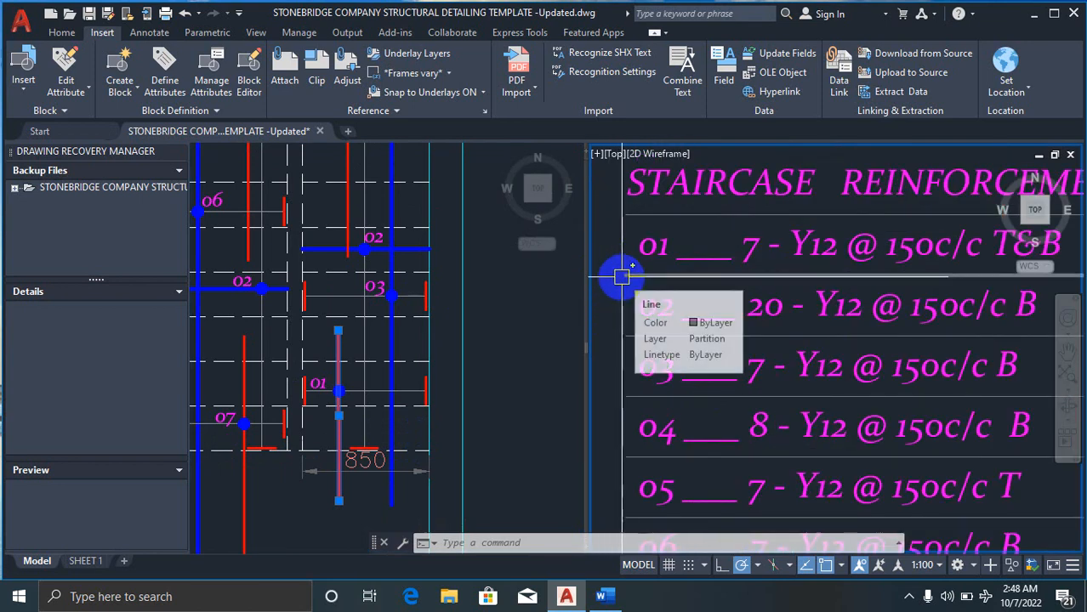
{"action": "scroll", "coordinate": [622, 276], "scroll_direction": "down", "scroll_amount": 1}
{"action": "scroll", "coordinate": [613, 285], "scroll_direction": "up", "scroll_amount": 2}
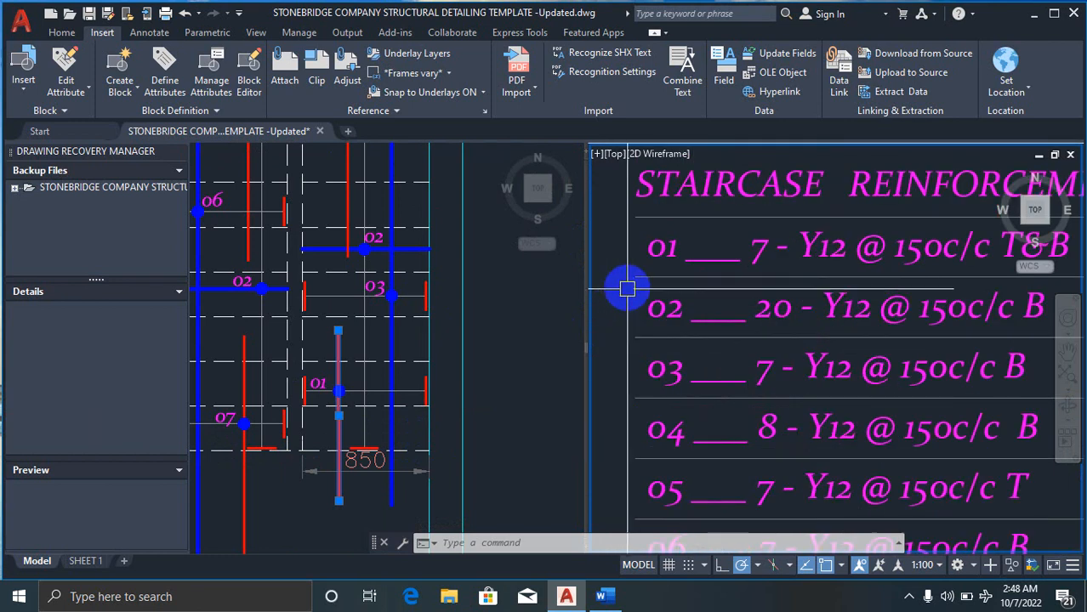
{"action": "key", "text": "Escape"}
{"action": "key", "text": "Escape"}
{"action": "key", "text": "Escape"}
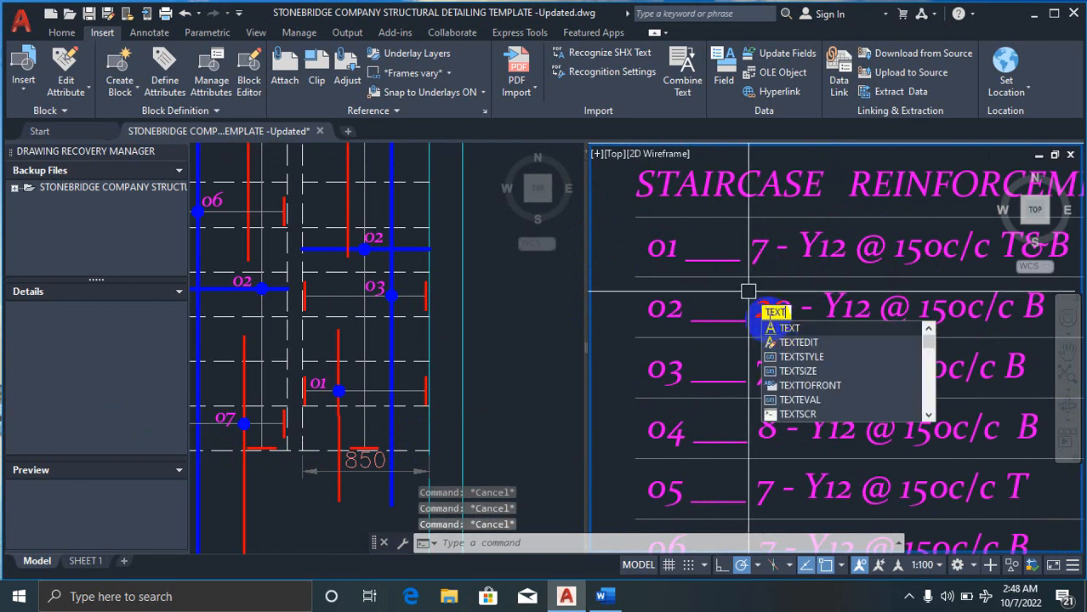
Step: Edit the bar mark 01 entry in the STAIRCASE REINFORCEMENT list so its bar quantity is 6
{"action": "left_click", "coordinate": [797, 343]}
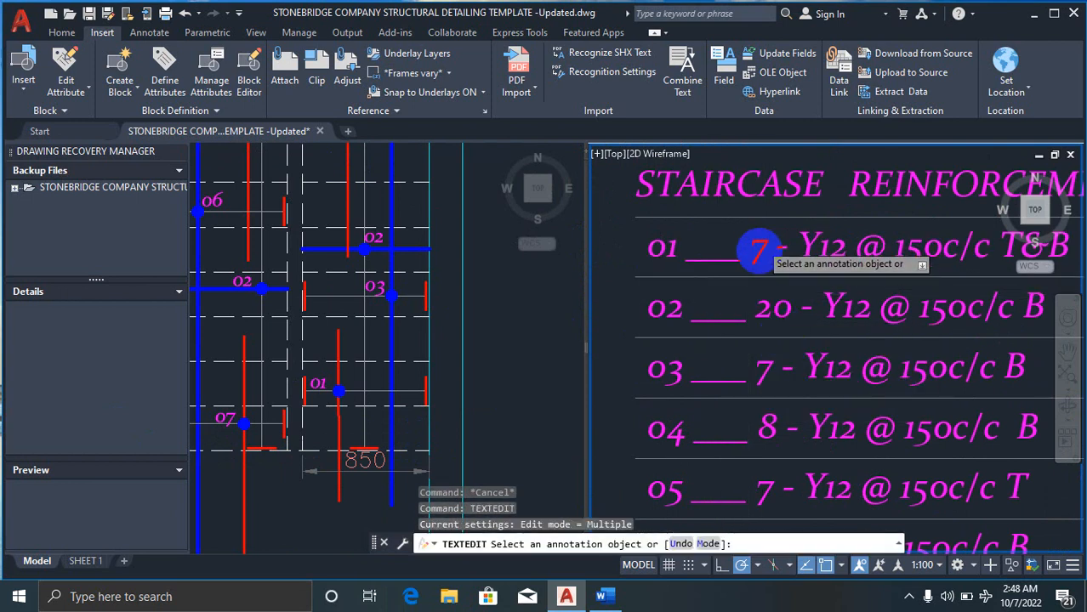
{"action": "left_click", "coordinate": [759, 249]}
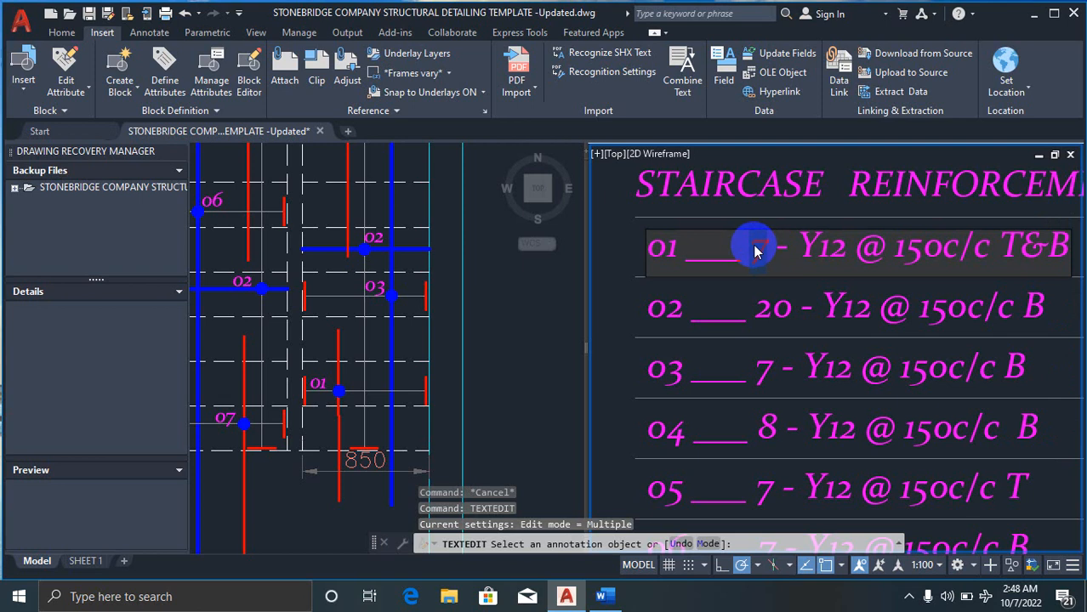
{"action": "type", "text": "6"}
{"action": "key", "text": "Return"}
{"action": "key", "text": "Escape"}
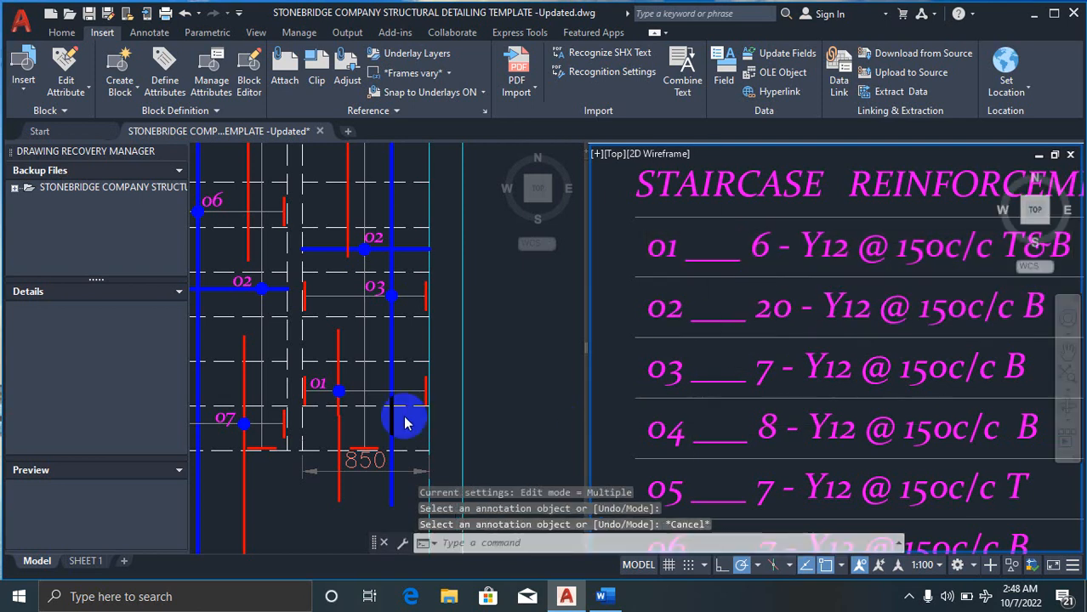
Step: Edit the bar mark 03 entry in the STAIRCASE REINFORCEMENT list so its bar quantity is 6
{"action": "left_click", "coordinate": [337, 427]}
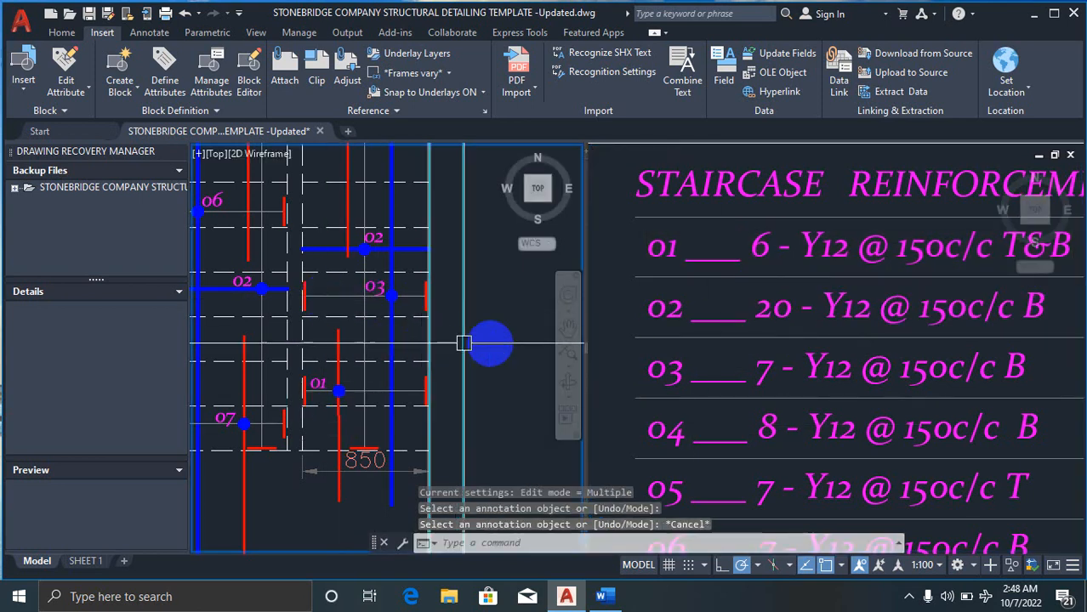
{"action": "left_click", "coordinate": [711, 344]}
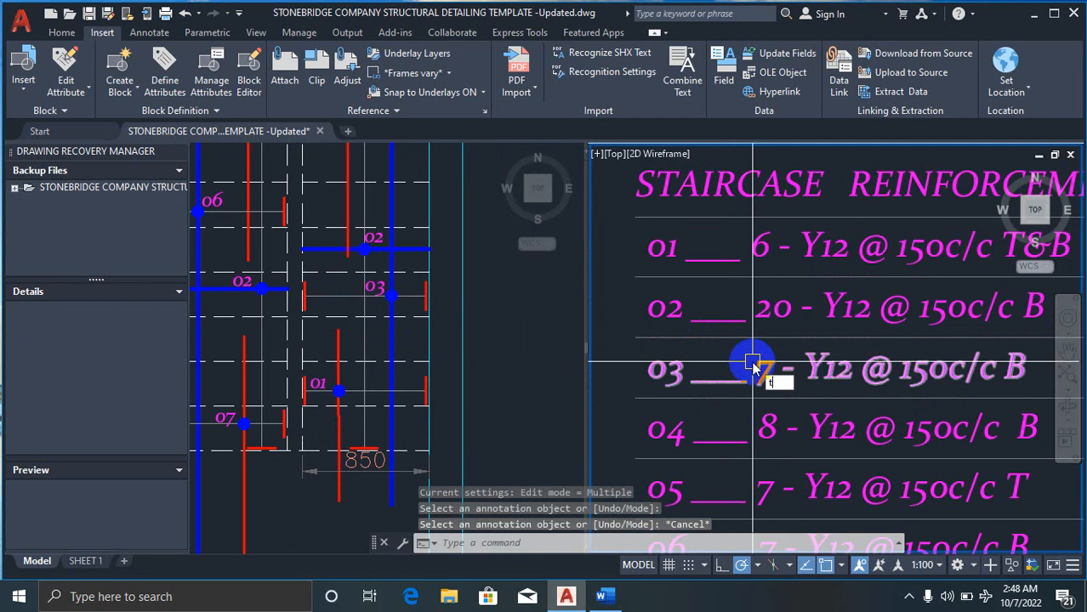
{"action": "left_click", "coordinate": [815, 413]}
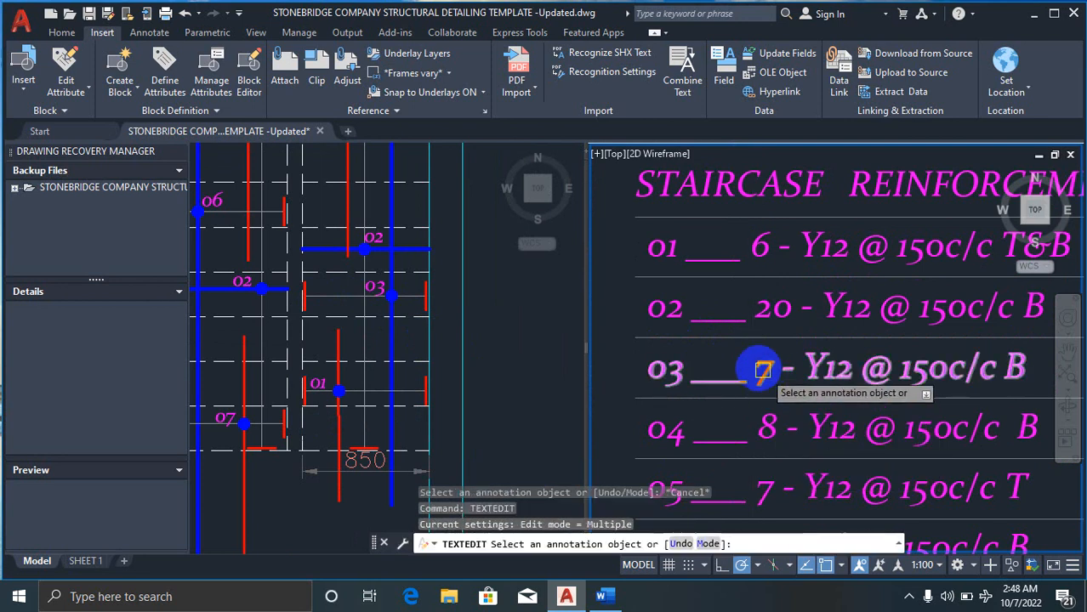
{"action": "left_click", "coordinate": [765, 374]}
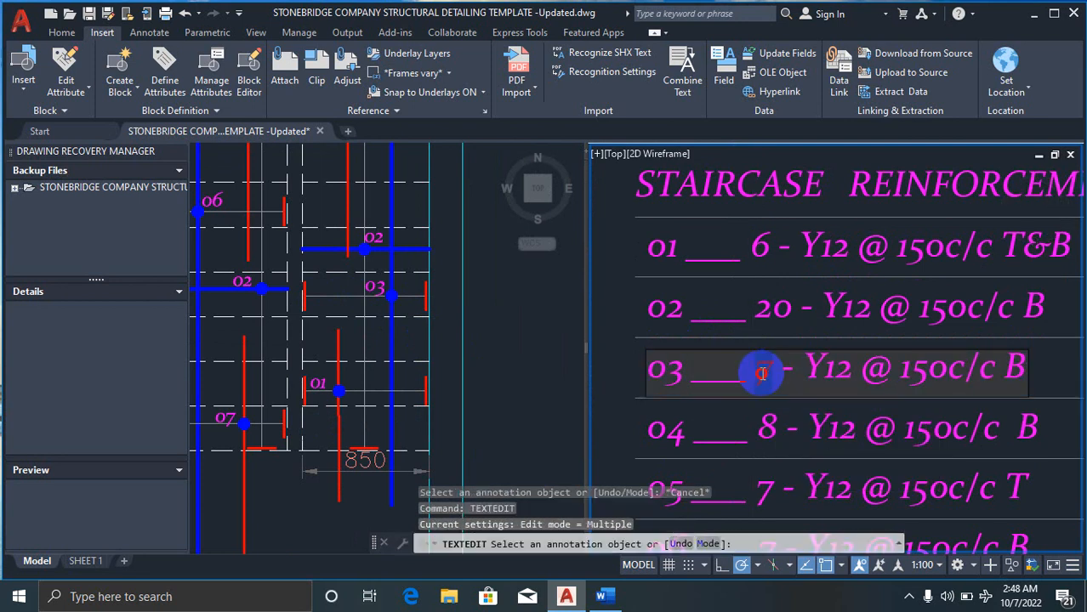
{"action": "left_click", "coordinate": [737, 410]}
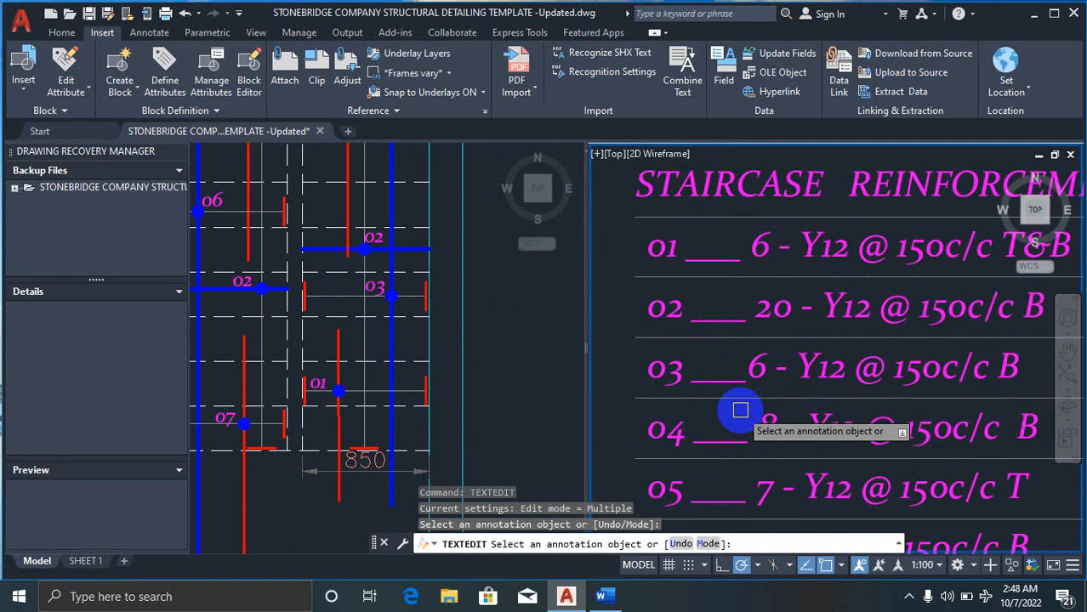
{"action": "key", "text": "Escape"}
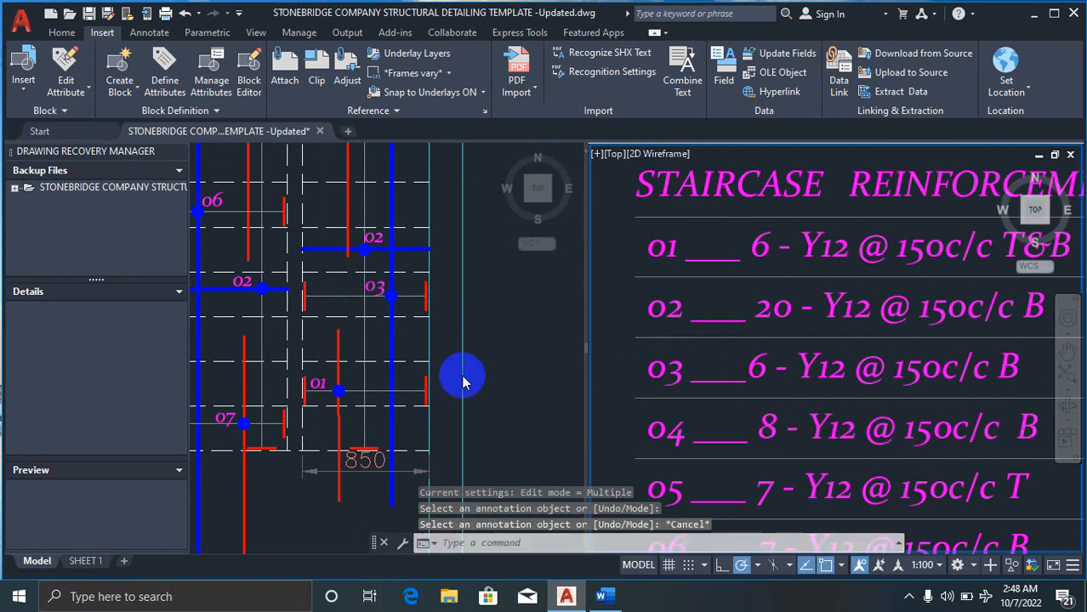
Step: Highlight bar 03 on the stair plan, inspect its distribution across the flight, and clear the selection
{"action": "left_click", "coordinate": [394, 343]}
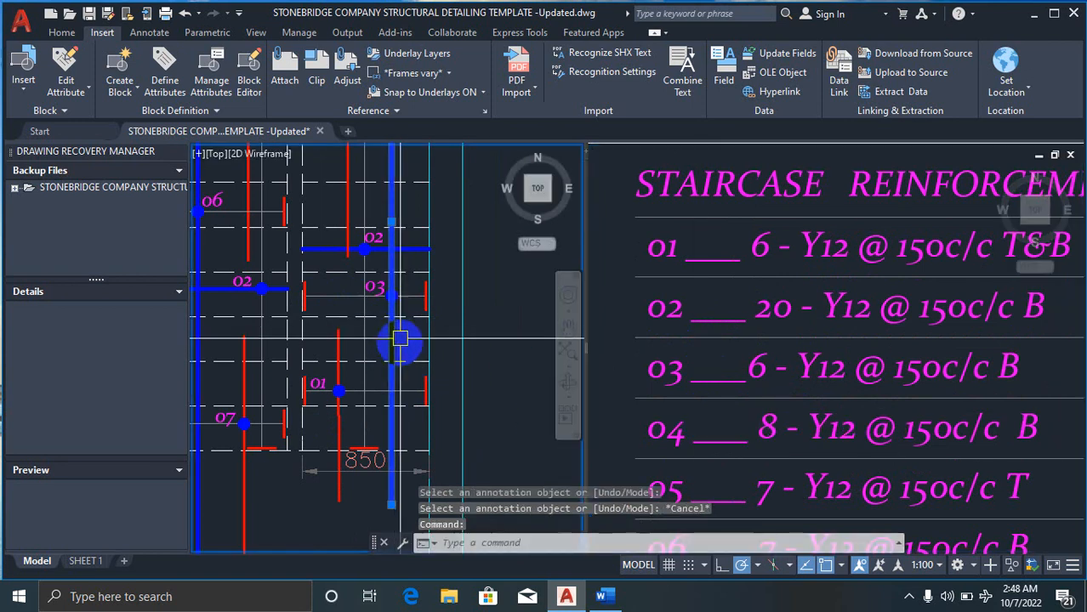
{"action": "left_click", "coordinate": [317, 316]}
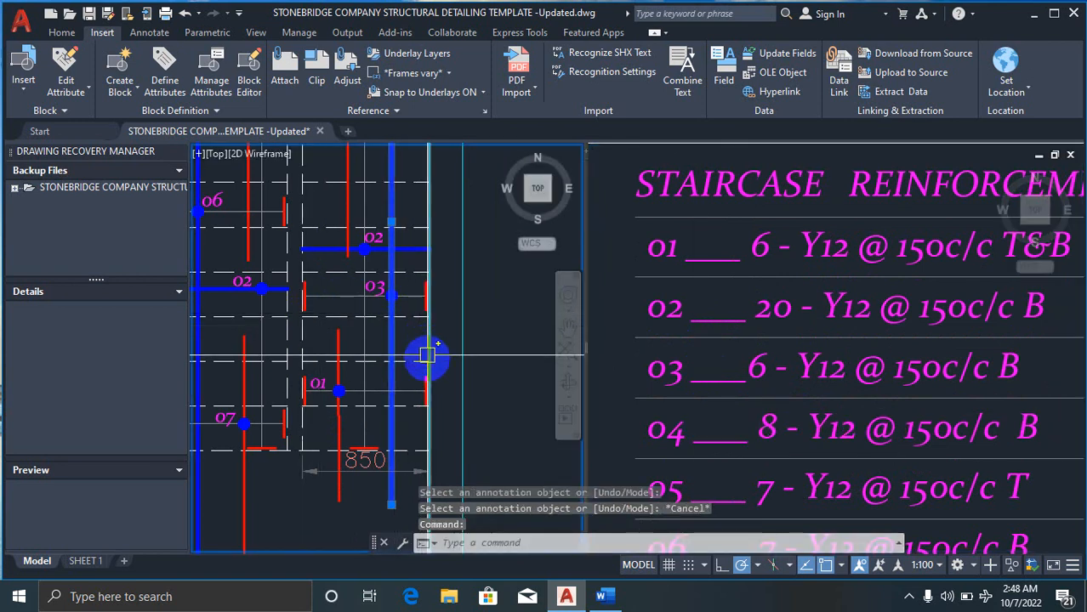
{"action": "scroll", "coordinate": [402, 390], "scroll_direction": "down", "scroll_amount": 1}
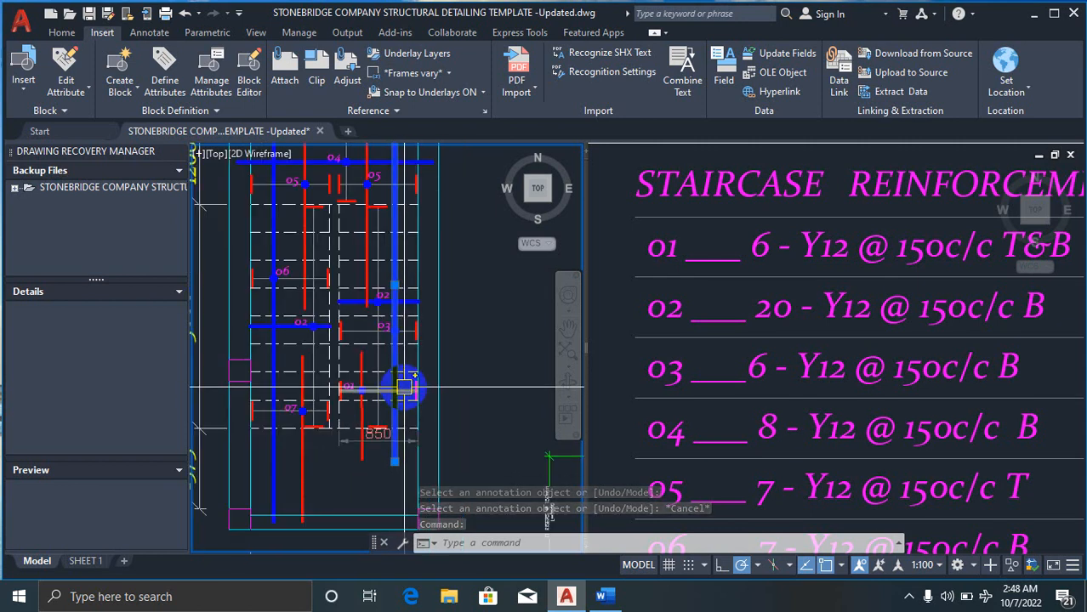
{"action": "key", "text": "Escape"}
Step: Examine bars 02 to 07 across both flights and the landing, and compare them with the STAIRCASE REINFORCEMENT list
{"action": "scroll", "coordinate": [390, 290], "scroll_direction": "up", "scroll_amount": 2}
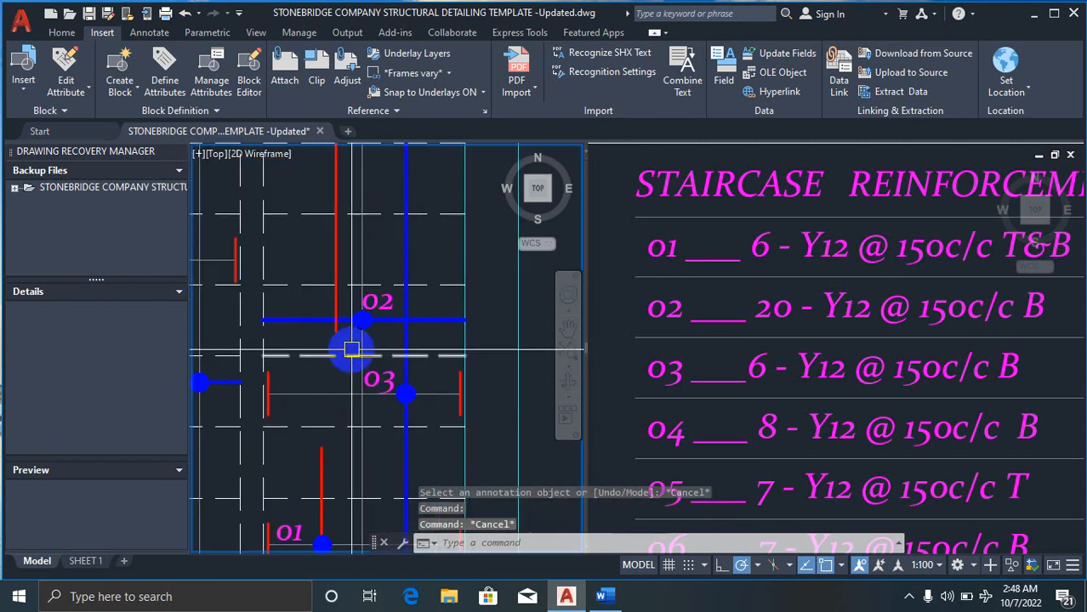
{"action": "scroll", "coordinate": [340, 352], "scroll_direction": "down", "scroll_amount": 3}
{"action": "scroll", "coordinate": [279, 444], "scroll_direction": "up", "scroll_amount": 2}
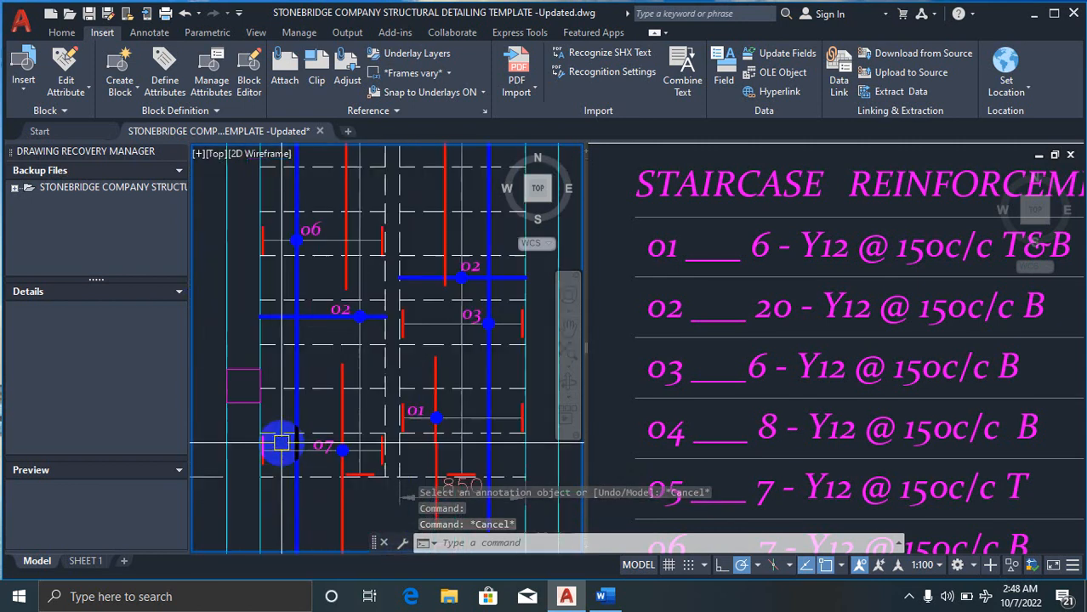
{"action": "scroll", "coordinate": [263, 473], "scroll_direction": "up", "scroll_amount": 3}
{"action": "scroll", "coordinate": [264, 473], "scroll_direction": "down", "scroll_amount": 2}
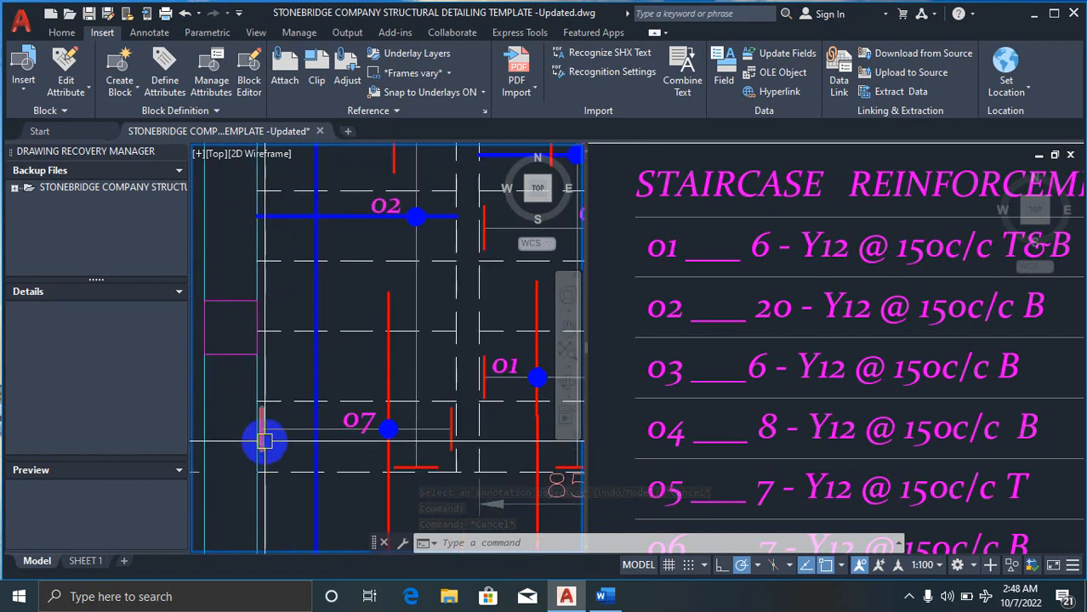
{"action": "scroll", "coordinate": [263, 440], "scroll_direction": "down", "scroll_amount": 3}
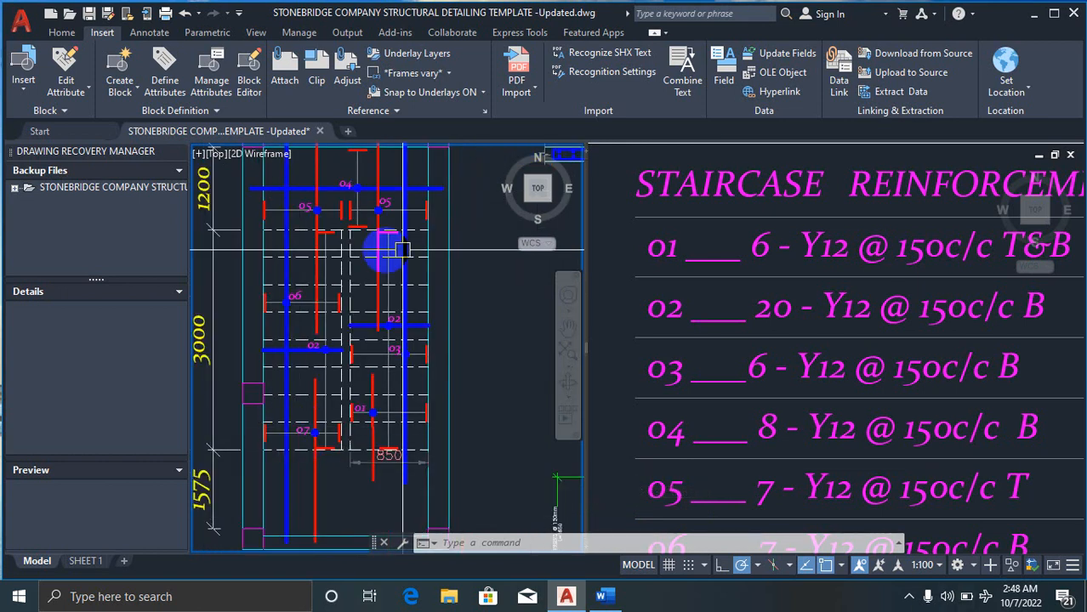
{"action": "scroll", "coordinate": [306, 246], "scroll_direction": "up", "scroll_amount": 4}
{"action": "scroll", "coordinate": [334, 266], "scroll_direction": "down", "scroll_amount": 4}
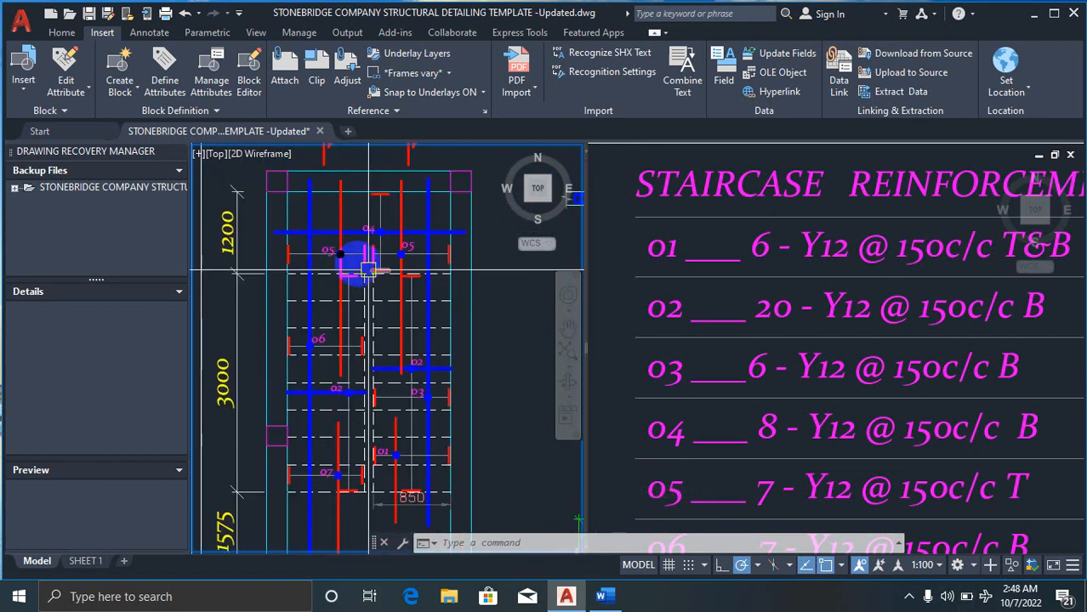
{"action": "scroll", "coordinate": [319, 247], "scroll_direction": "up", "scroll_amount": 3}
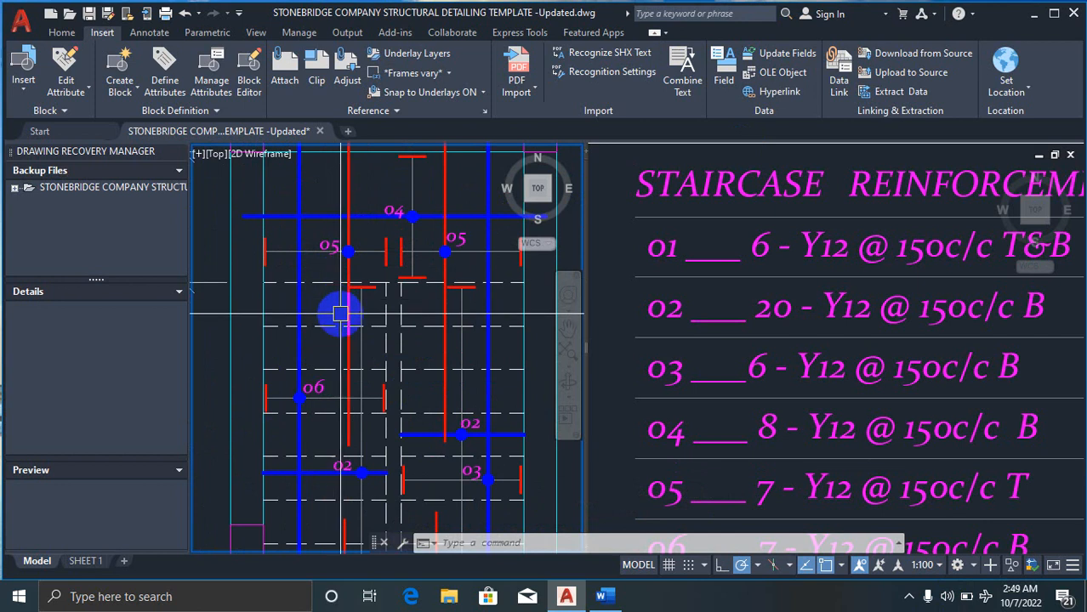
{"action": "left_click", "coordinate": [668, 340]}
{"action": "scroll", "coordinate": [655, 366], "scroll_direction": "down", "scroll_amount": 3}
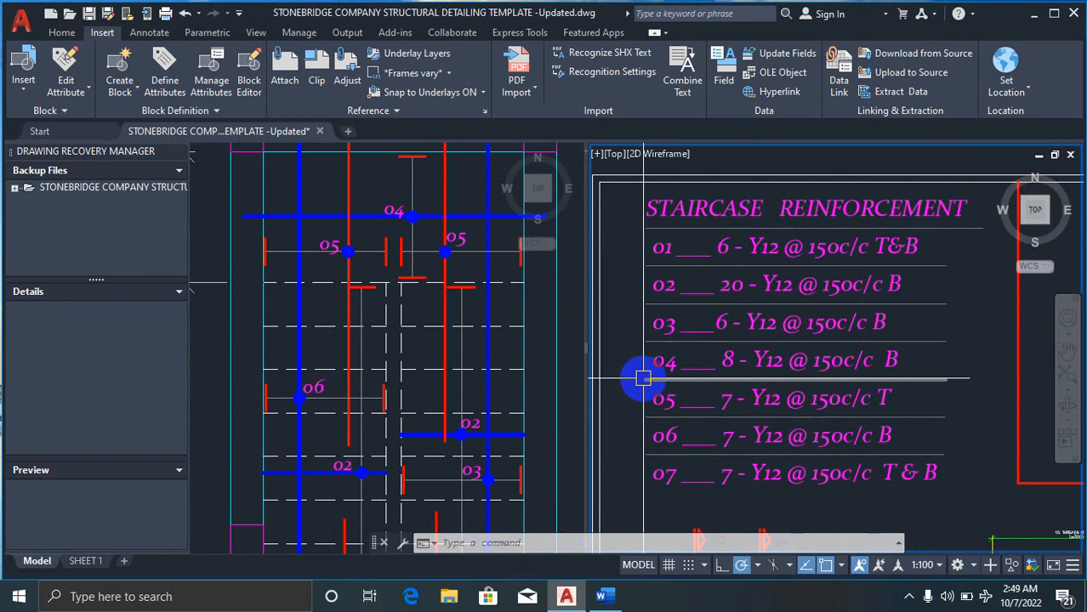
Step: Highlight bar 02 in the flight containing bar 03, together with the dashed lines at the flight's head and foot
{"action": "scroll", "coordinate": [387, 415], "scroll_direction": "down", "scroll_amount": 5}
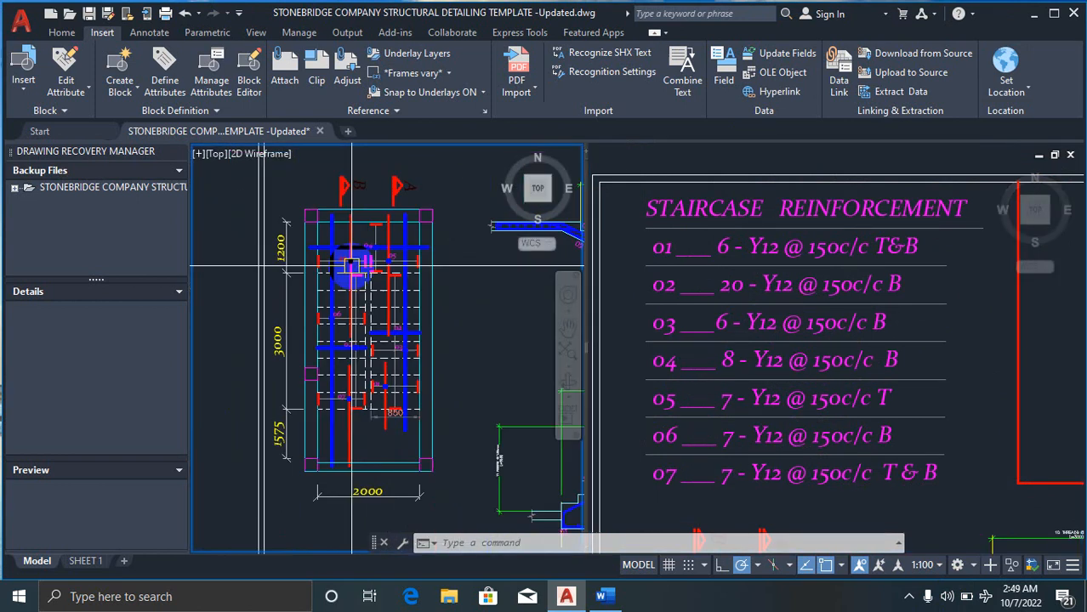
{"action": "scroll", "coordinate": [411, 469], "scroll_direction": "up", "scroll_amount": 3}
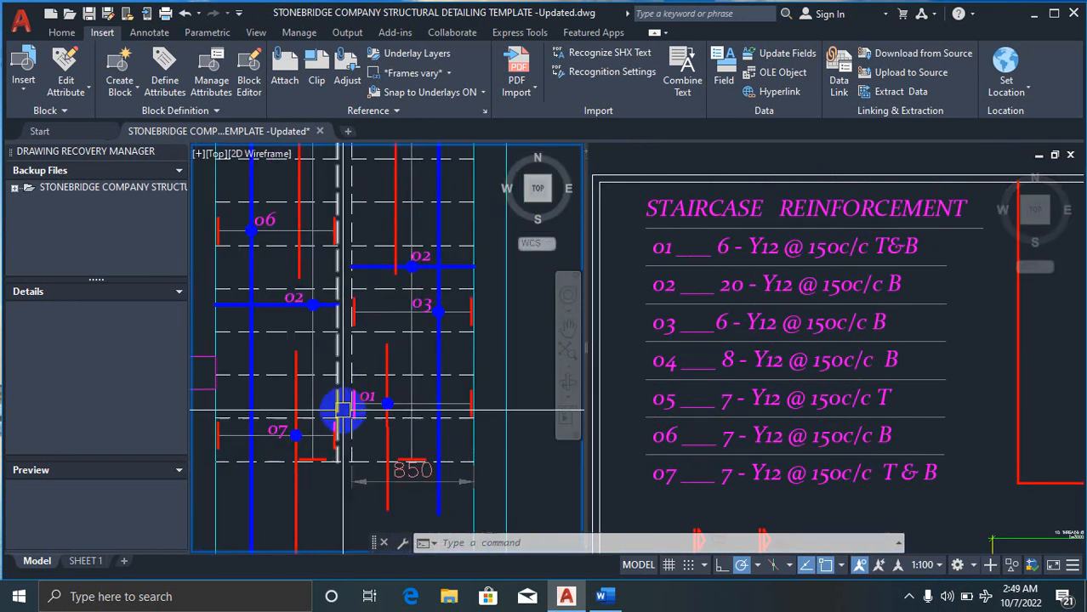
{"action": "scroll", "coordinate": [344, 395], "scroll_direction": "down", "scroll_amount": 3}
{"action": "scroll", "coordinate": [395, 323], "scroll_direction": "up", "scroll_amount": 5}
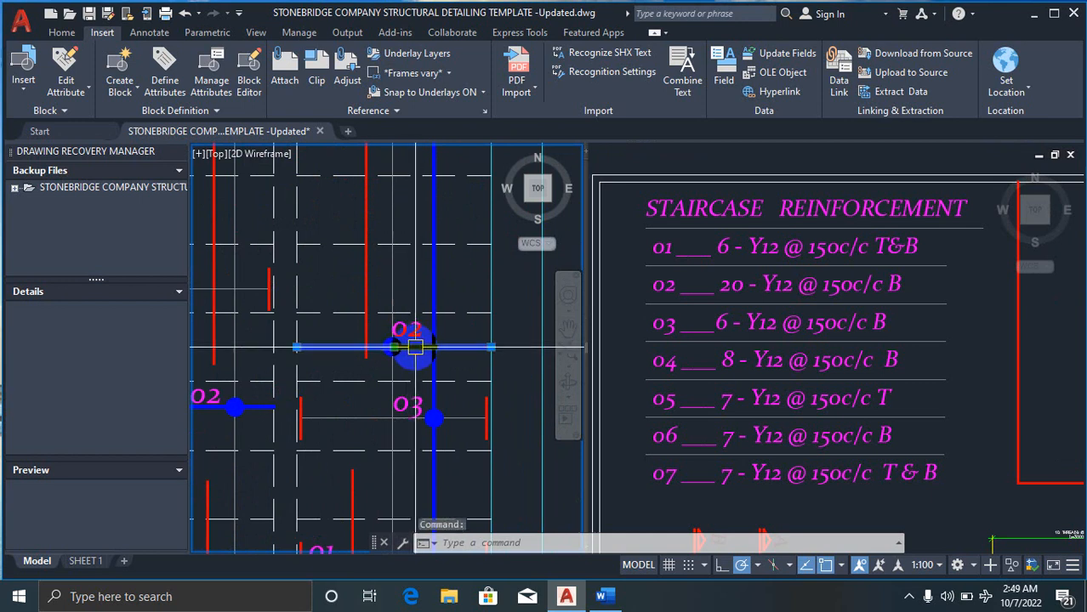
{"action": "scroll", "coordinate": [414, 347], "scroll_direction": "down", "scroll_amount": 3}
{"action": "scroll", "coordinate": [436, 230], "scroll_direction": "down", "scroll_amount": 4}
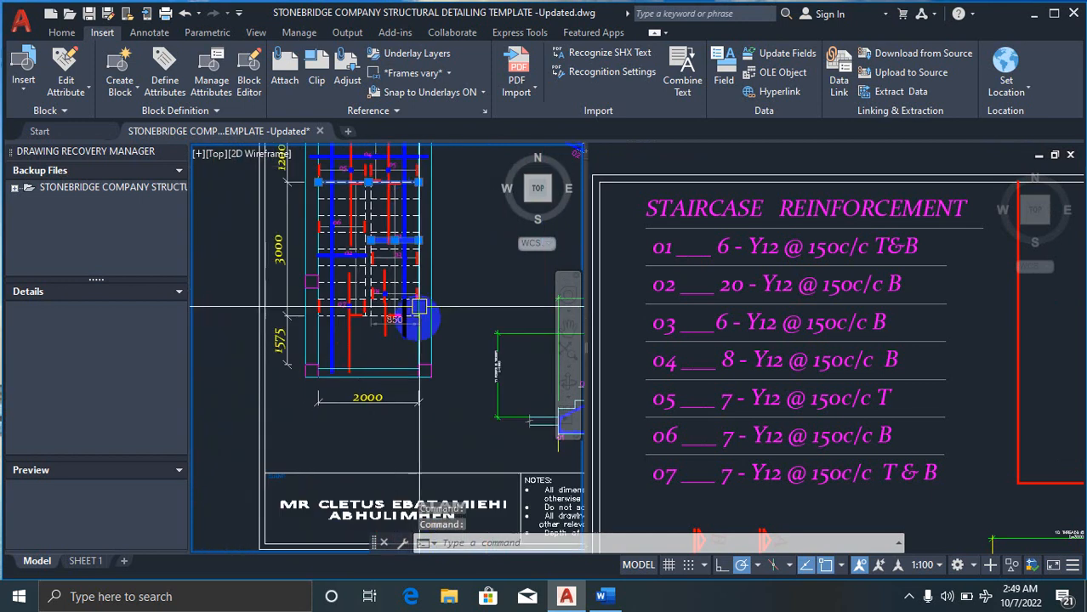
{"action": "scroll", "coordinate": [401, 255], "scroll_direction": "up", "scroll_amount": 7}
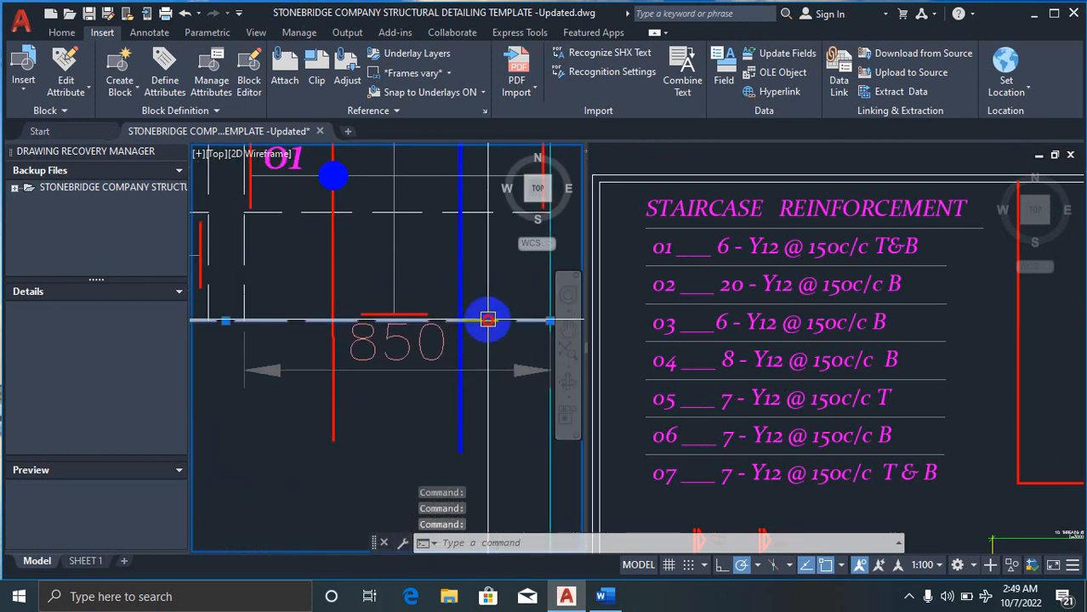
Step: Clear the selection and compare bar 02 on the stair plan with its entry in the STAIRCASE REINFORCEMENT list
{"action": "scroll", "coordinate": [487, 320], "scroll_direction": "down", "scroll_amount": 3}
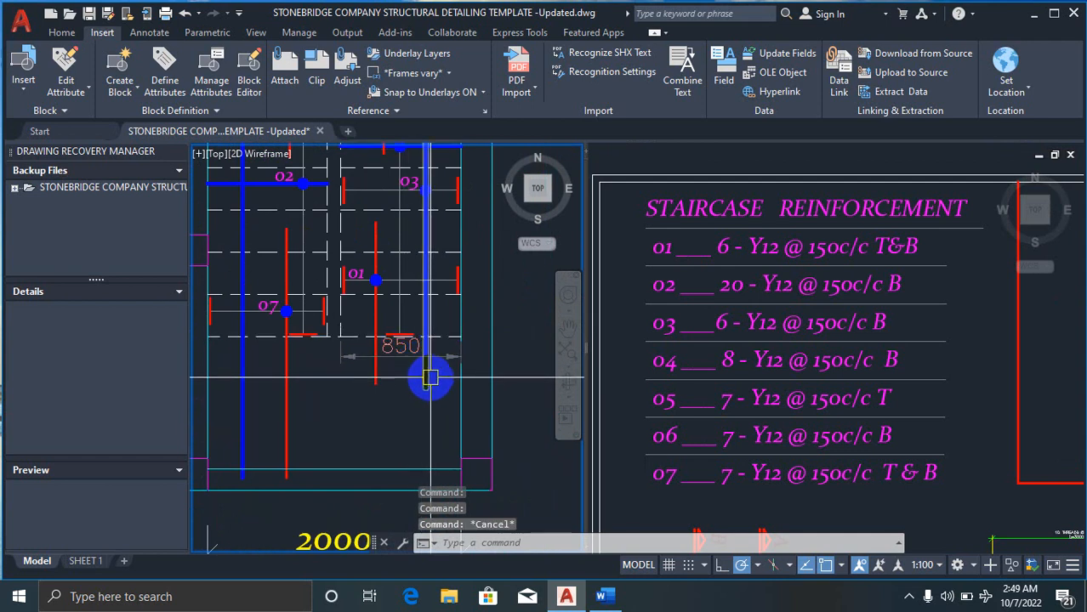
{"action": "mouse_move", "coordinate": [431, 378]}
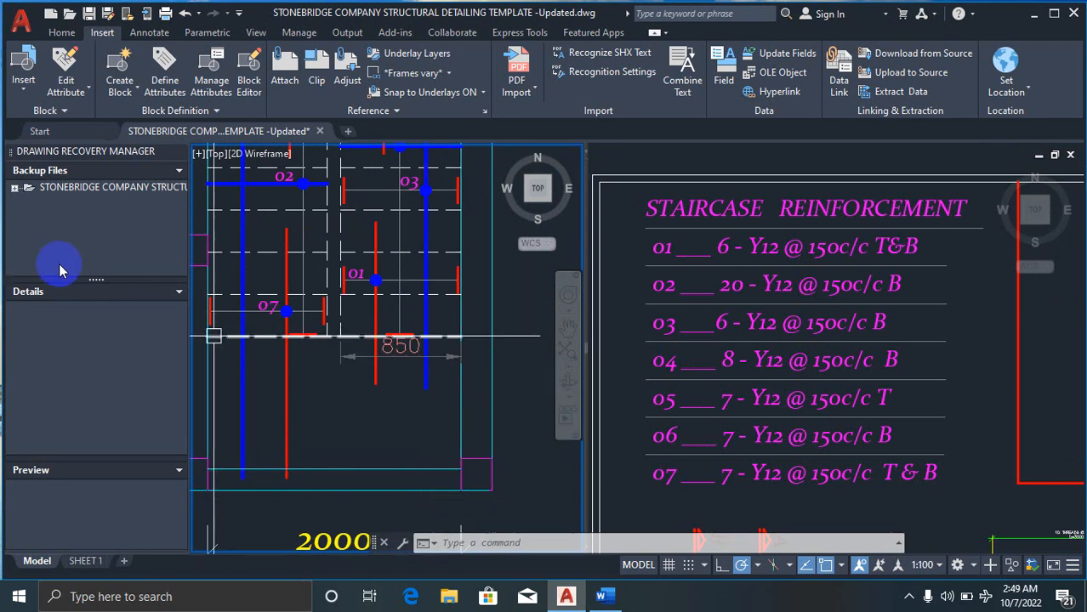
{"action": "left_click", "coordinate": [701, 292]}
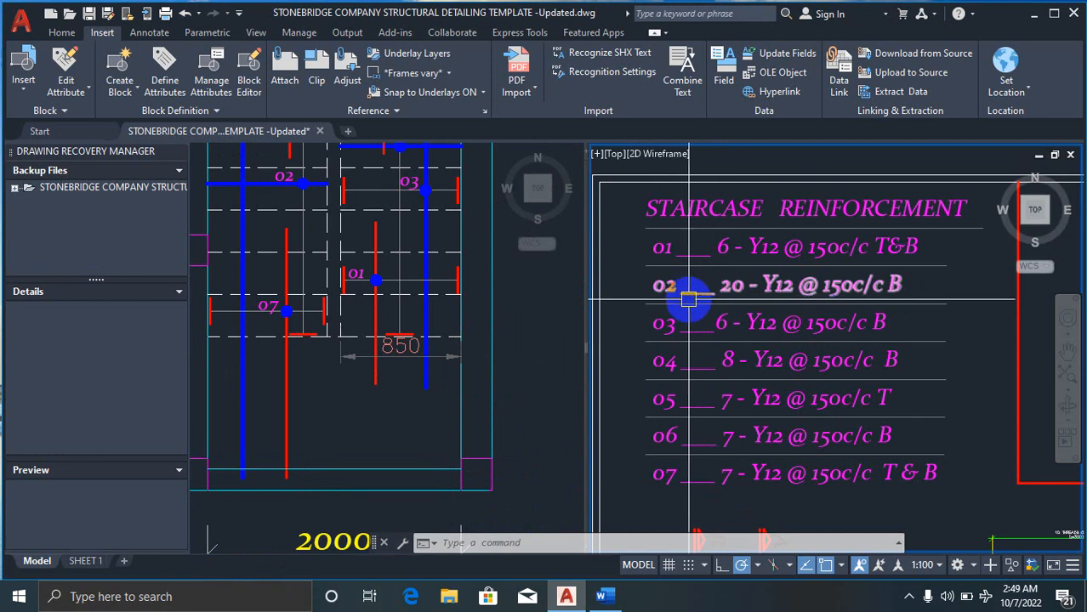
{"action": "left_click", "coordinate": [405, 364]}
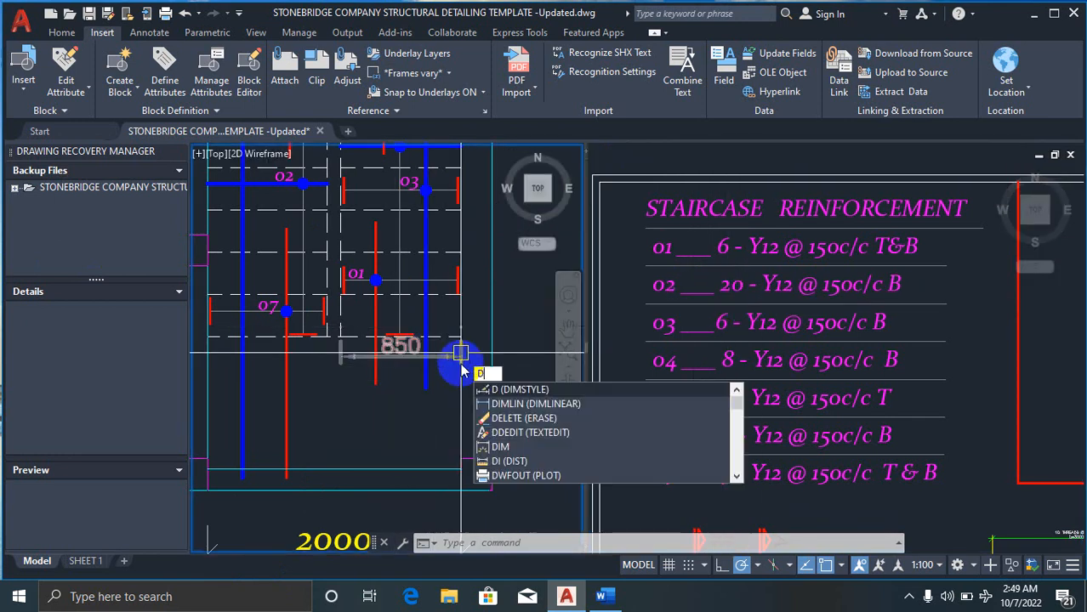
{"action": "key", "text": "Escape"}
{"action": "key", "text": "Escape"}
{"action": "scroll", "coordinate": [460, 358], "scroll_direction": "down", "scroll_amount": 3}
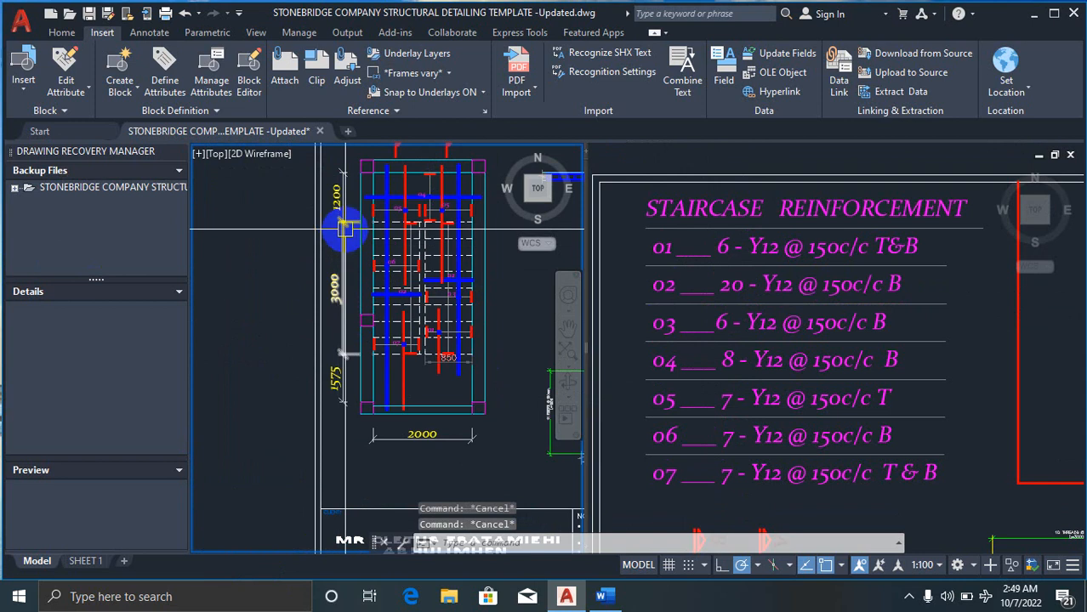
Step: Inspect the distribution of bar 02 from head to foot of the flight containing bar 03, and clear the selection
{"action": "scroll", "coordinate": [433, 314], "scroll_direction": "up", "scroll_amount": 5}
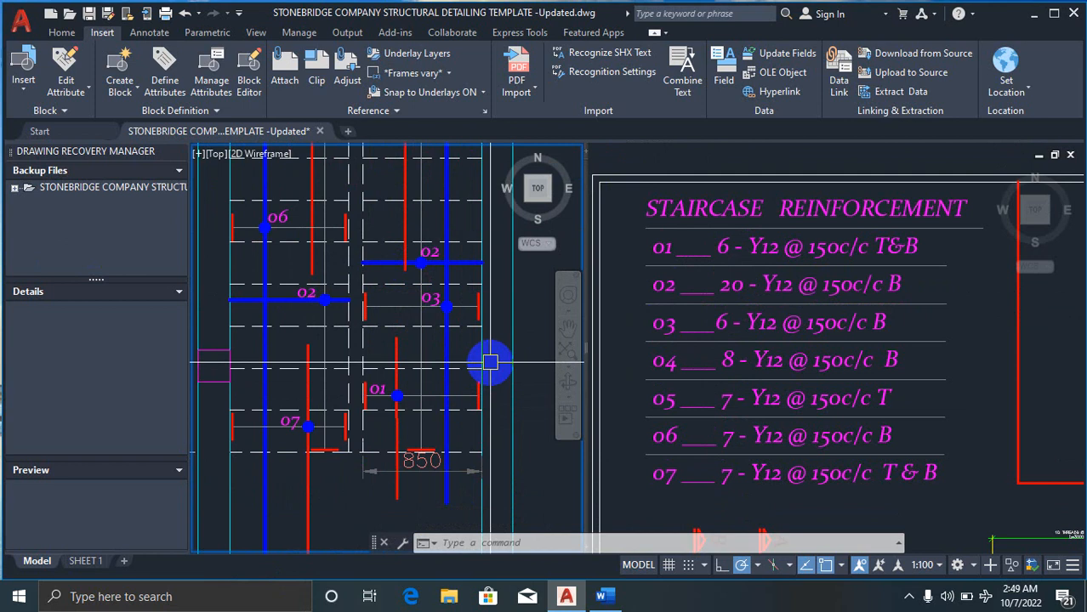
{"action": "scroll", "coordinate": [479, 268], "scroll_direction": "up", "scroll_amount": 2}
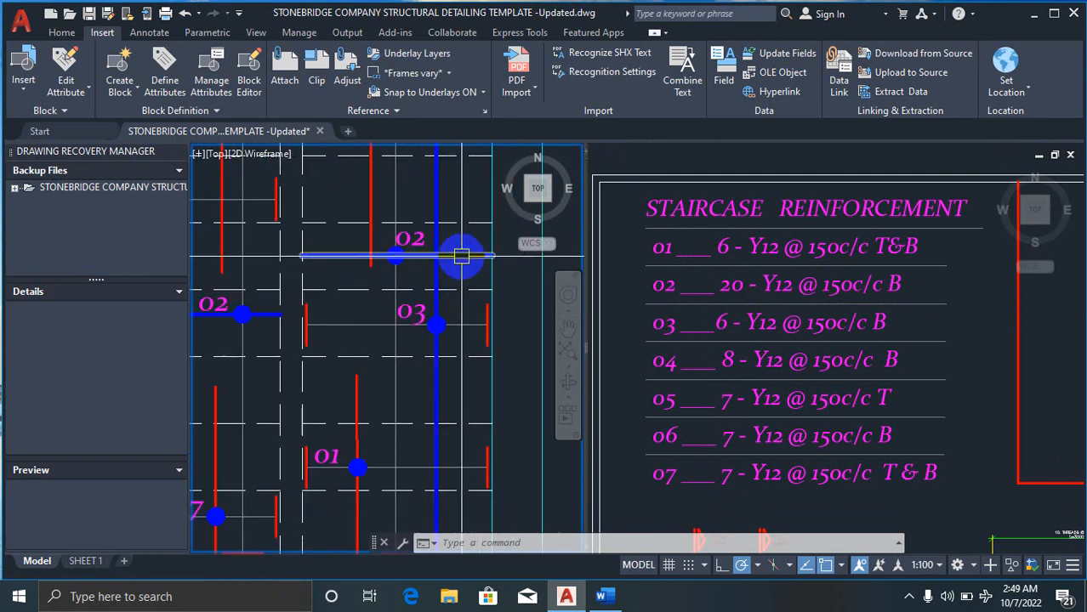
{"action": "scroll", "coordinate": [449, 177], "scroll_direction": "down", "scroll_amount": 5}
{"action": "scroll", "coordinate": [447, 204], "scroll_direction": "up", "scroll_amount": 3}
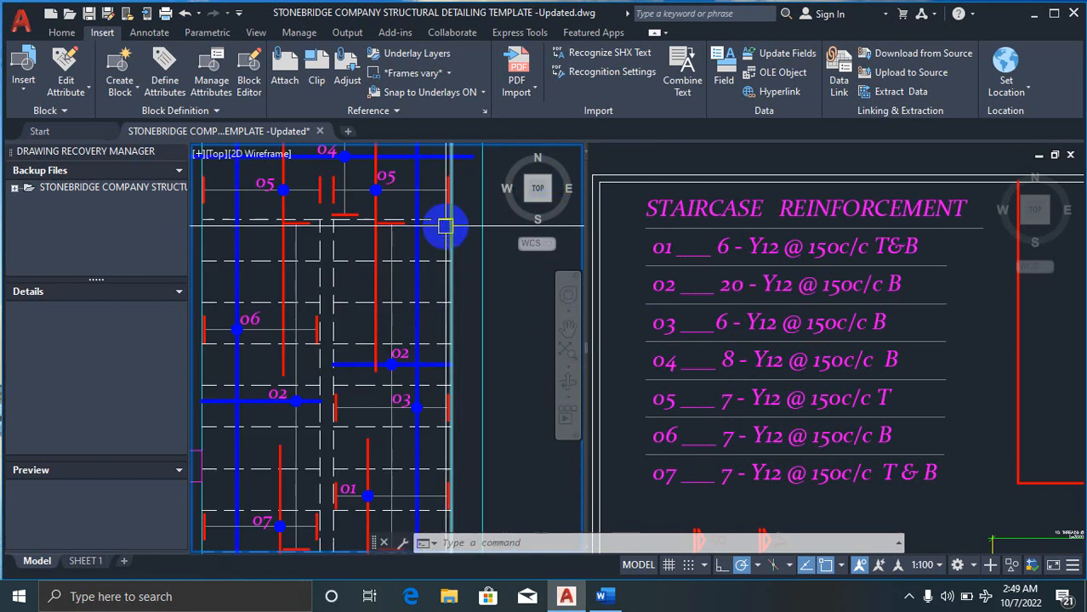
{"action": "scroll", "coordinate": [445, 226], "scroll_direction": "down", "scroll_amount": 3}
{"action": "scroll", "coordinate": [417, 436], "scroll_direction": "up", "scroll_amount": 5}
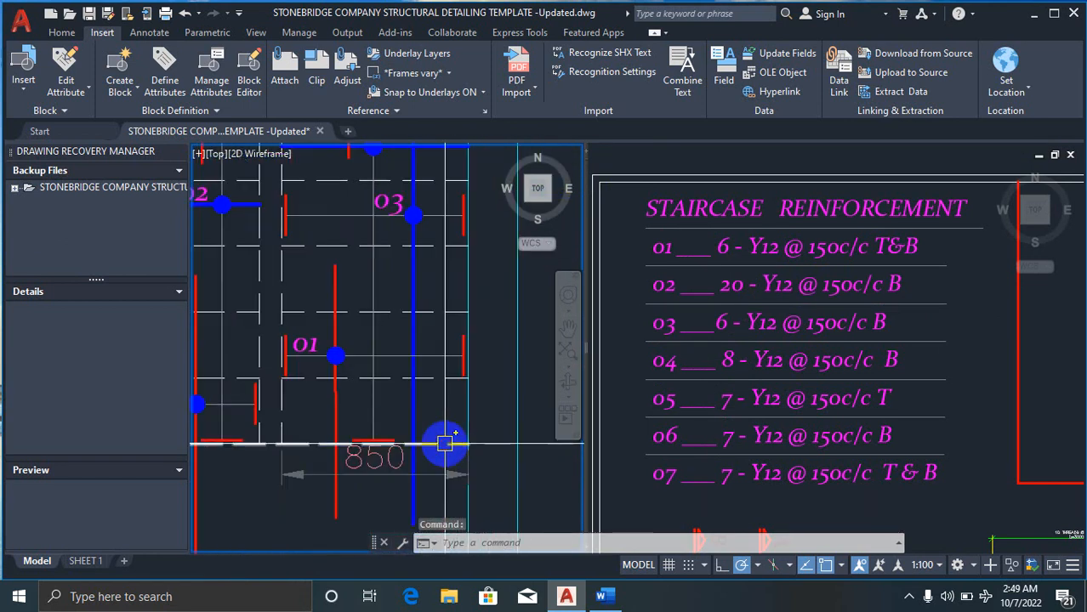
{"action": "key", "text": "Escape"}
{"action": "scroll", "coordinate": [374, 448], "scroll_direction": "down", "scroll_amount": 3}
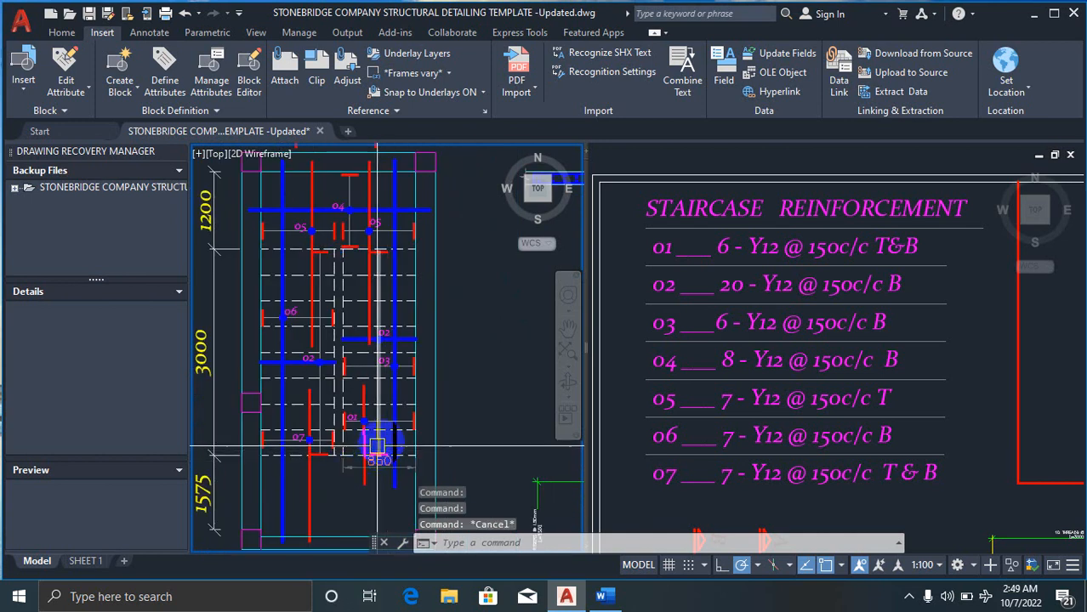
Step: Highlight bar 04 across the landing and check it against the 1200 landing dimension and the bar 04 list entry
{"action": "scroll", "coordinate": [228, 175], "scroll_direction": "up", "scroll_amount": 2}
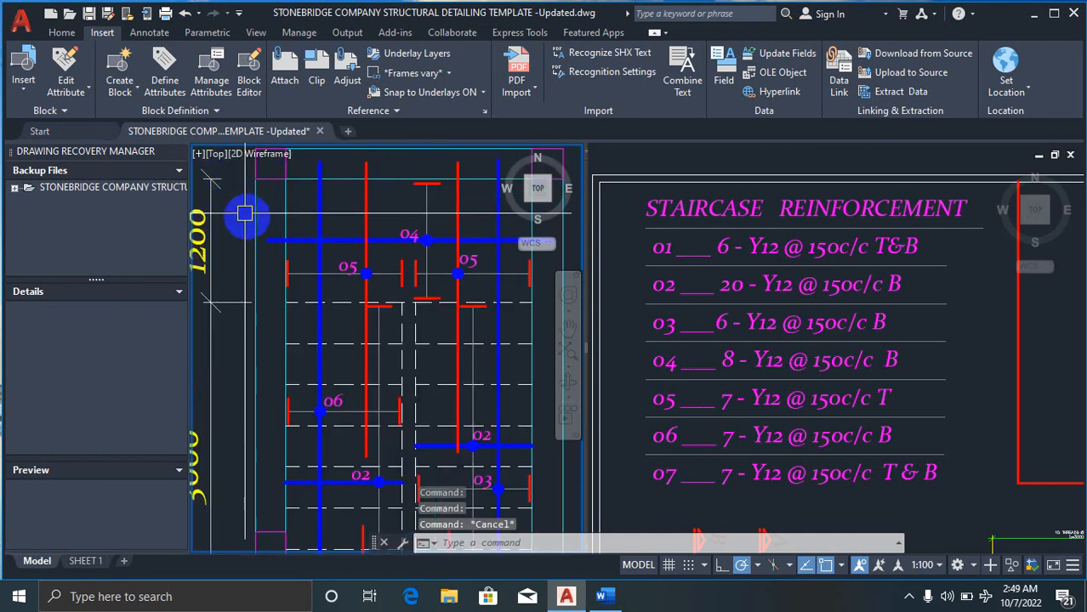
{"action": "scroll", "coordinate": [503, 296], "scroll_direction": "down", "scroll_amount": 2}
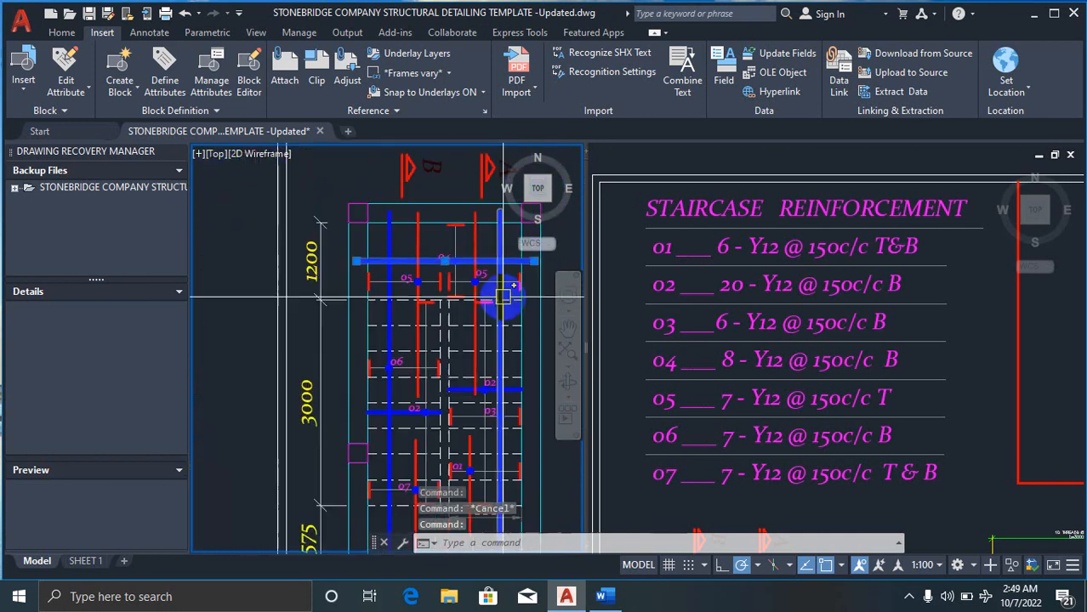
{"action": "scroll", "coordinate": [340, 227], "scroll_direction": "up", "scroll_amount": 2}
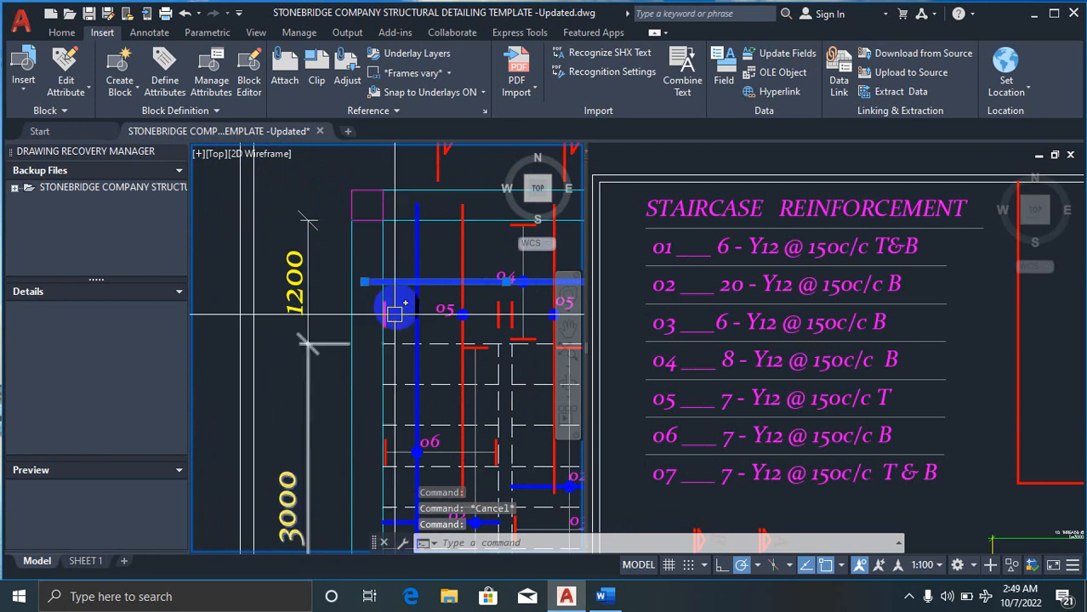
{"action": "key", "text": "Escape"}
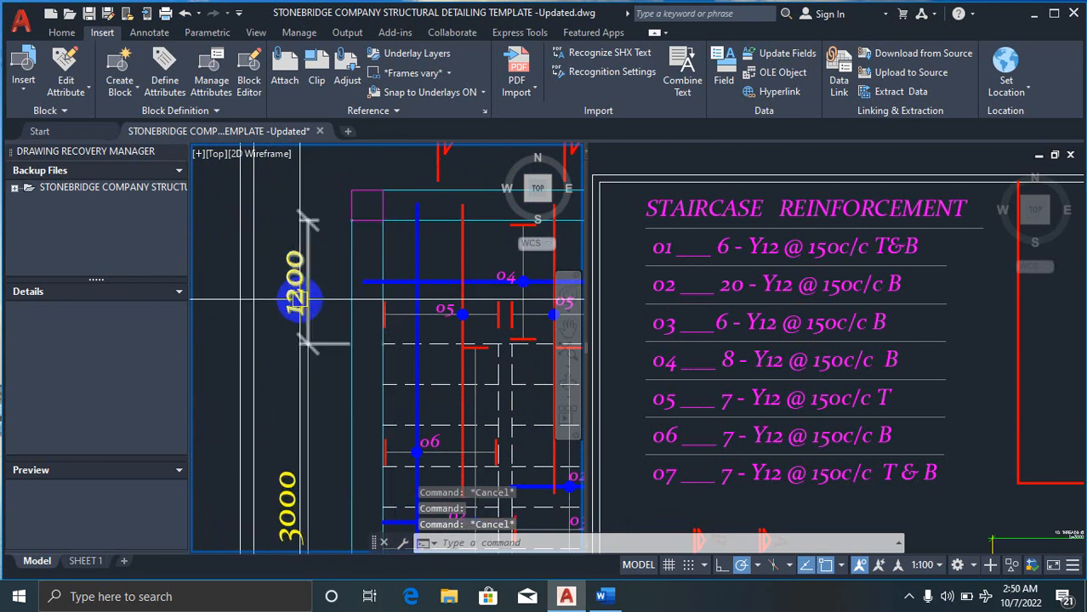
{"action": "mouse_move", "coordinate": [296, 299]}
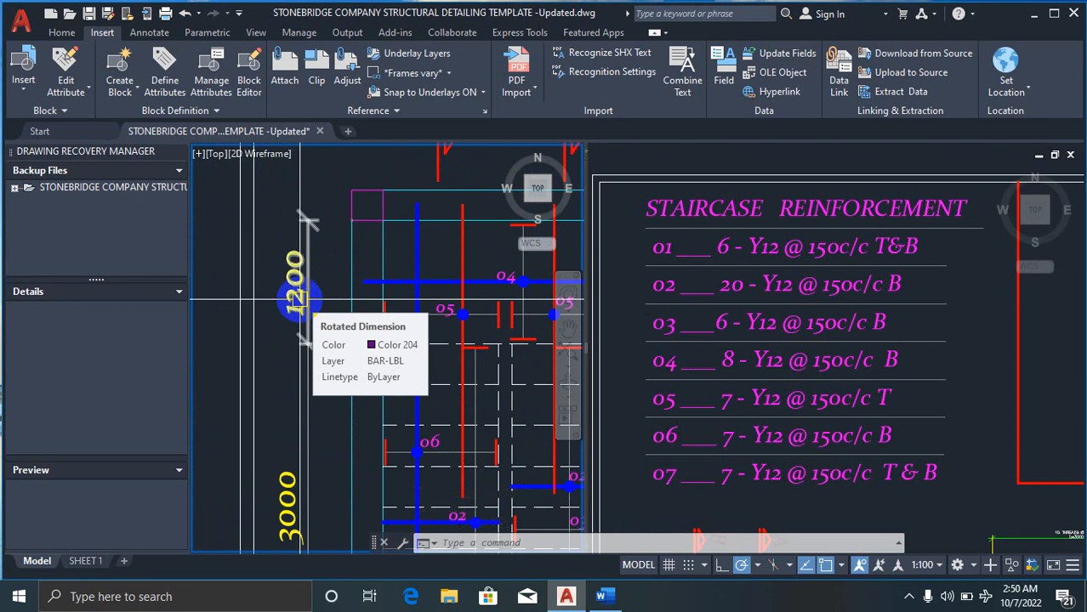
{"action": "left_click", "coordinate": [815, 404]}
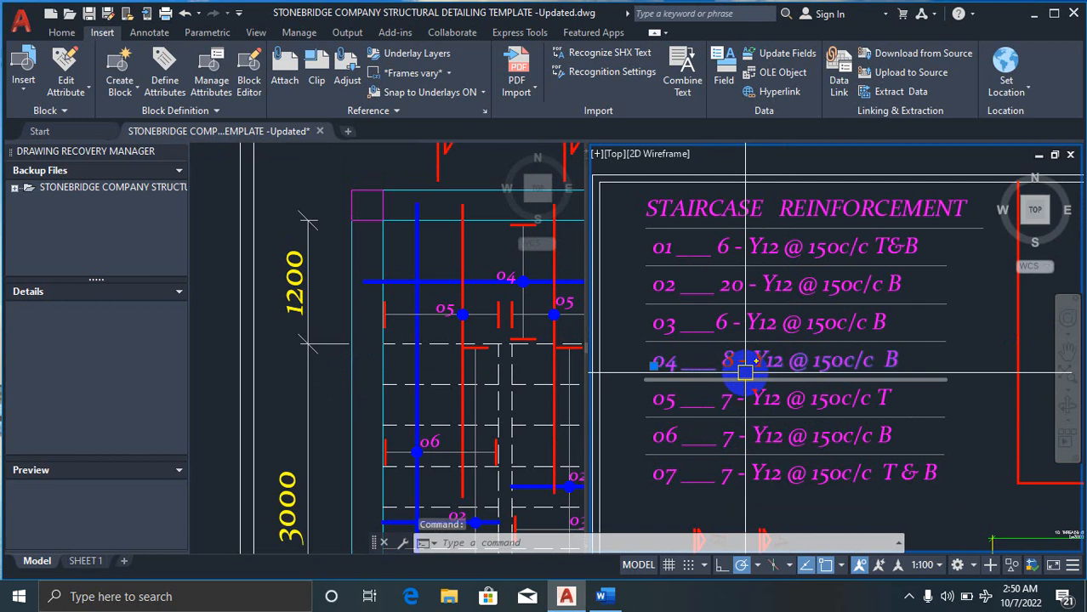
{"action": "key", "text": "Escape"}
{"action": "key", "text": "Escape"}
Step: Review bars 05, 06 and 07 over the landing and flights on the stair plan against the reinforcement list
{"action": "left_click", "coordinate": [421, 351]}
{"action": "scroll", "coordinate": [334, 300], "scroll_direction": "down", "scroll_amount": 2}
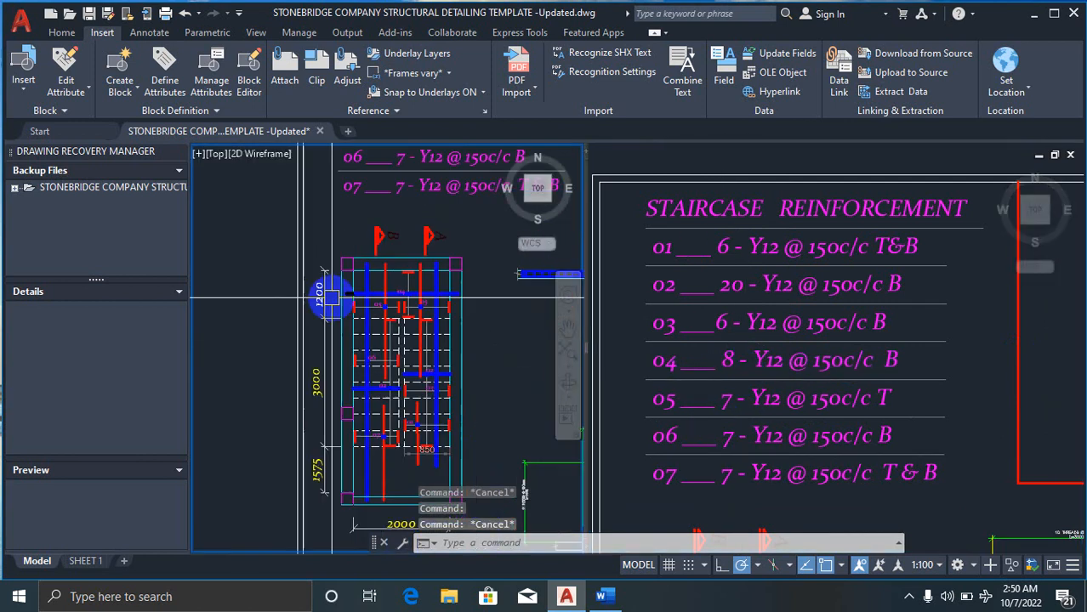
{"action": "scroll", "coordinate": [392, 421], "scroll_direction": "up", "scroll_amount": 1}
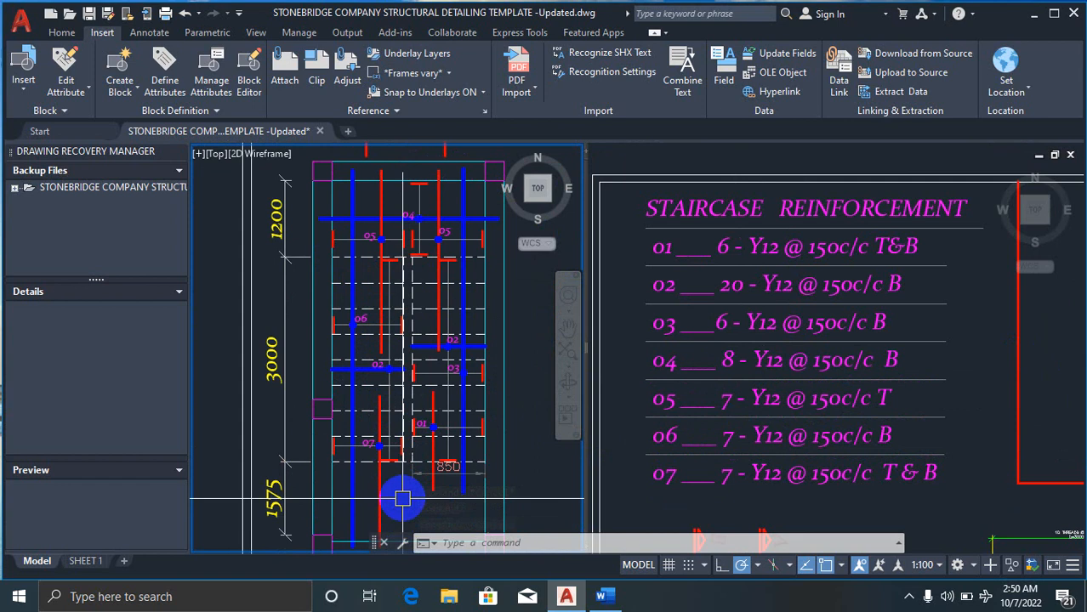
{"action": "scroll", "coordinate": [374, 395], "scroll_direction": "up", "scroll_amount": 2}
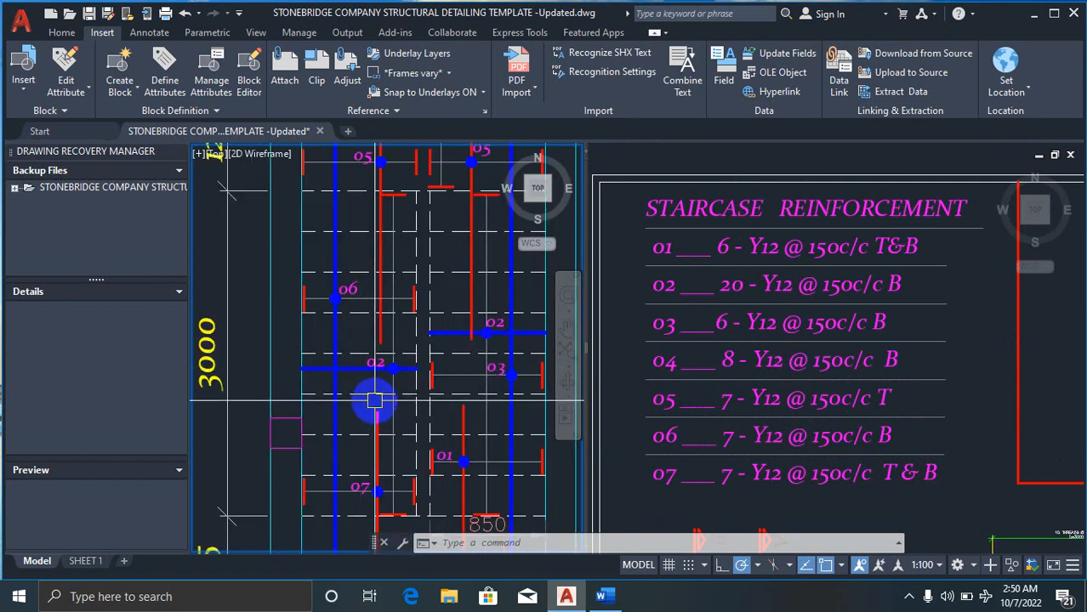
{"action": "scroll", "coordinate": [311, 341], "scroll_direction": "down", "scroll_amount": 2}
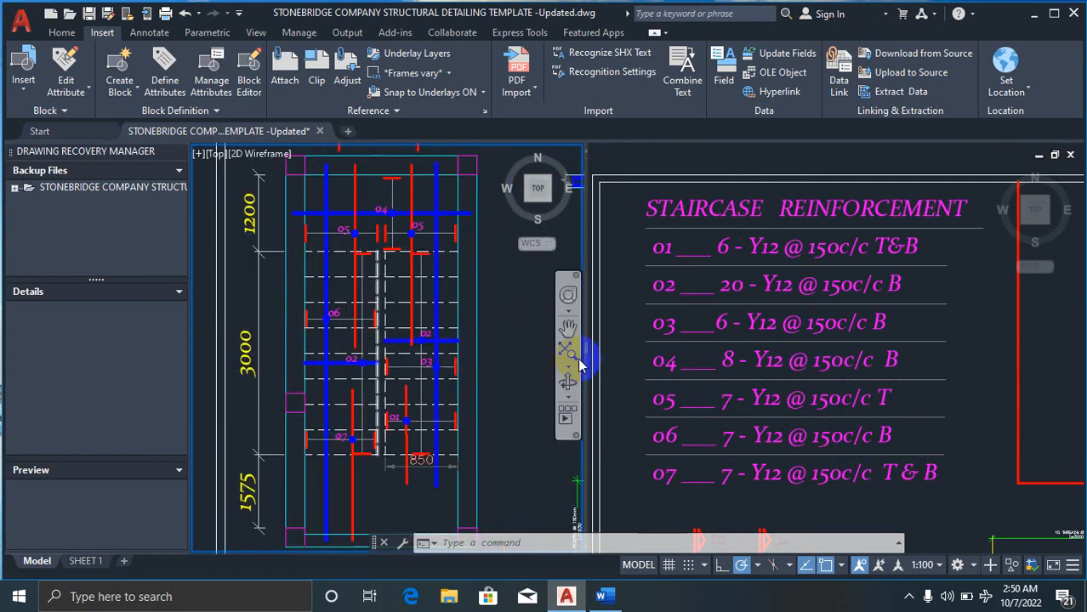
{"action": "left_click", "coordinate": [658, 389]}
{"action": "left_click", "coordinate": [539, 433]}
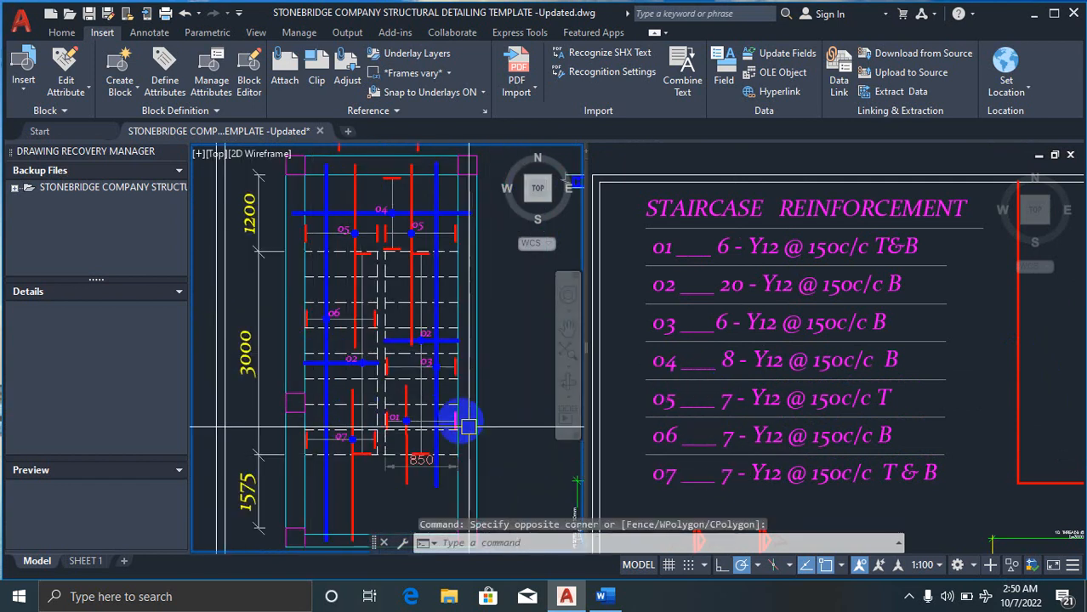
Step: Examine the bar marks and waist labels in SECTION A - A and SECTION B - B
{"action": "scroll", "coordinate": [796, 365], "scroll_direction": "down", "scroll_amount": 5}
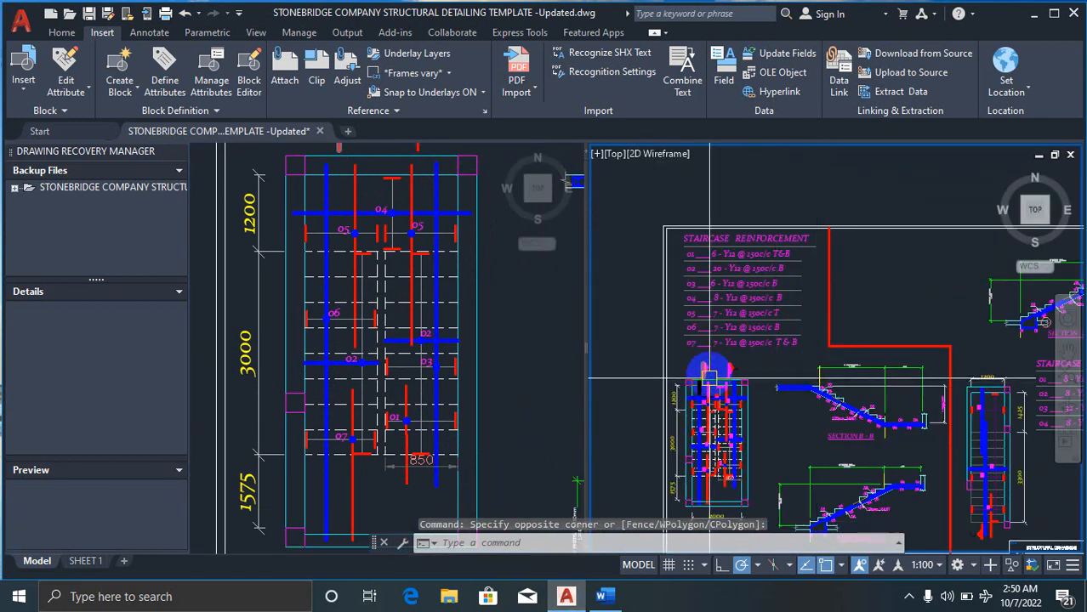
{"action": "scroll", "coordinate": [732, 391], "scroll_direction": "down", "scroll_amount": 4}
{"action": "scroll", "coordinate": [752, 410], "scroll_direction": "up", "scroll_amount": 3}
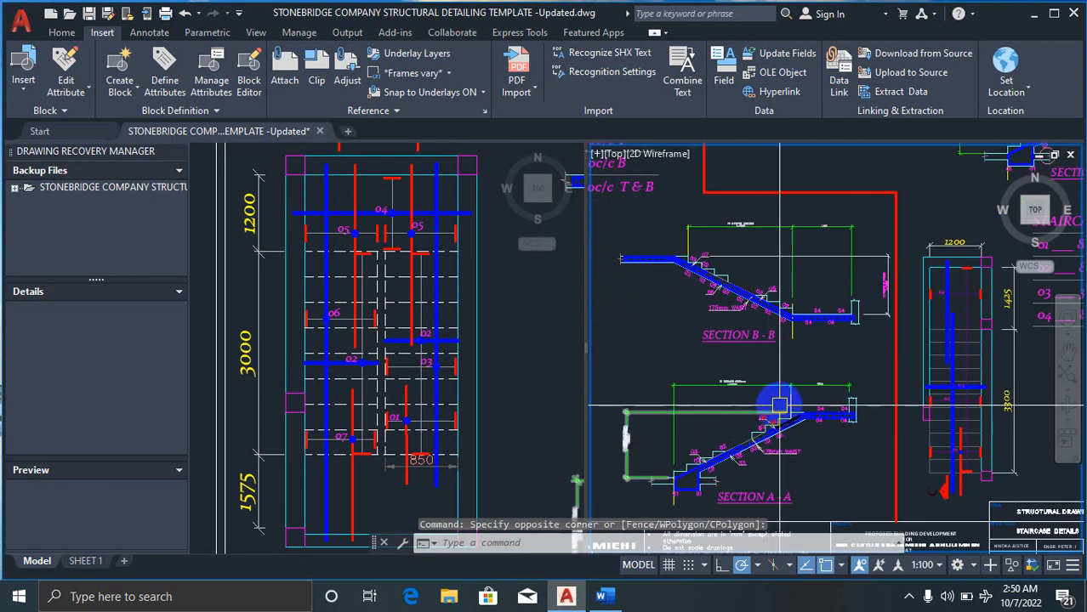
{"action": "scroll", "coordinate": [829, 391], "scroll_direction": "up", "scroll_amount": 2}
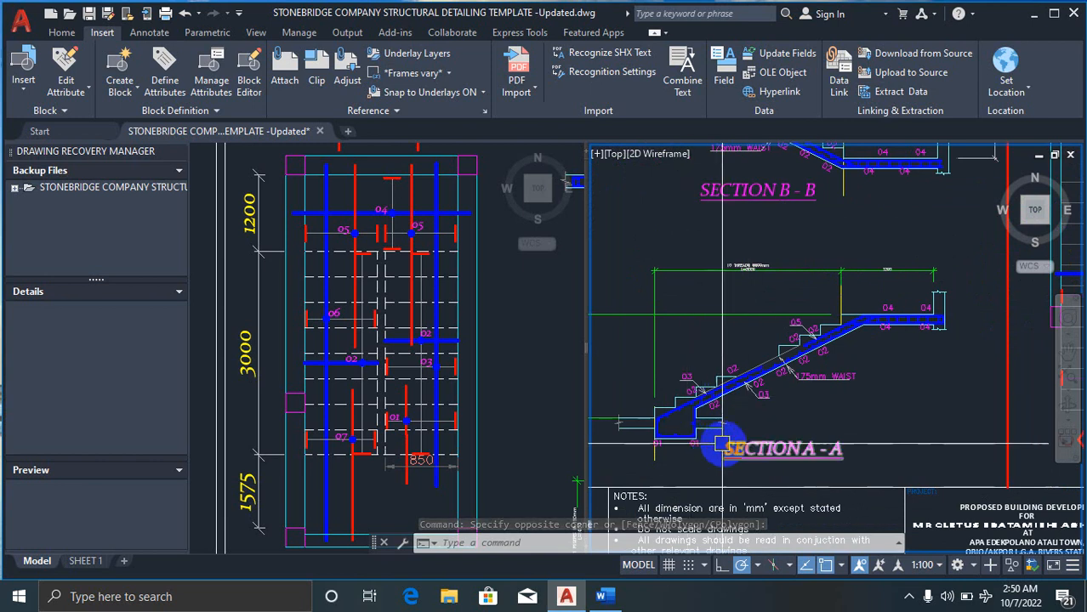
{"action": "scroll", "coordinate": [728, 446], "scroll_direction": "down", "scroll_amount": 2}
{"action": "scroll", "coordinate": [787, 208], "scroll_direction": "up", "scroll_amount": 3}
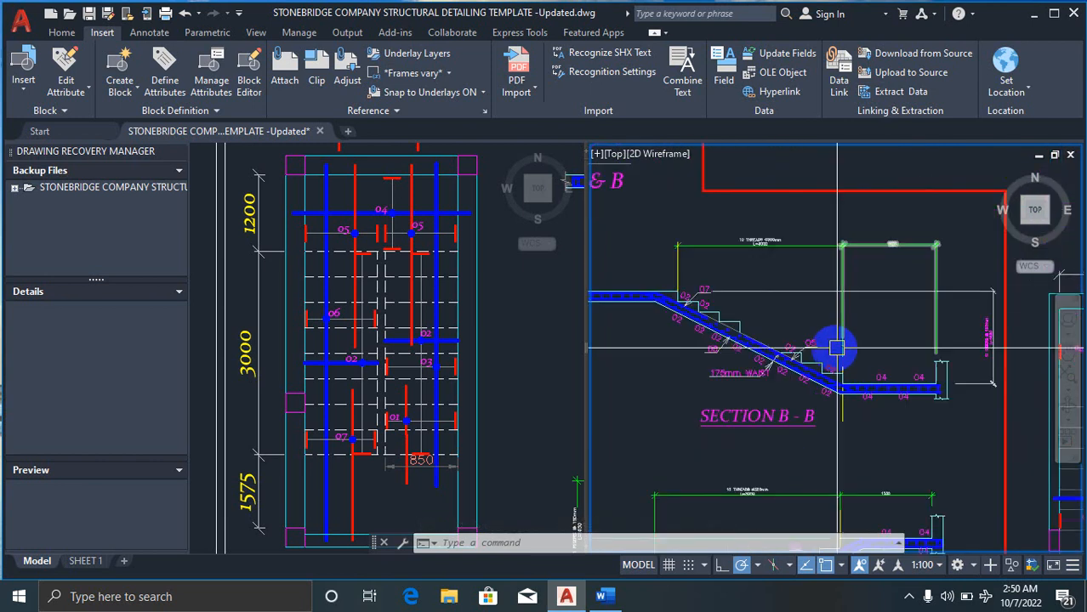
Step: Compare the flight and landing bars along section line B on the stair plan with SECTION B - B
{"action": "left_click", "coordinate": [444, 371]}
{"action": "scroll", "coordinate": [391, 366], "scroll_direction": "down", "scroll_amount": 3}
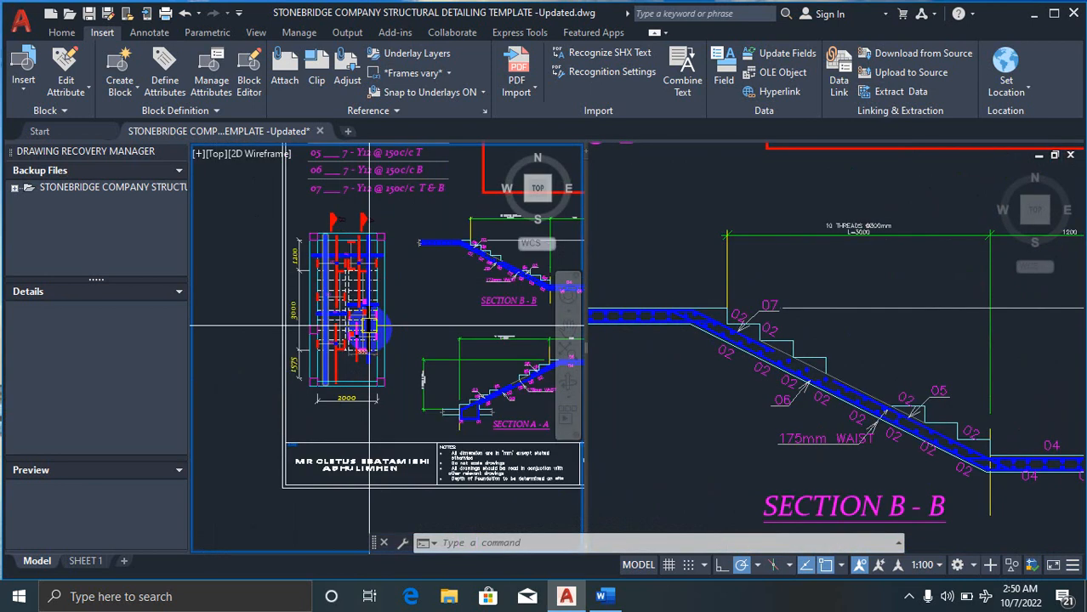
{"action": "scroll", "coordinate": [339, 364], "scroll_direction": "up", "scroll_amount": 3}
{"action": "scroll", "coordinate": [316, 243], "scroll_direction": "up", "scroll_amount": 3}
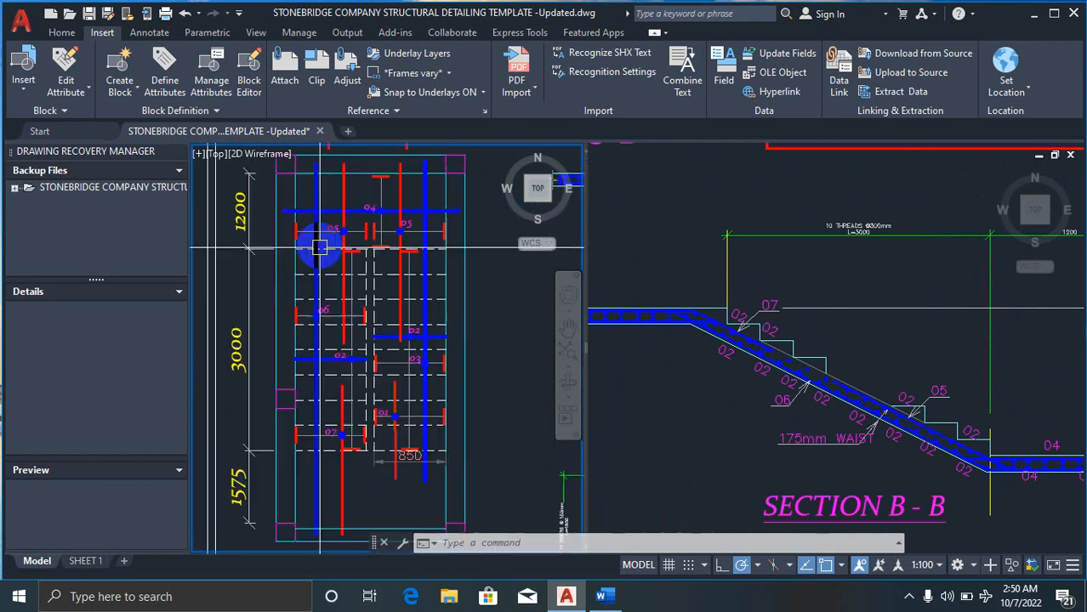
{"action": "scroll", "coordinate": [354, 240], "scroll_direction": "down", "scroll_amount": 1}
{"action": "scroll", "coordinate": [354, 240], "scroll_direction": "up", "scroll_amount": 2}
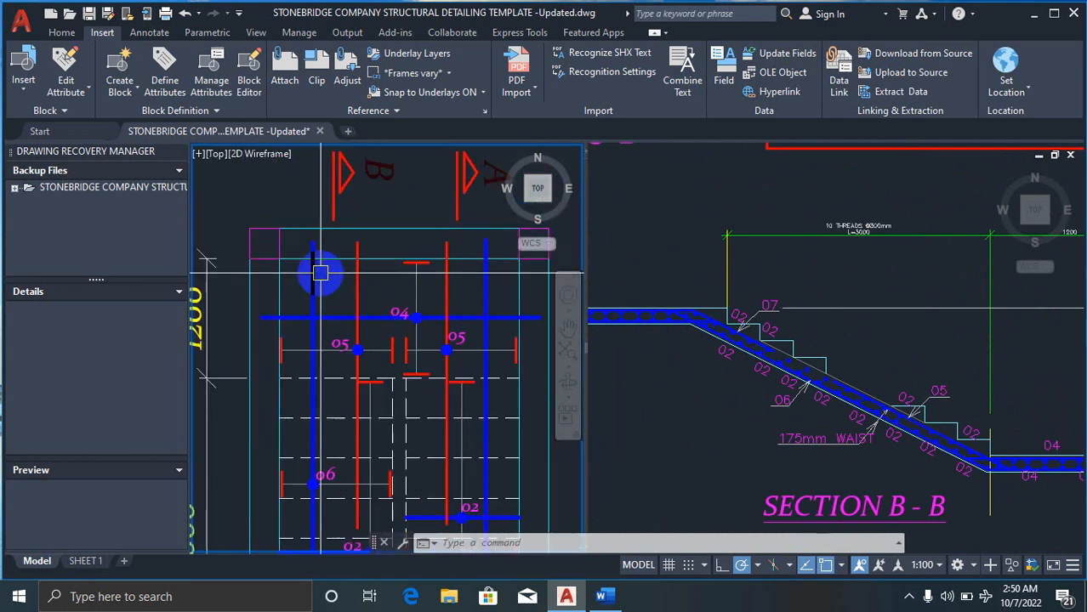
Step: Inspect the bar 04 layers in the landings of SECTION B - B and SECTION A - A, and review the whole staircase sheet
{"action": "left_click", "coordinate": [680, 414]}
{"action": "scroll", "coordinate": [706, 399], "scroll_direction": "down", "scroll_amount": 3}
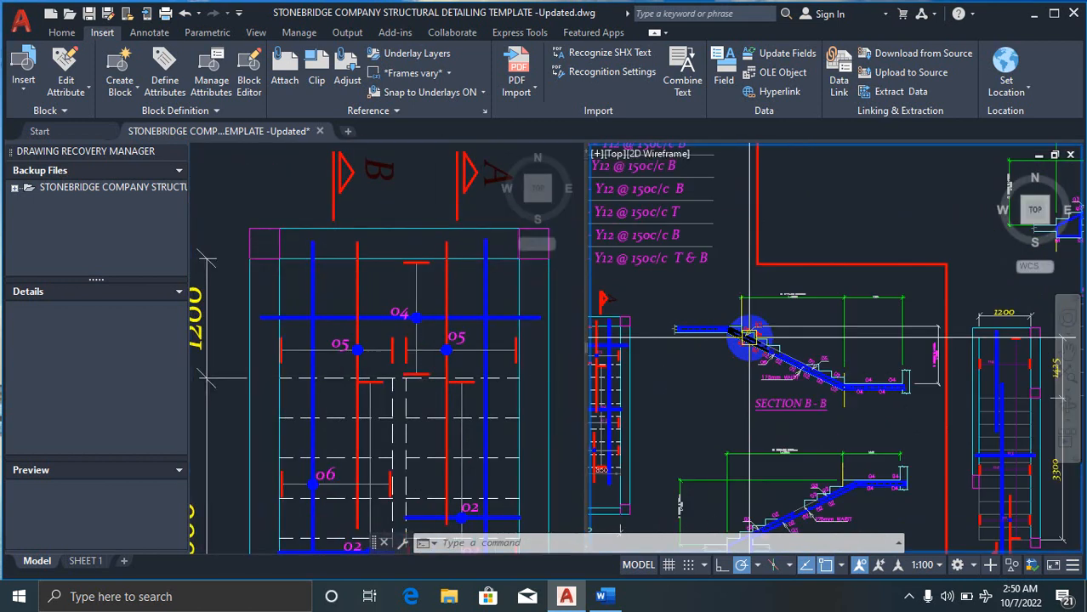
{"action": "scroll", "coordinate": [715, 391], "scroll_direction": "up", "scroll_amount": 5}
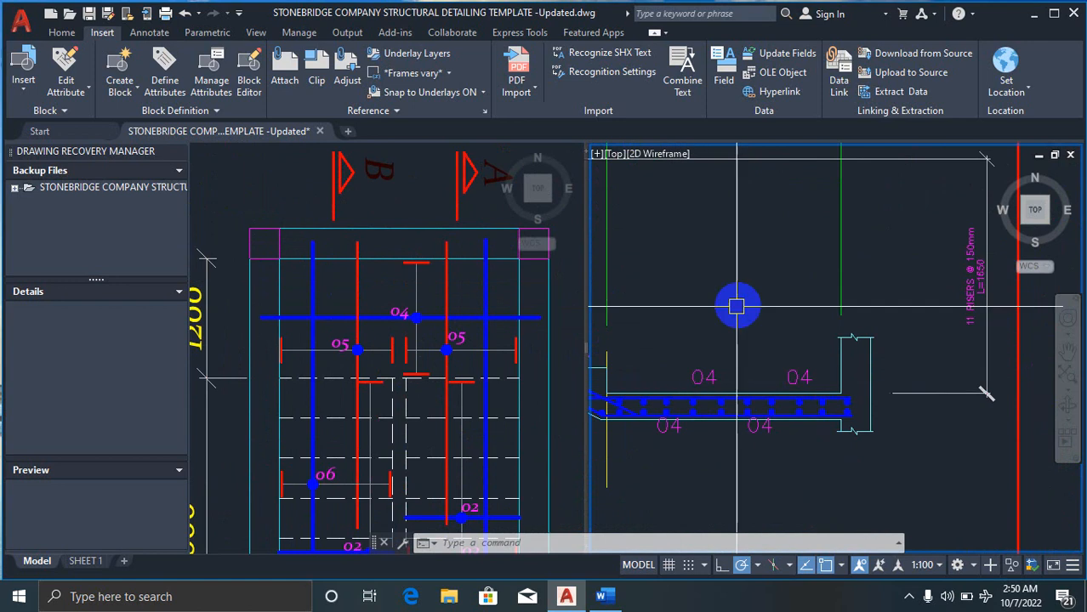
{"action": "scroll", "coordinate": [735, 302], "scroll_direction": "down", "scroll_amount": 2}
{"action": "scroll", "coordinate": [738, 476], "scroll_direction": "up", "scroll_amount": 2}
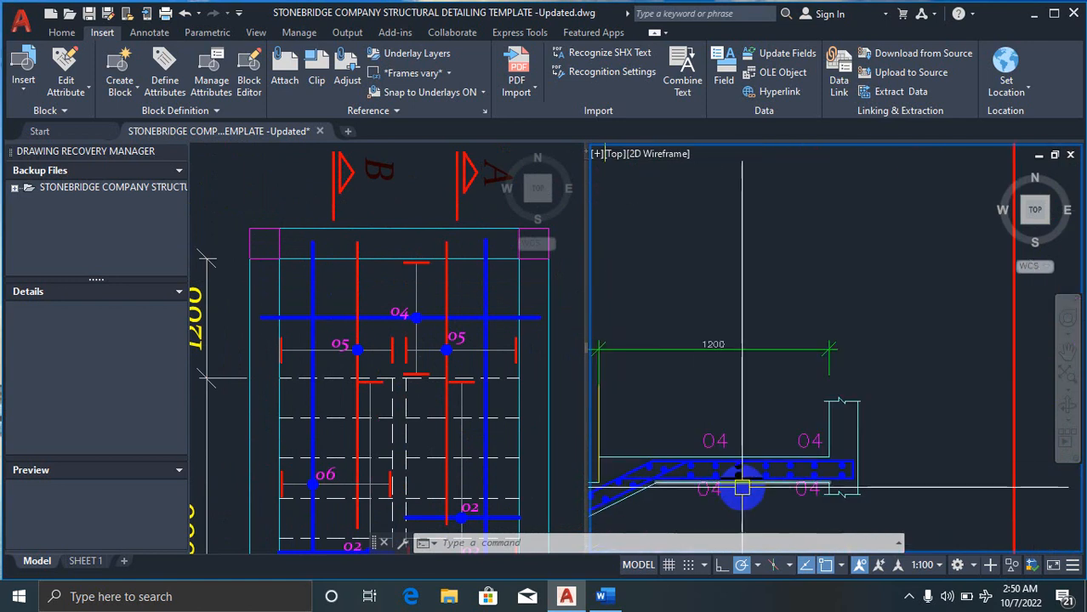
{"action": "scroll", "coordinate": [716, 467], "scroll_direction": "down", "scroll_amount": 2}
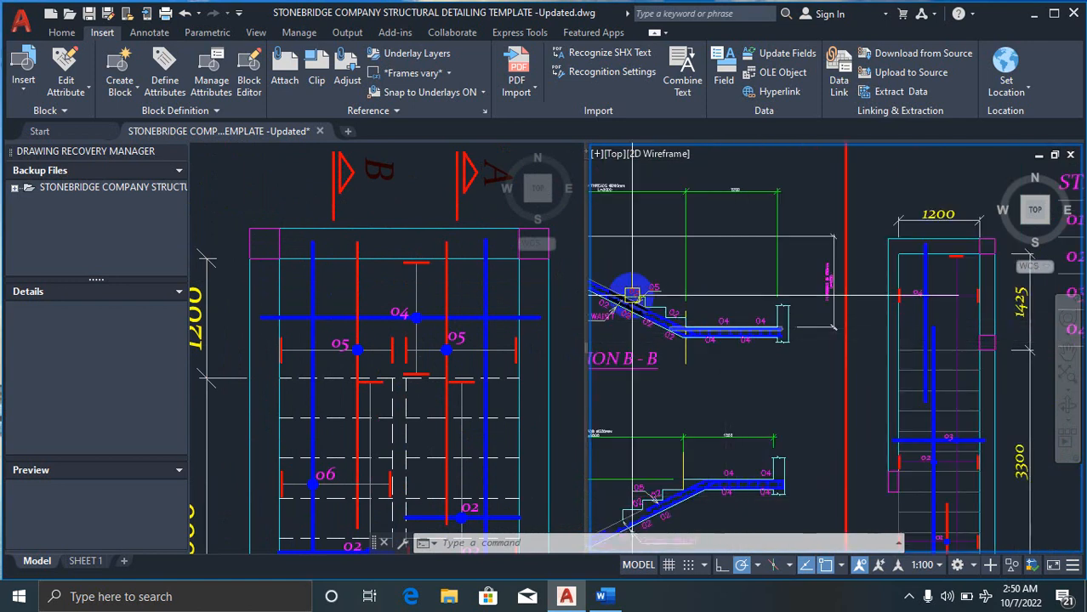
{"action": "scroll", "coordinate": [827, 421], "scroll_direction": "down", "scroll_amount": 2}
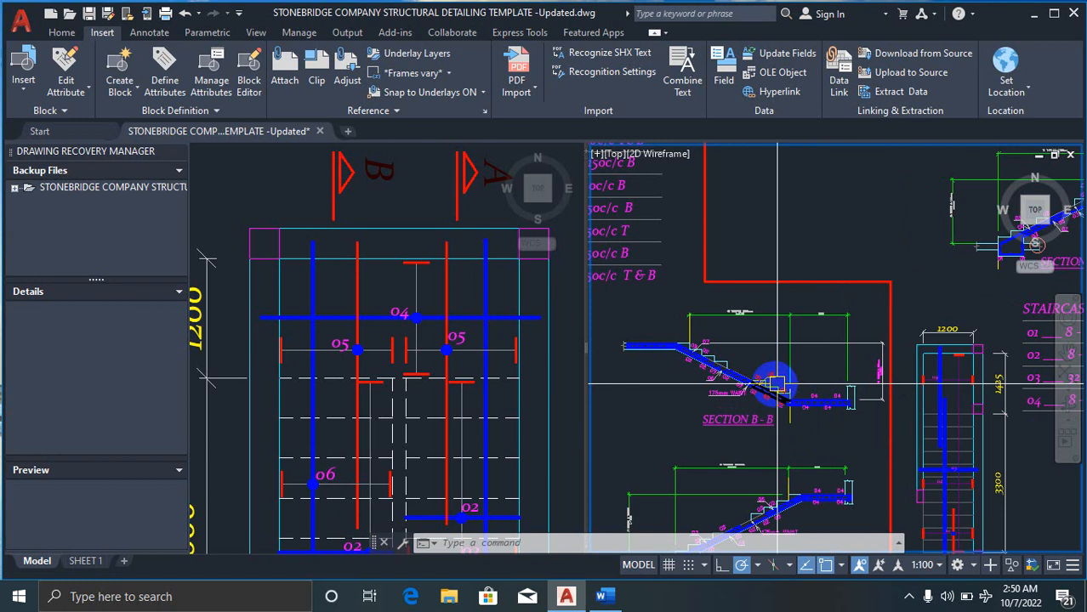
{"action": "key", "text": "Escape"}
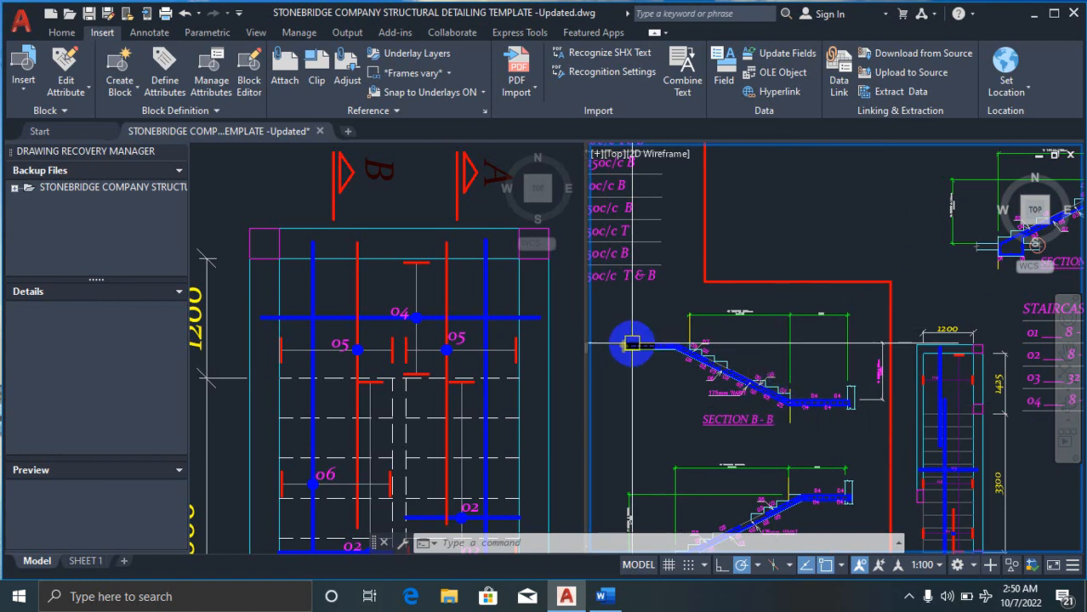
{"action": "scroll", "coordinate": [697, 374], "scroll_direction": "down", "scroll_amount": 3}
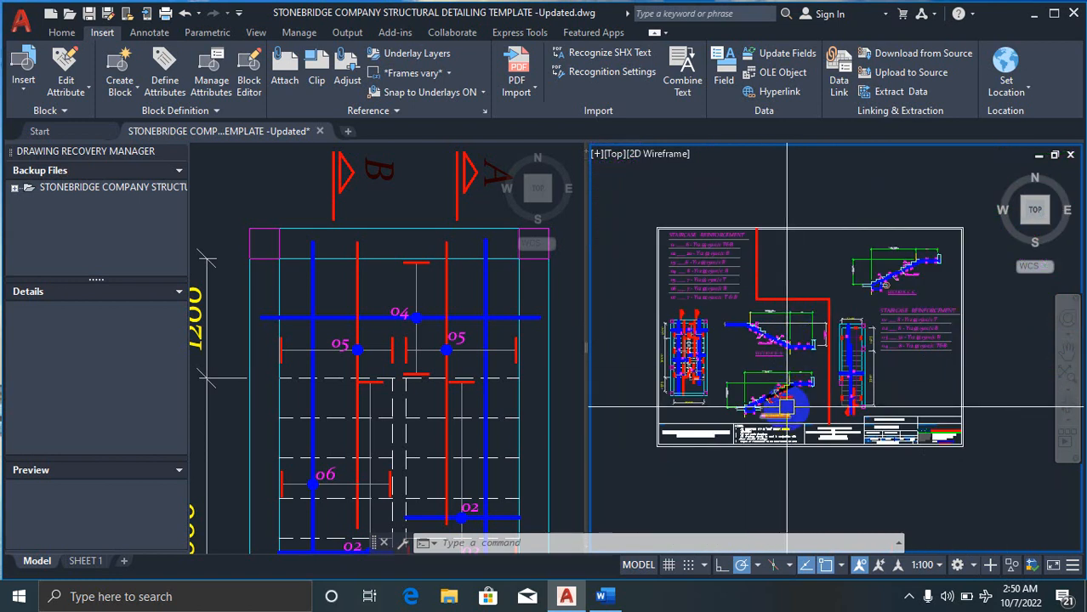
Step: Copy SECTION A - A and SECTION B - B together from the staircase sheet into the empty space beside it
{"action": "key", "text": "Return"}
{"action": "scroll", "coordinate": [800, 374], "scroll_direction": "up", "scroll_amount": 2}
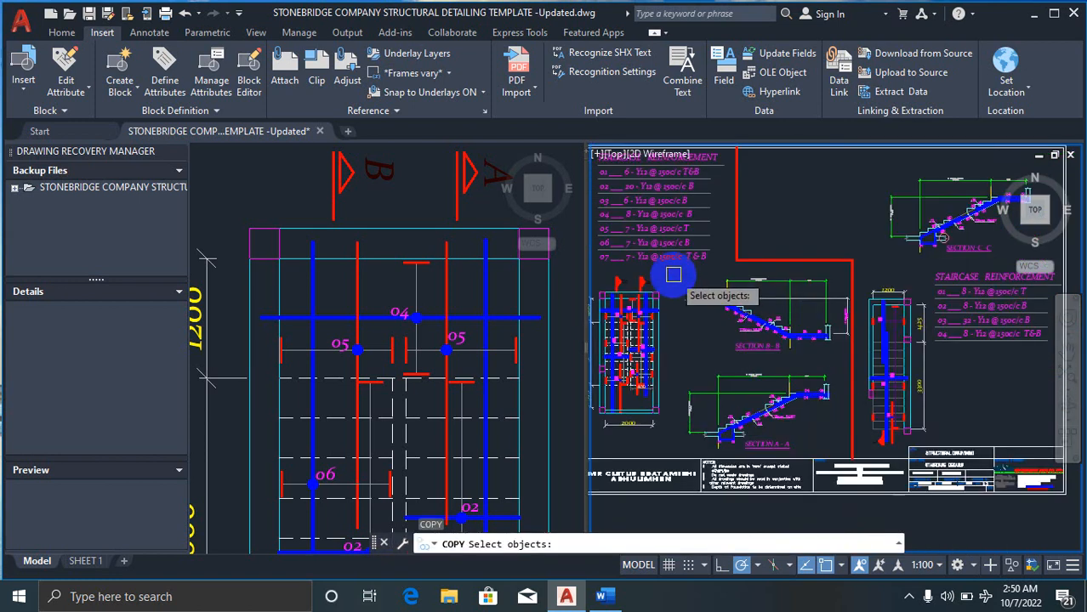
{"action": "left_click", "coordinate": [676, 269]}
{"action": "scroll", "coordinate": [863, 374], "scroll_direction": "down", "scroll_amount": 2}
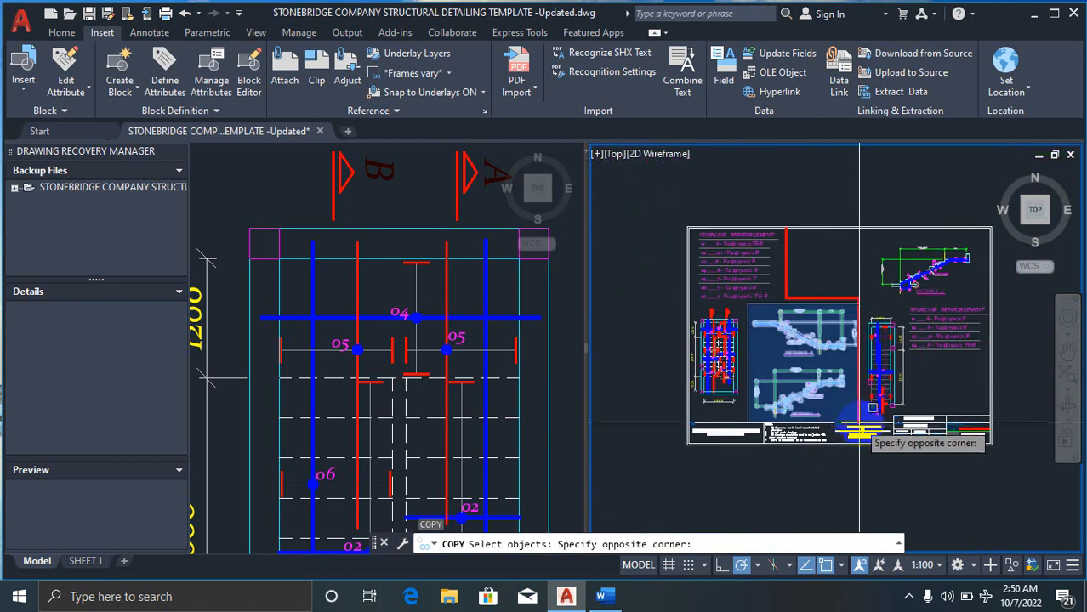
{"action": "left_click", "coordinate": [862, 426]}
{"action": "key", "text": "Return"}
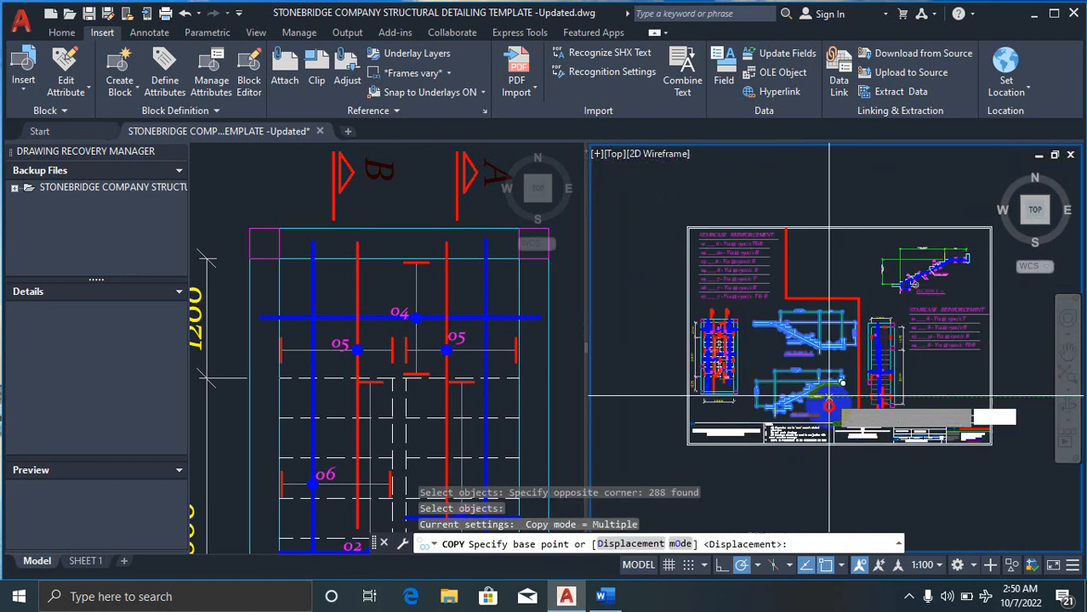
{"action": "left_click", "coordinate": [810, 398]}
{"action": "scroll", "coordinate": [615, 382], "scroll_direction": "down", "scroll_amount": 2}
{"action": "left_click", "coordinate": [923, 446]}
{"action": "key", "text": "Escape"}
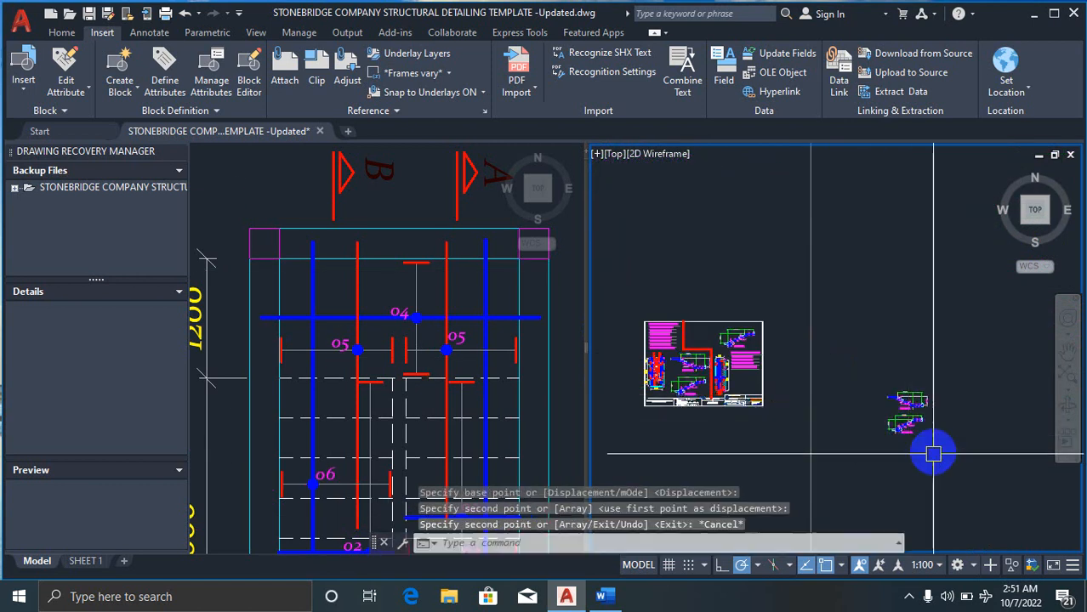
Step: Move the copied SECTION A - A onto the copied SECTION B - B, matching the upper break-line corners at the landings' outer ends
{"action": "scroll", "coordinate": [864, 442], "scroll_direction": "up", "scroll_amount": 3}
{"action": "type", "text": "M"}
{"action": "key", "text": "Return"}
{"action": "left_click", "coordinate": [728, 340]}
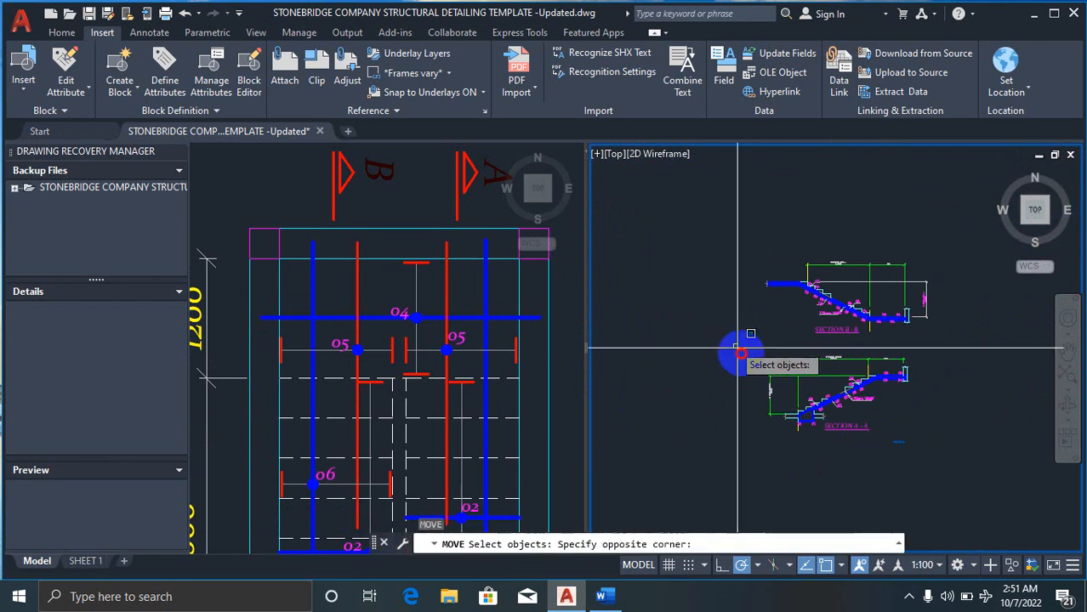
{"action": "left_click", "coordinate": [971, 444]}
{"action": "scroll", "coordinate": [924, 385], "scroll_direction": "up", "scroll_amount": 3}
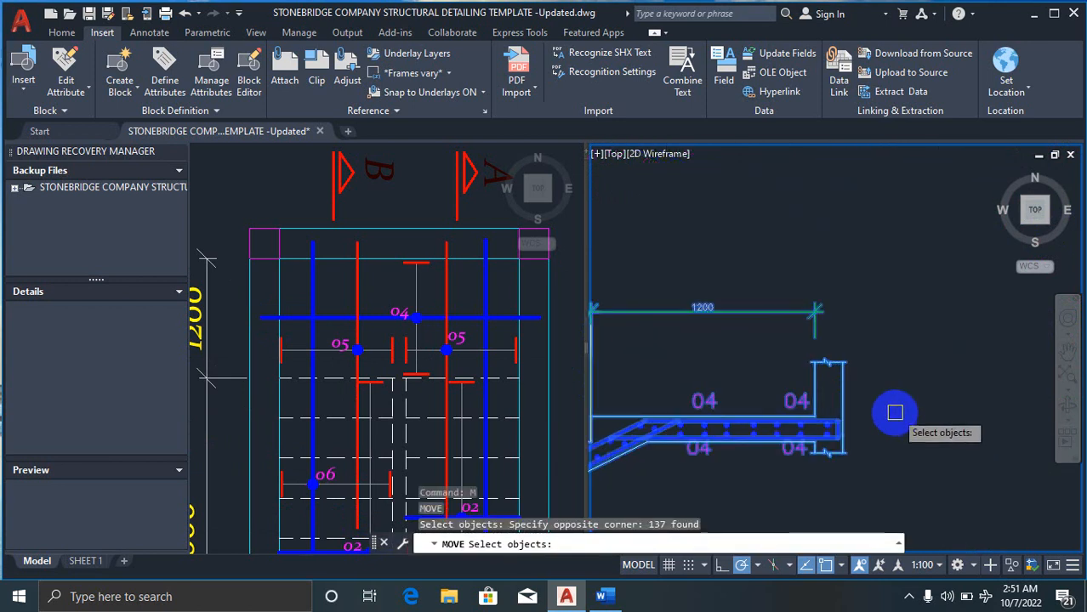
{"action": "key", "text": "Return"}
{"action": "scroll", "coordinate": [844, 361], "scroll_direction": "up", "scroll_amount": 4}
{"action": "left_click", "coordinate": [845, 361]}
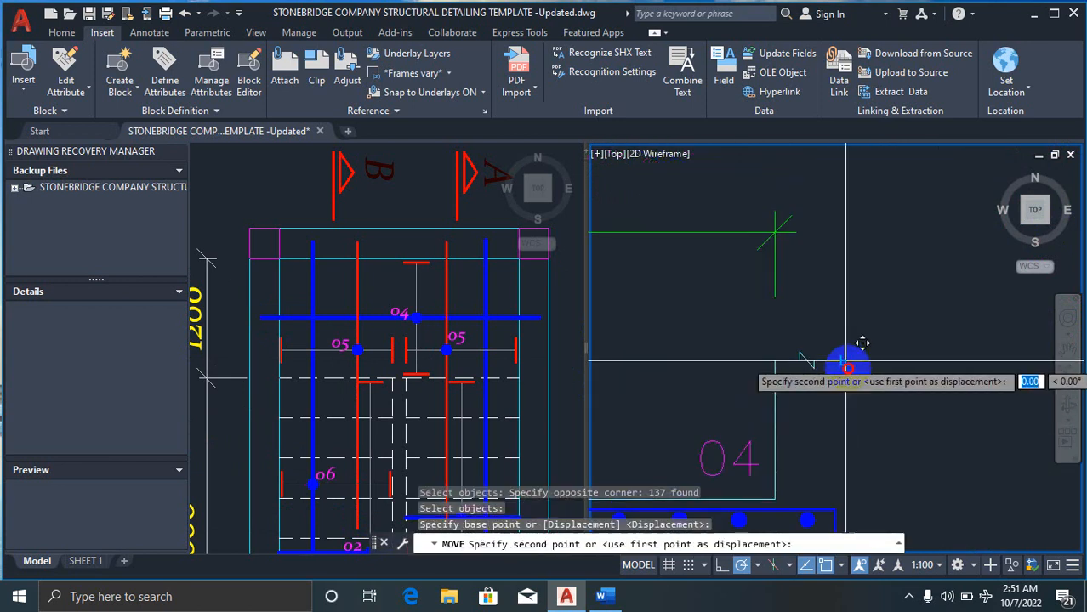
{"action": "scroll", "coordinate": [759, 442], "scroll_direction": "down", "scroll_amount": 5}
{"action": "scroll", "coordinate": [770, 311], "scroll_direction": "up", "scroll_amount": 2}
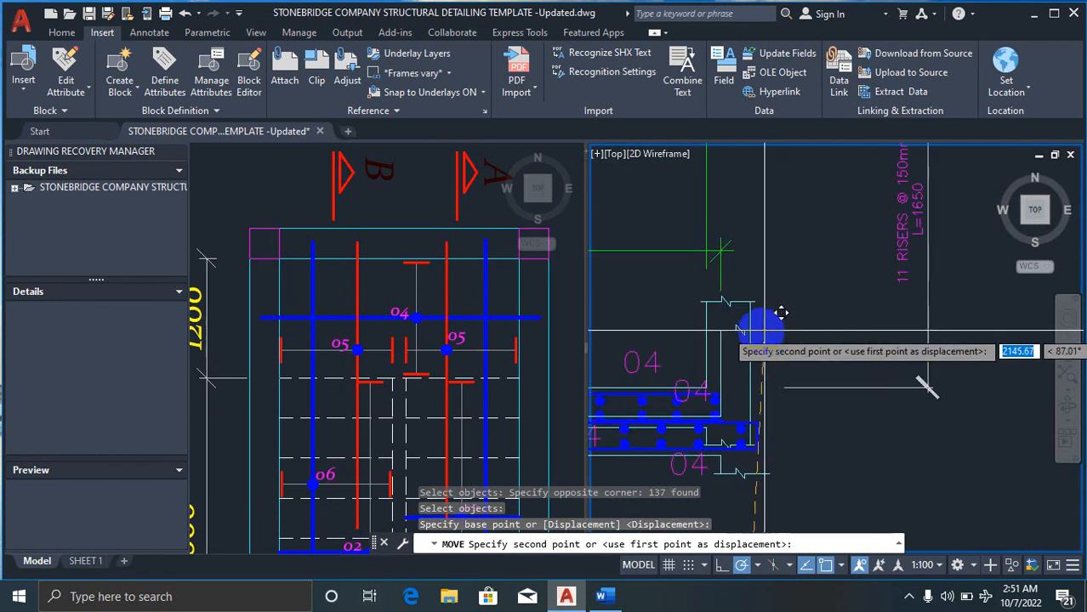
{"action": "left_click", "coordinate": [750, 299]}
{"action": "scroll", "coordinate": [838, 313], "scroll_direction": "down", "scroll_amount": 4}
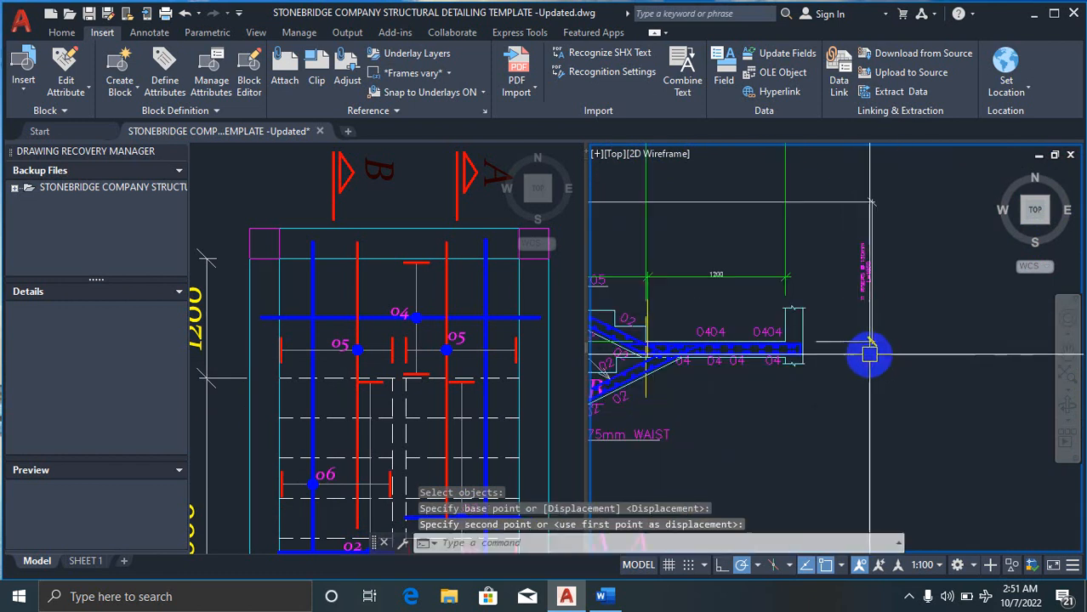
{"action": "scroll", "coordinate": [869, 354], "scroll_direction": "down", "scroll_amount": 4}
{"action": "key", "text": "Escape"}
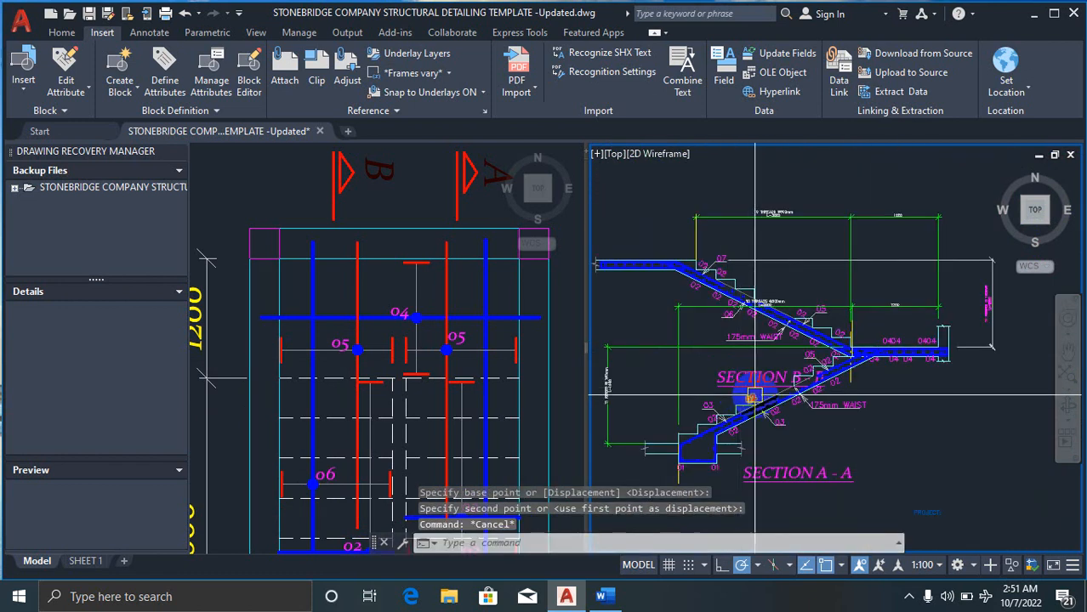
Step: Examine how both flights meet at the shared landing in the combined sections, including the overlapping bar 04 layers
{"action": "scroll", "coordinate": [770, 395], "scroll_direction": "down", "scroll_amount": 2}
{"action": "scroll", "coordinate": [722, 425], "scroll_direction": "up", "scroll_amount": 2}
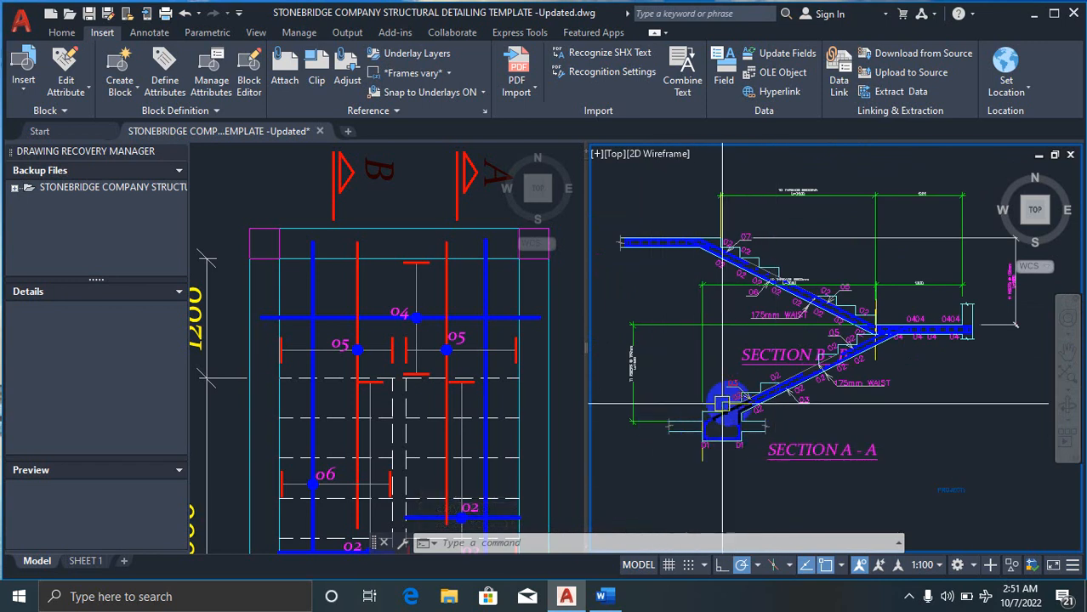
{"action": "scroll", "coordinate": [832, 358], "scroll_direction": "up", "scroll_amount": 3}
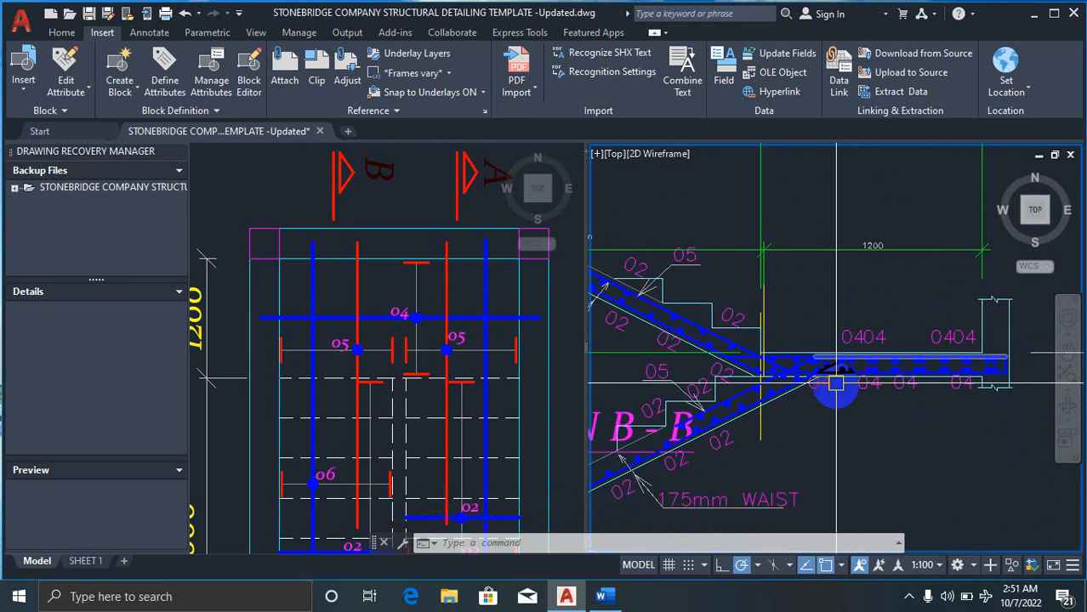
{"action": "scroll", "coordinate": [968, 374], "scroll_direction": "down", "scroll_amount": 2}
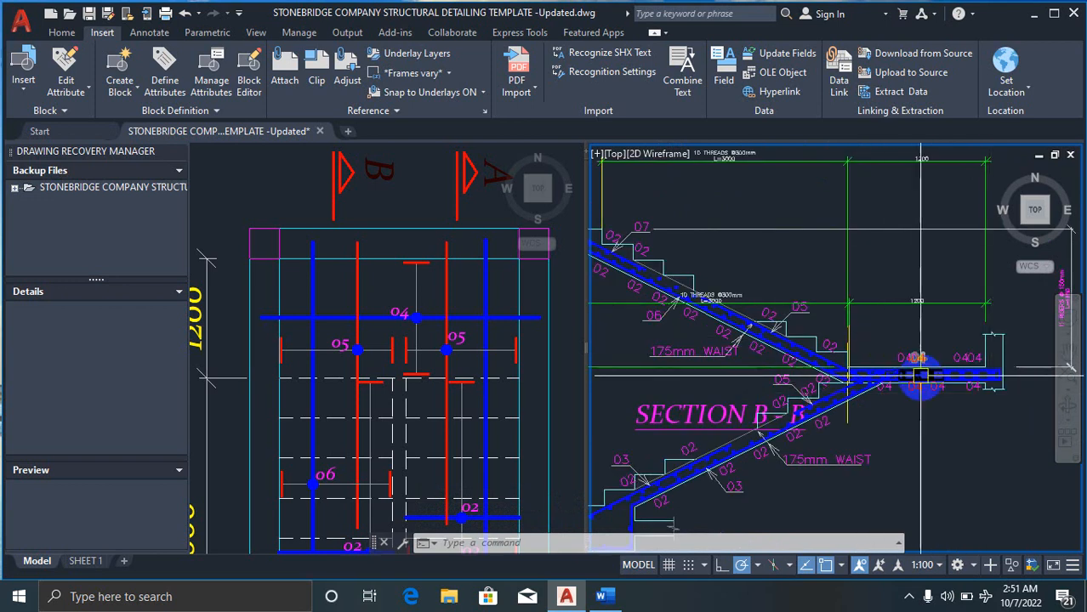
{"action": "scroll", "coordinate": [920, 375], "scroll_direction": "down", "scroll_amount": 2}
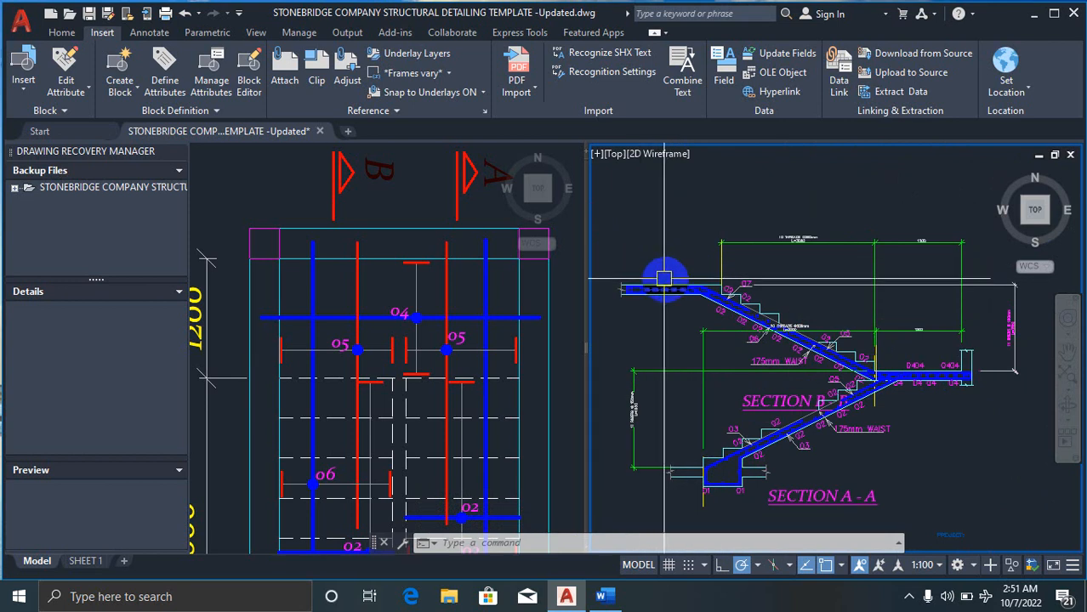
{"action": "scroll", "coordinate": [665, 278], "scroll_direction": "up", "scroll_amount": 2}
{"action": "scroll", "coordinate": [759, 368], "scroll_direction": "up", "scroll_amount": 5}
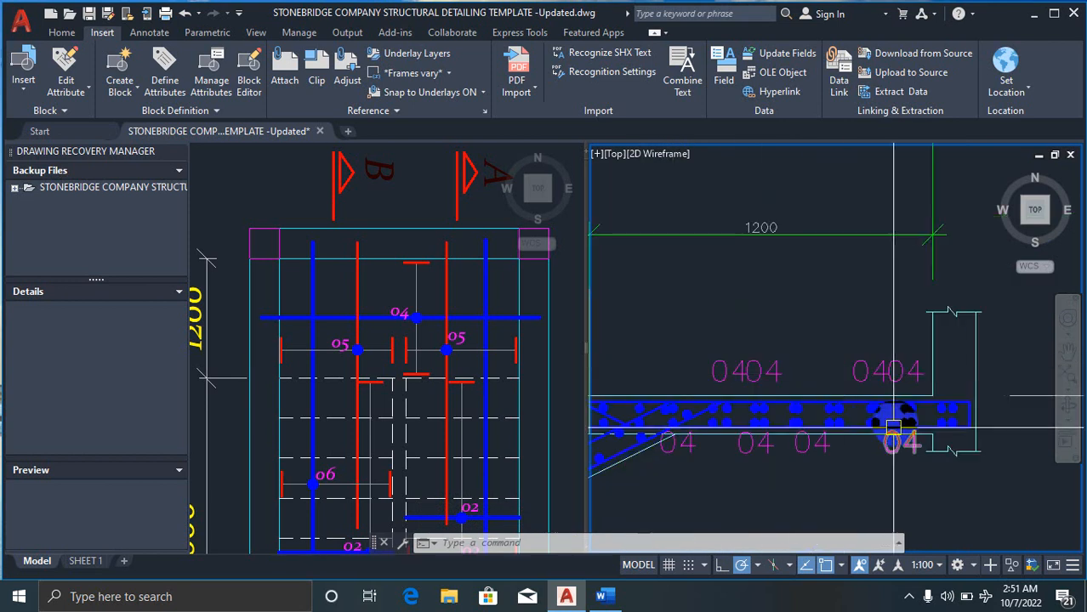
{"action": "scroll", "coordinate": [900, 434], "scroll_direction": "down", "scroll_amount": 5}
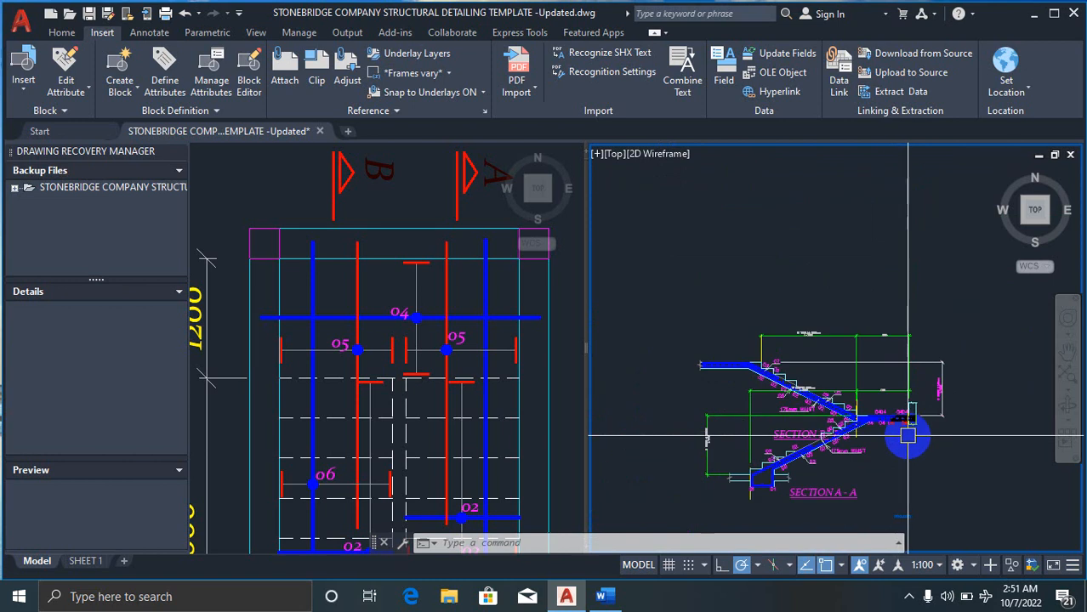
{"action": "scroll", "coordinate": [826, 415], "scroll_direction": "up", "scroll_amount": 1}
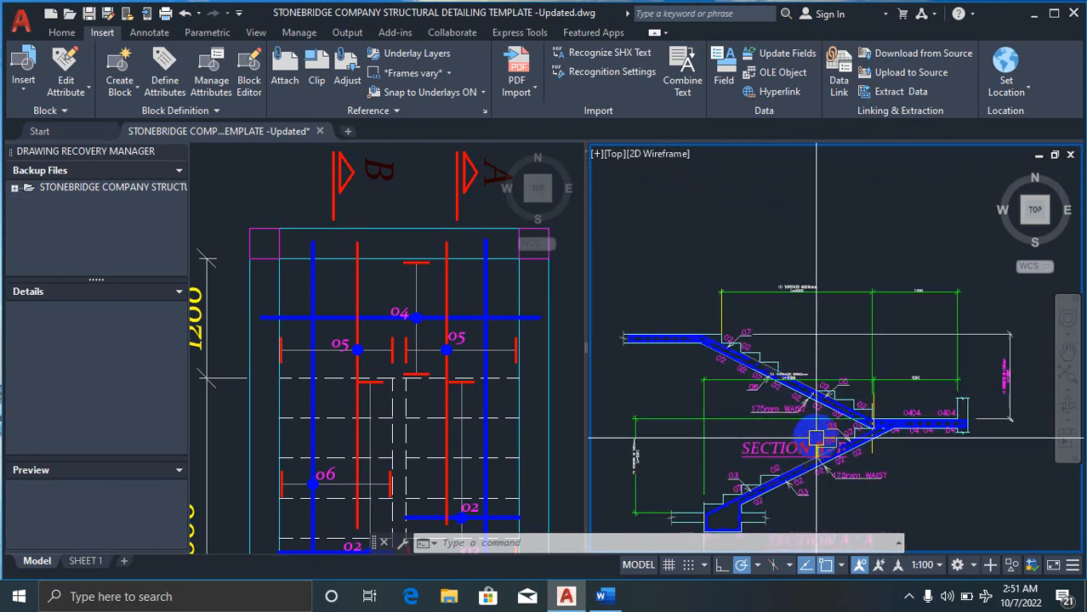
{"action": "scroll", "coordinate": [756, 367], "scroll_direction": "down", "scroll_amount": 1}
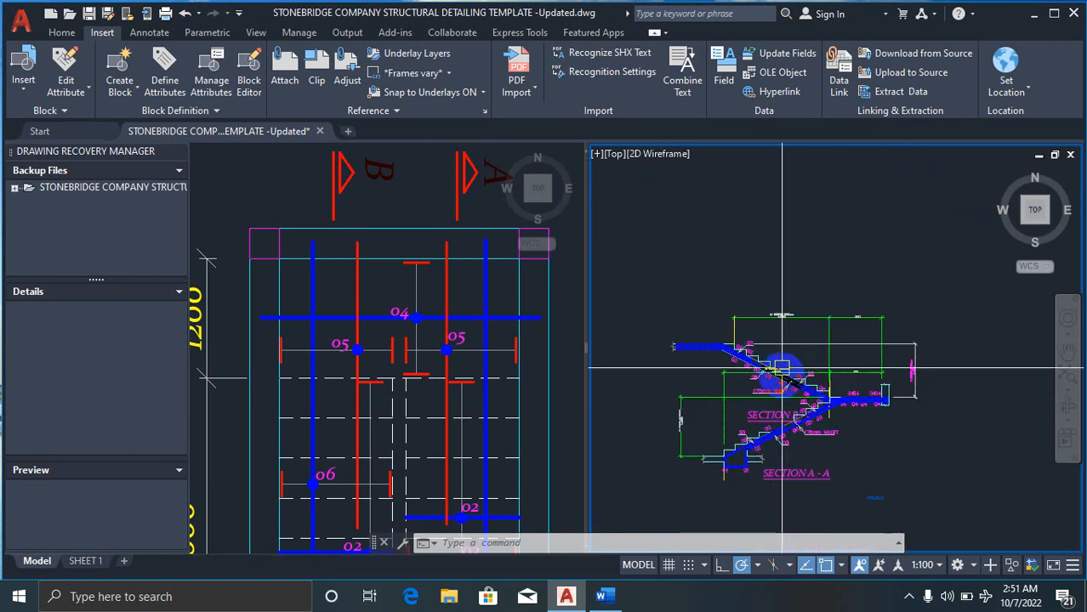
{"action": "scroll", "coordinate": [785, 375], "scroll_direction": "up", "scroll_amount": 2}
Step: Compare the landing and flight bars on the stair plan with the original SECTION B - B on the staircase sheet
{"action": "left_click", "coordinate": [444, 388]}
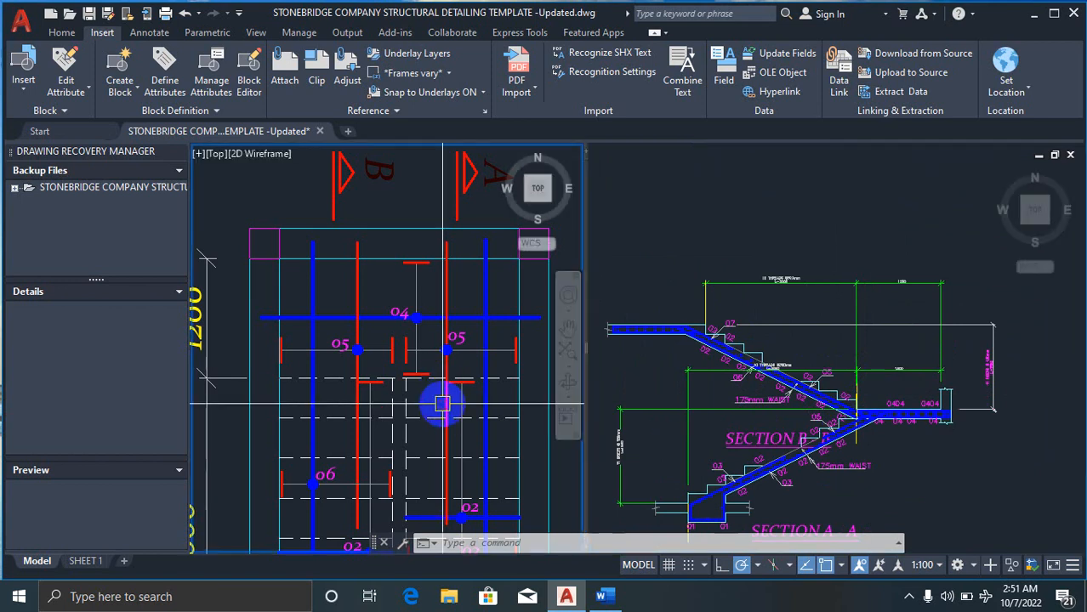
{"action": "scroll", "coordinate": [446, 351], "scroll_direction": "down", "scroll_amount": 3}
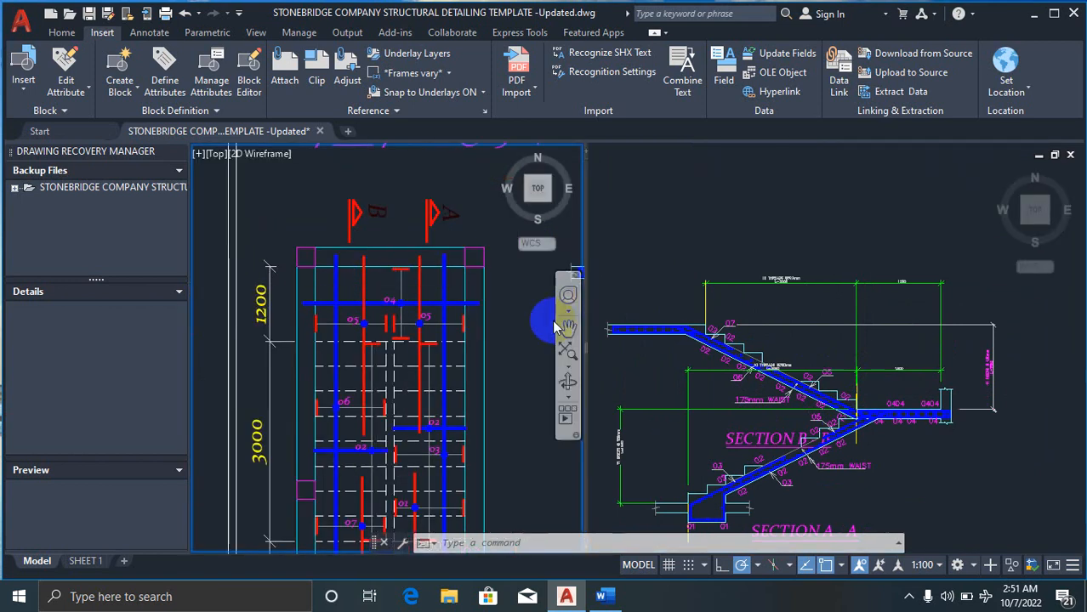
{"action": "left_click", "coordinate": [724, 398]}
{"action": "scroll", "coordinate": [853, 340], "scroll_direction": "down", "scroll_amount": 7}
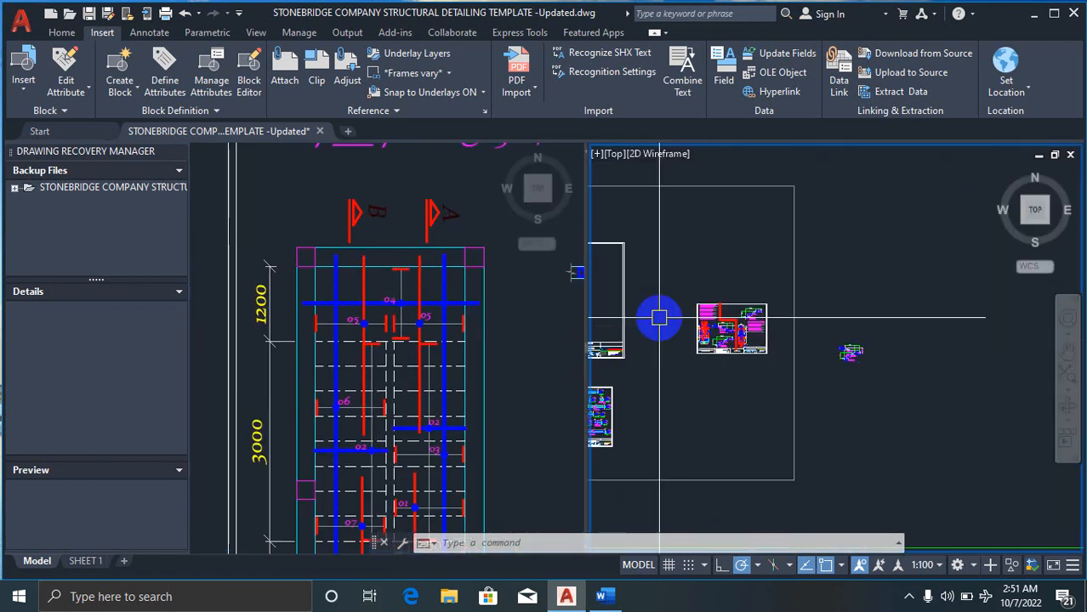
{"action": "scroll", "coordinate": [704, 324], "scroll_direction": "up", "scroll_amount": 4}
{"action": "scroll", "coordinate": [703, 324], "scroll_direction": "up", "scroll_amount": 3}
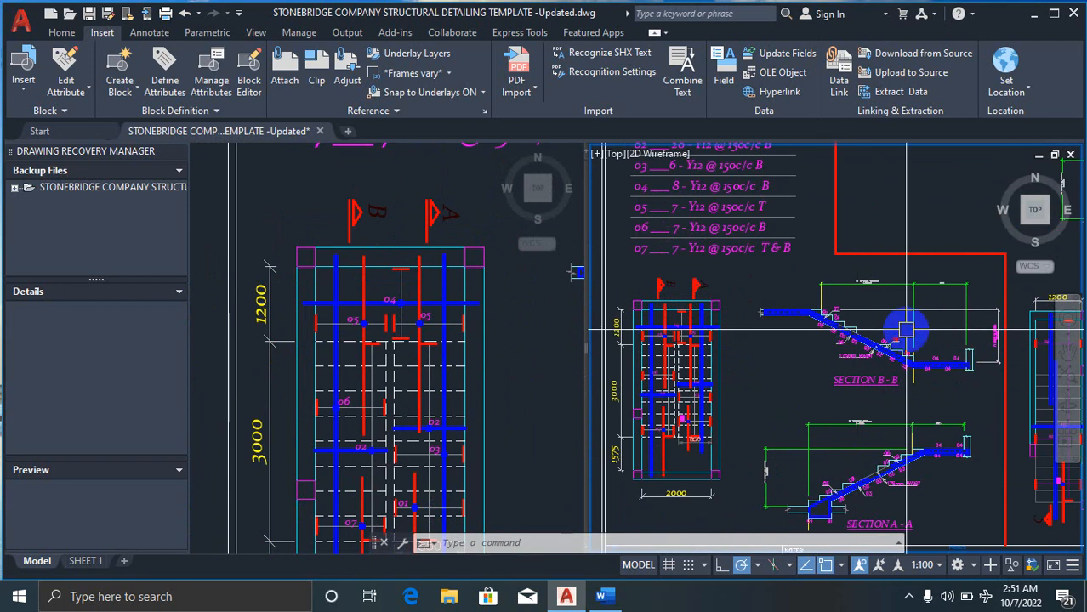
{"action": "scroll", "coordinate": [842, 365], "scroll_direction": "up", "scroll_amount": 3}
{"action": "scroll", "coordinate": [829, 455], "scroll_direction": "down", "scroll_amount": 3}
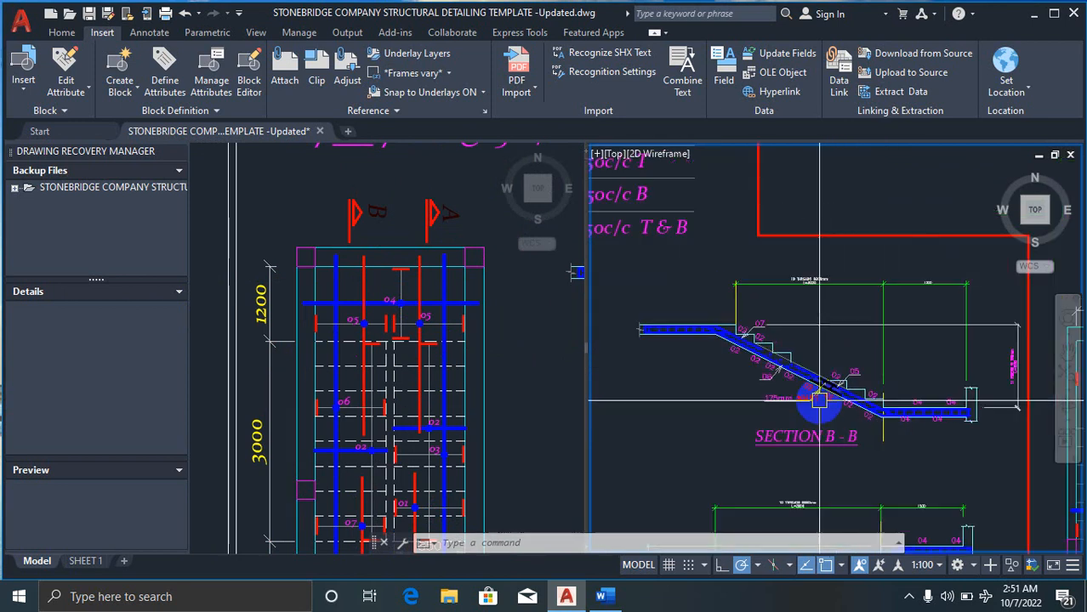
{"action": "scroll", "coordinate": [935, 395], "scroll_direction": "up", "scroll_amount": 3}
{"action": "left_click", "coordinate": [410, 373]}
{"action": "scroll", "coordinate": [378, 297], "scroll_direction": "up", "scroll_amount": 3}
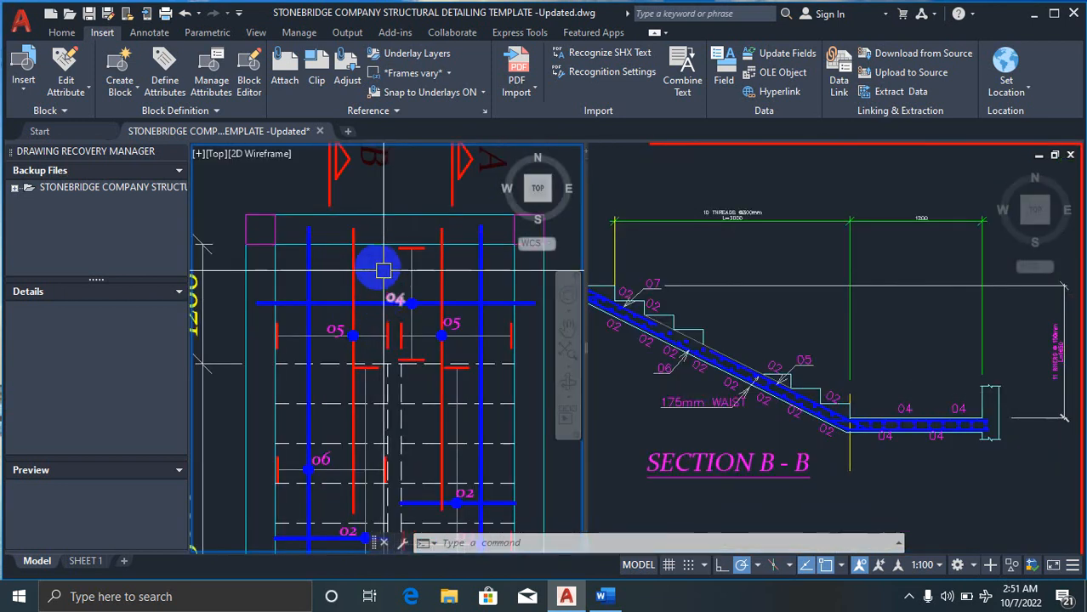
{"action": "scroll", "coordinate": [357, 318], "scroll_direction": "down", "scroll_amount": 5}
{"action": "scroll", "coordinate": [544, 425], "scroll_direction": "up", "scroll_amount": 6}
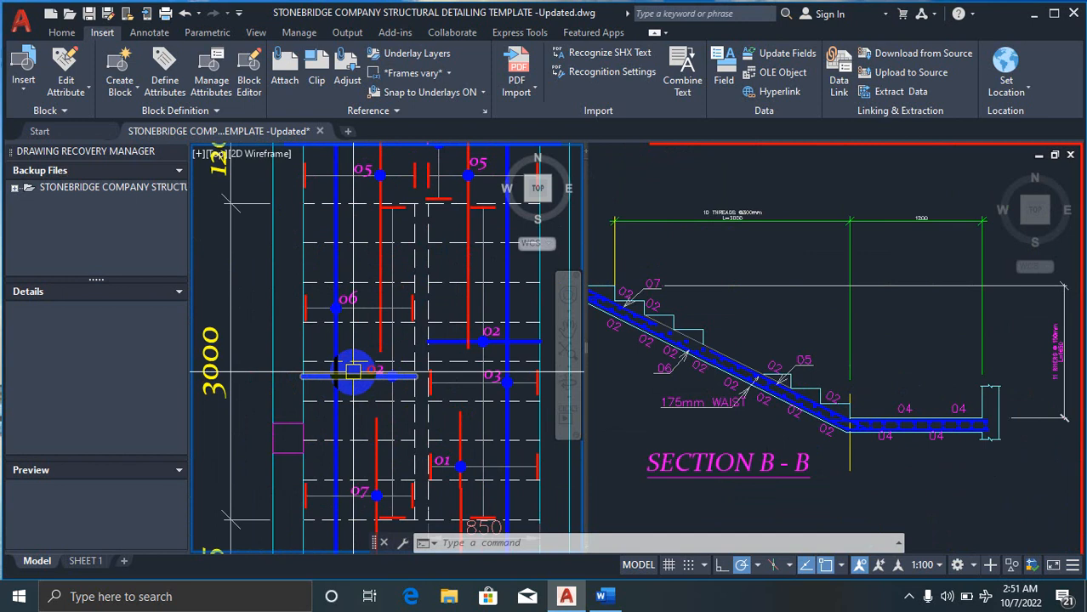
Step: Review the 175mm waist label and bars 02, 05, 06 and 07 in SECTION B - B against the stair plan
{"action": "left_click", "coordinate": [693, 390]}
{"action": "scroll", "coordinate": [846, 421], "scroll_direction": "down", "scroll_amount": 4}
{"action": "scroll", "coordinate": [830, 419], "scroll_direction": "up", "scroll_amount": 4}
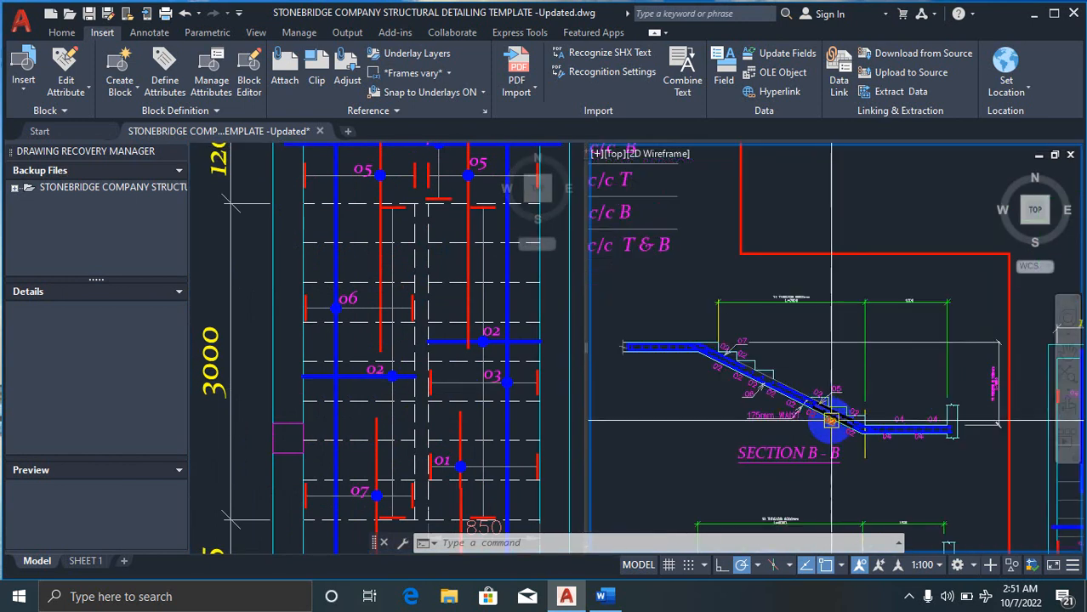
{"action": "left_click", "coordinate": [349, 334]}
{"action": "scroll", "coordinate": [248, 269], "scroll_direction": "down", "scroll_amount": 3}
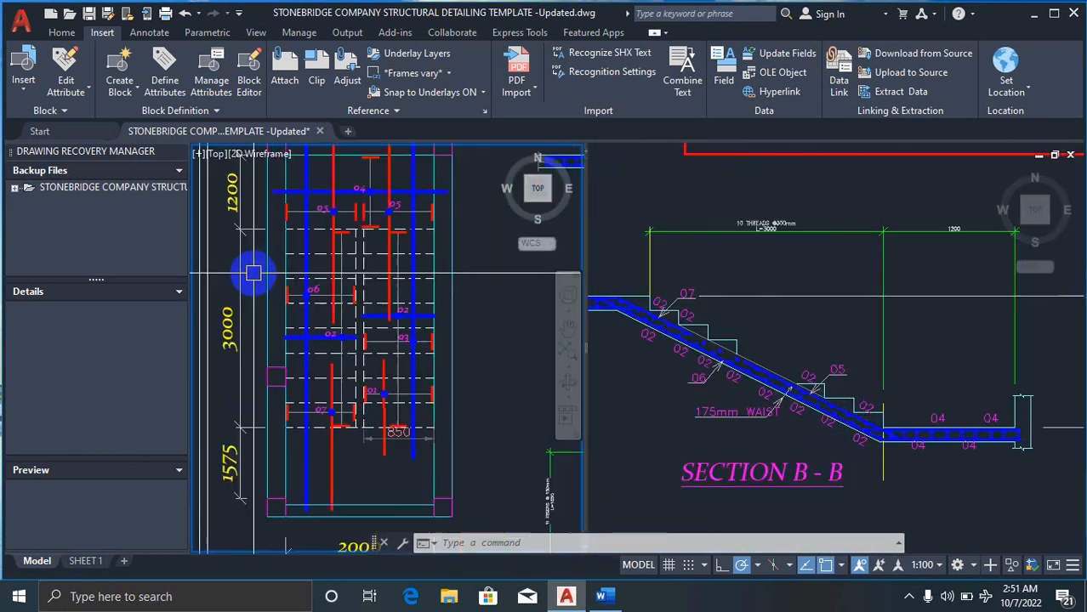
{"action": "scroll", "coordinate": [412, 368], "scroll_direction": "down", "scroll_amount": 2}
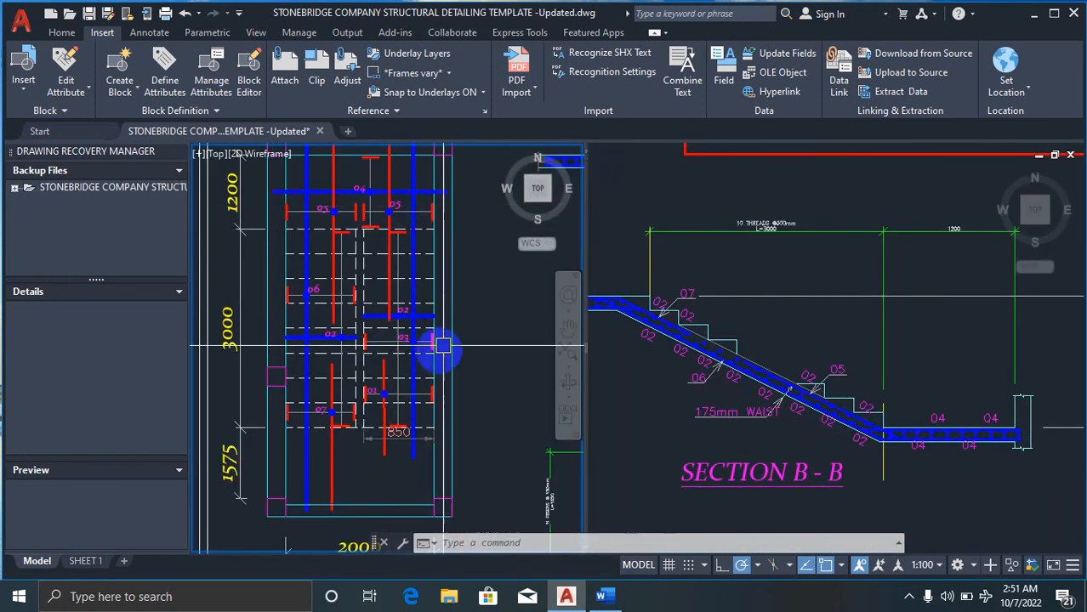
{"action": "left_click", "coordinate": [751, 385]}
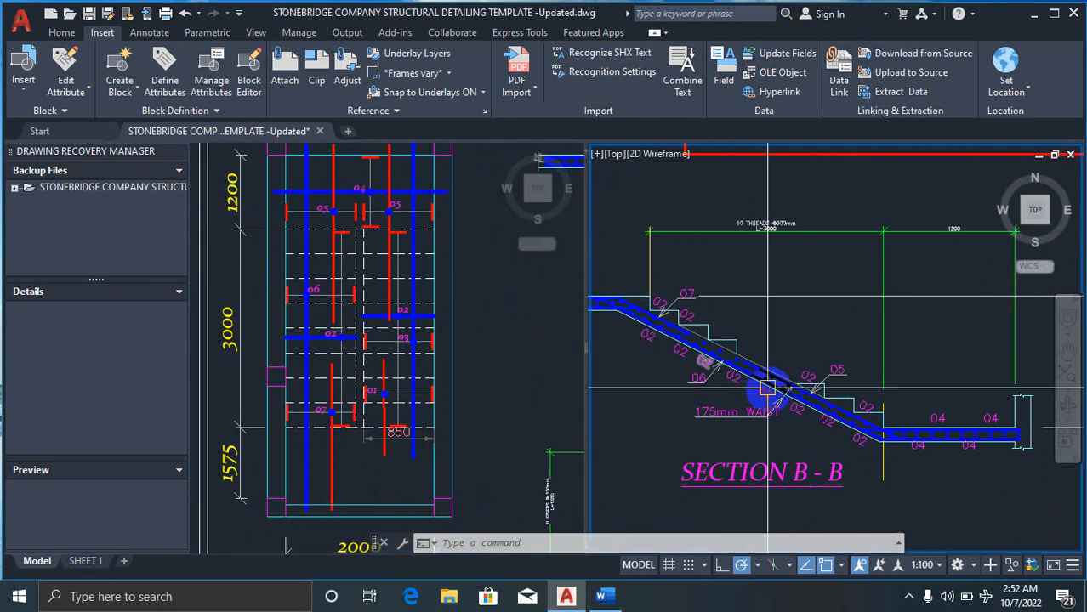
{"action": "scroll", "coordinate": [717, 389], "scroll_direction": "up", "scroll_amount": 4}
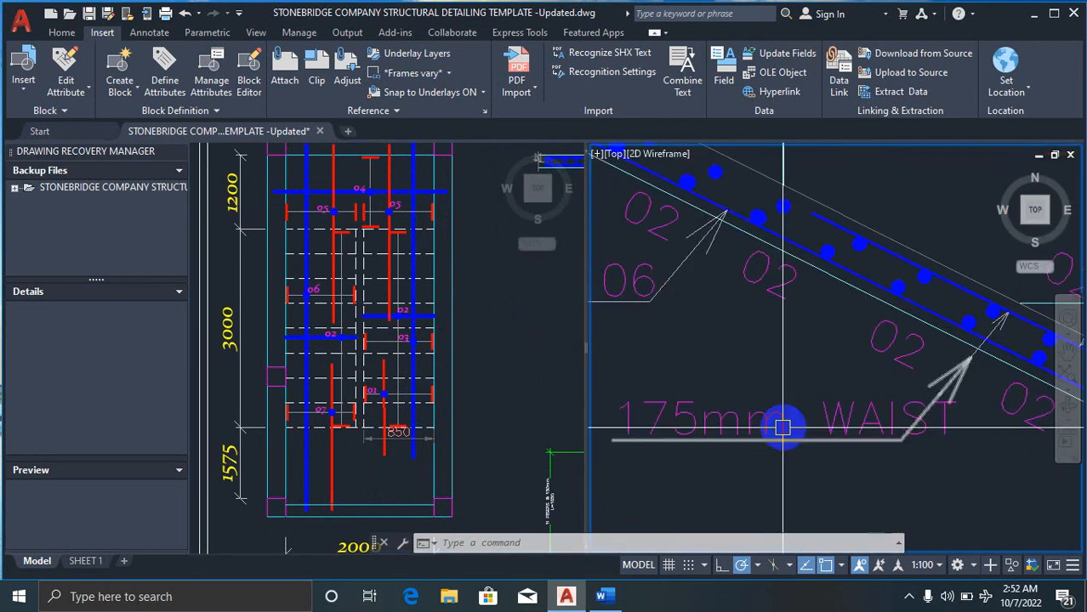
{"action": "scroll", "coordinate": [816, 442], "scroll_direction": "down", "scroll_amount": 2}
{"action": "scroll", "coordinate": [723, 372], "scroll_direction": "down", "scroll_amount": 2}
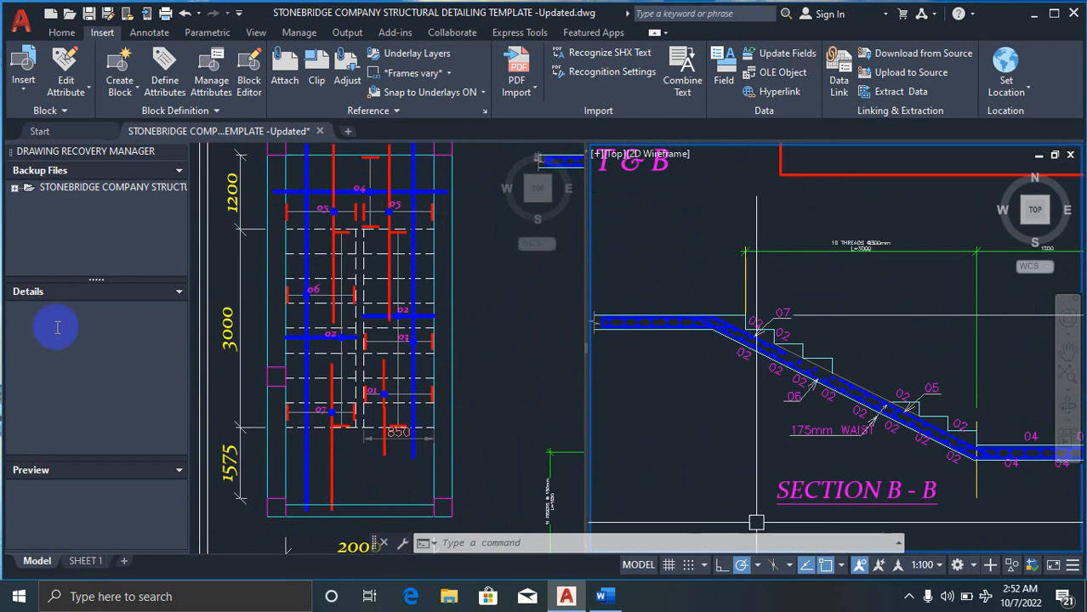
{"action": "scroll", "coordinate": [731, 360], "scroll_direction": "up", "scroll_amount": 2}
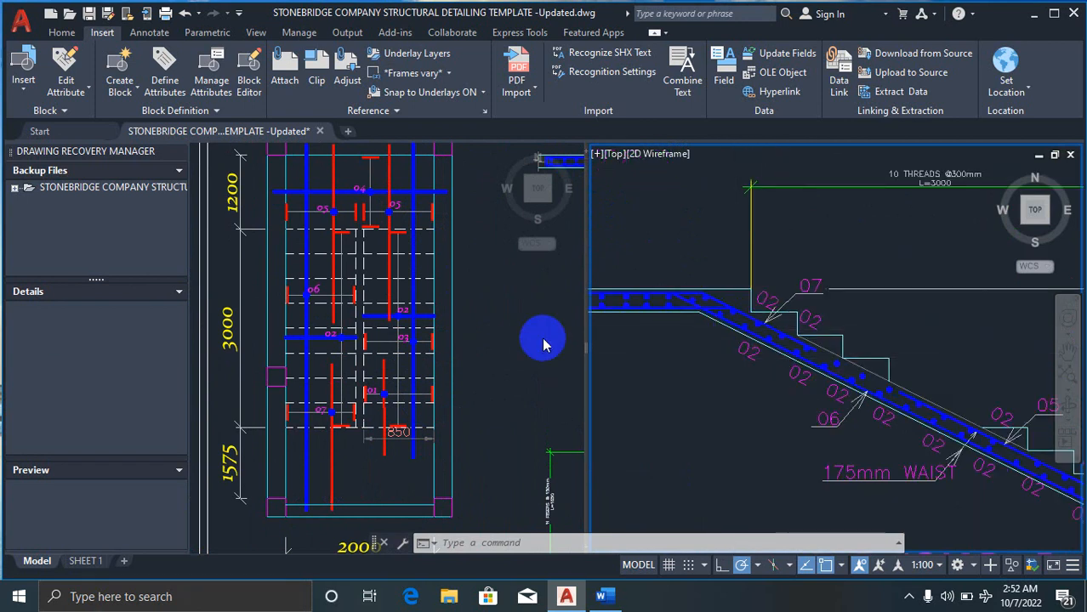
Step: Inspect bars 06 and 02 in the flight along section line B on the plan, and review the whole stair plan
{"action": "left_click", "coordinate": [394, 344]}
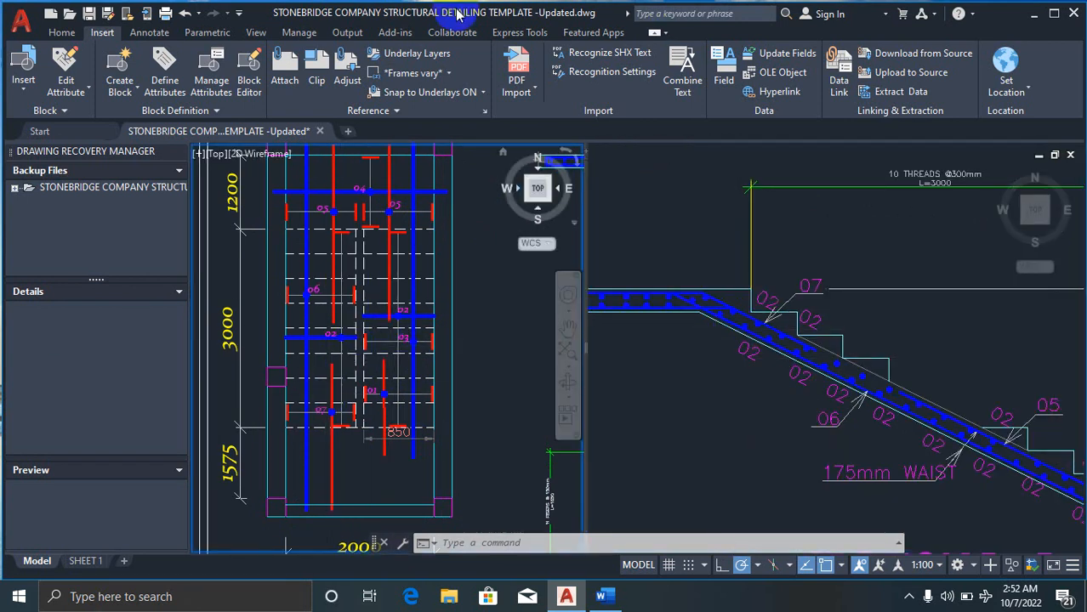
{"action": "scroll", "coordinate": [292, 269], "scroll_direction": "up", "scroll_amount": 3}
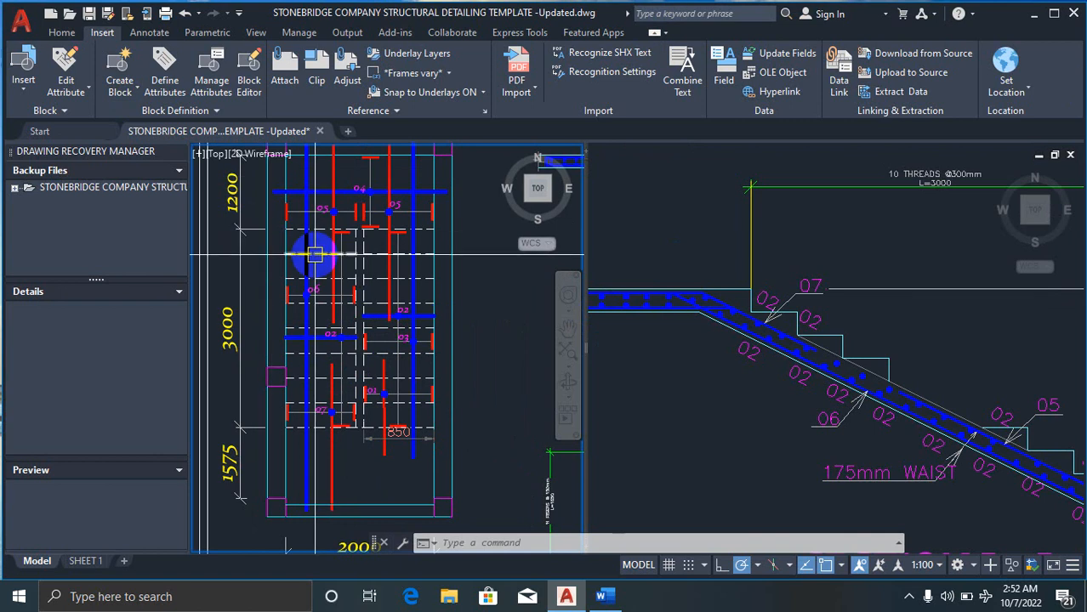
{"action": "scroll", "coordinate": [359, 340], "scroll_direction": "up", "scroll_amount": 2}
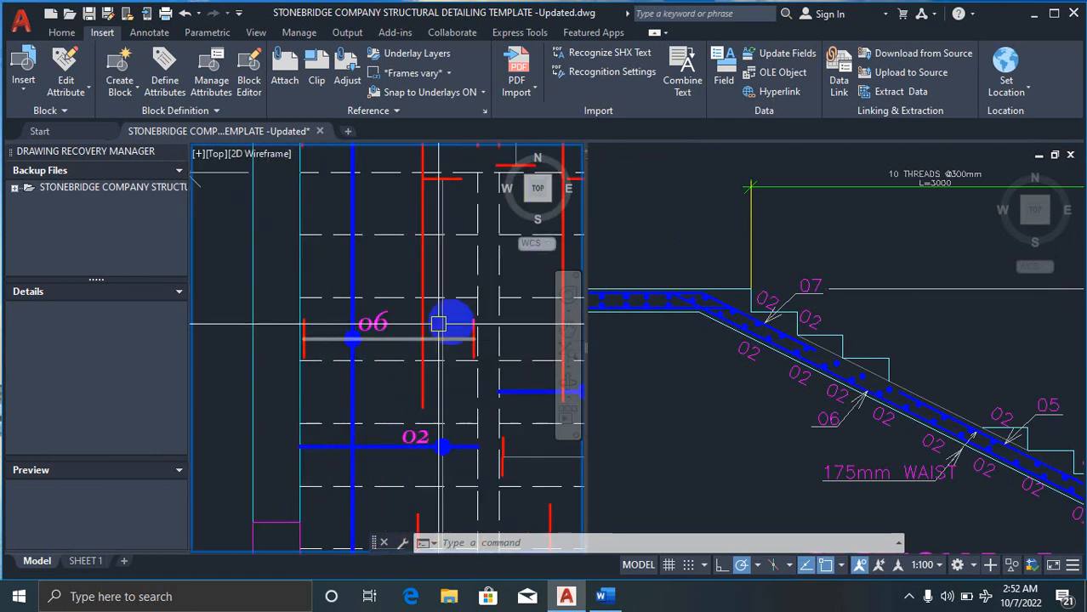
{"action": "scroll", "coordinate": [383, 315], "scroll_direction": "down", "scroll_amount": 3}
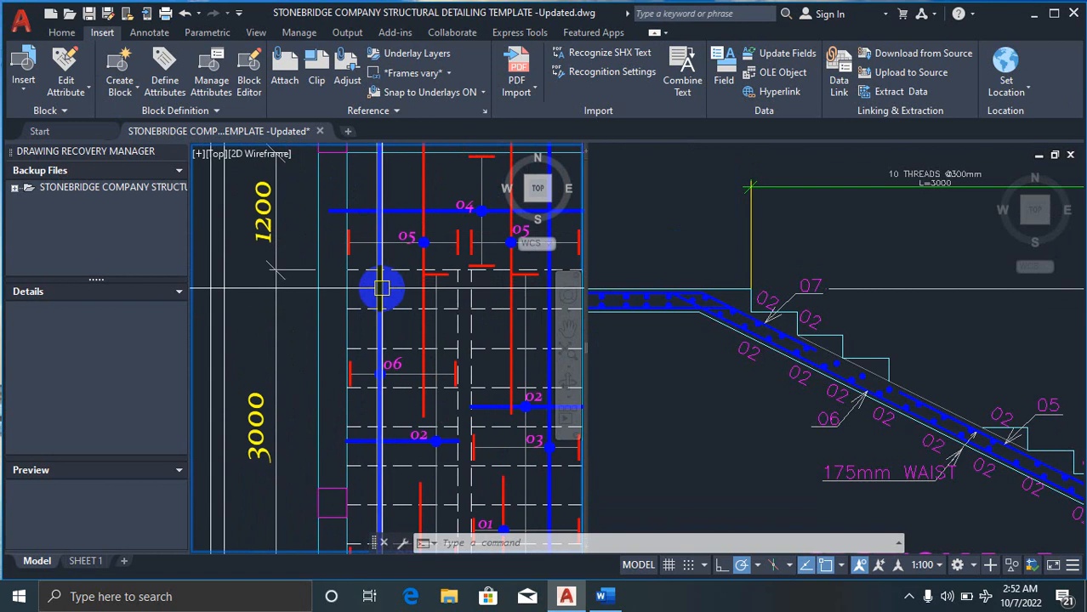
{"action": "scroll", "coordinate": [393, 212], "scroll_direction": "down", "scroll_amount": 3}
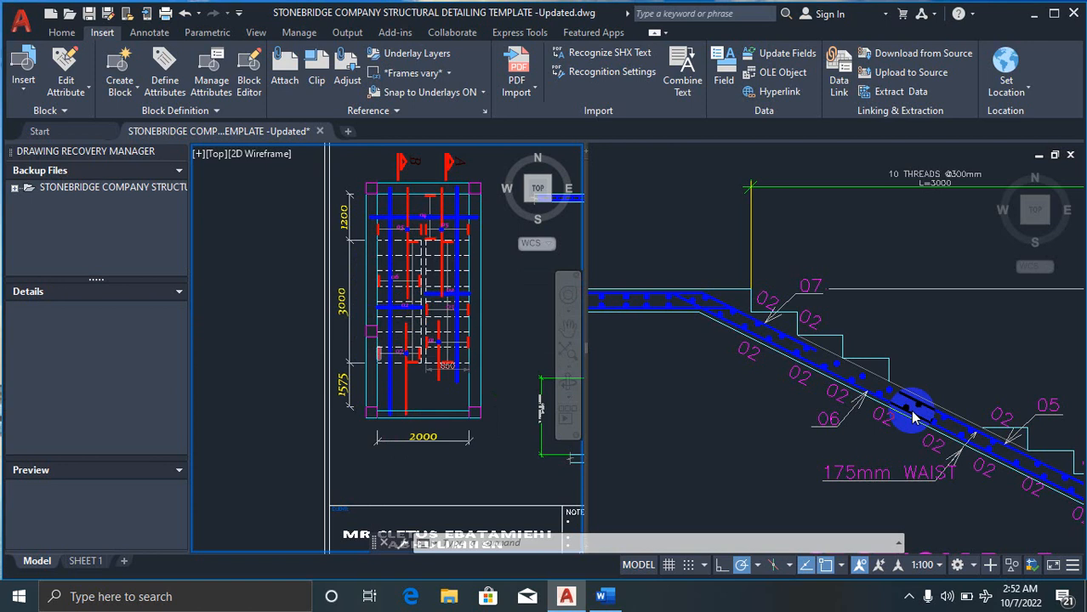
{"action": "left_click", "coordinate": [808, 497]}
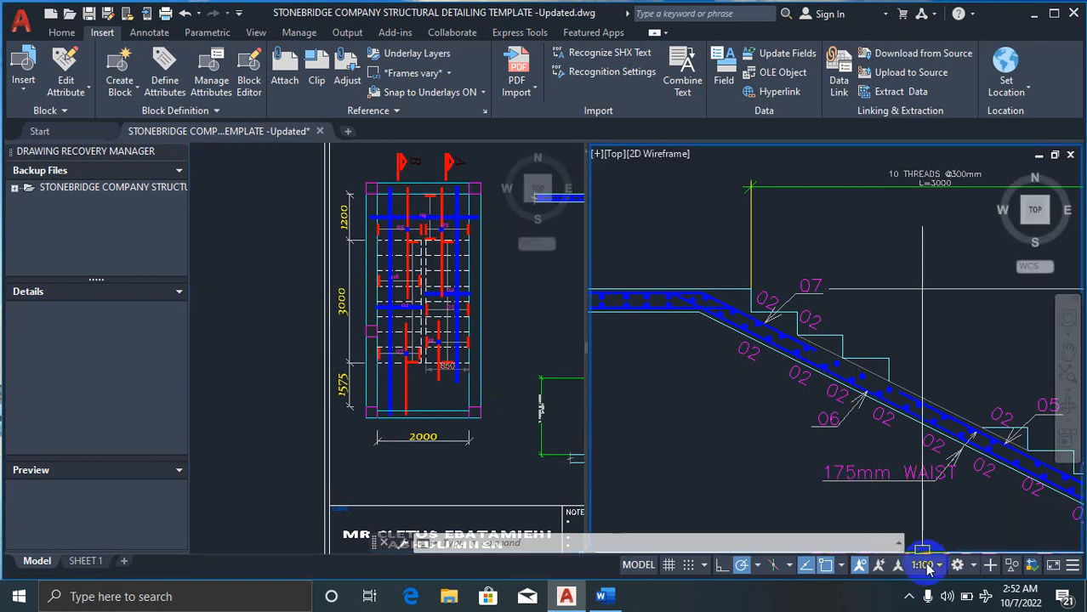